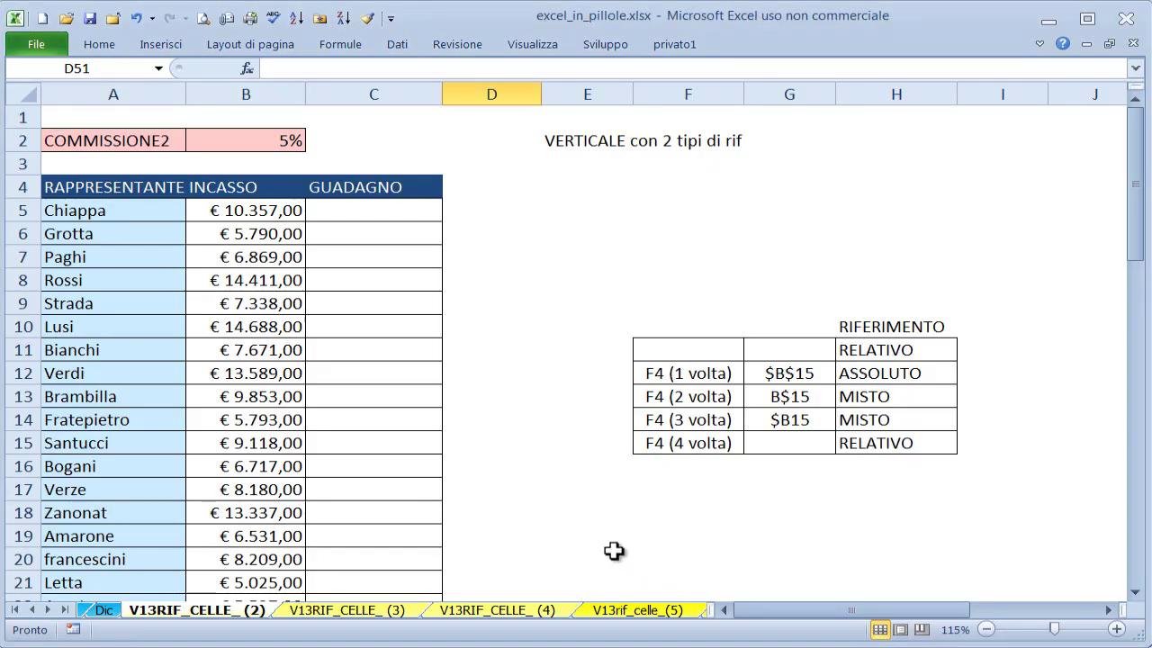
# - Highlight the RAPPRESENTANTE names and INCASSO amounts in the commission table
pyautogui.click(608, 546)
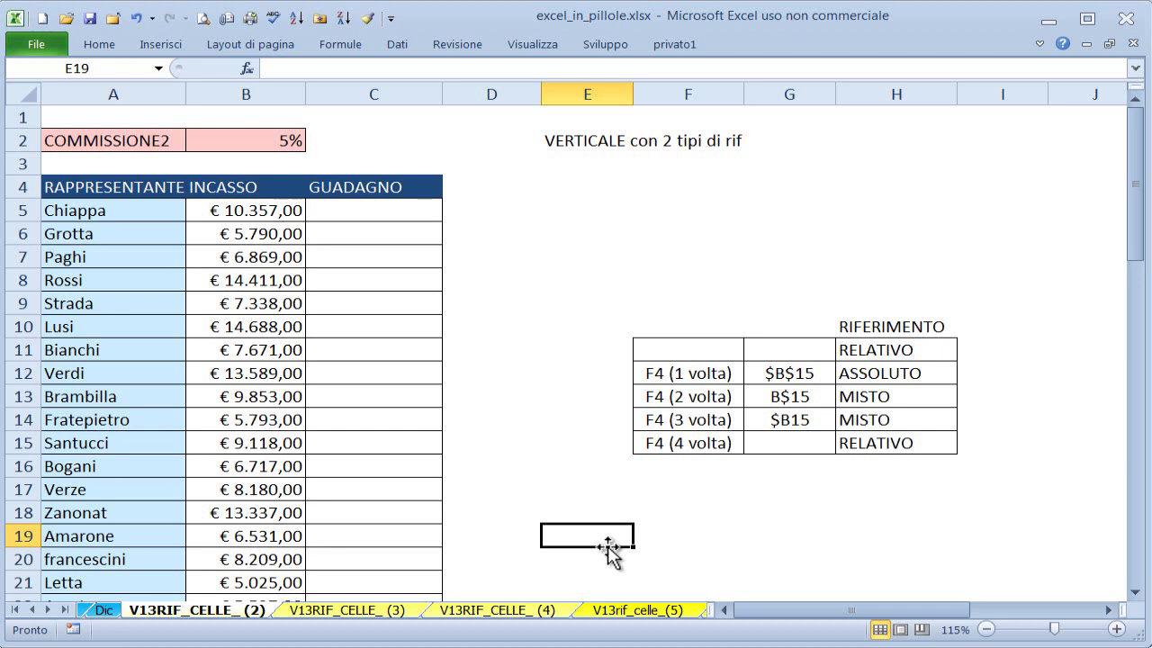
pyautogui.click(504, 385)
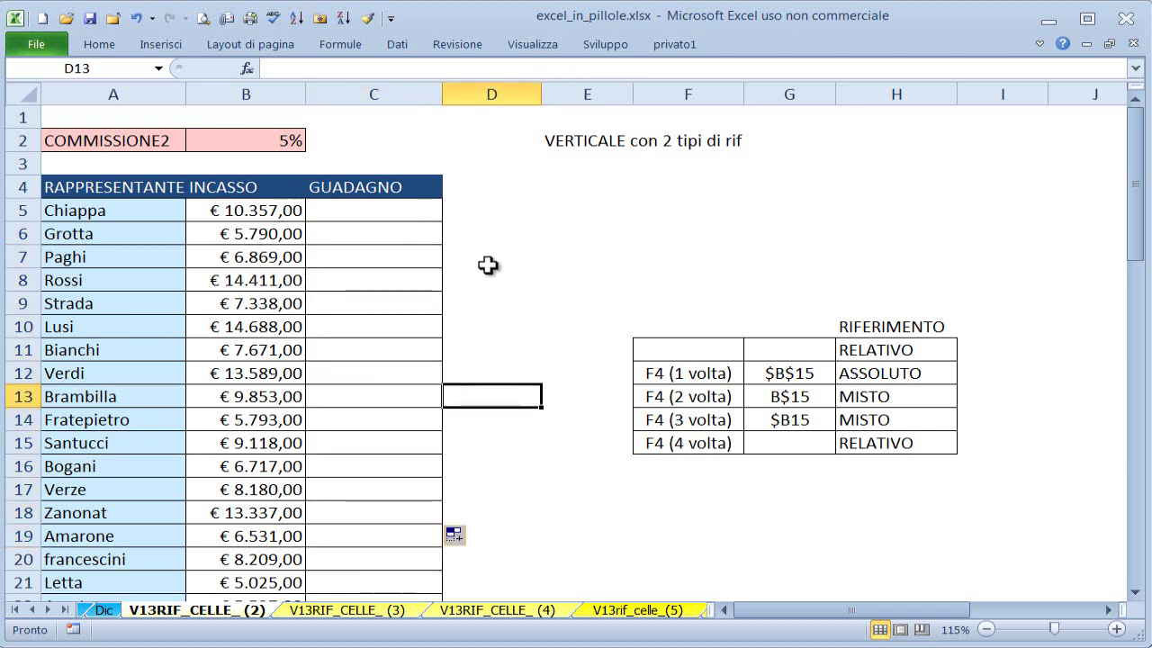
pyautogui.click(381, 209)
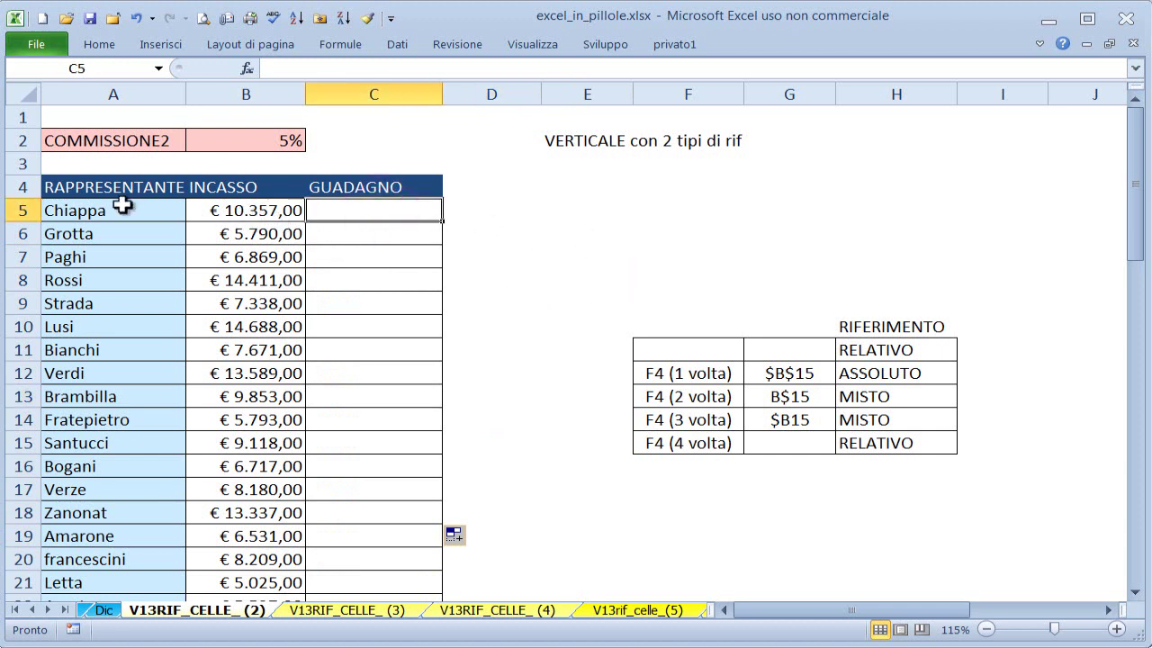
pyautogui.moveTo(119, 188); pyautogui.dragTo(83, 537)
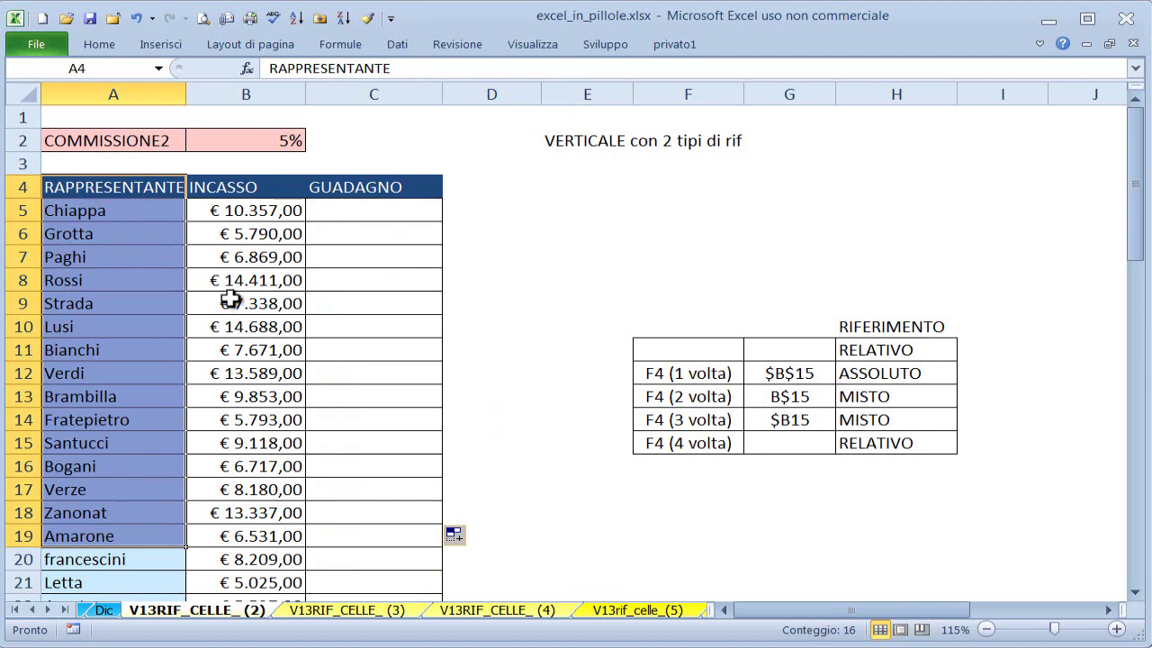
pyautogui.moveTo(248, 187); pyautogui.dragTo(221, 550)
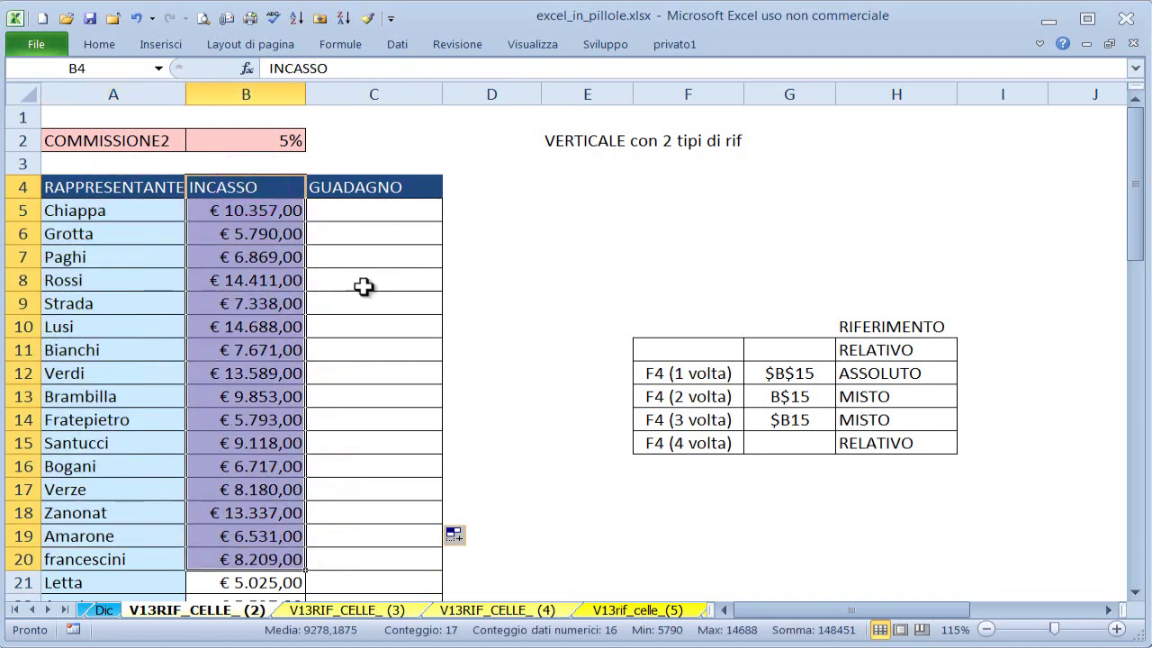
pyautogui.moveTo(356, 187); pyautogui.dragTo(342, 536)
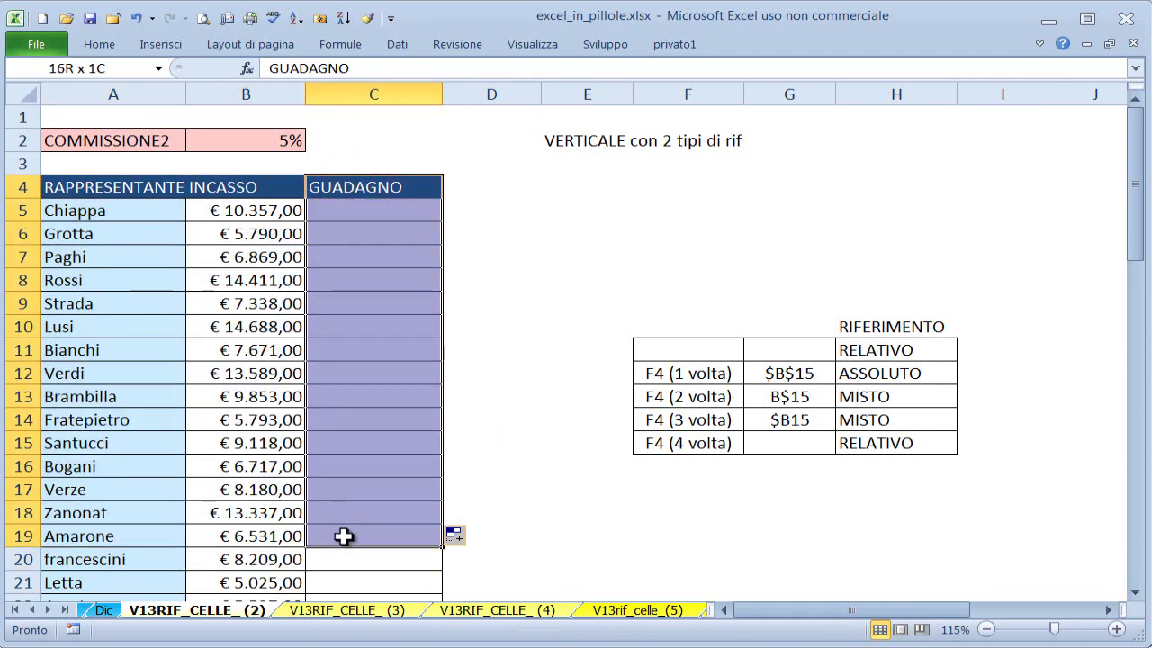
pyautogui.click(361, 234)
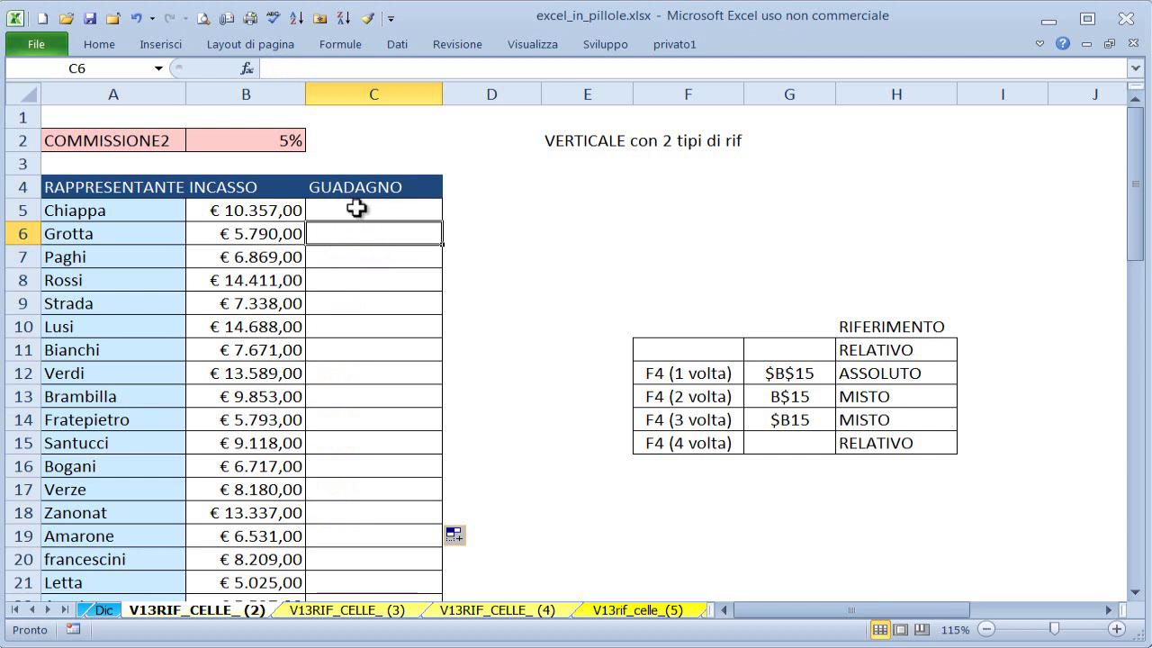
# - Enter the relative formula =B5*B2 in C5
pyautogui.click(372, 210)
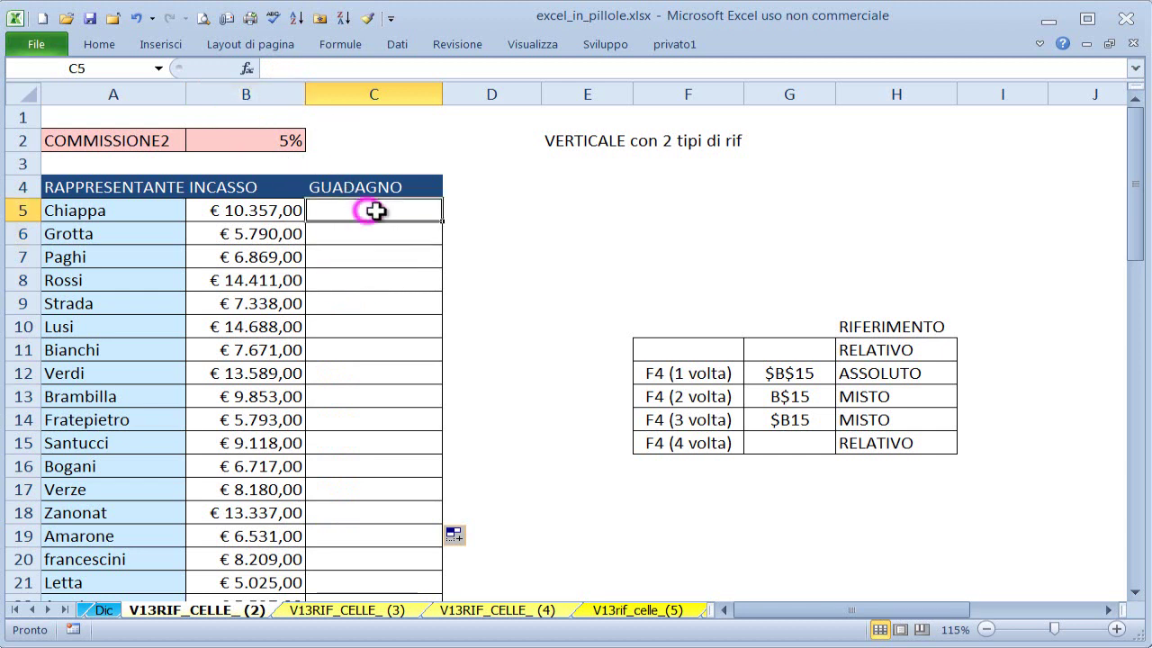
pyautogui.write('=')
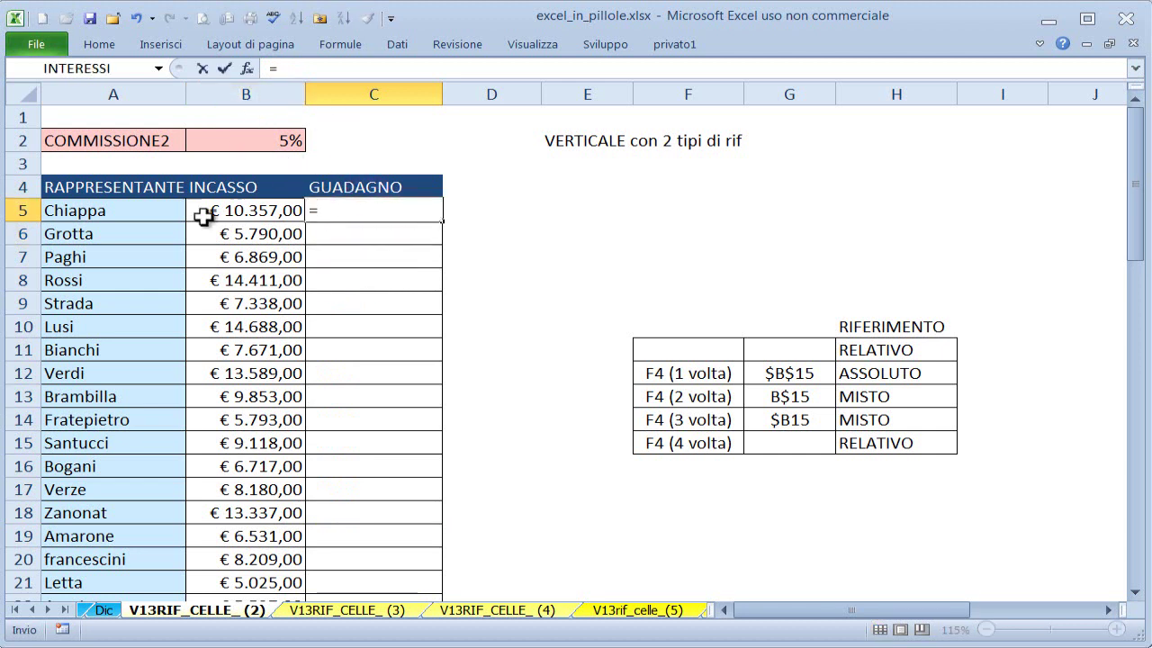
pyautogui.click(227, 212)
pyautogui.write('*')
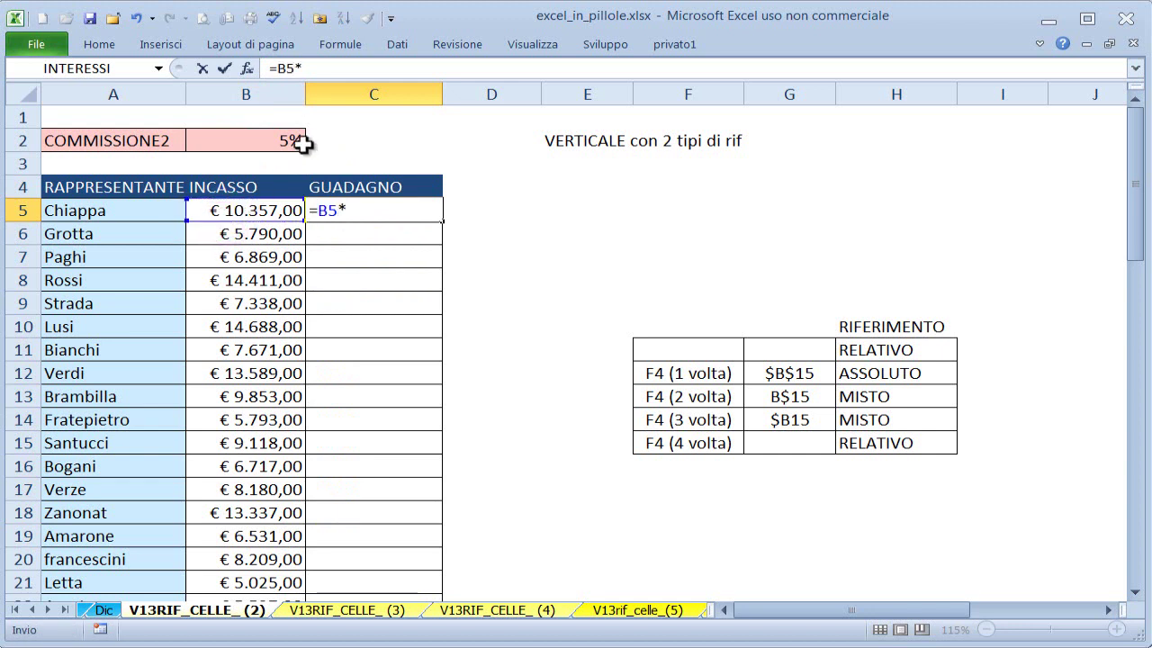
pyautogui.click(290, 135)
pyautogui.hotkey('ctrl', 'Return')
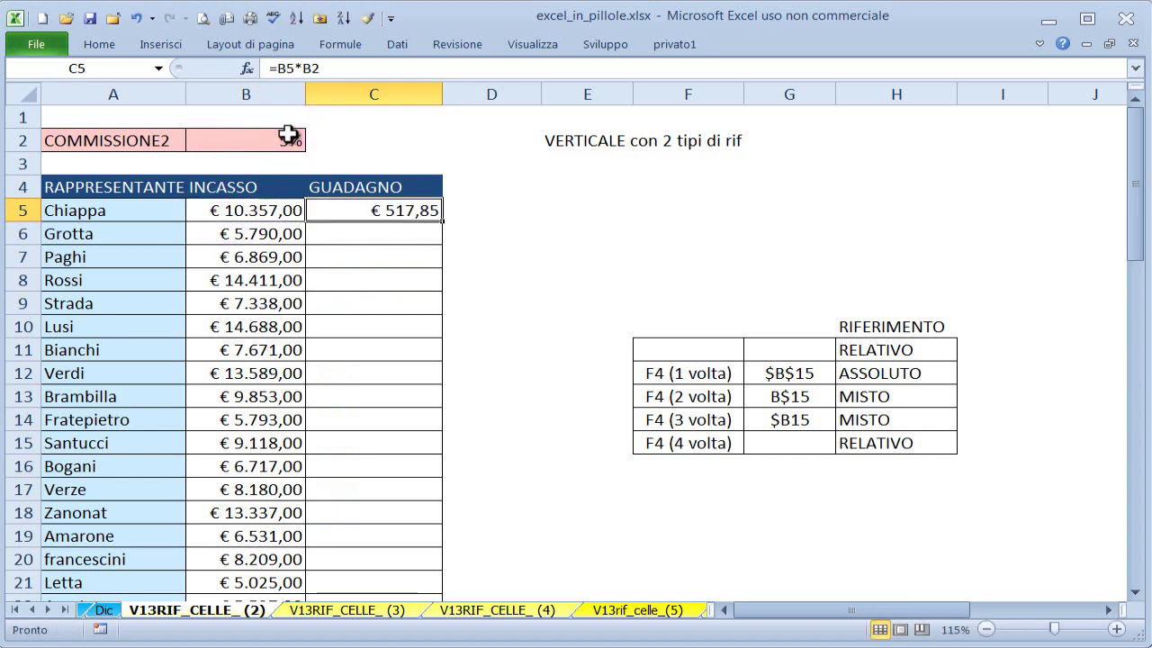
# - Copy the C5 formula down to C11 and inspect C10's shifted references
pyautogui.click(396, 233)
pyautogui.click(403, 256)
pyautogui.click(404, 280)
pyautogui.click(400, 303)
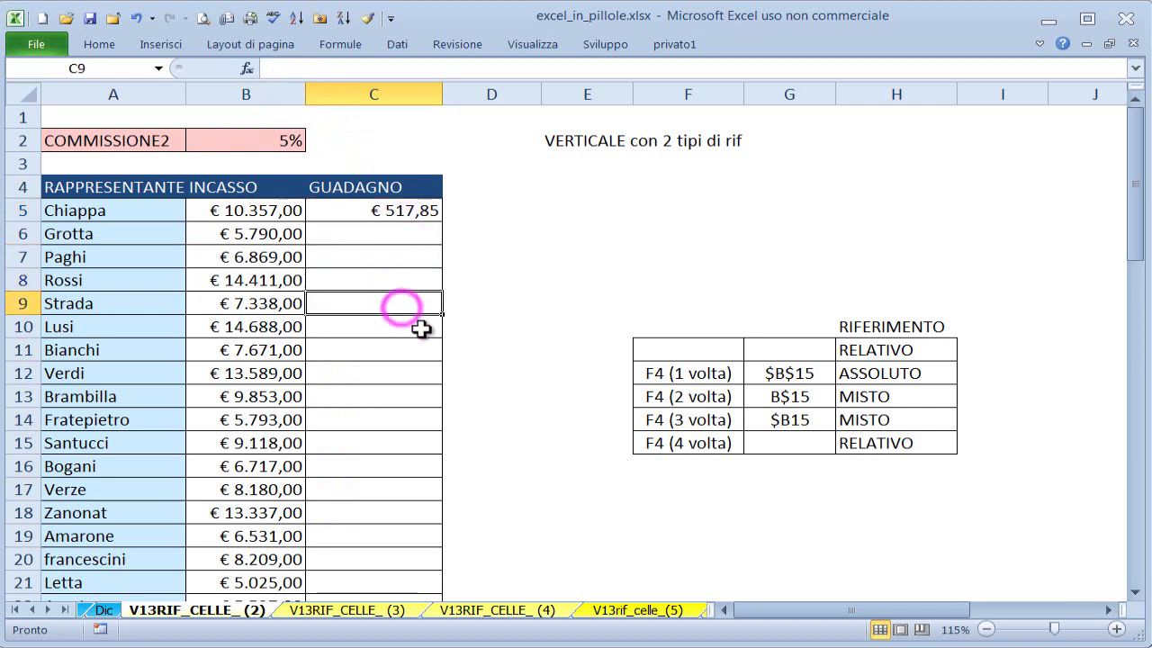
pyautogui.click(404, 329)
pyautogui.click(404, 353)
pyautogui.click(415, 372)
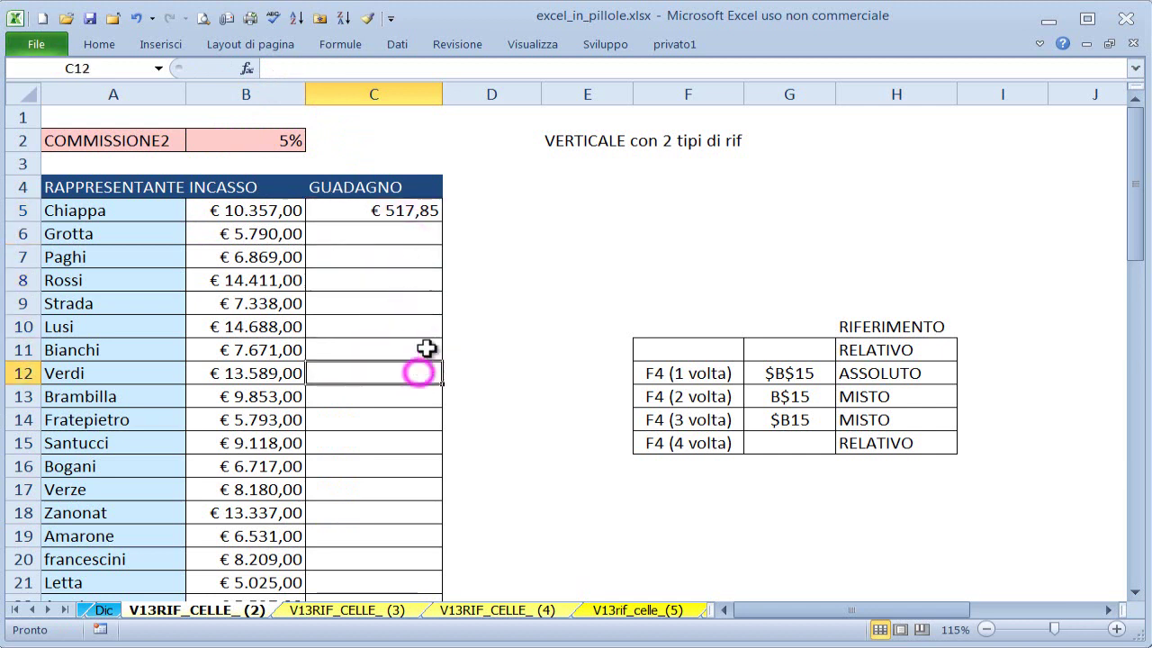
pyautogui.click(431, 214)
pyautogui.moveTo(442, 222); pyautogui.dragTo(432, 349)
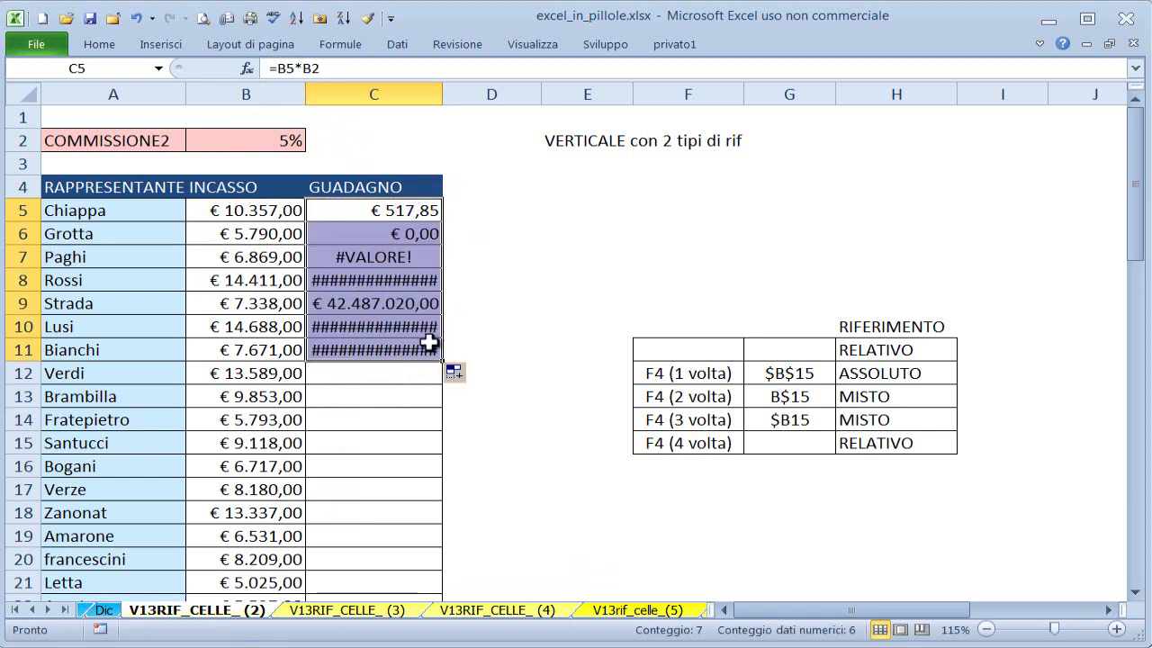
pyautogui.click(410, 327)
pyautogui.doubleClick(410, 326)
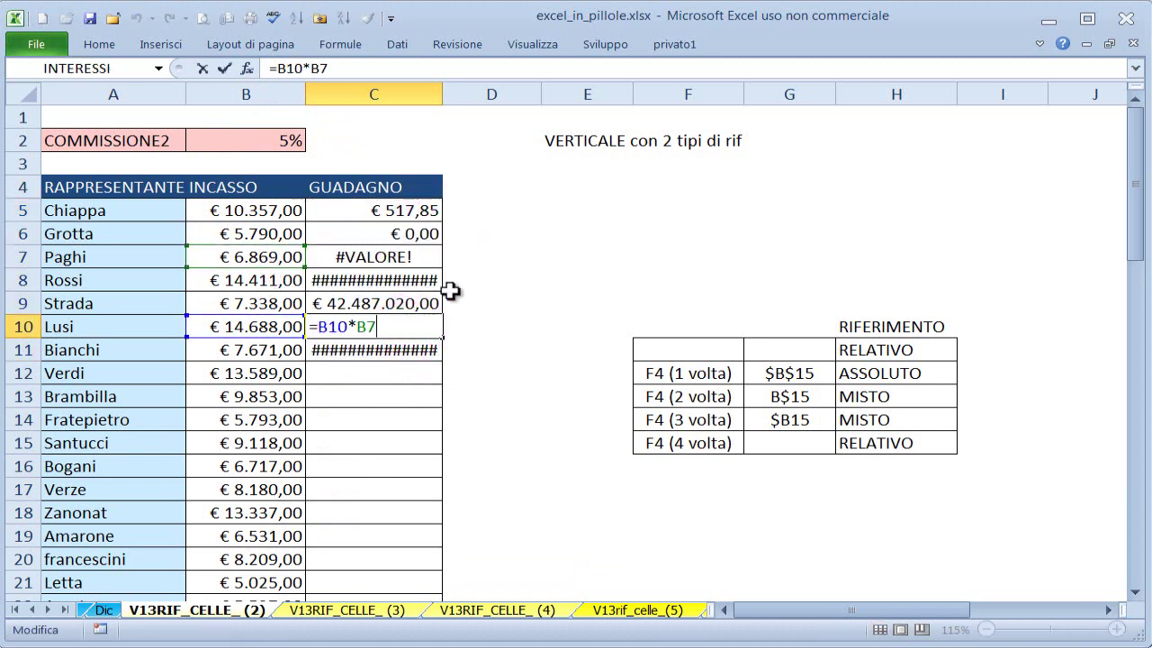
pyautogui.click(547, 283)
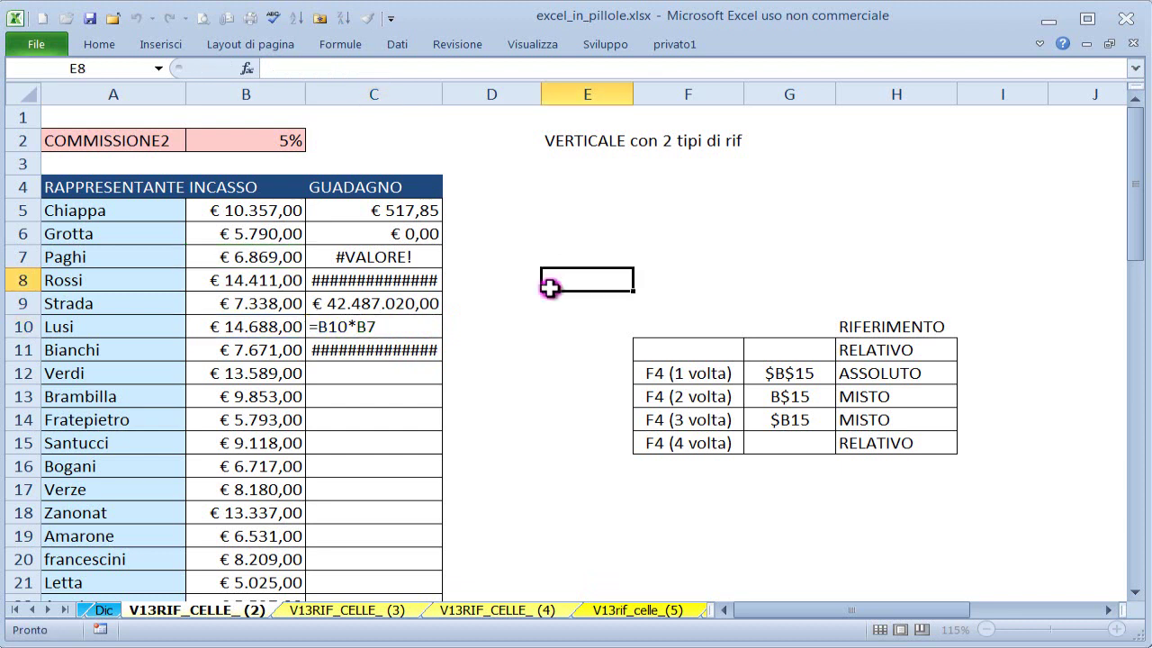
# - Clear C5:C11 and re-enter C5 as =B5*$B$2 with the rate fixed
pyautogui.moveTo(380, 214); pyautogui.dragTo(413, 350)
pyautogui.press('Delete')
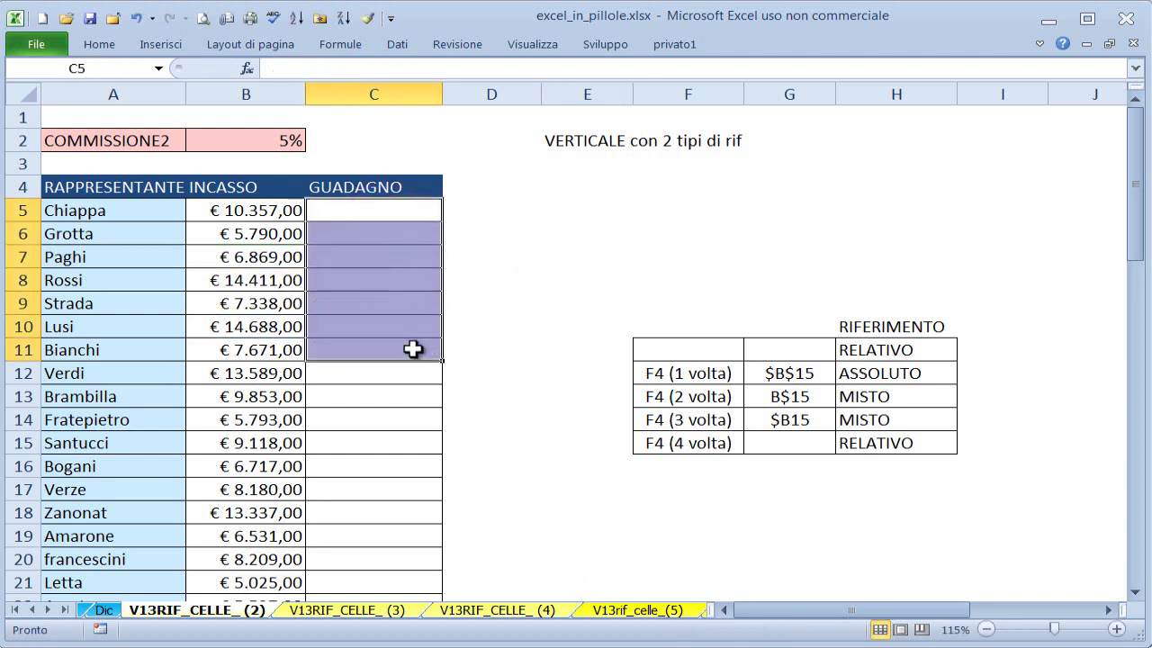
pyautogui.click(400, 215)
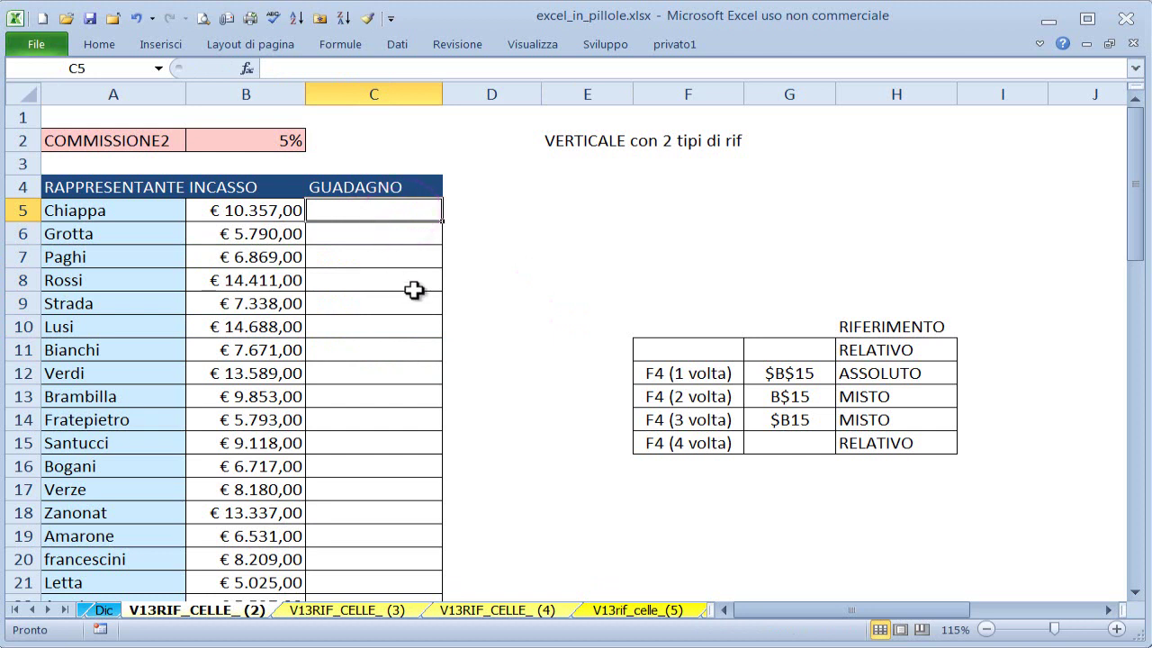
pyautogui.write('=')
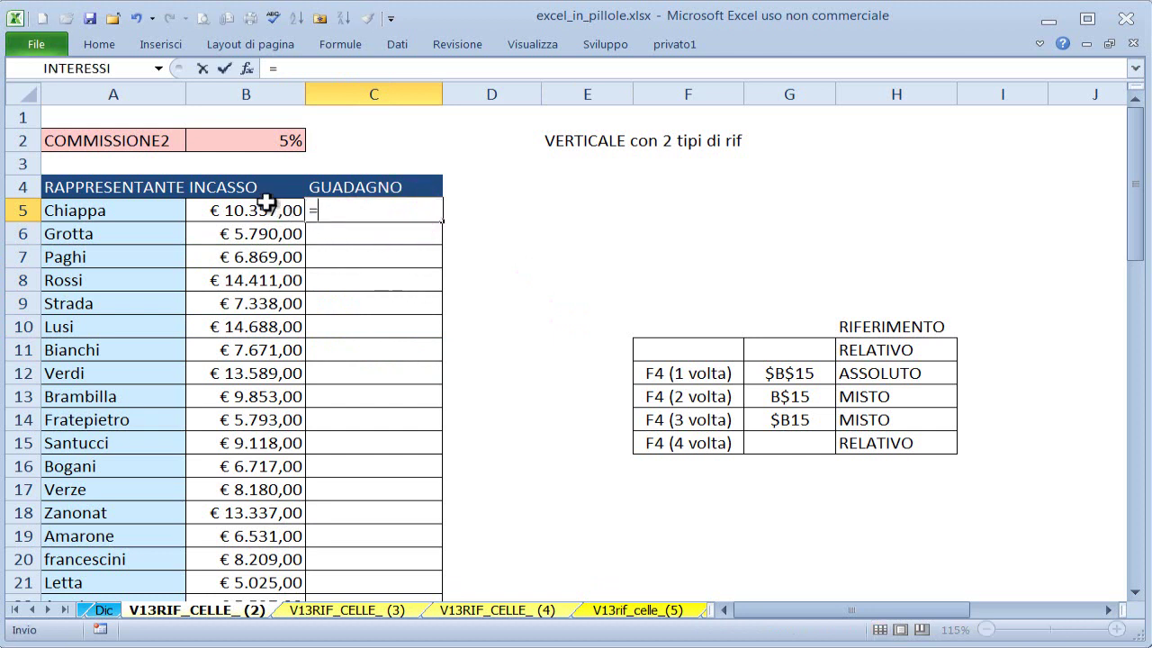
pyautogui.click(265, 208)
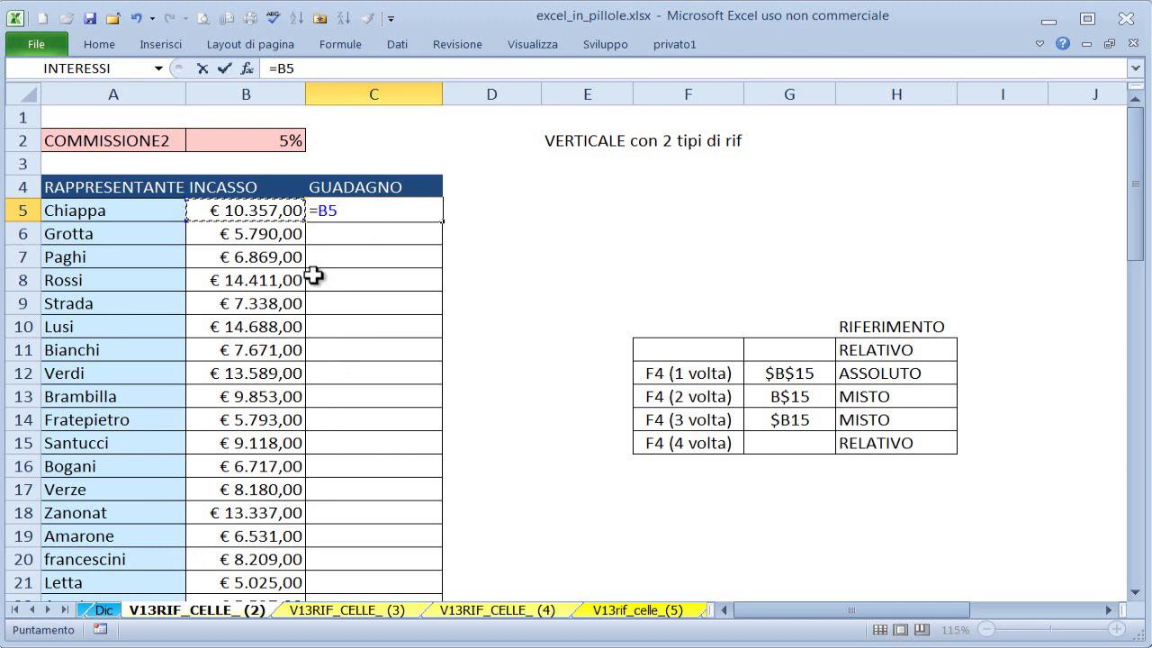
pyautogui.write('*')
pyautogui.click(272, 133)
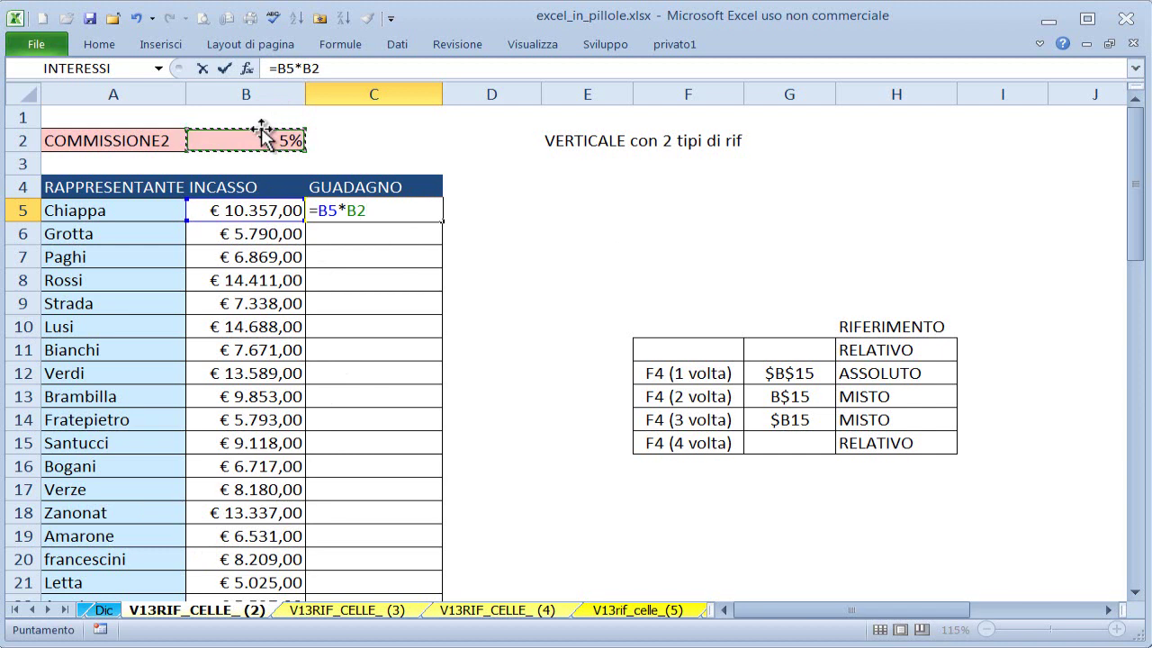
pyautogui.press('F4')
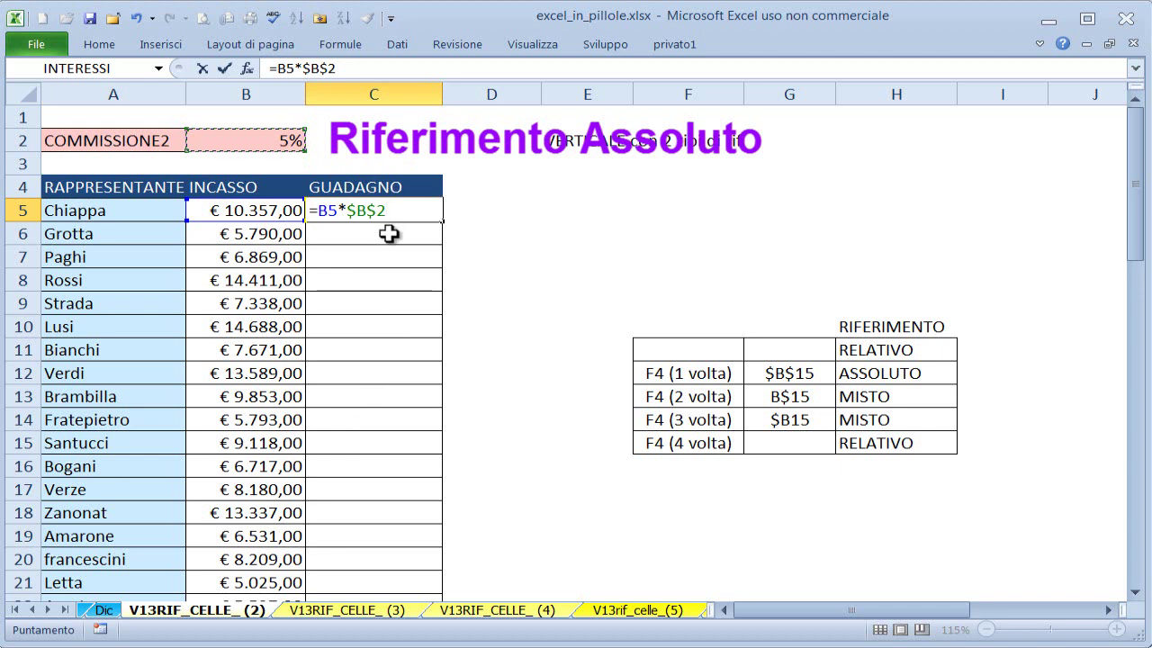
pyautogui.hotkey('ctrl', 'Return')
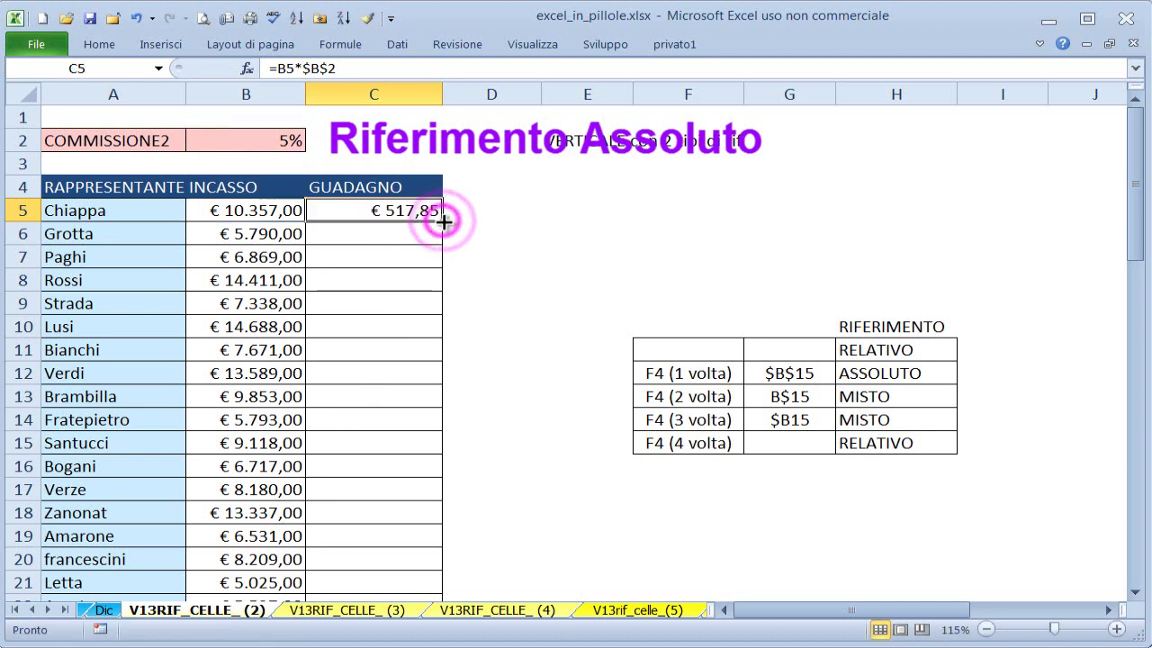
# - Fill =B5*$B$2 down column C and check C20's formula (€ 410,45)
pyautogui.doubleClick(443, 221)
pyautogui.doubleClick(412, 547)
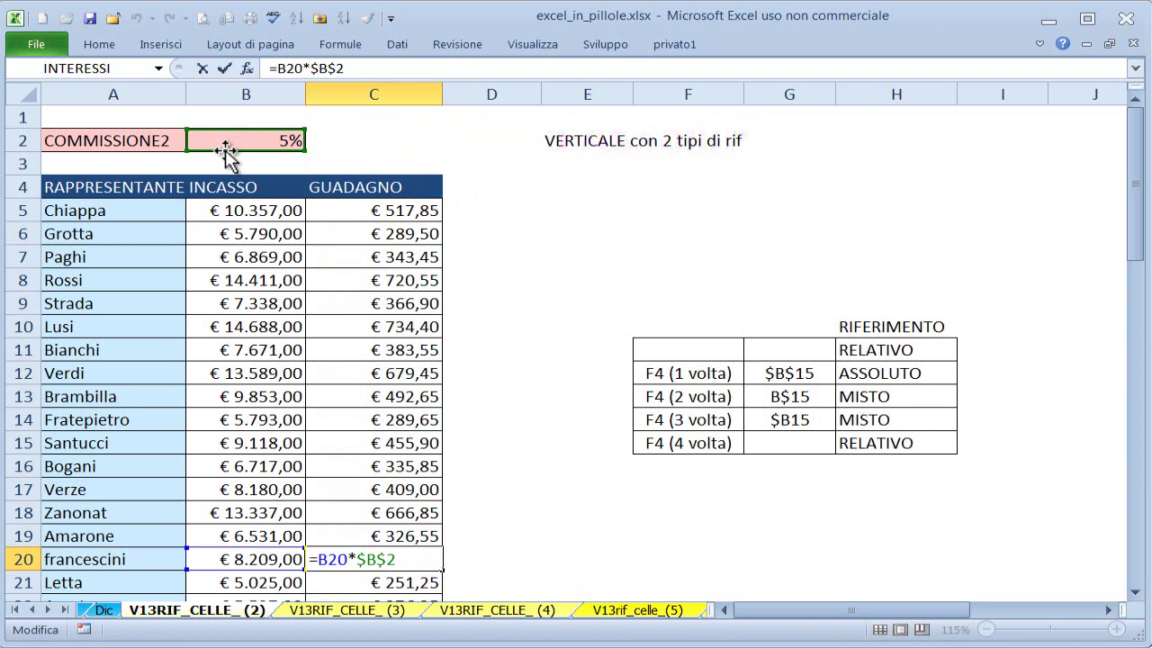
pyautogui.hotkey('ctrl', 'Return')
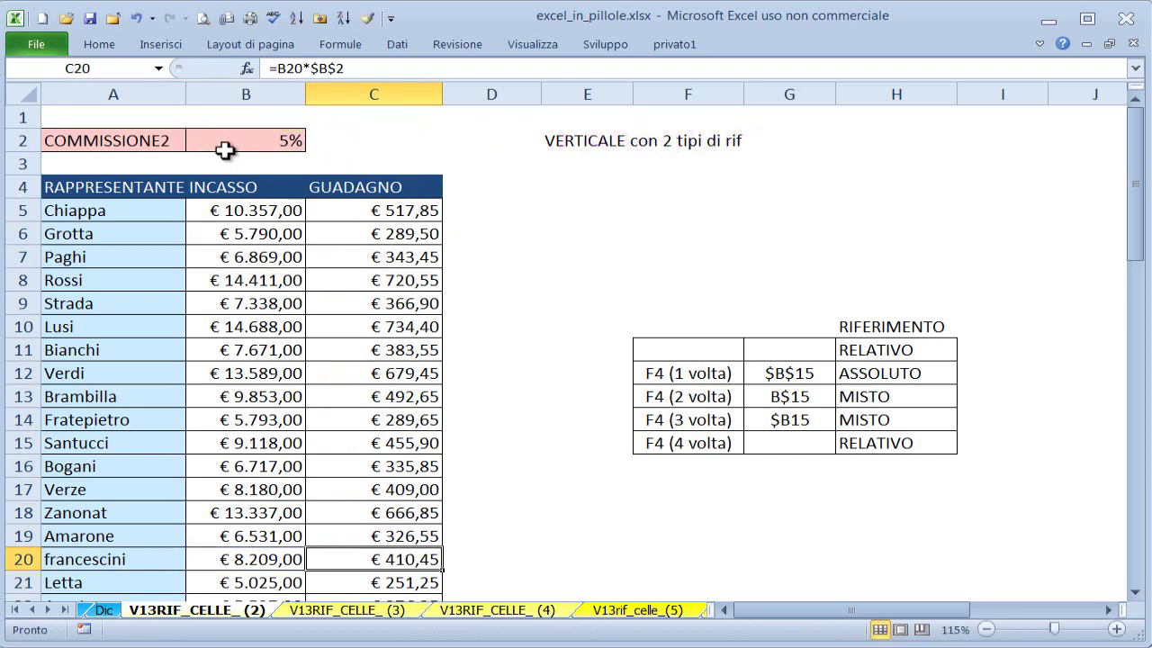
# - Undo the column C fill and empty the C5 formula
pyautogui.hotkey('ctrl', 'z')
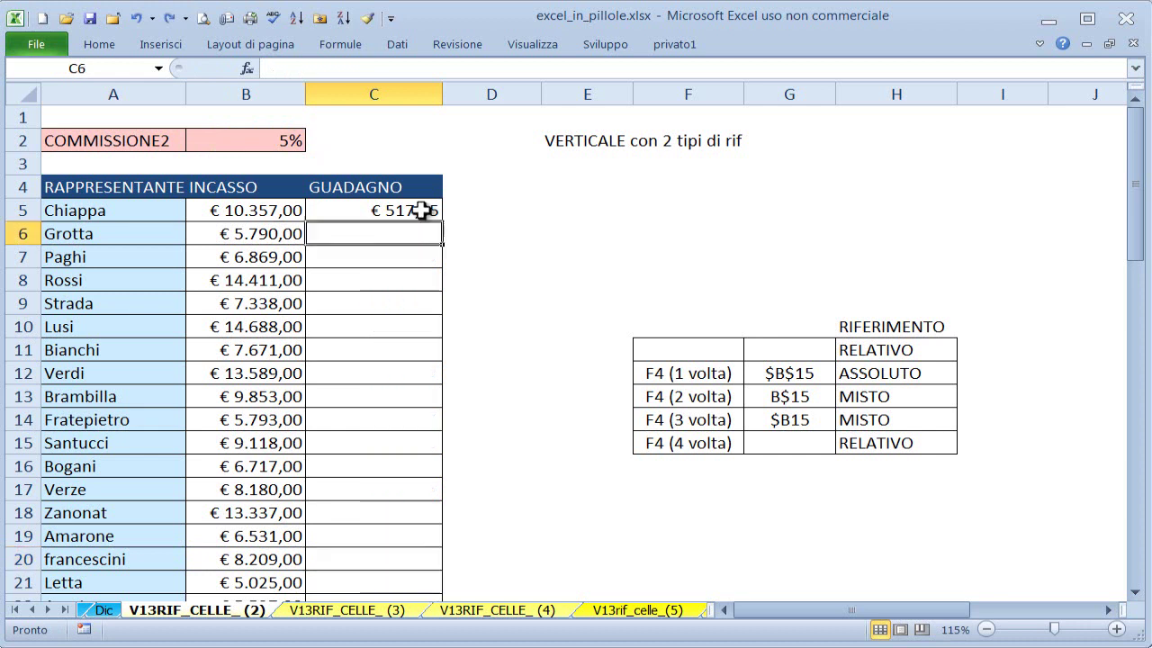
pyautogui.click(419, 210)
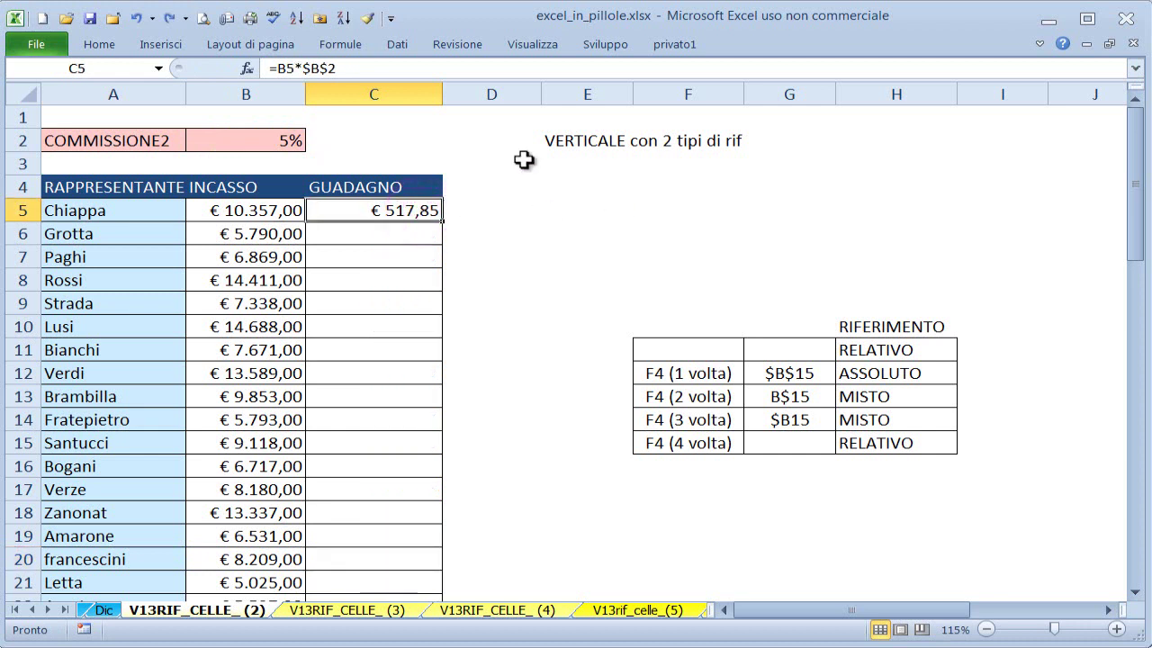
pyautogui.doubleClick(347, 205)
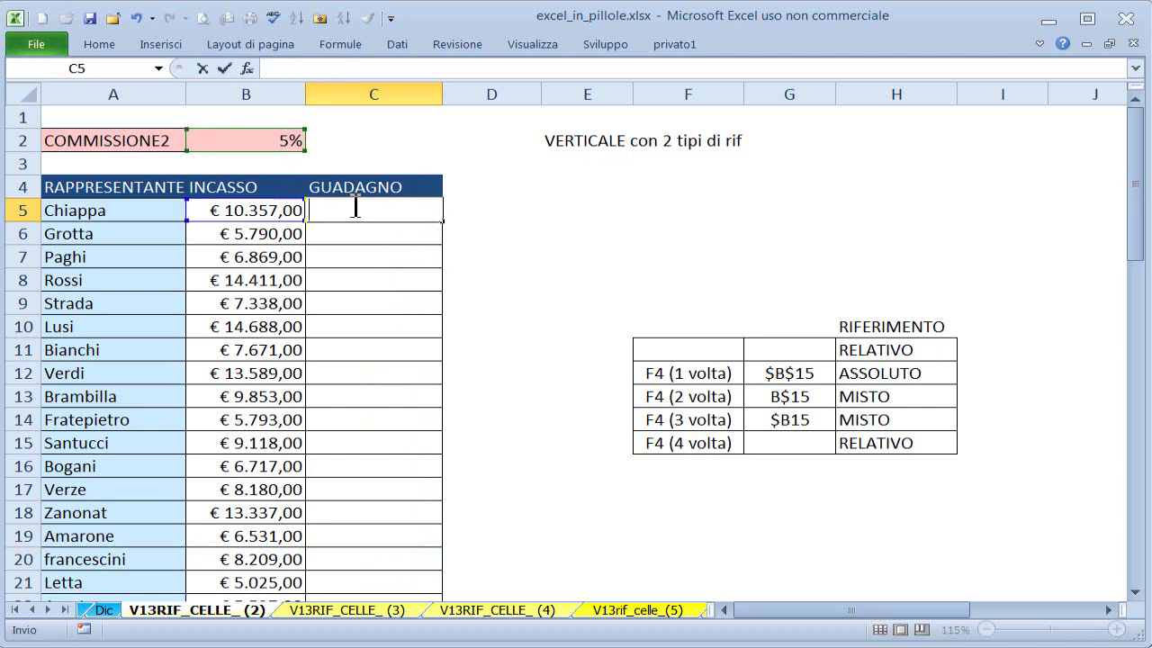
pyautogui.press('Return')
pyautogui.click(348, 203)
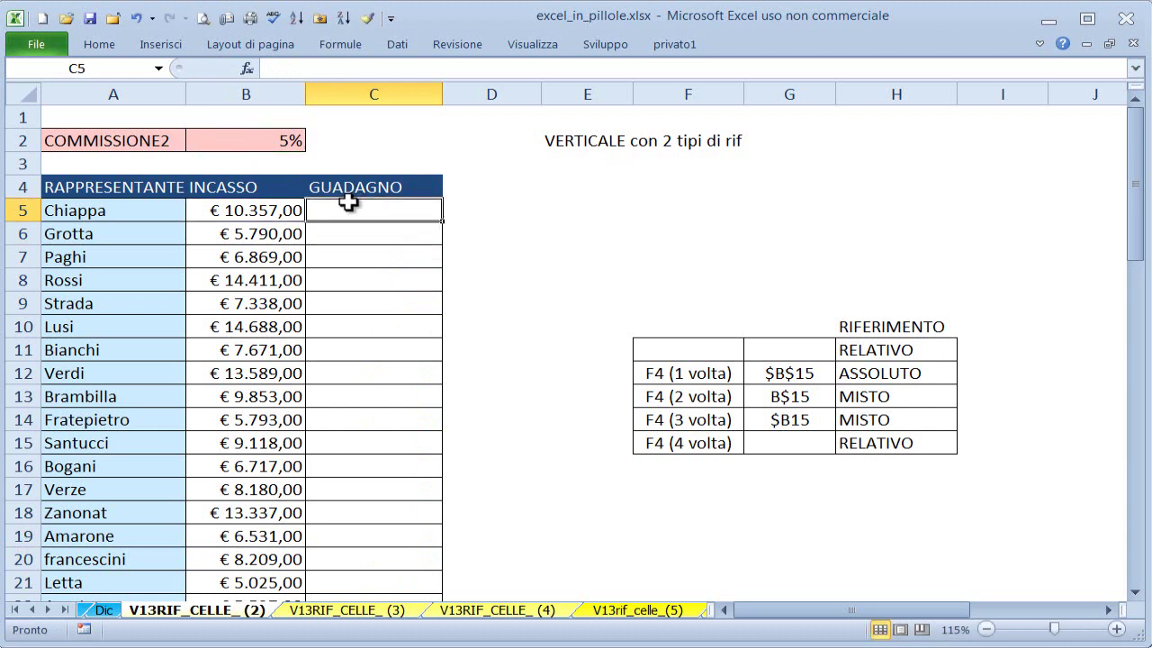
# - Enter =B5*B$2 in C5 and fill it down the GUADAGNO column
pyautogui.write('=')
pyautogui.click(275, 213)
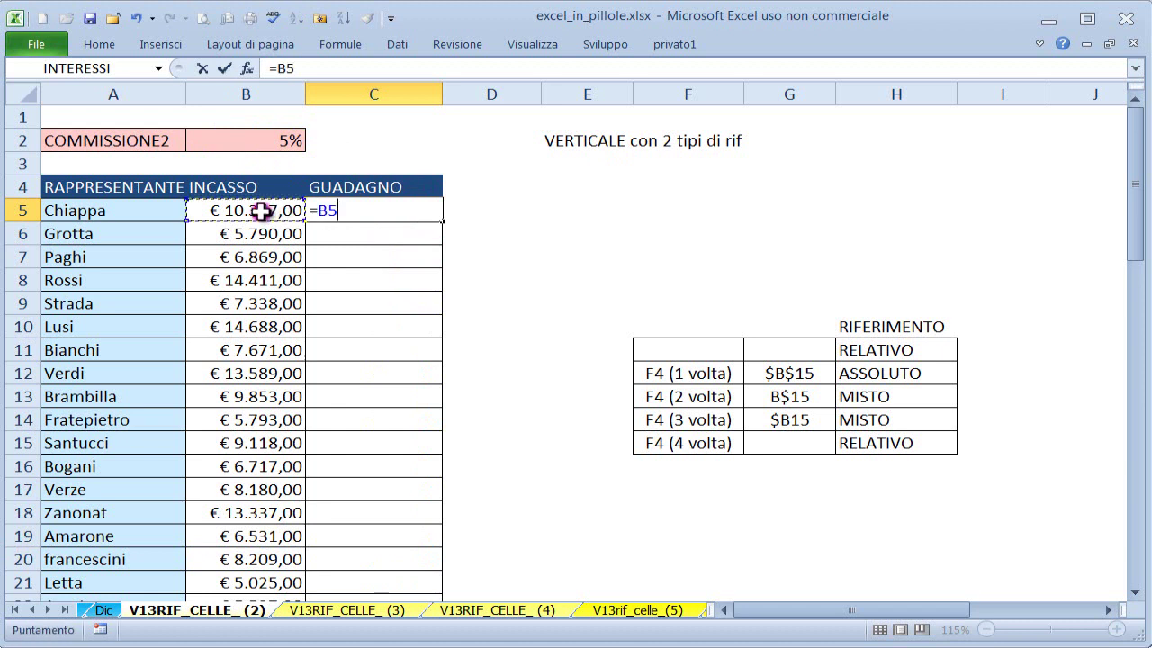
pyautogui.write('*')
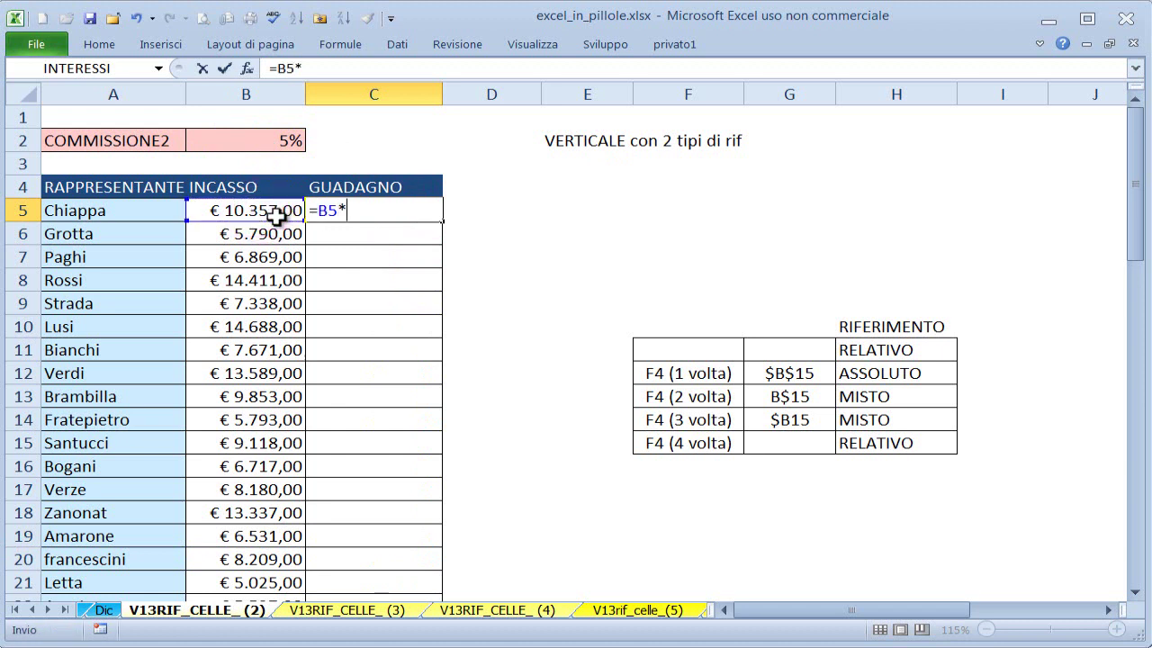
pyautogui.click(285, 141)
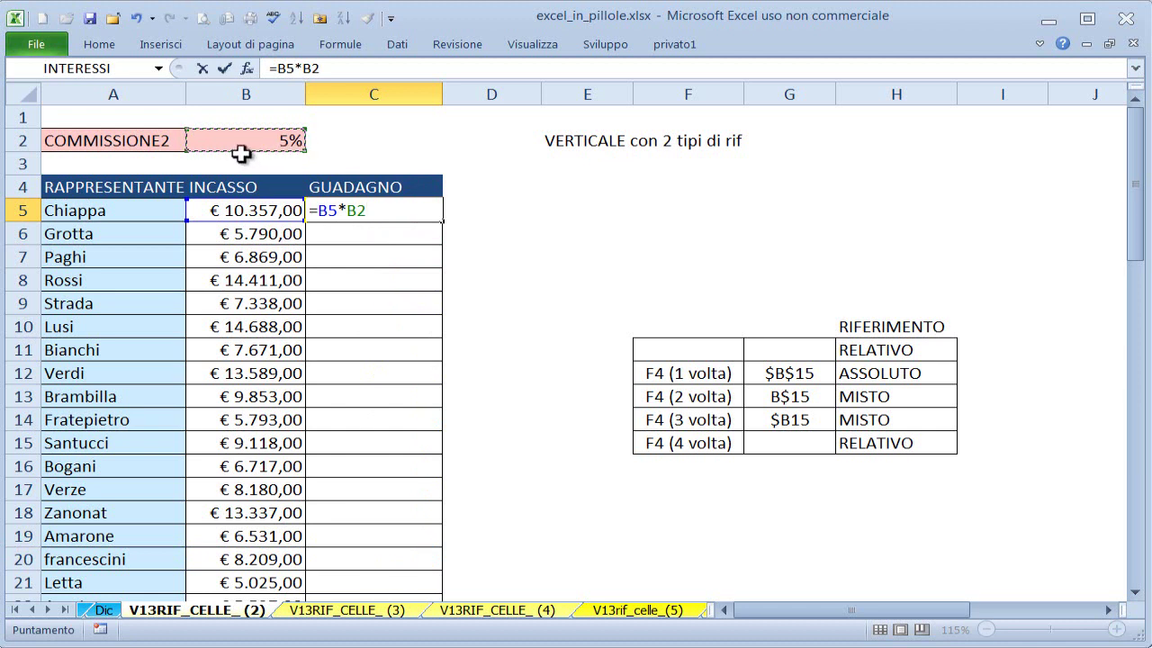
pyautogui.press('F4')
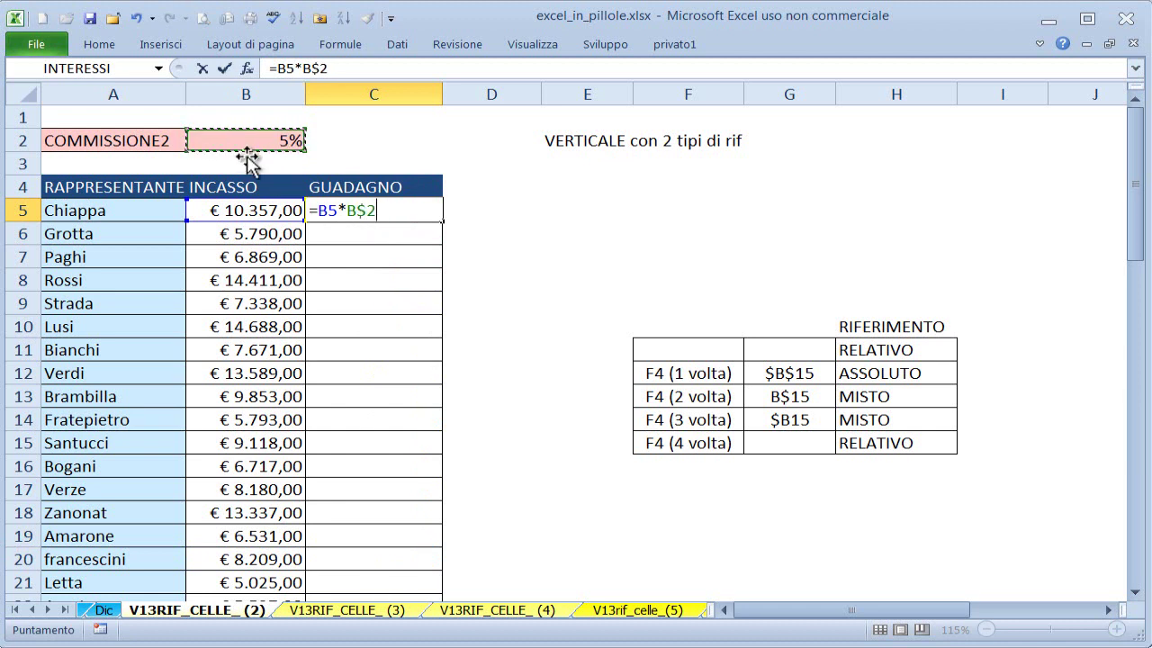
pyautogui.press('F4')
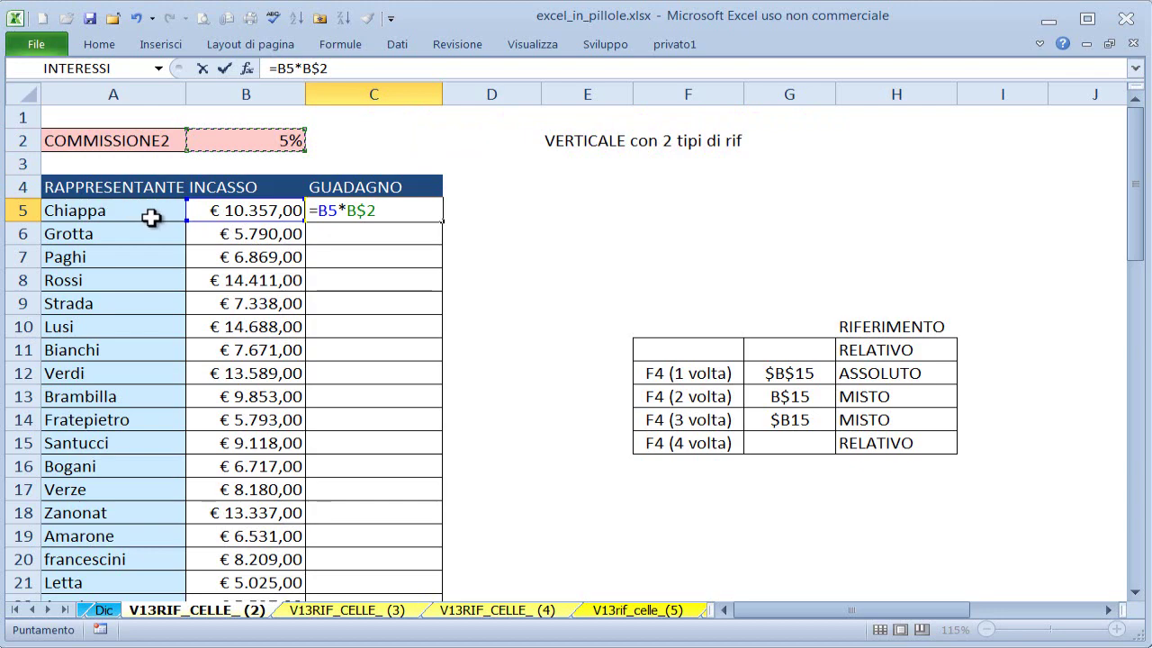
pyautogui.hotkey('ctrl', 'Return')
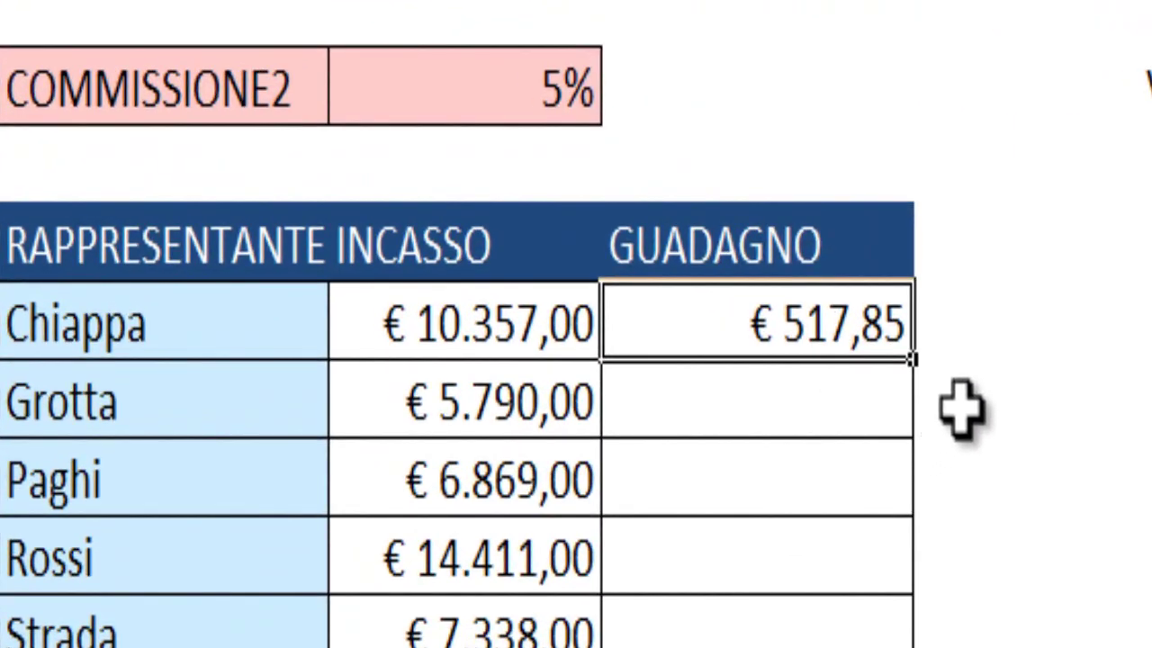
pyautogui.doubleClick(911, 369)
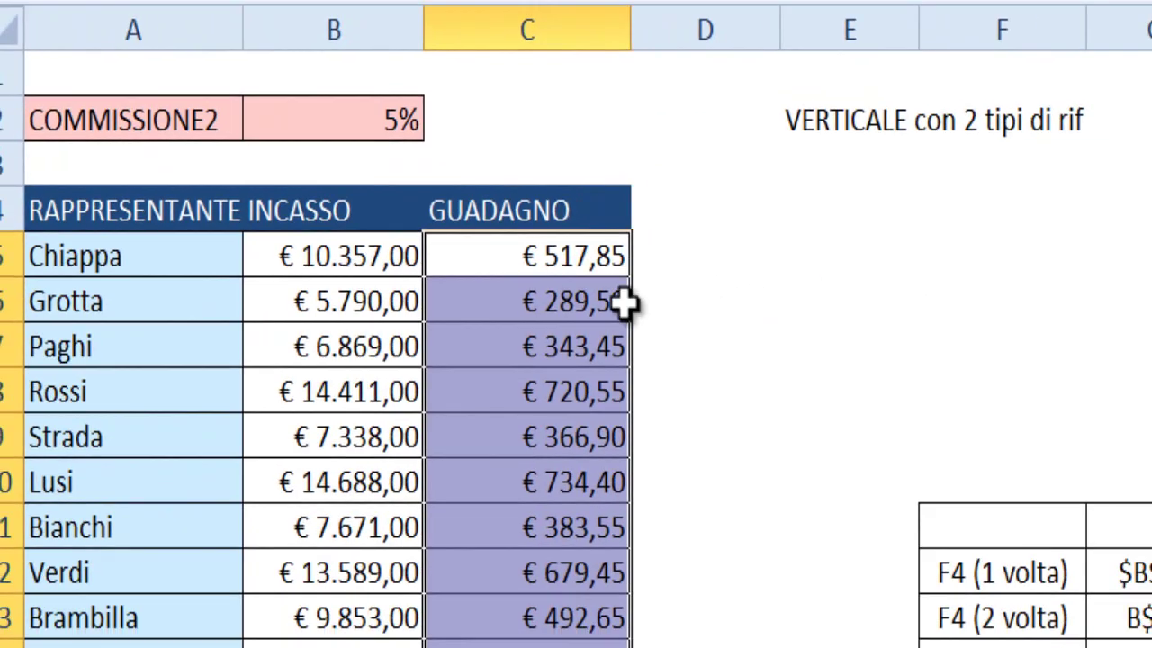
pyautogui.click(427, 281)
pyautogui.scroll(-3, 427, 282)
# - Enter =A64*$B$61 in A65 for Chiappa's commission
pyautogui.scroll(-3, 428, 281)
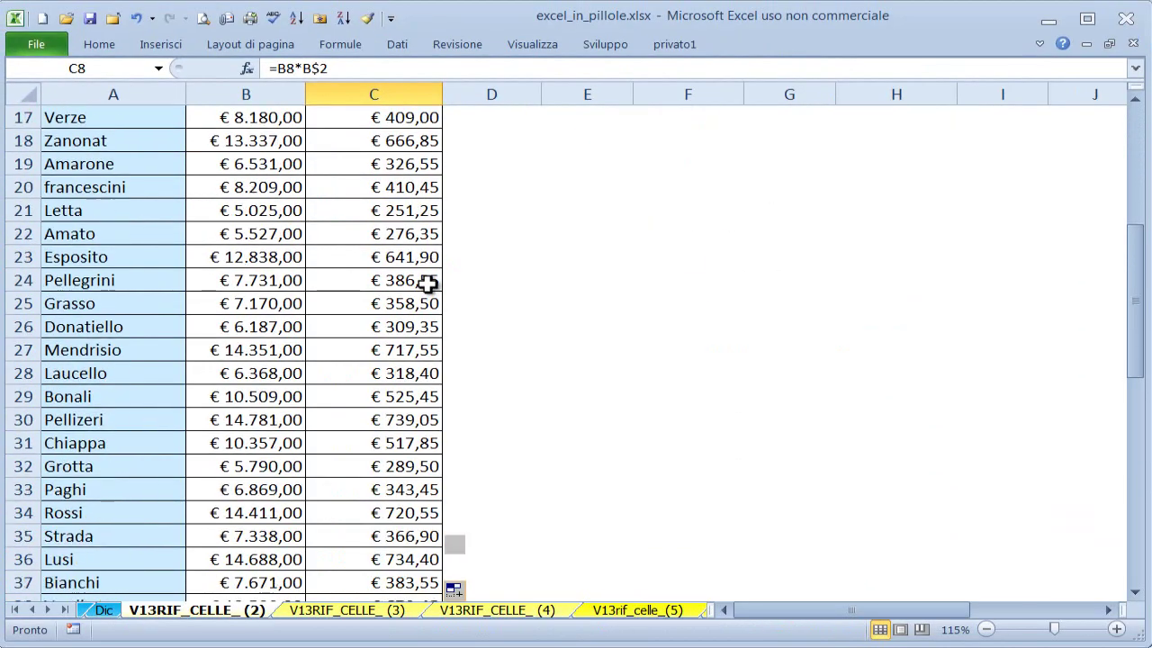
pyautogui.scroll(-1, 428, 282)
pyautogui.scroll(-3, 428, 281)
pyautogui.scroll(-3, 426, 283)
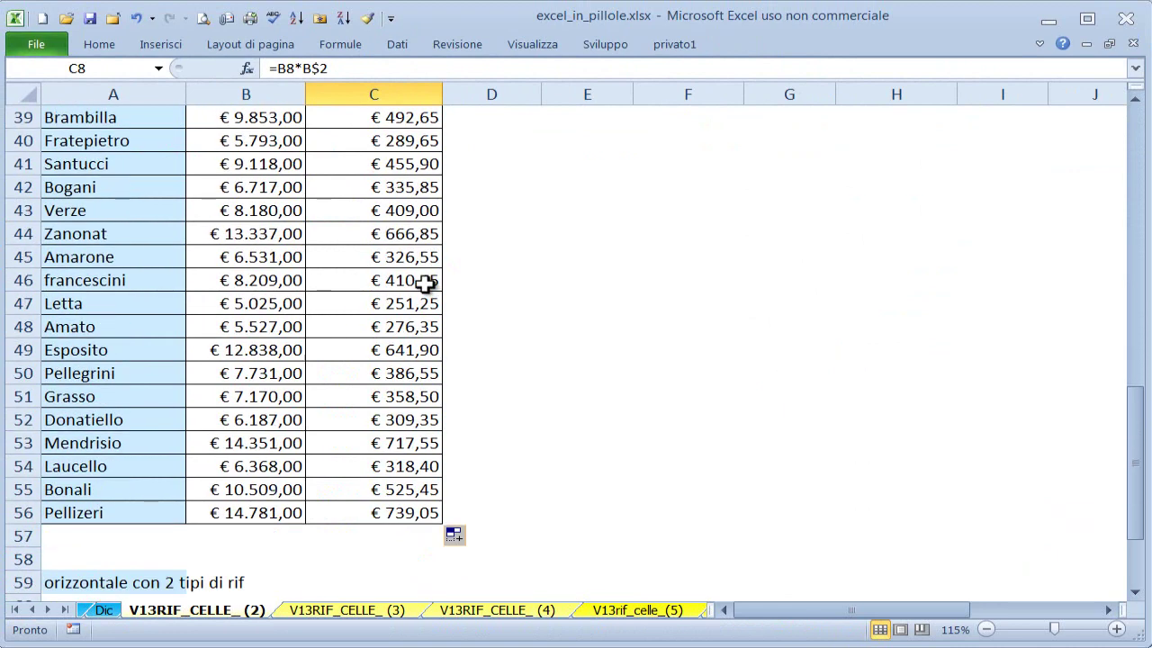
pyautogui.scroll(-1, 425, 283)
pyautogui.scroll(-2, 424, 283)
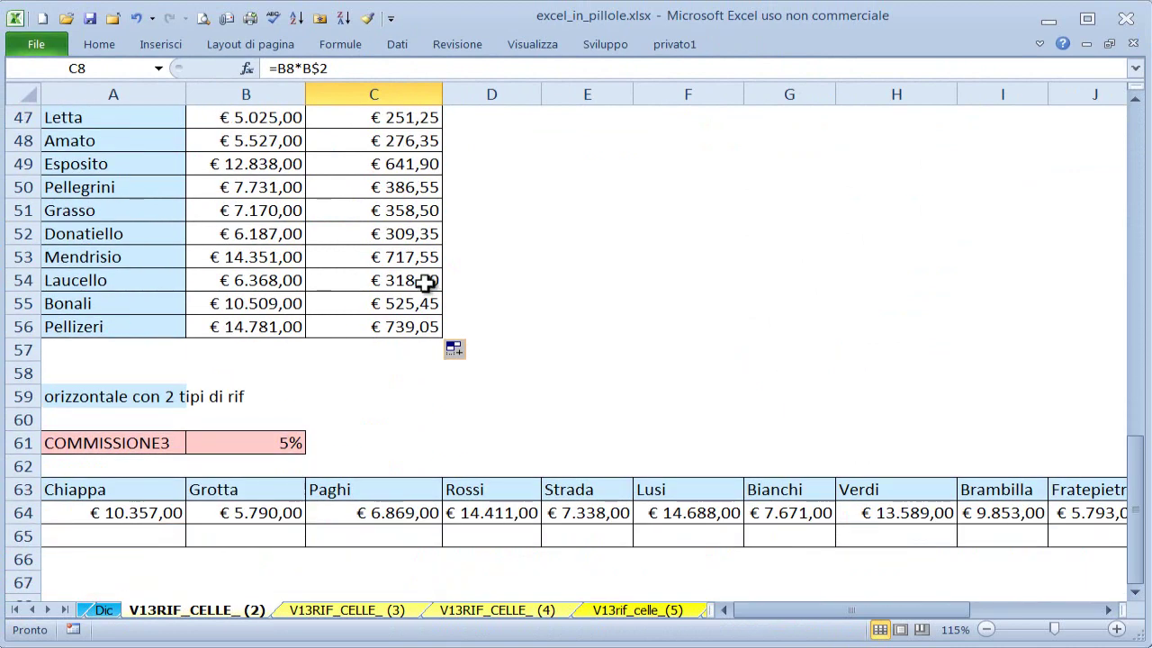
pyautogui.scroll(-1, 425, 284)
pyautogui.scroll(-1, 424, 289)
pyautogui.scroll(-1, 424, 289)
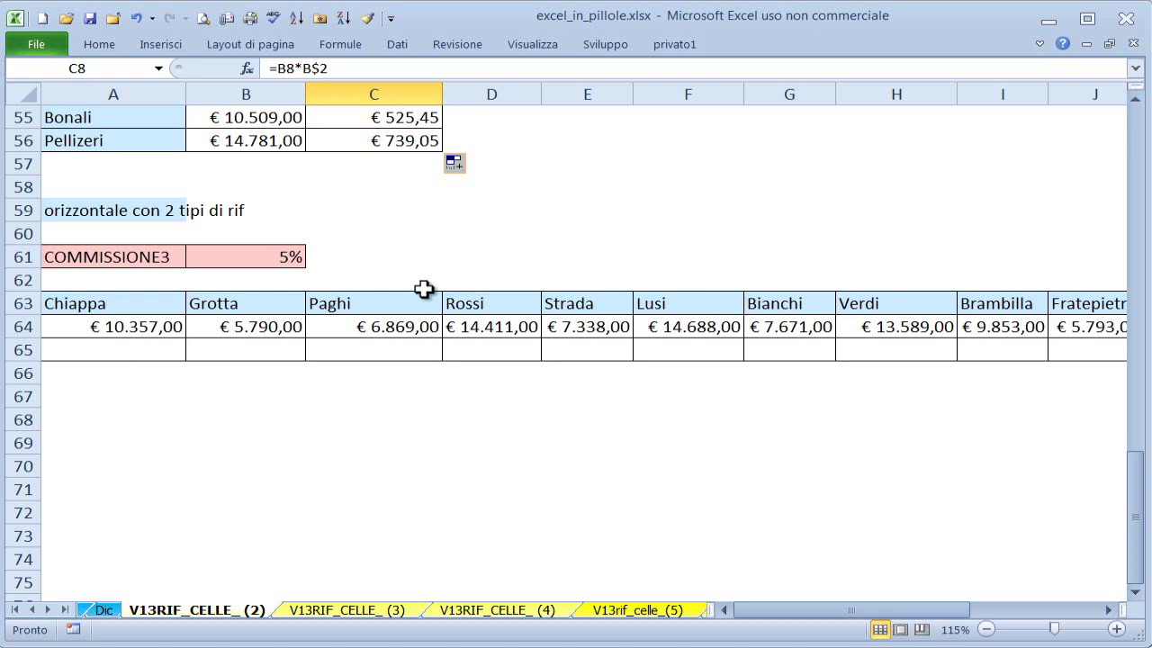
pyautogui.scroll(-1, 424, 288)
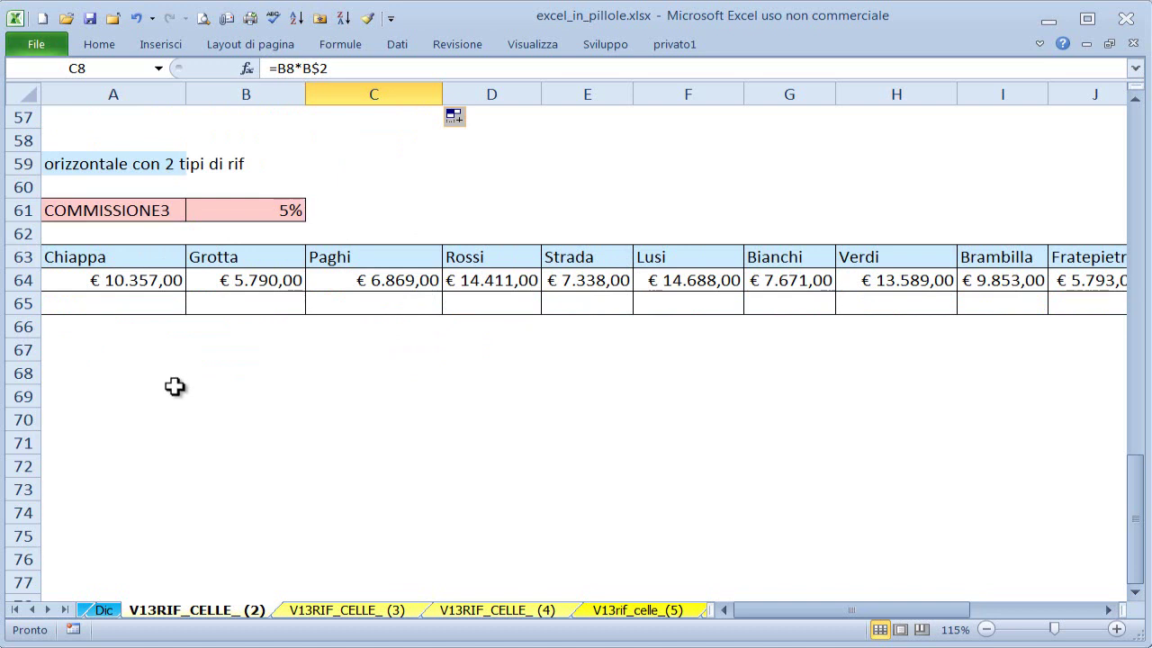
pyautogui.click(147, 304)
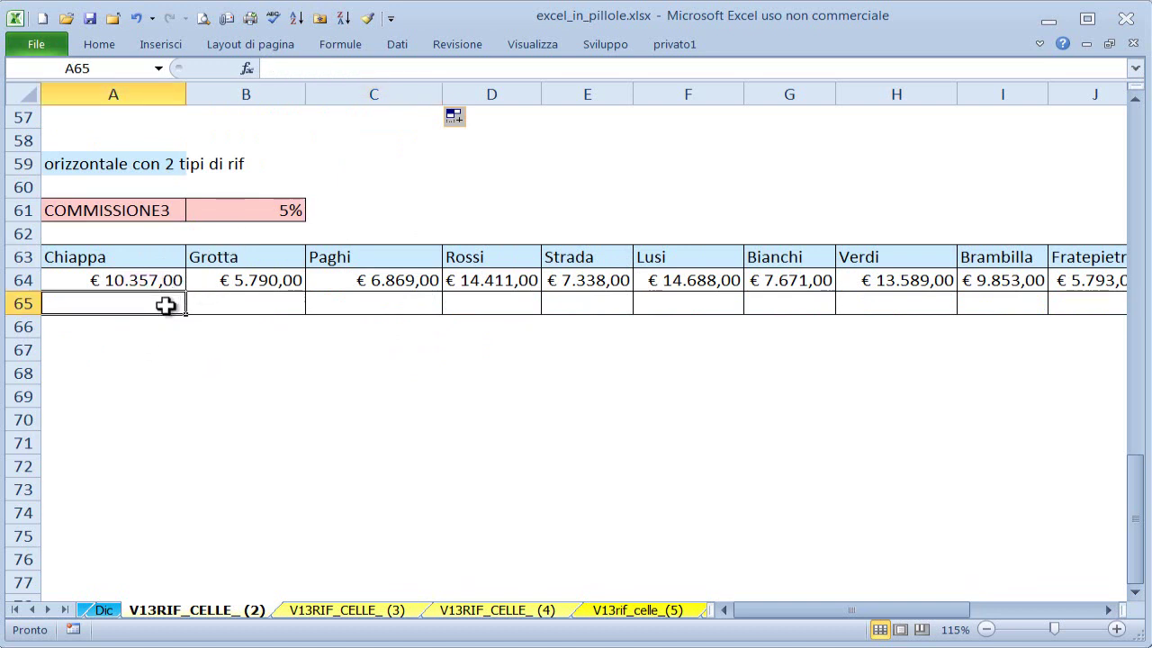
pyautogui.write('=')
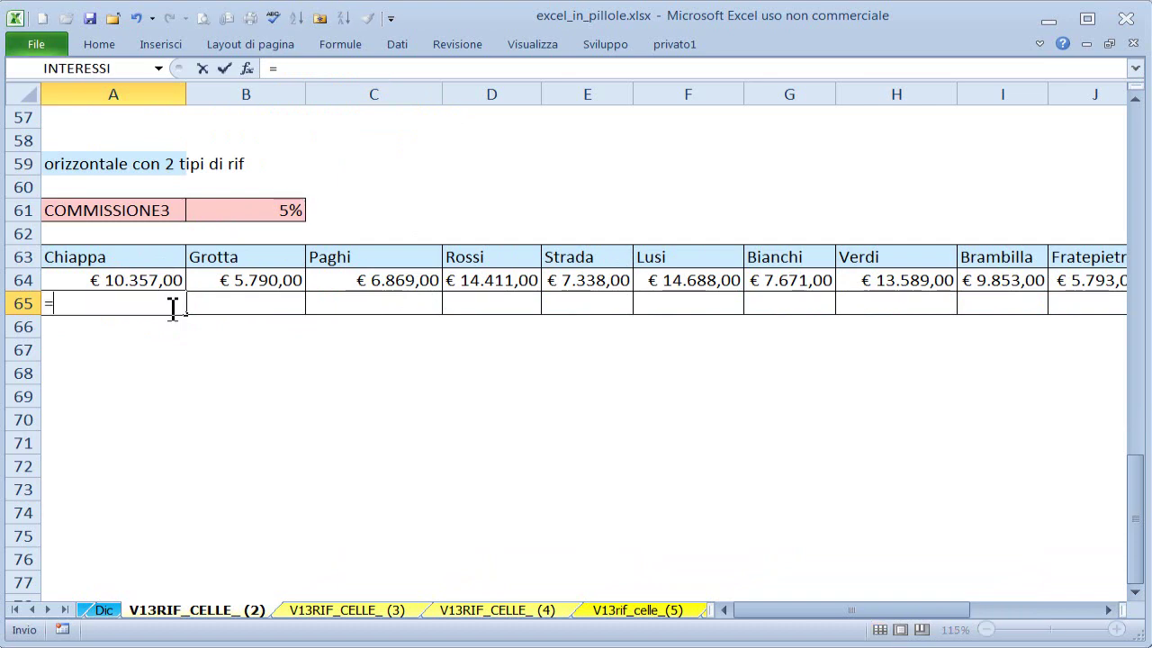
pyautogui.press('Up')
pyautogui.write('*')
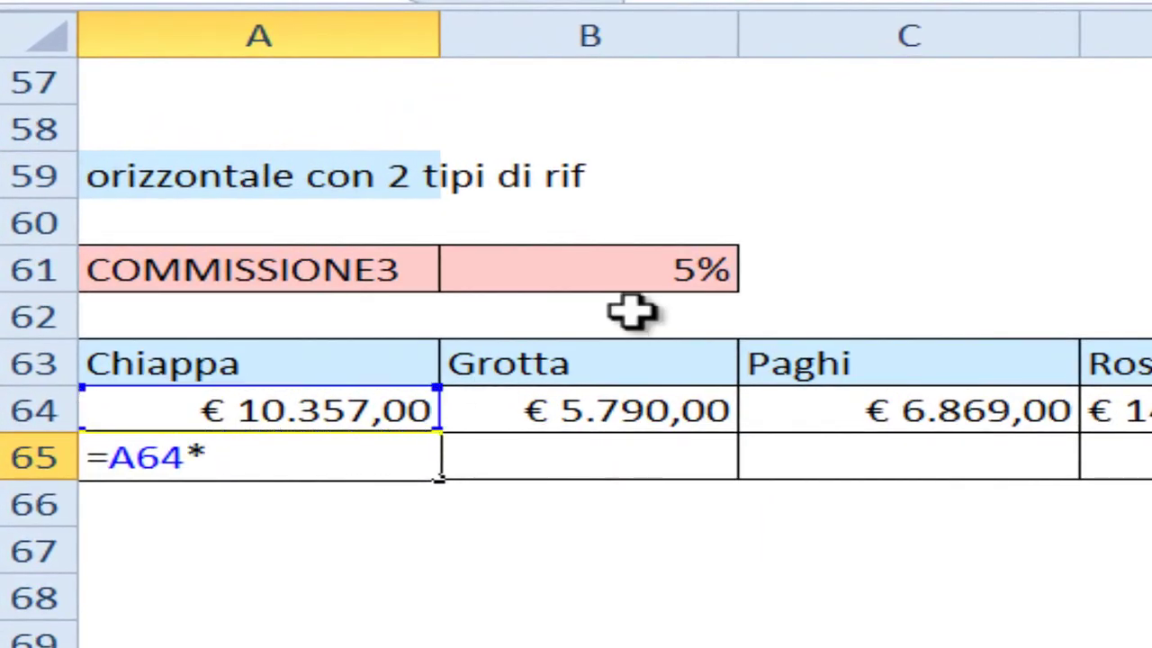
pyautogui.click(659, 277)
pyautogui.press('F4')
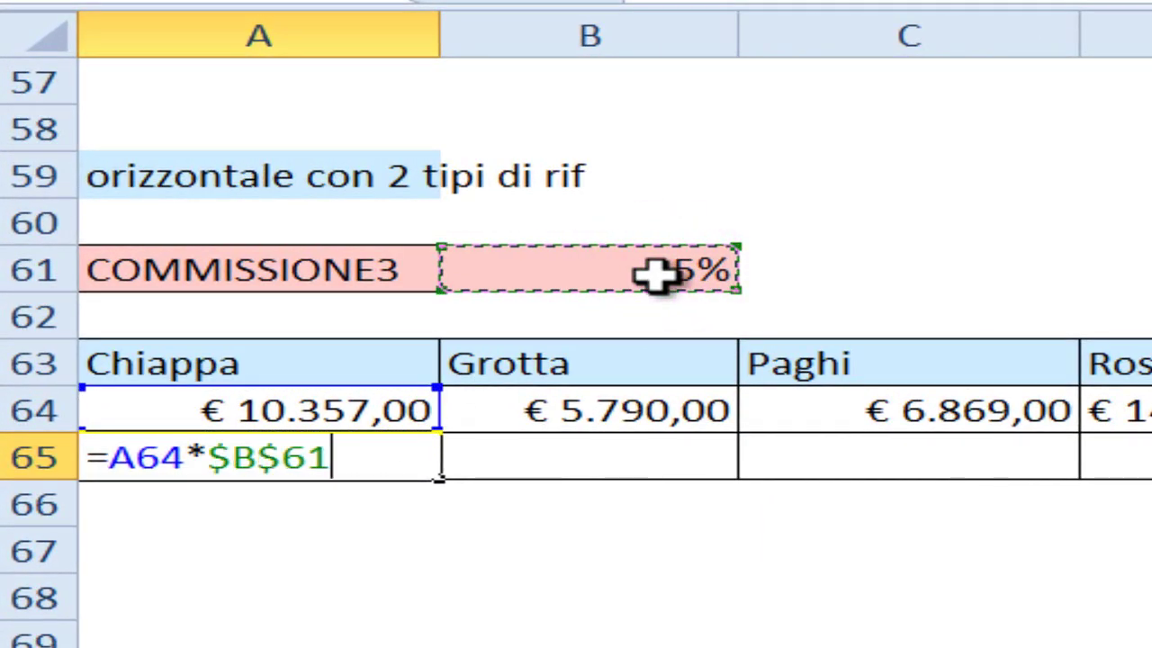
pyautogui.hotkey('ctrl', 'Return')
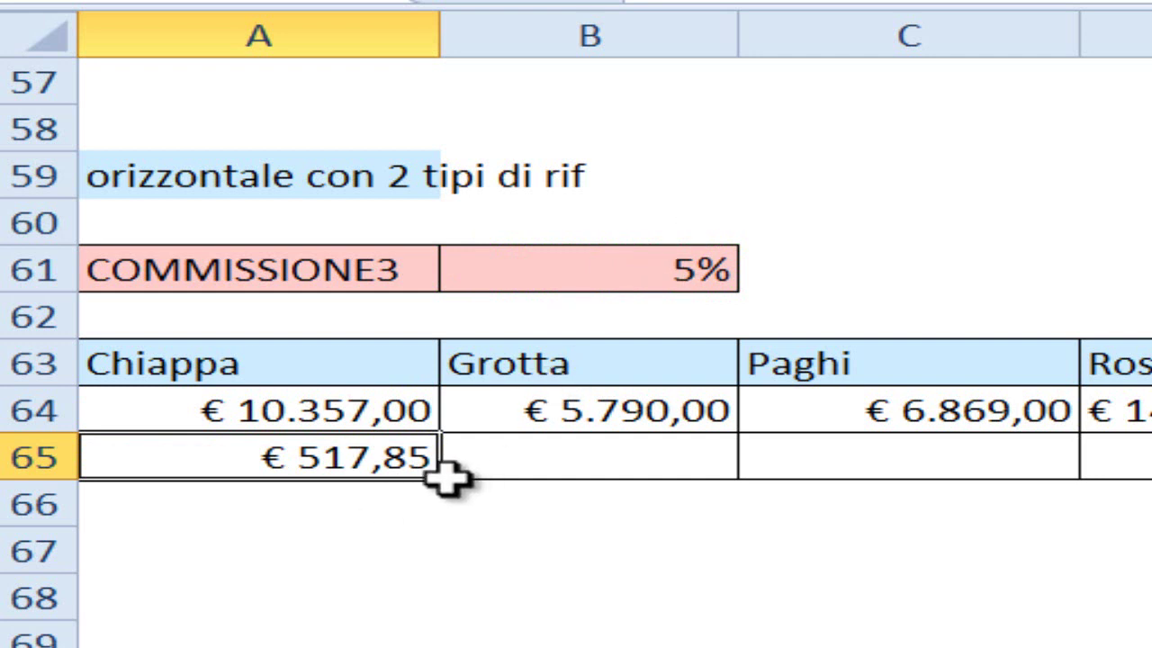
# - Copy the A65 formula across row 65, then clear the row
pyautogui.moveTo(440, 480); pyautogui.dragTo(1151, 479)
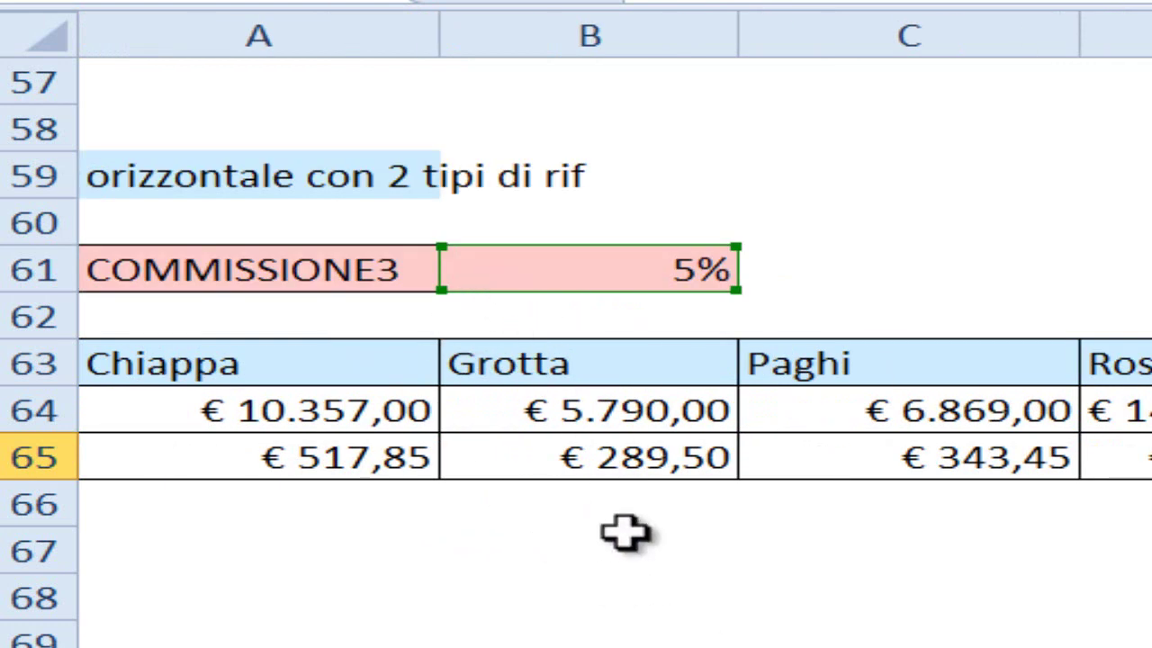
pyautogui.press('Escape')
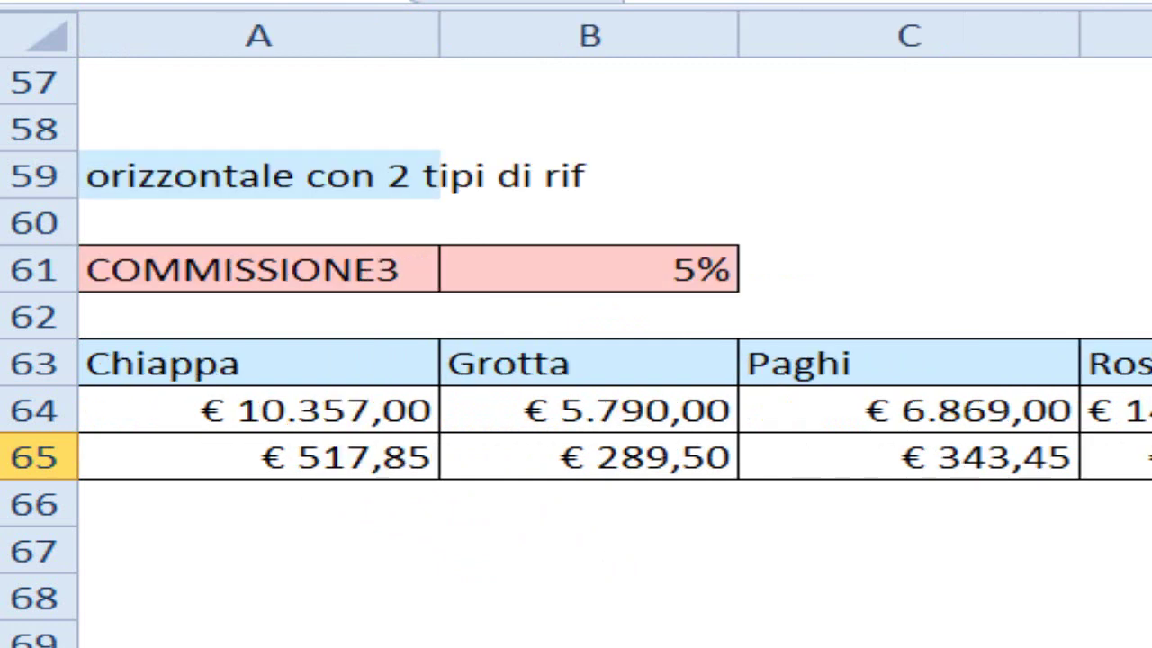
pyautogui.click(306, 458)
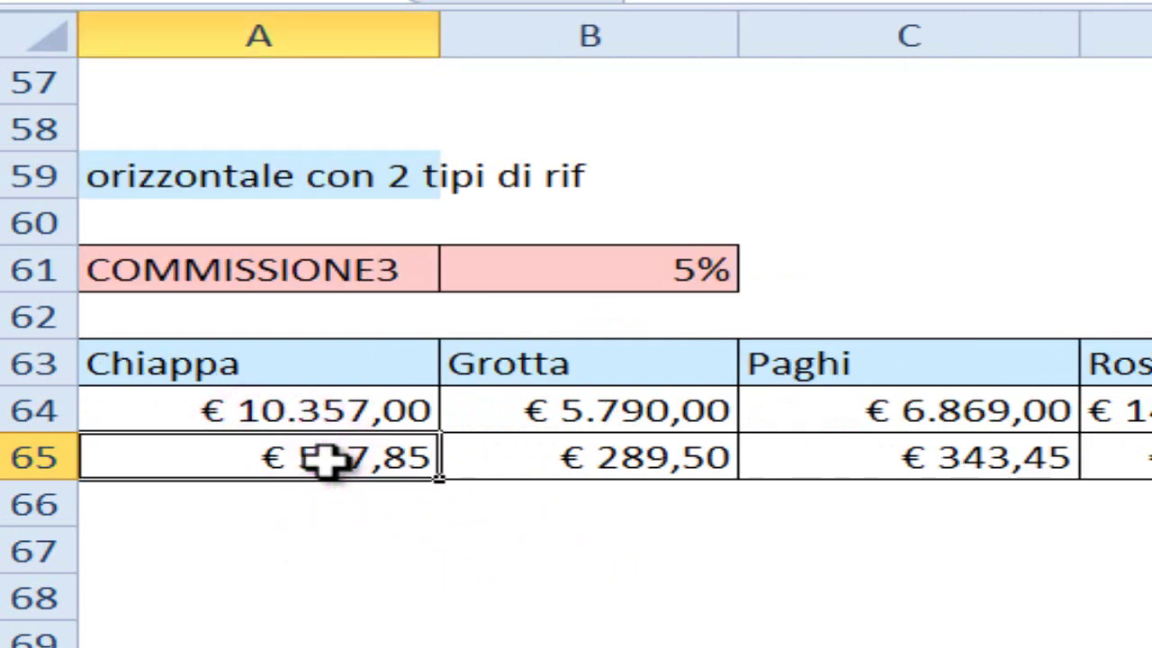
pyautogui.hotkey('ctrl', 'shift', 'Right')
pyautogui.press('Delete')
# - Build =A64*$B61 in A65, locking only the B61 column
pyautogui.click(326, 459)
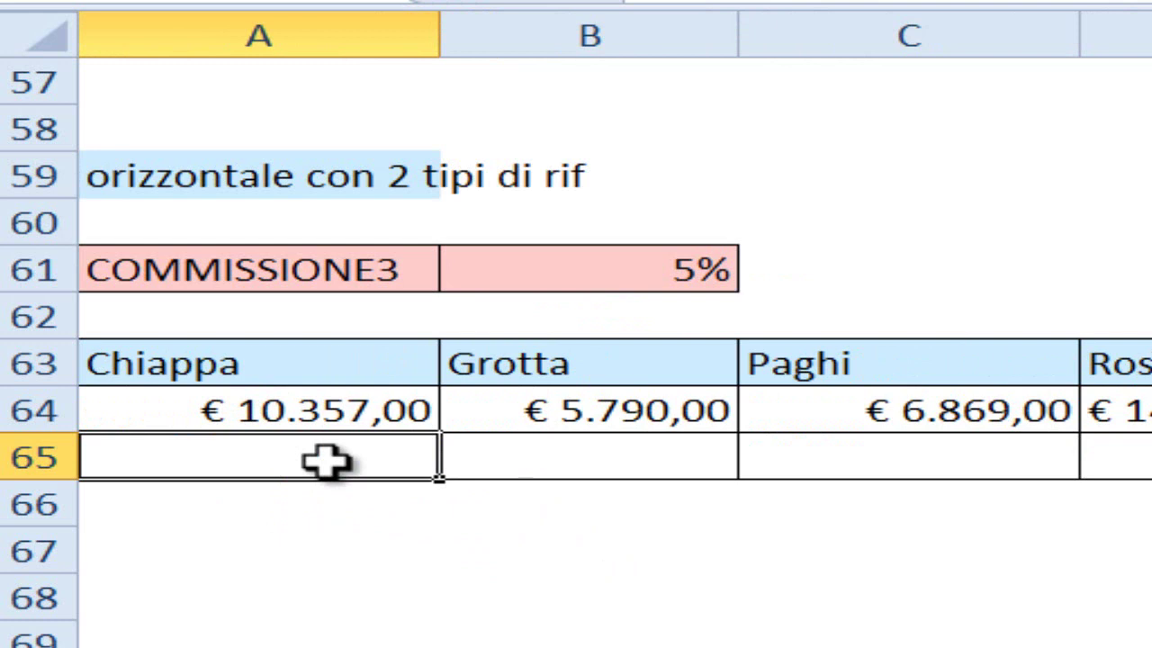
pyautogui.write('=')
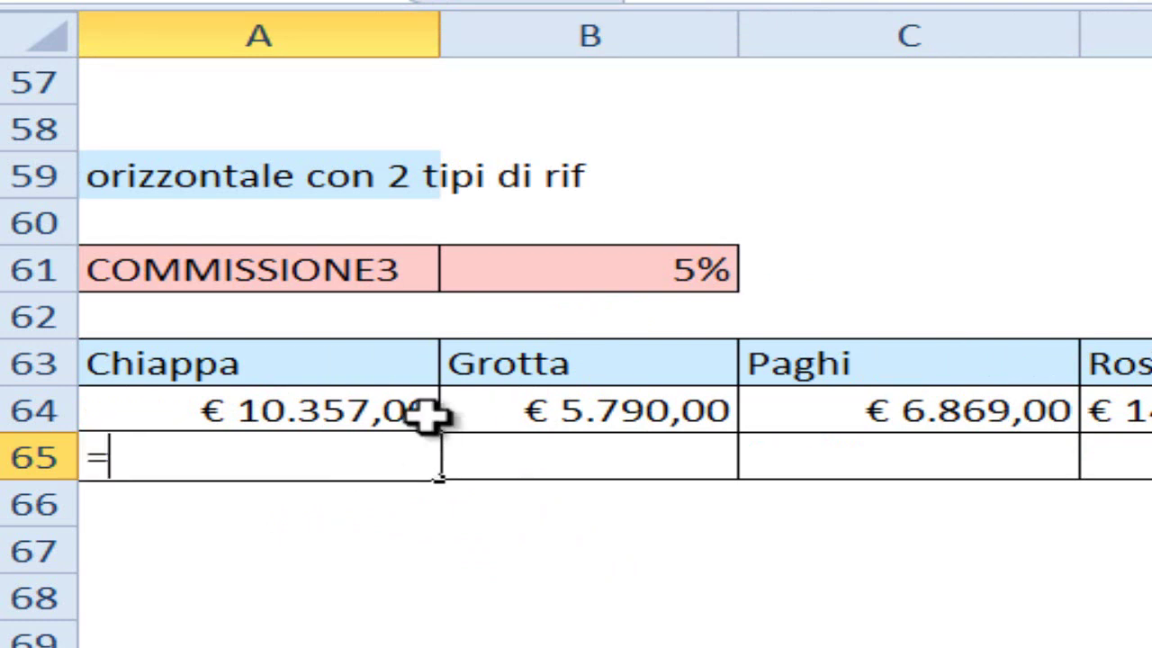
pyautogui.click(377, 411)
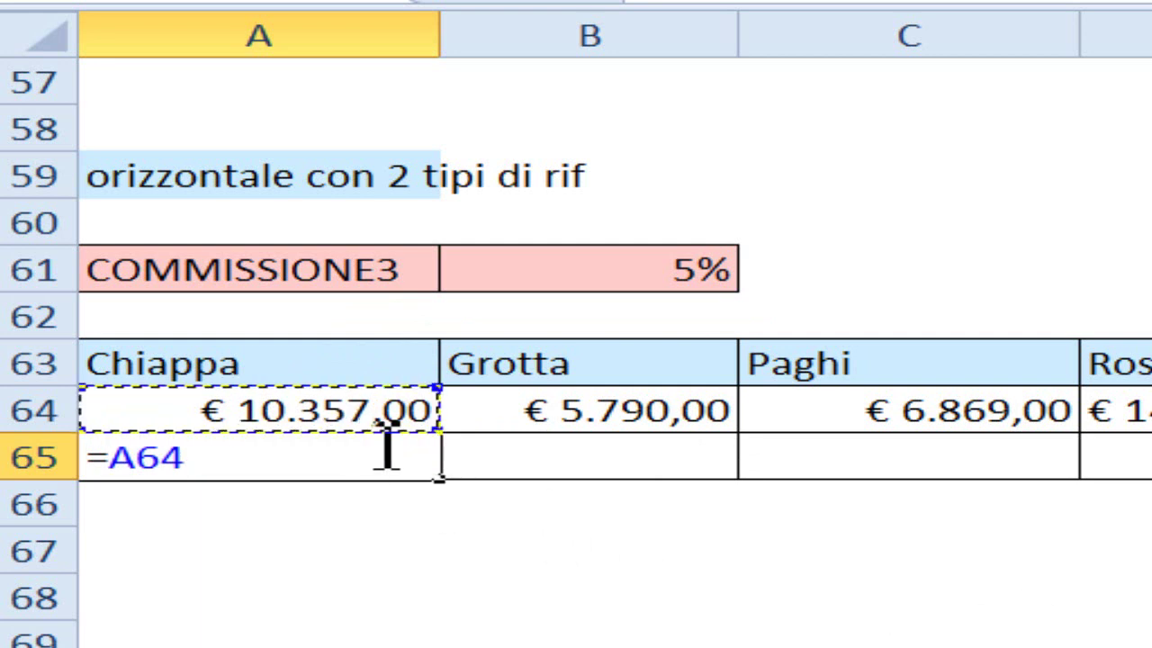
pyautogui.write('*')
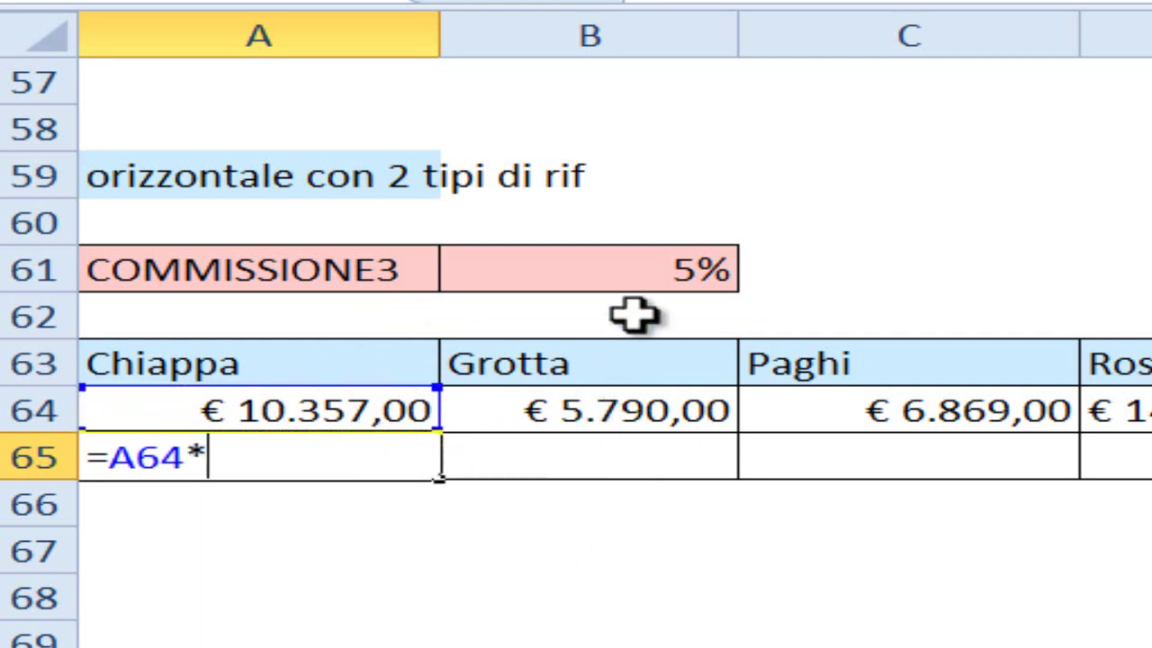
pyautogui.click(637, 268)
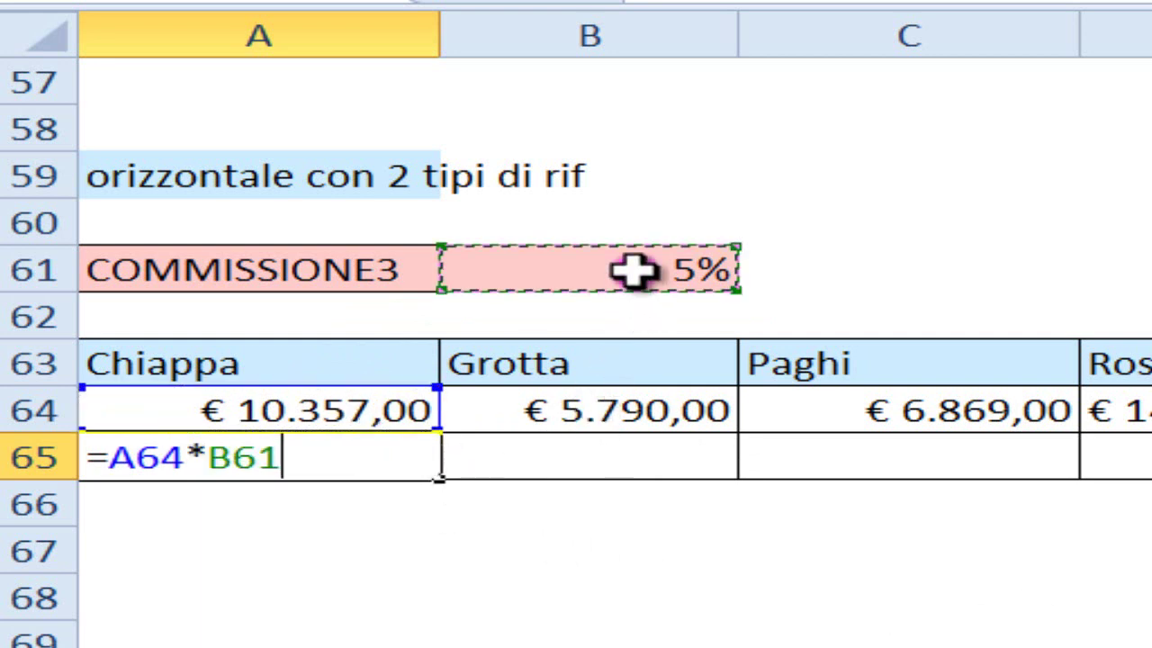
pyautogui.click(255, 464)
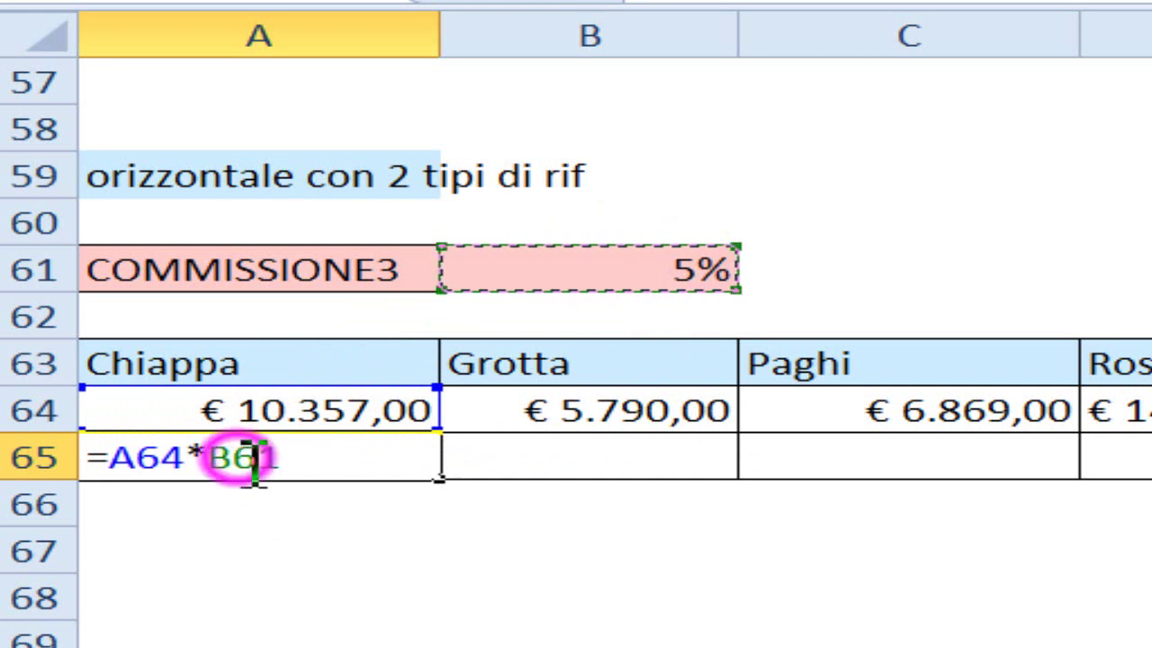
pyautogui.press('F4')
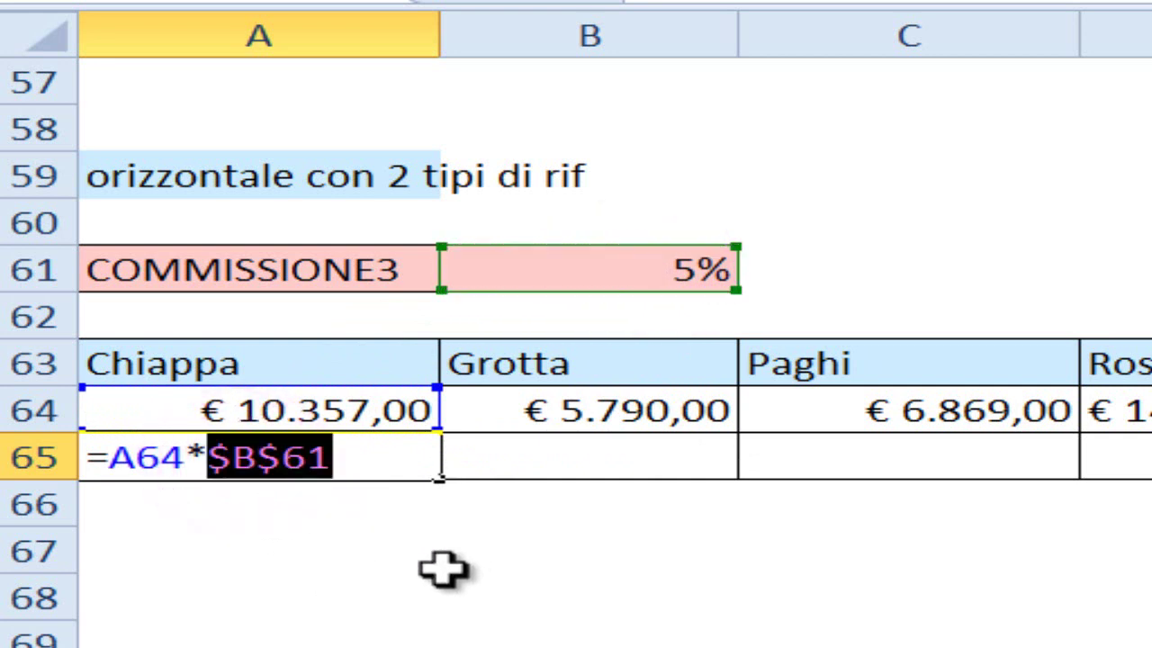
pyautogui.press('F4')
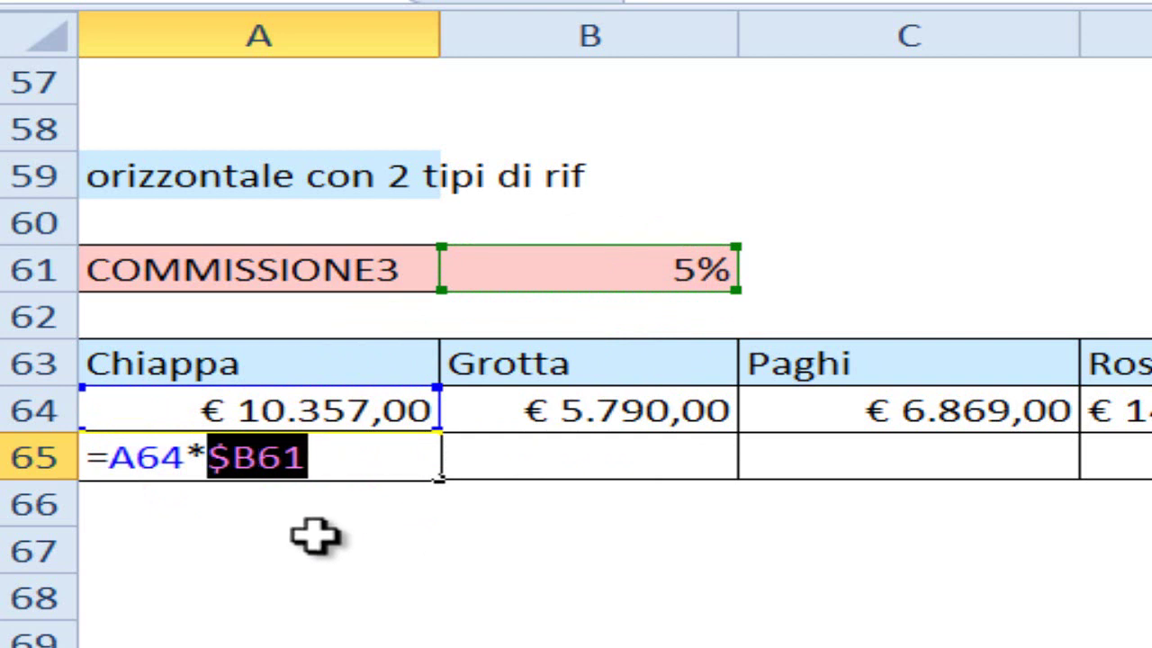
pyautogui.click(247, 461)
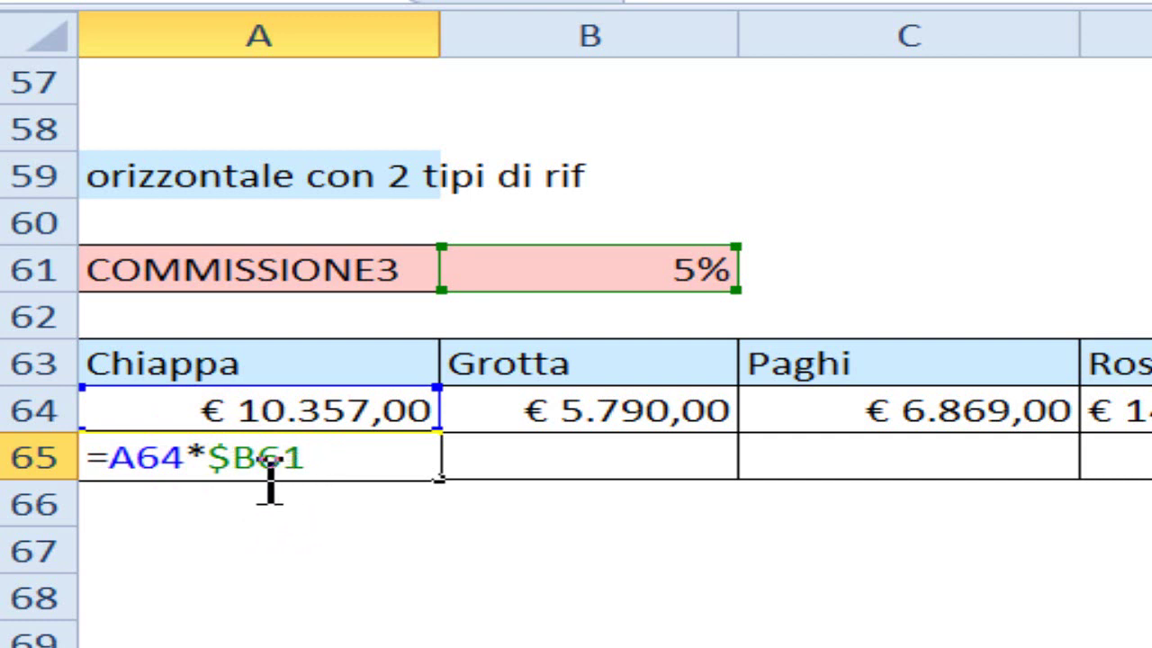
pyautogui.click(273, 474)
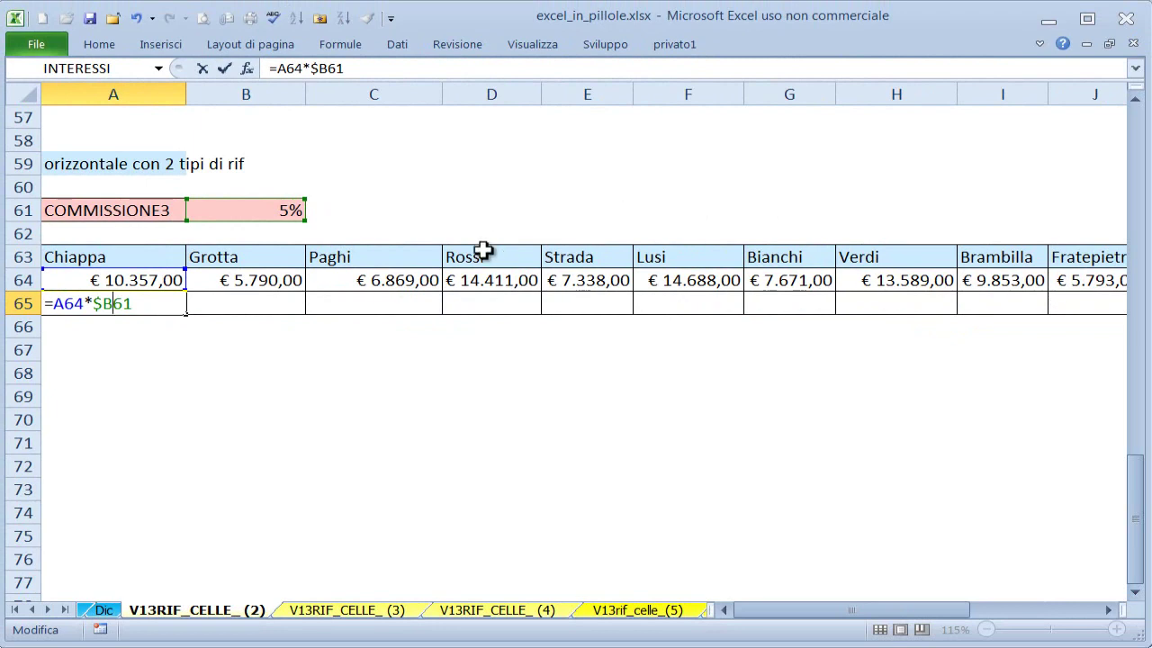
# - Confirm =A64*$B61, copy it across row 65 through column Q, and inspect Q65
pyautogui.hotkey('ctrl', 'Return')
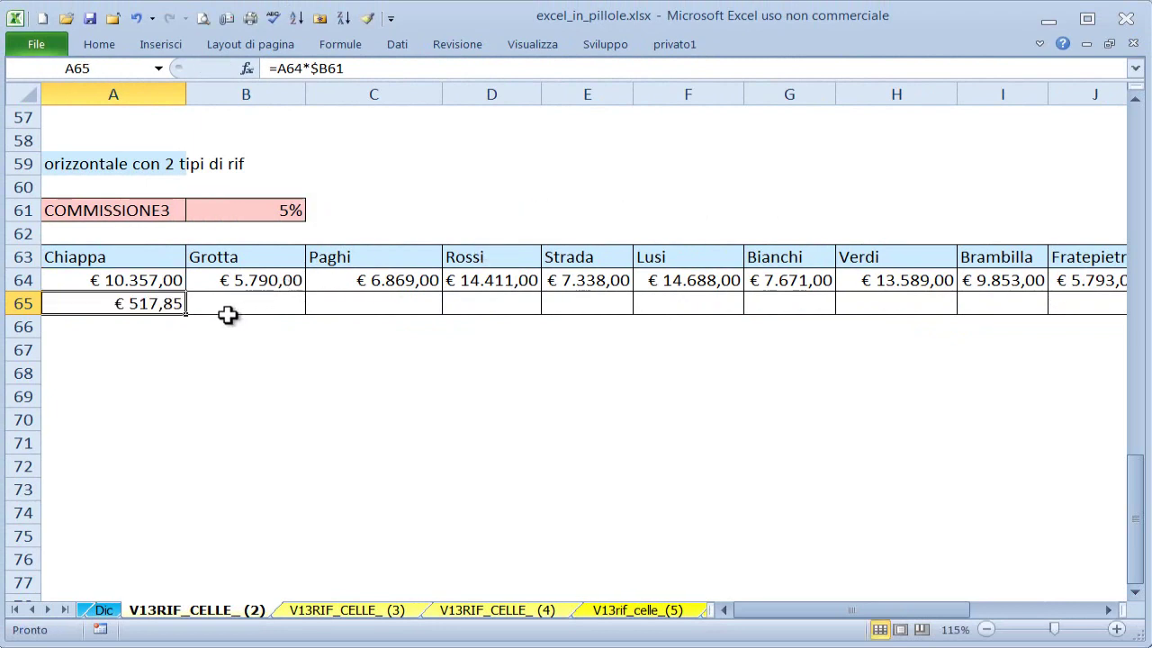
pyautogui.moveTo(182, 306); pyautogui.dragTo(1148, 304)
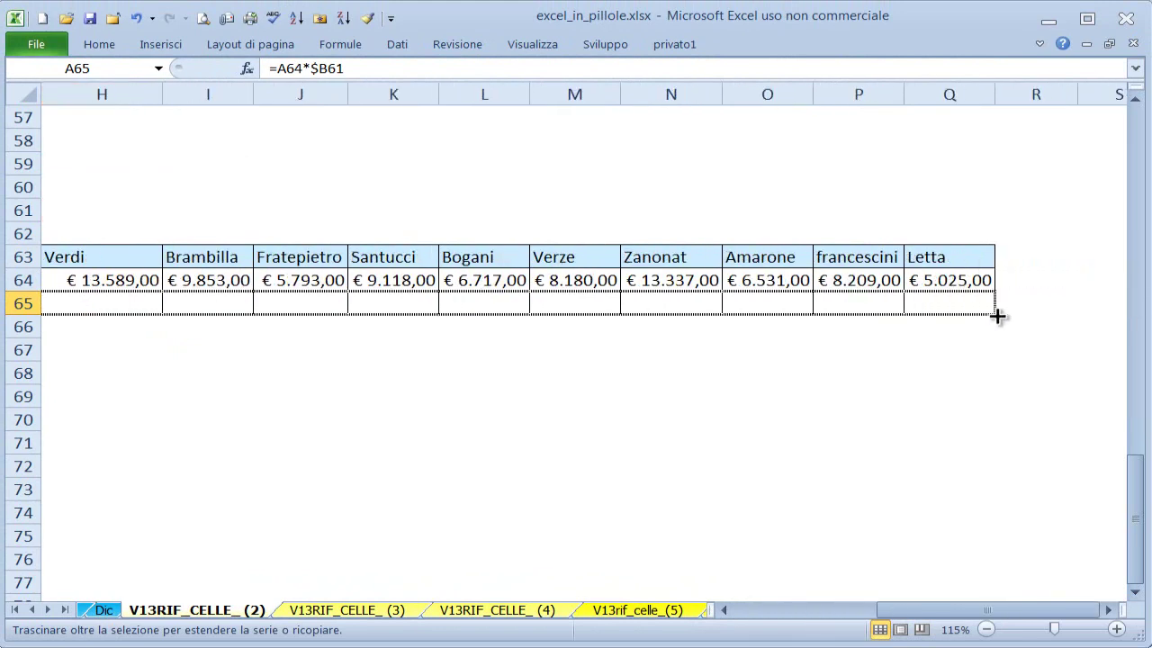
pyautogui.moveTo(1148, 304); pyautogui.dragTo(954, 304)
pyautogui.press('F2')
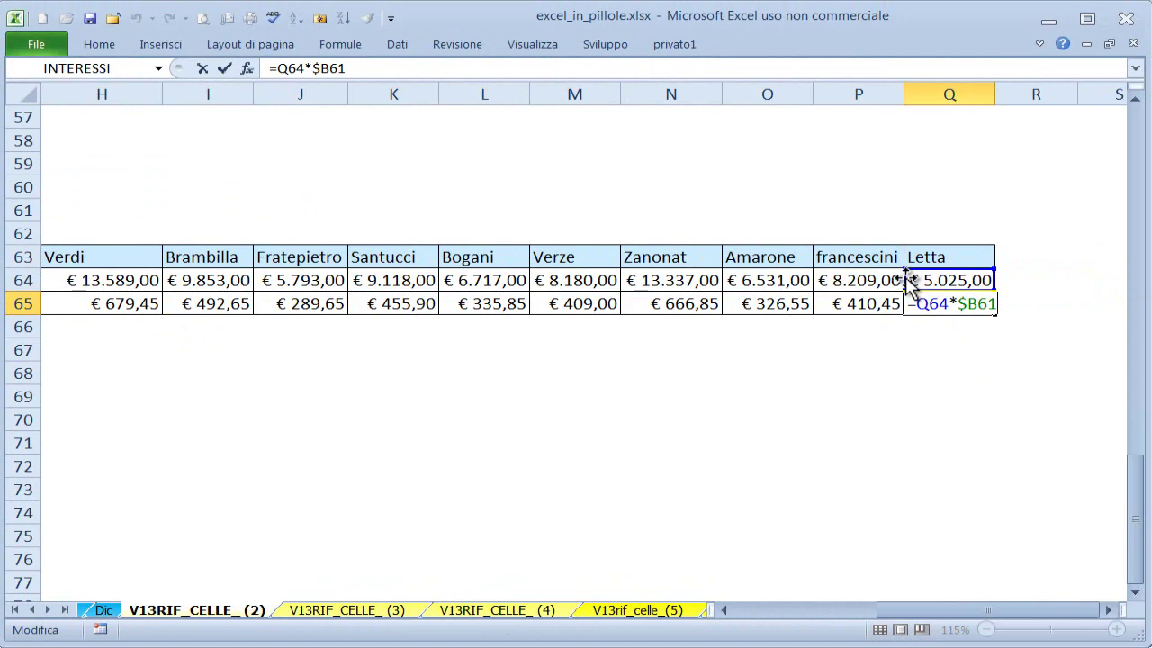
pyautogui.moveTo(936, 610); pyautogui.dragTo(800, 610)
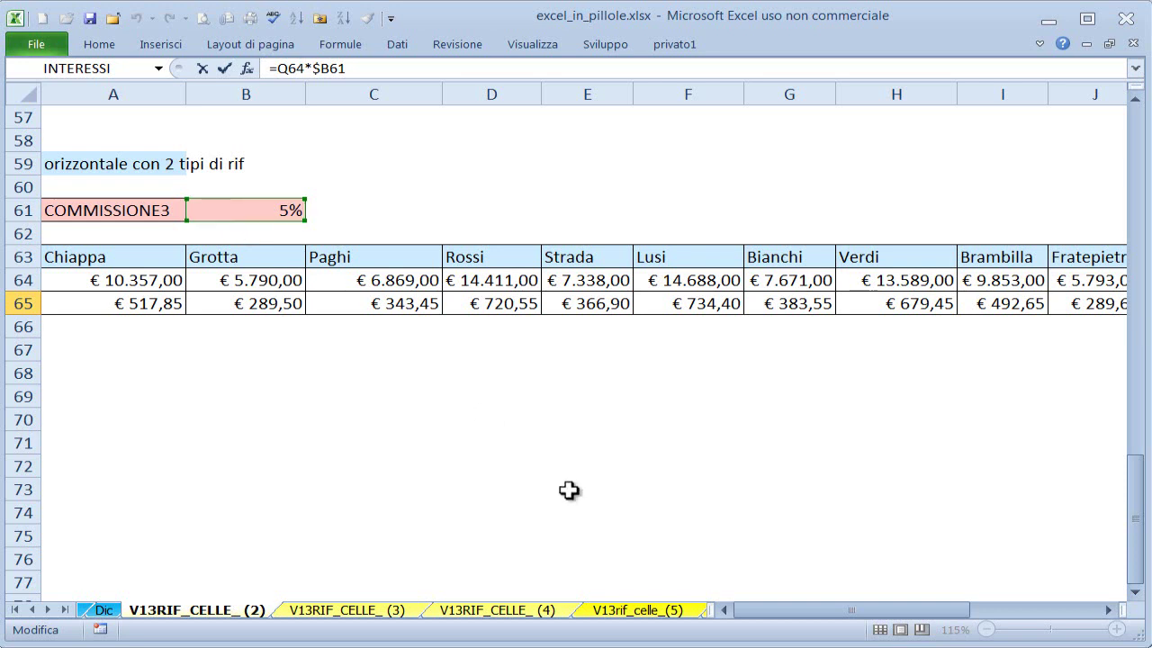
pyautogui.click(688, 558)
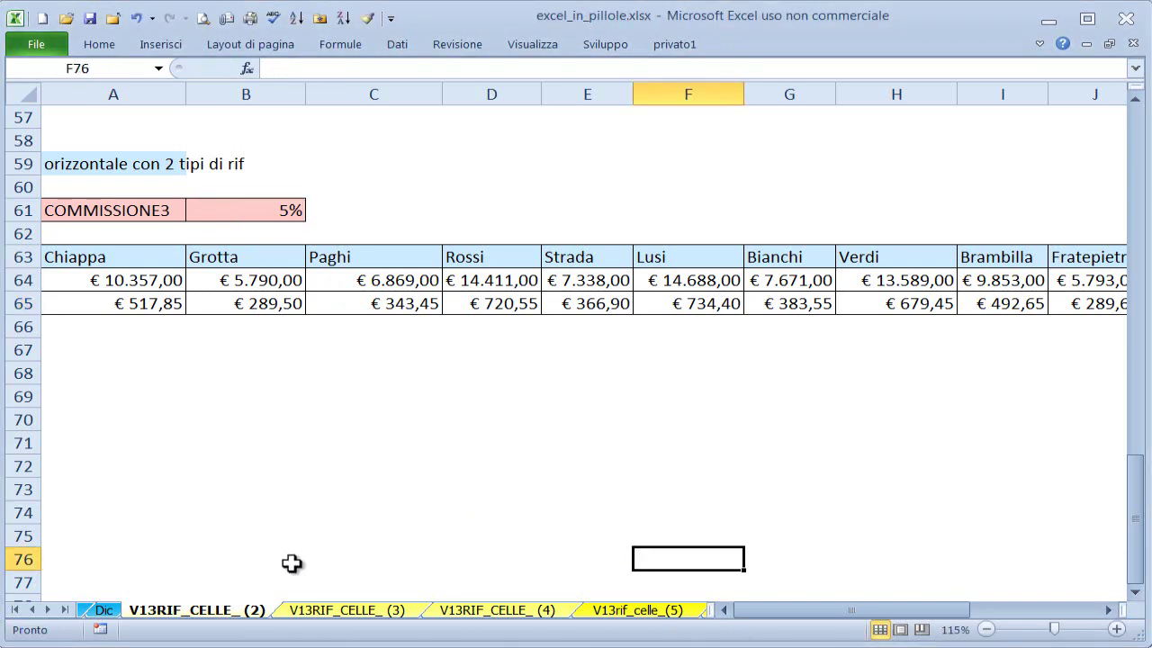
# - Open the V13RIF_CELLE_ (3) sheet and point out the quarterly and Tot.Anno cells
pyautogui.click(328, 610)
pyautogui.click(393, 491)
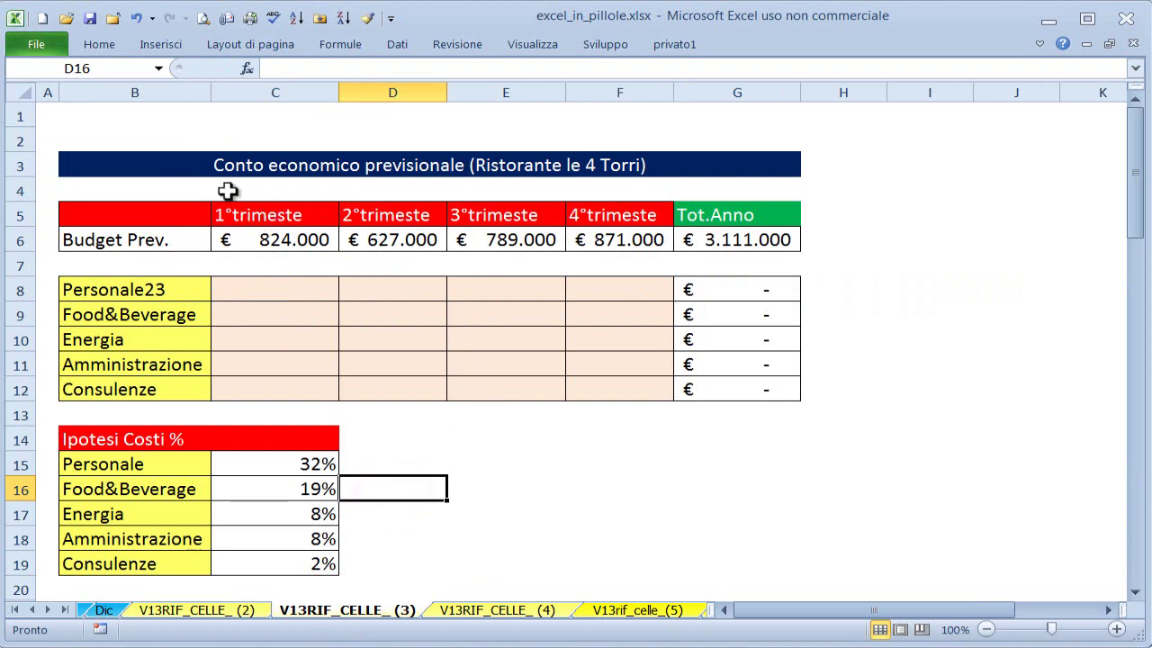
pyautogui.moveTo(114, 175); pyautogui.dragTo(751, 556)
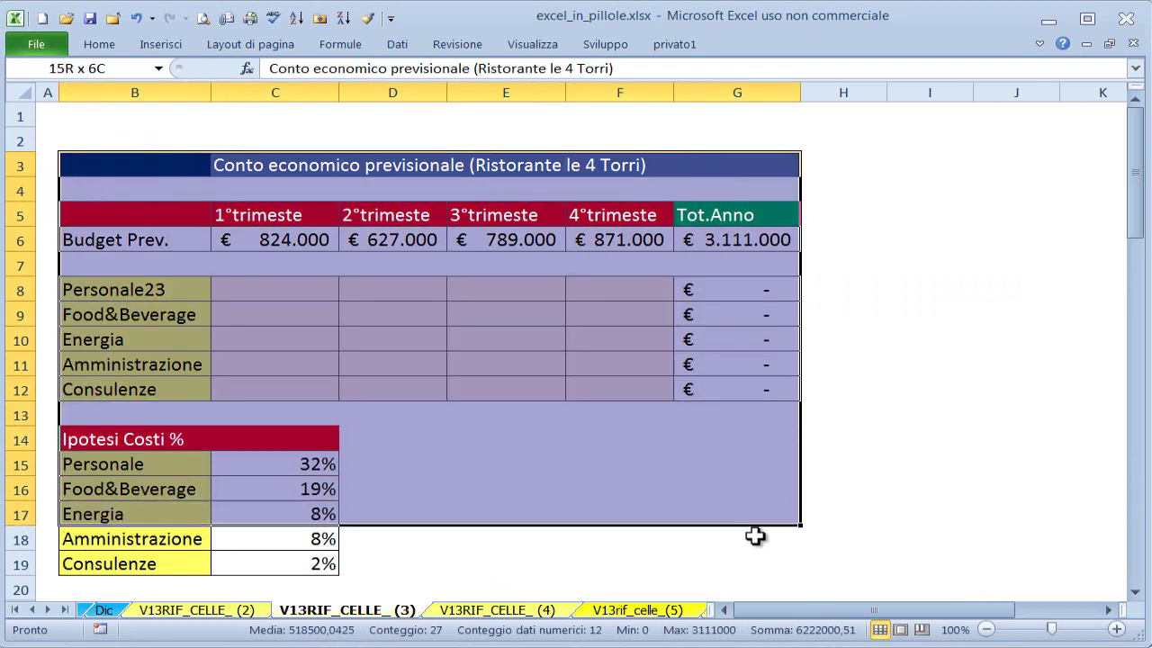
pyautogui.click(587, 441)
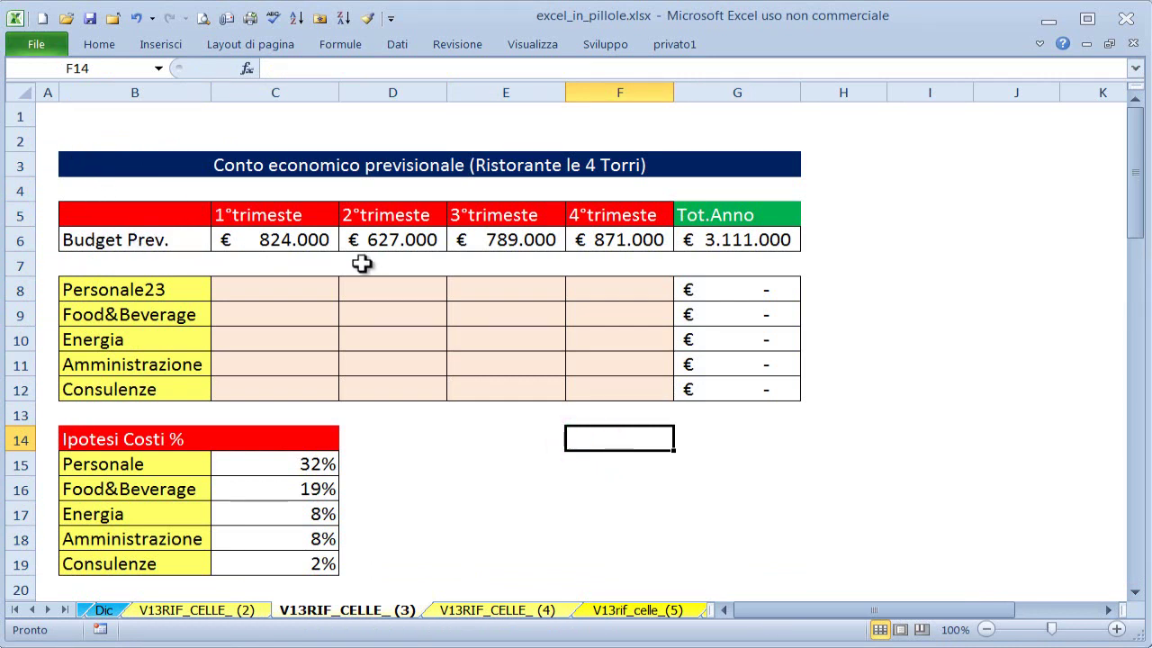
pyautogui.click(711, 261)
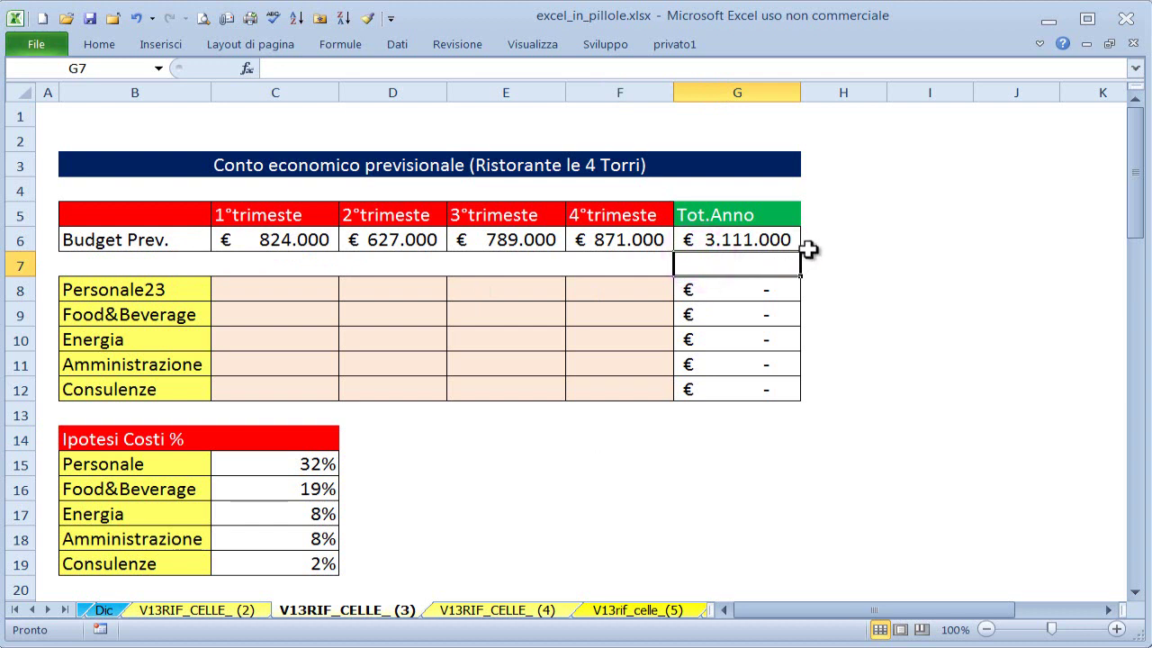
pyautogui.click(304, 260)
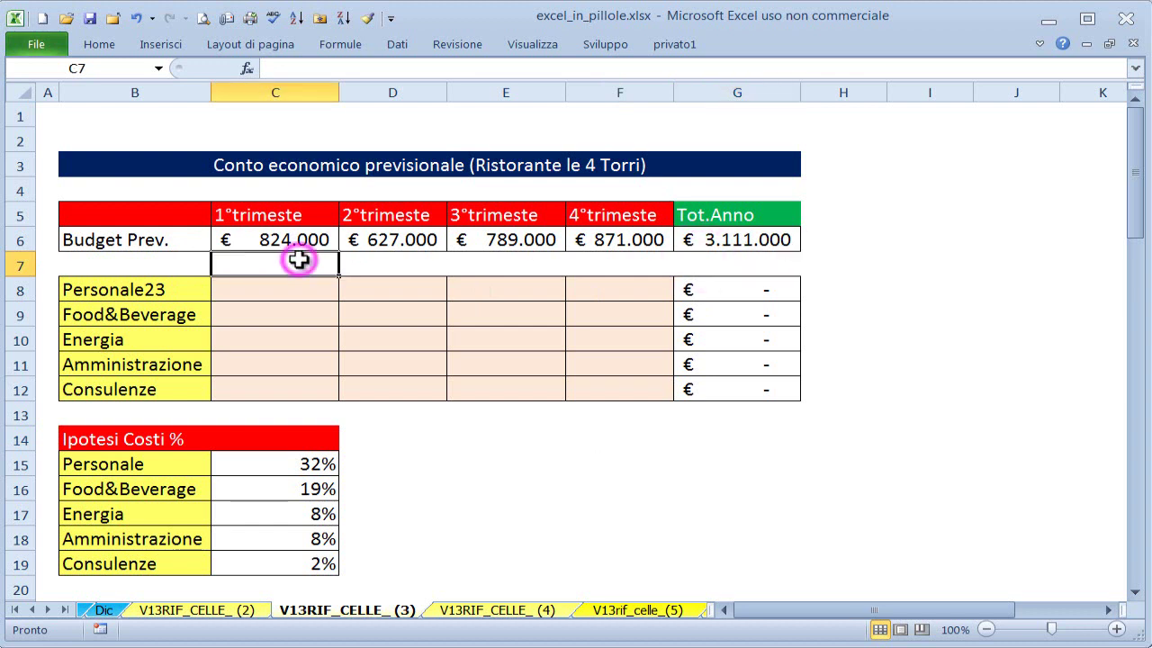
pyautogui.click(378, 263)
pyautogui.click(478, 262)
pyautogui.click(605, 268)
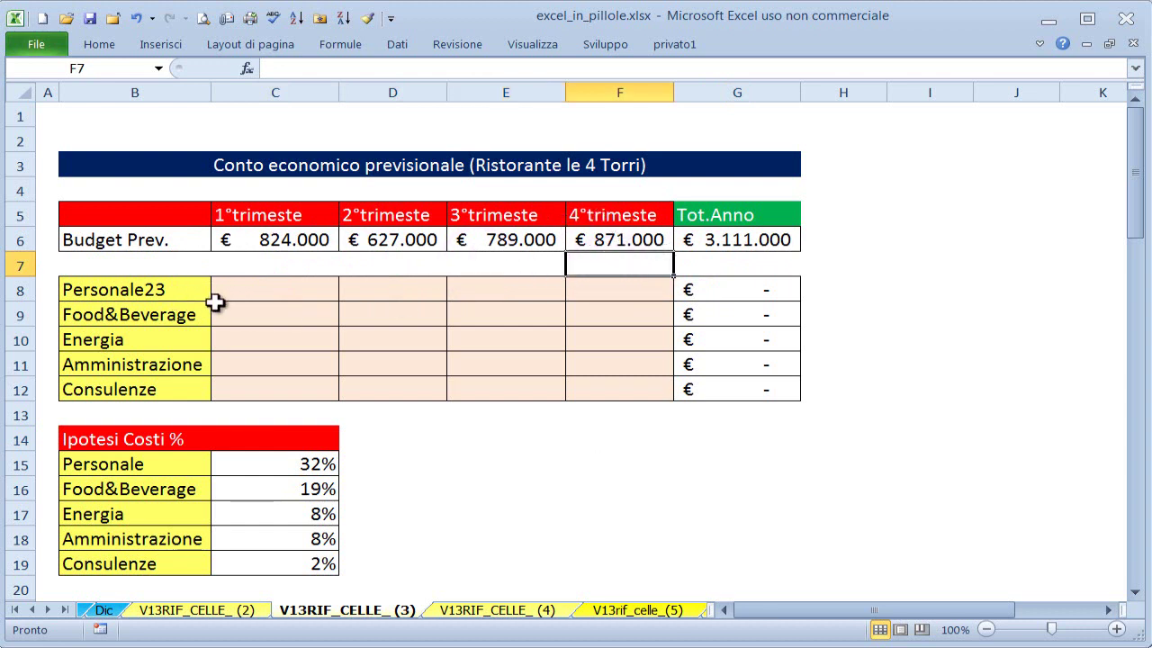
# - Highlight the empty quarterly cost grid C8:F12
pyautogui.moveTo(233, 286); pyautogui.dragTo(612, 389)
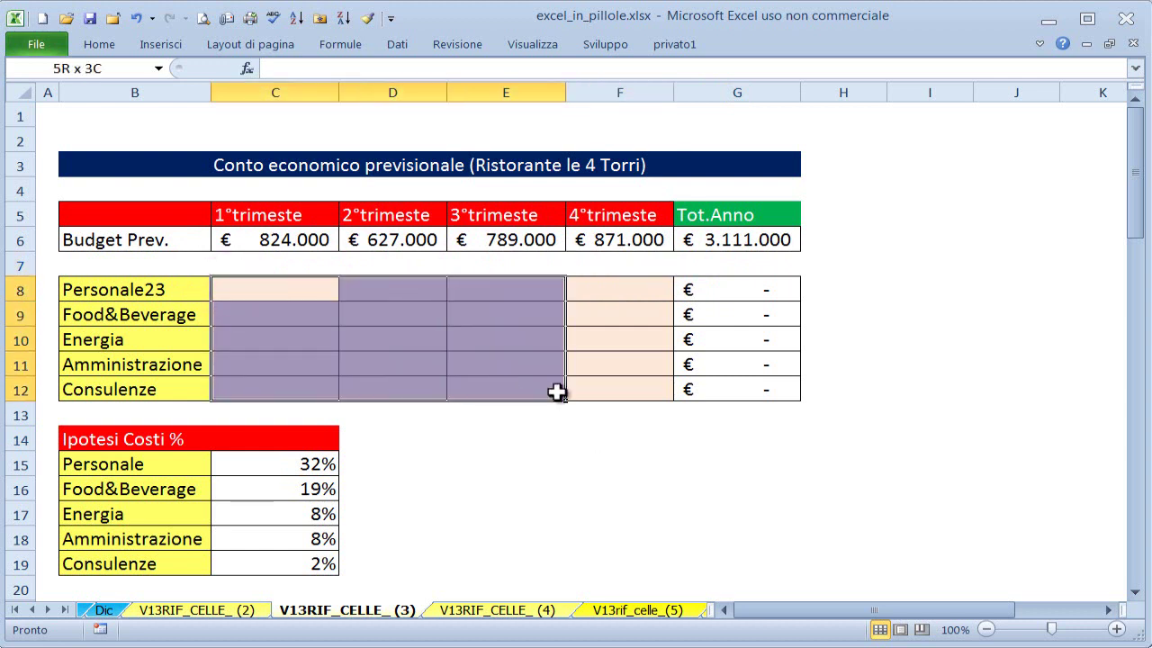
pyautogui.click(257, 294)
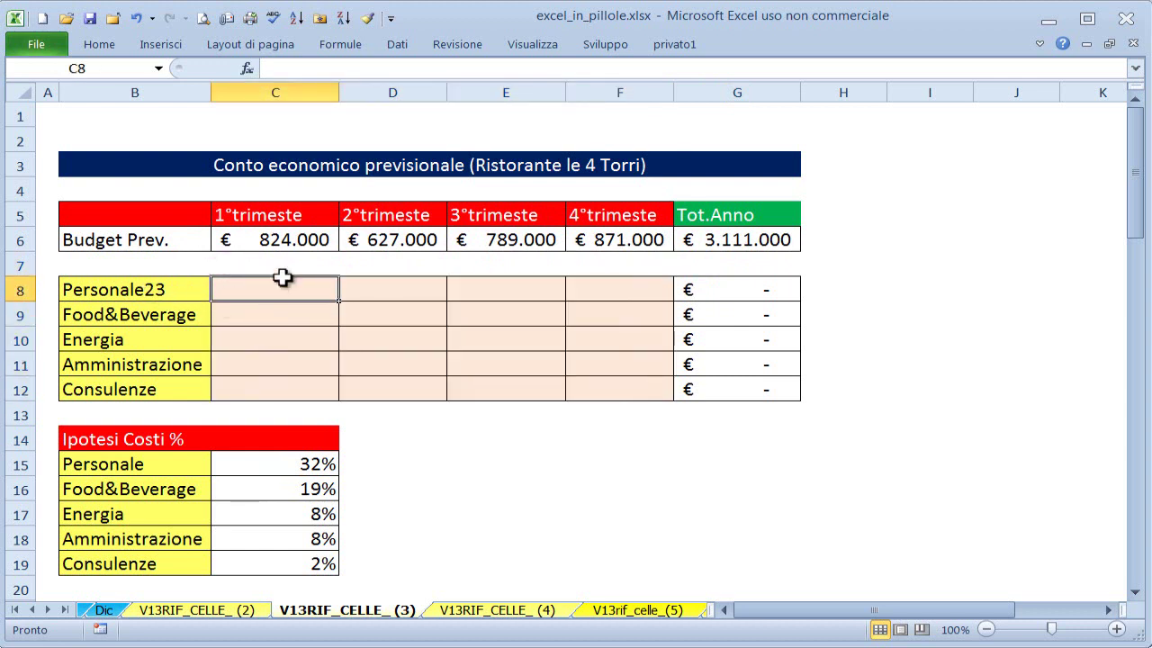
pyautogui.click(391, 297)
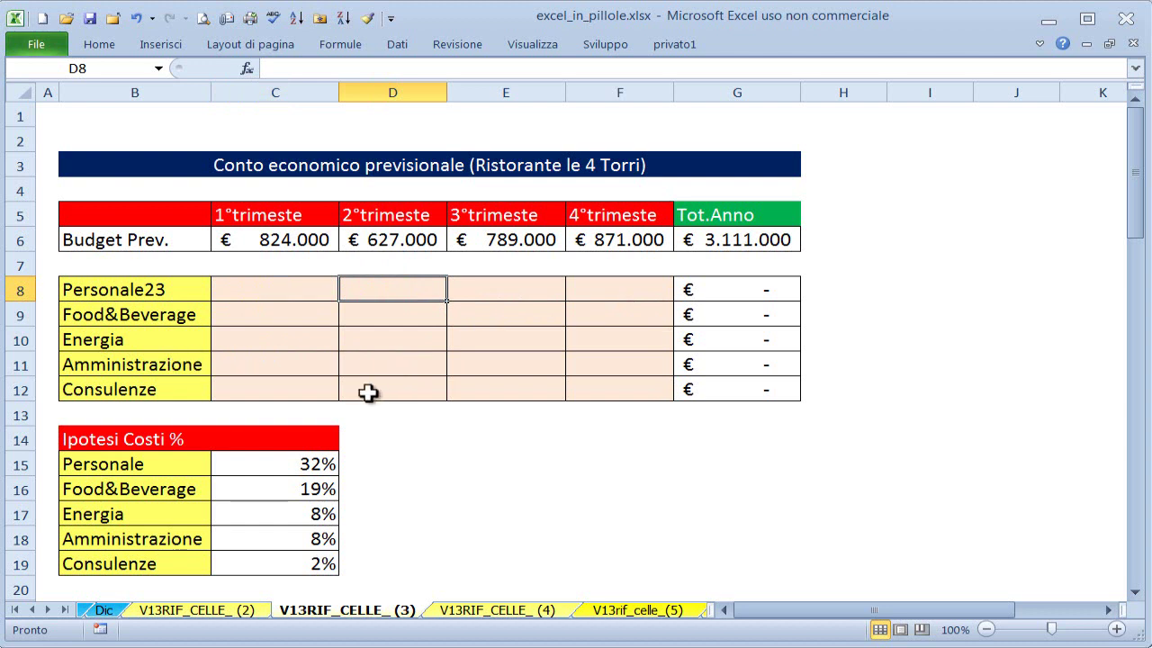
pyautogui.click(595, 389)
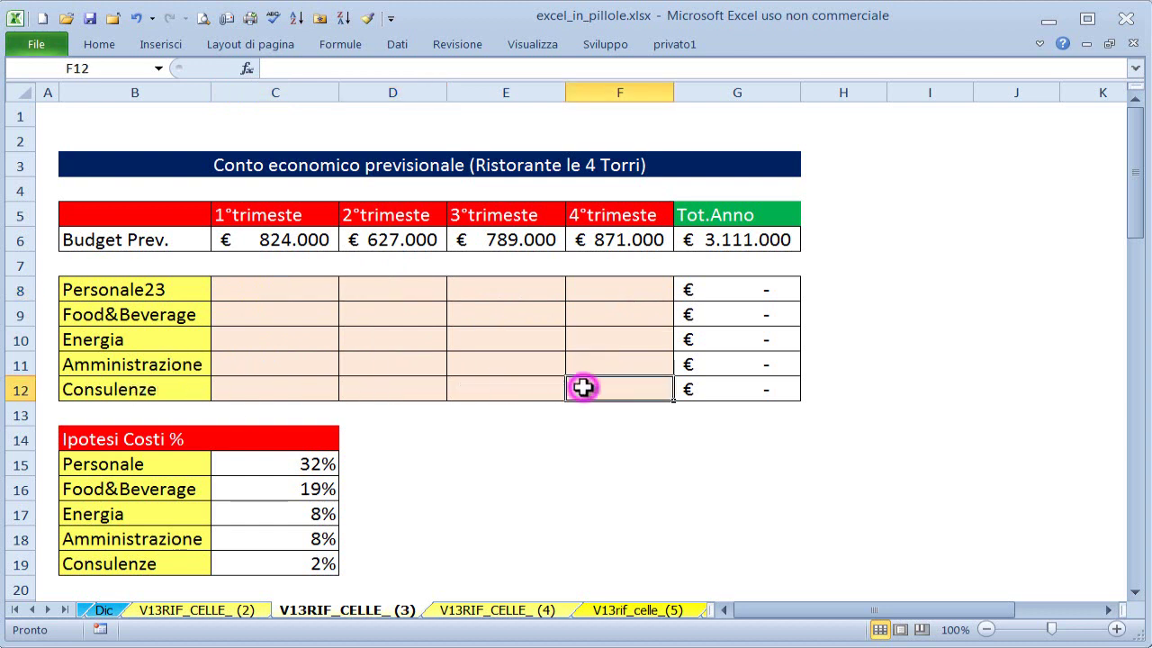
# - Highlight the 32% Personale rate and the empty D15:D19 beside the percentages
pyautogui.click(270, 466)
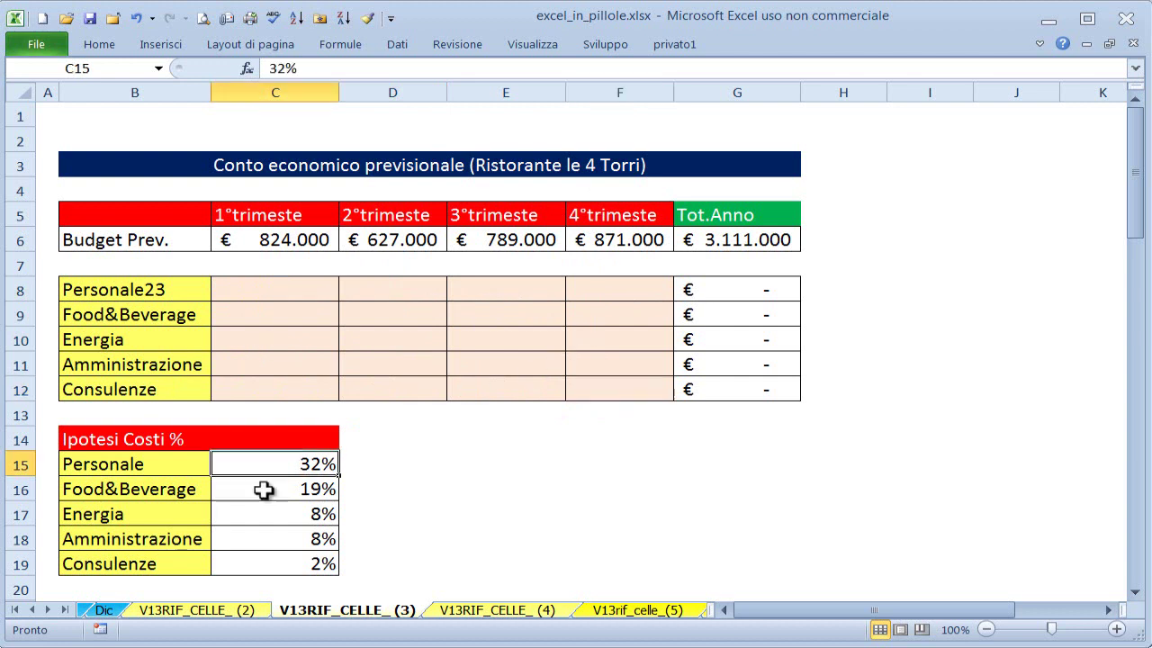
pyautogui.click(378, 466)
pyautogui.moveTo(352, 441); pyautogui.dragTo(367, 568)
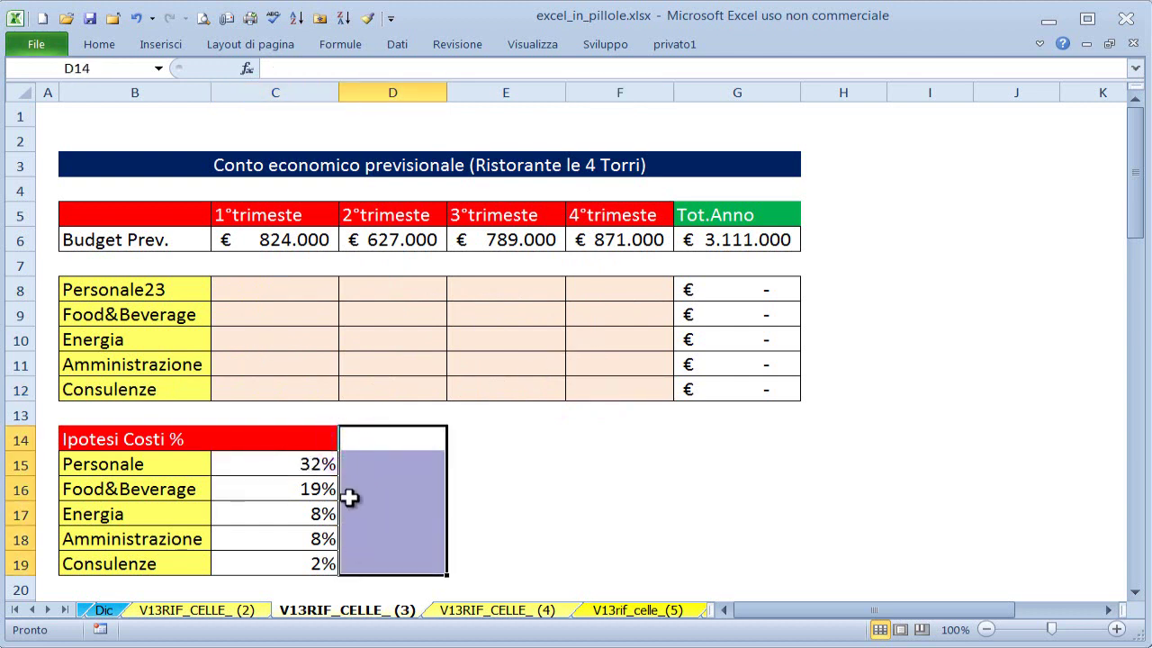
pyautogui.click(369, 466)
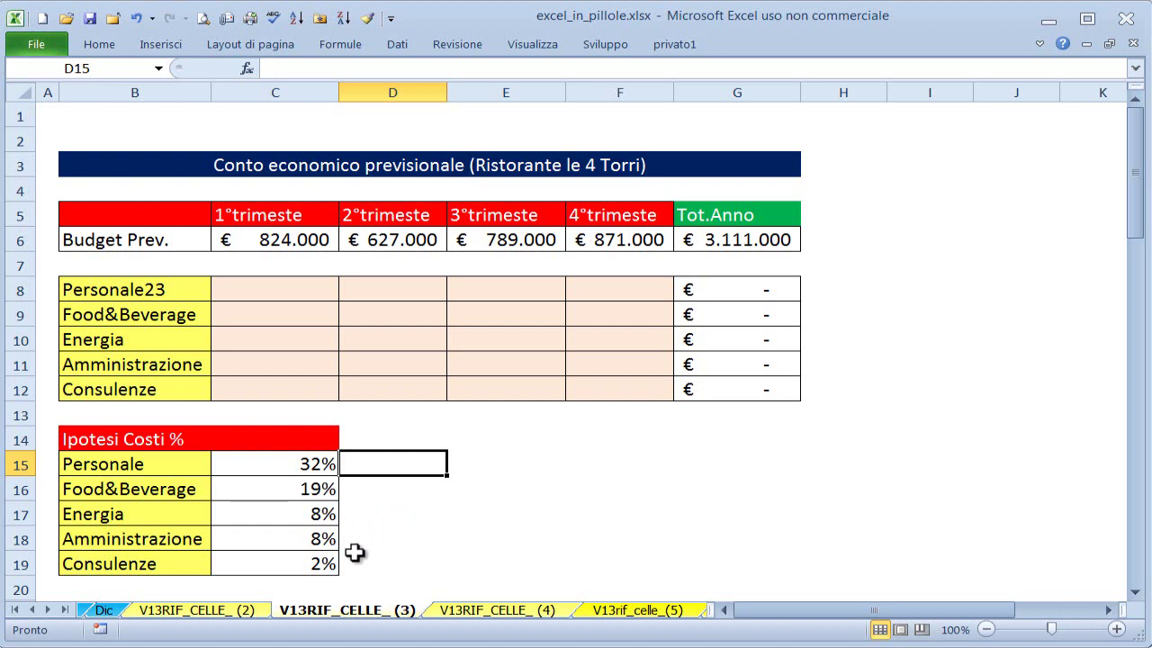
pyautogui.moveTo(385, 460); pyautogui.dragTo(391, 561)
pyautogui.click(387, 463)
pyautogui.moveTo(361, 464); pyautogui.dragTo(355, 556)
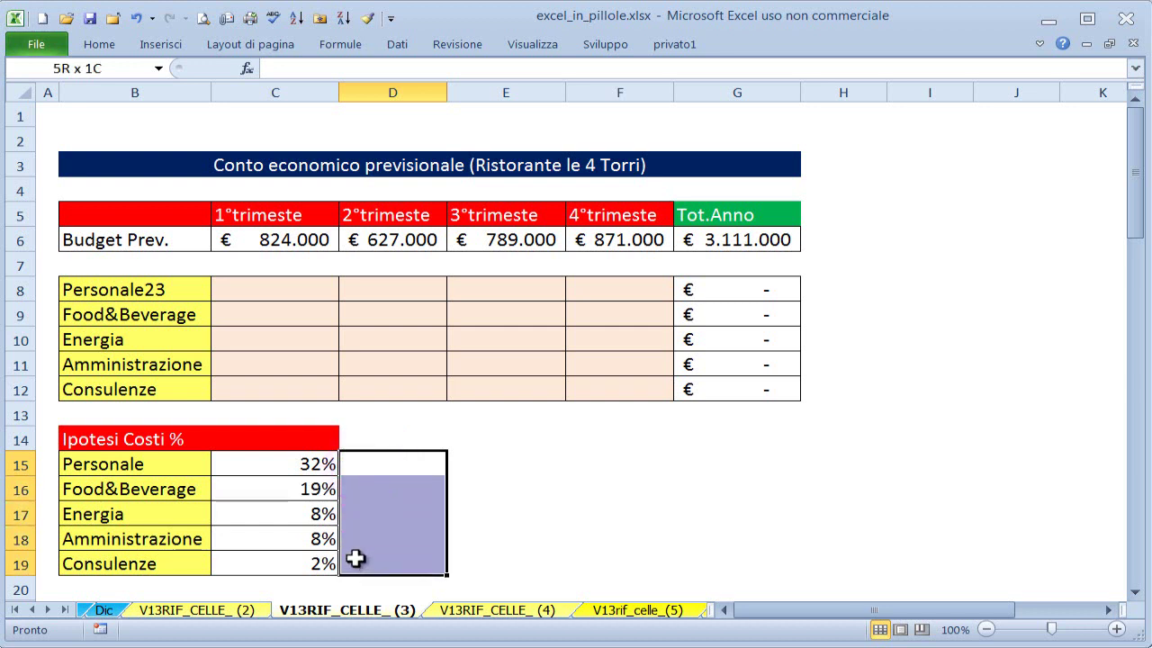
pyautogui.click(361, 460)
pyautogui.moveTo(361, 460); pyautogui.dragTo(365, 554)
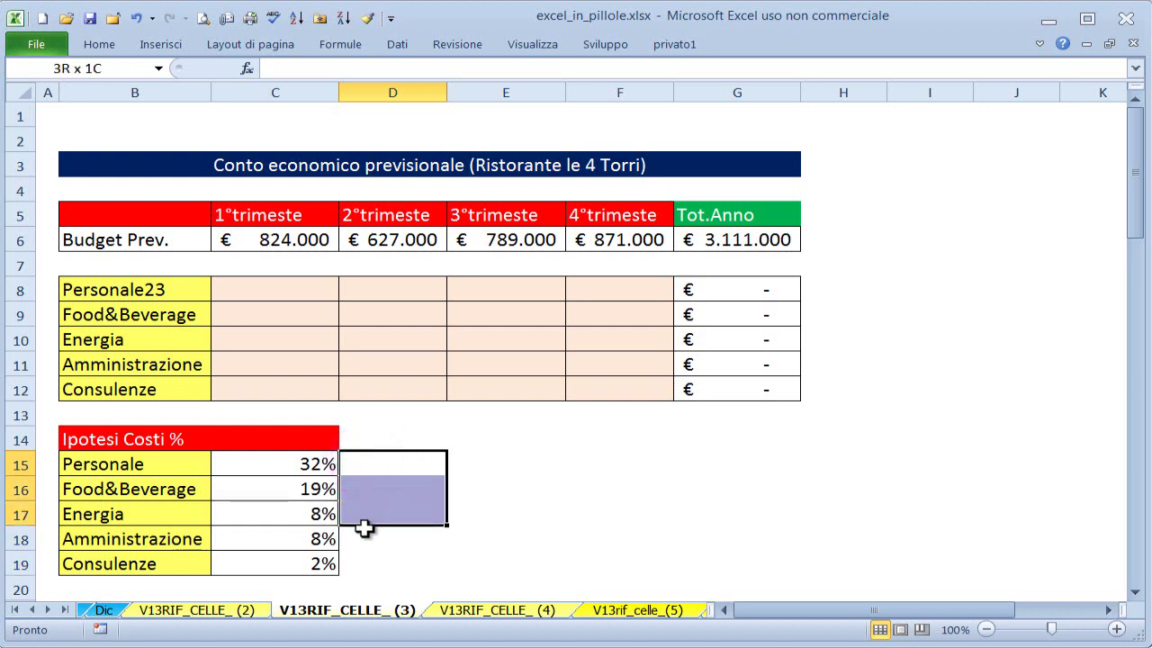
pyautogui.click(361, 462)
pyautogui.moveTo(360, 465); pyautogui.dragTo(364, 555)
# - Highlight the first-quarter costs and the category names B8:B12 and B15:B19
pyautogui.moveTo(226, 291); pyautogui.dragTo(244, 387)
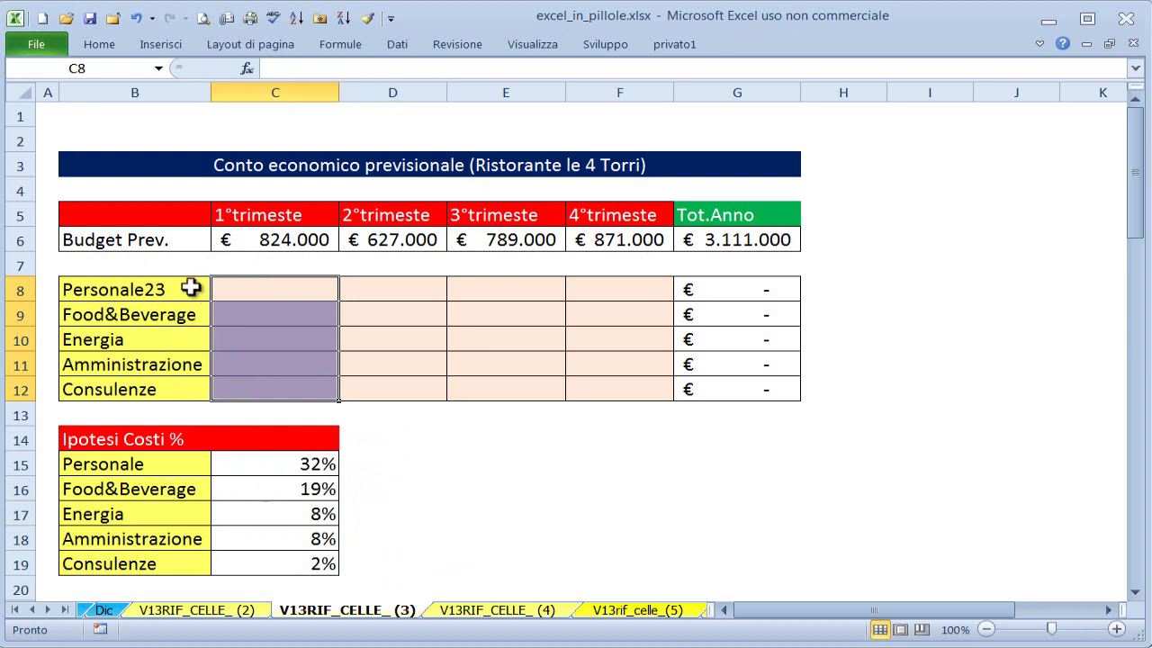
pyautogui.moveTo(188, 288); pyautogui.dragTo(184, 385)
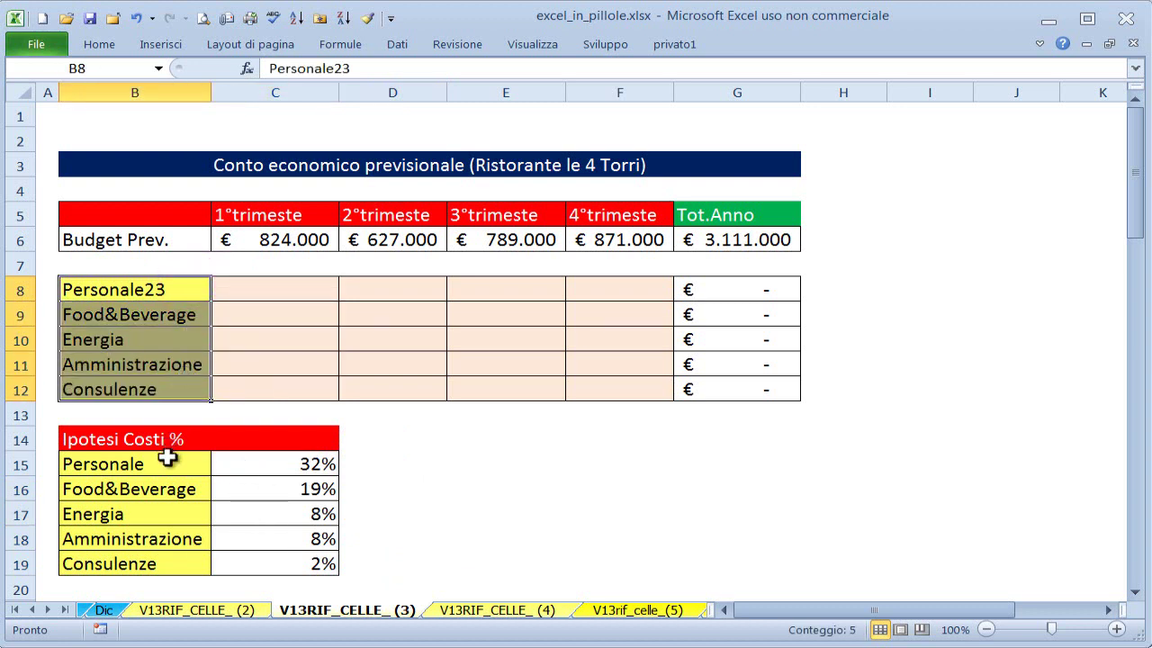
pyautogui.moveTo(187, 289); pyautogui.dragTo(183, 373)
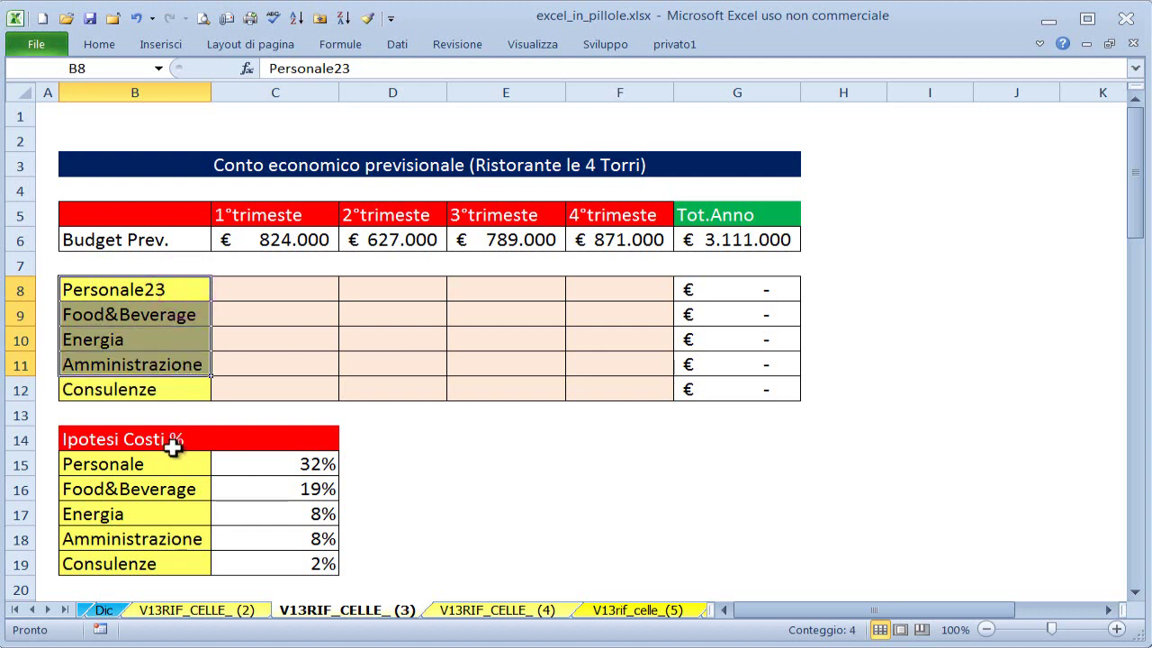
pyautogui.moveTo(171, 459); pyautogui.dragTo(169, 565)
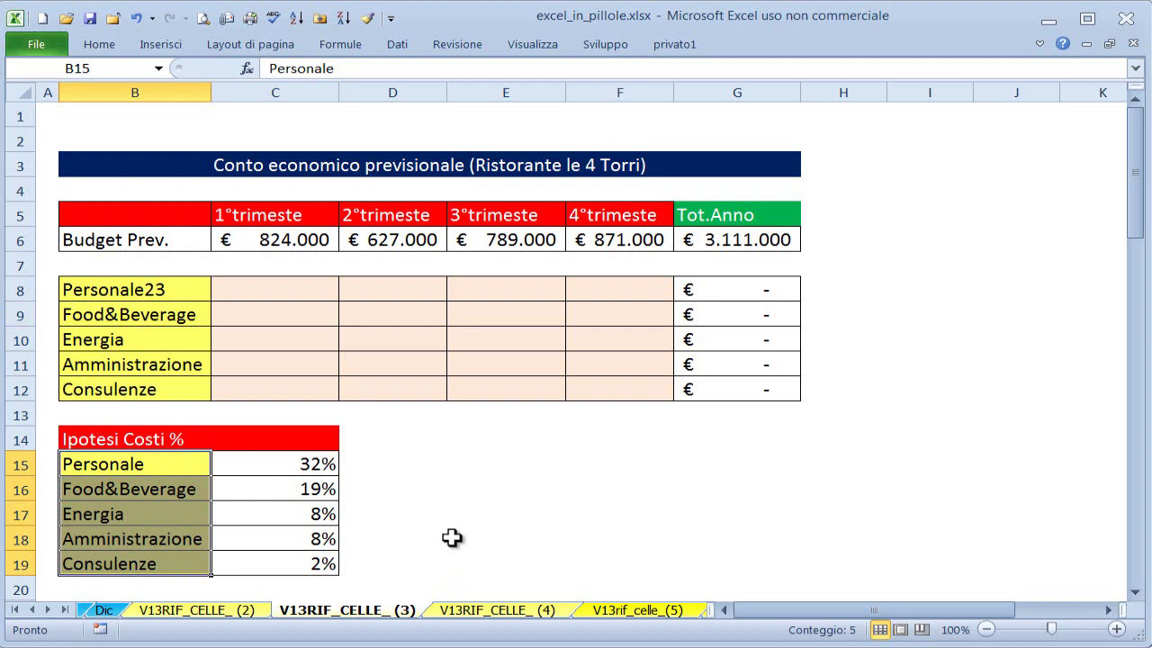
pyautogui.click(248, 284)
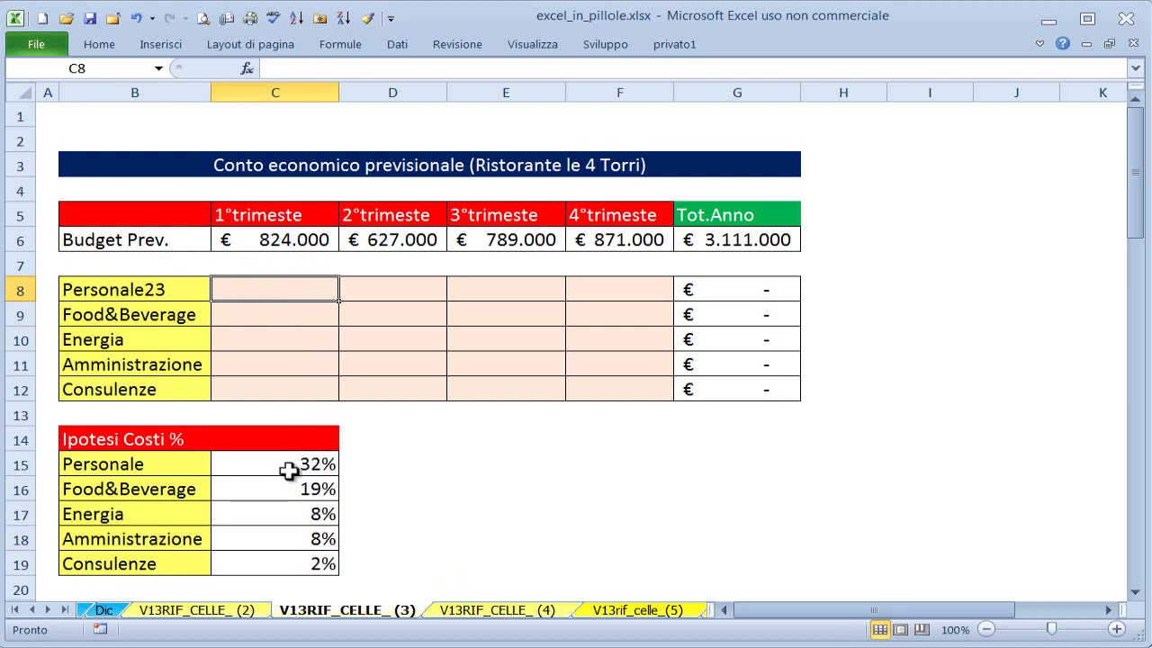
pyautogui.click(288, 296)
pyautogui.write('=')
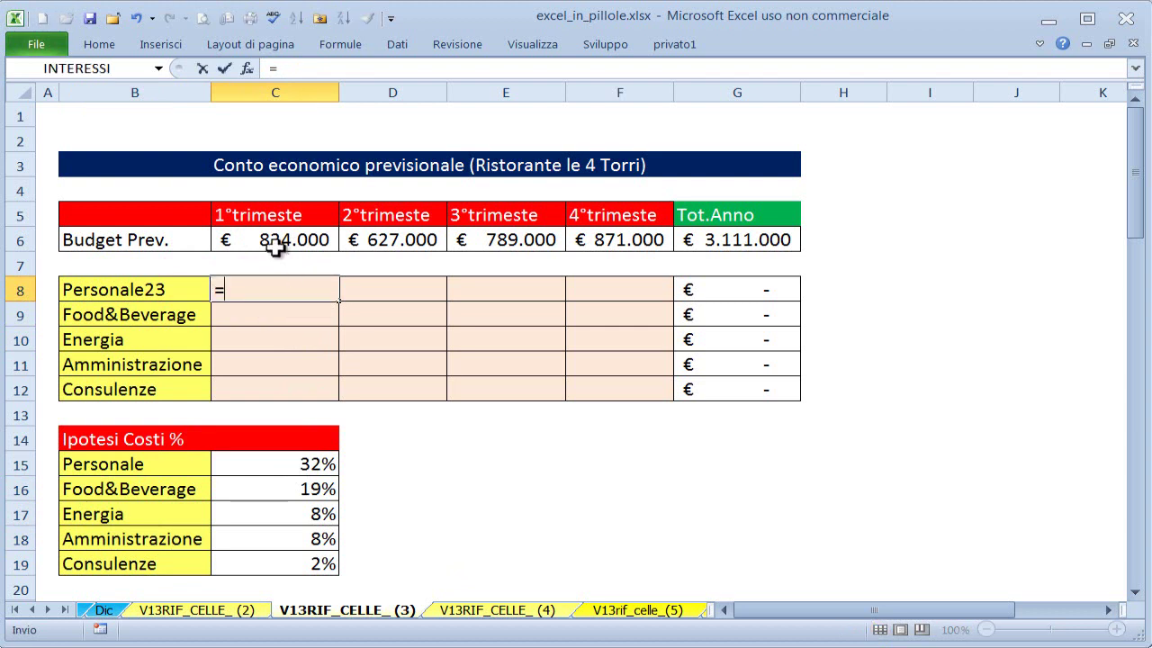
pyautogui.click(274, 245)
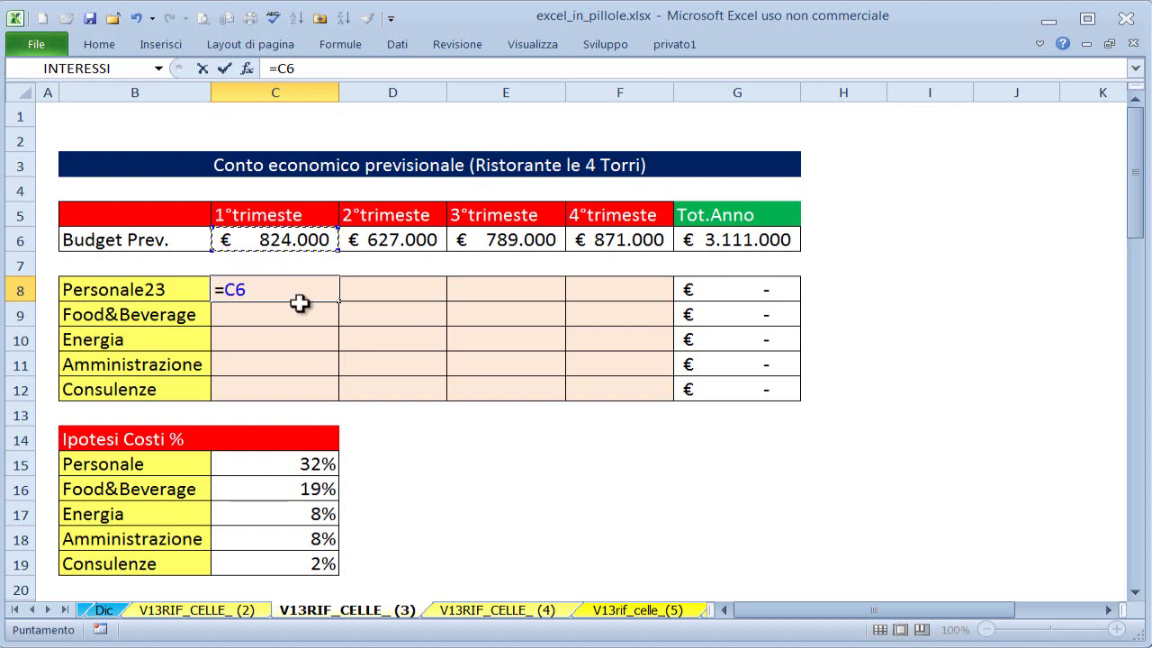
pyautogui.click(306, 464)
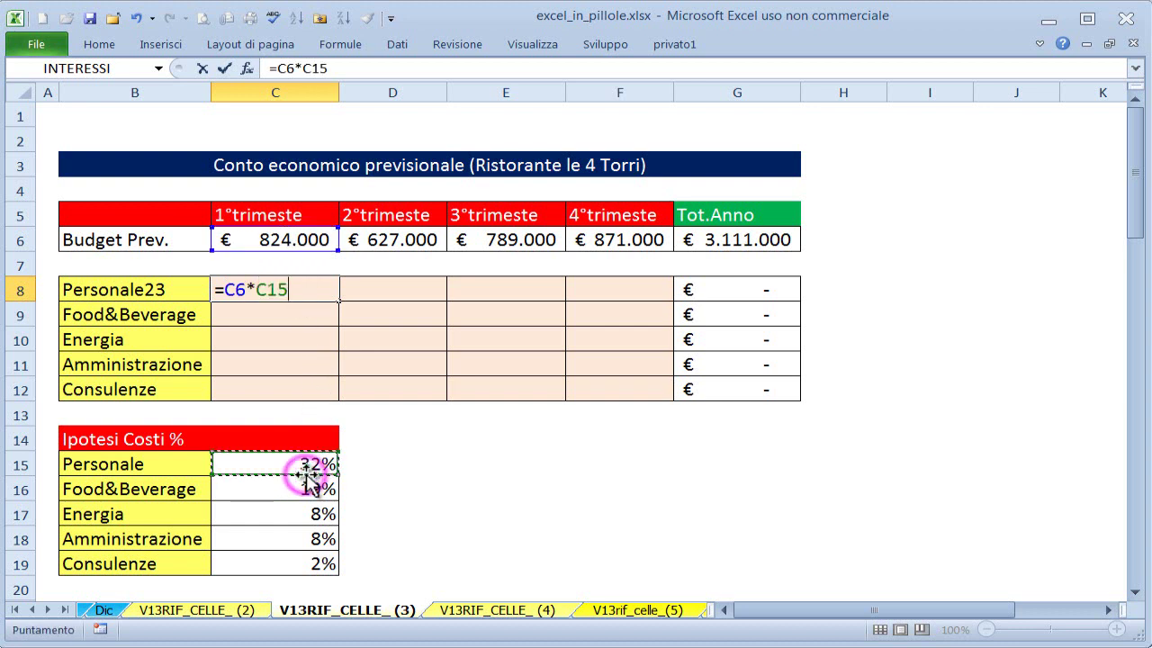
pyautogui.press('Tab')
pyautogui.write('=')
pyautogui.click(405, 238)
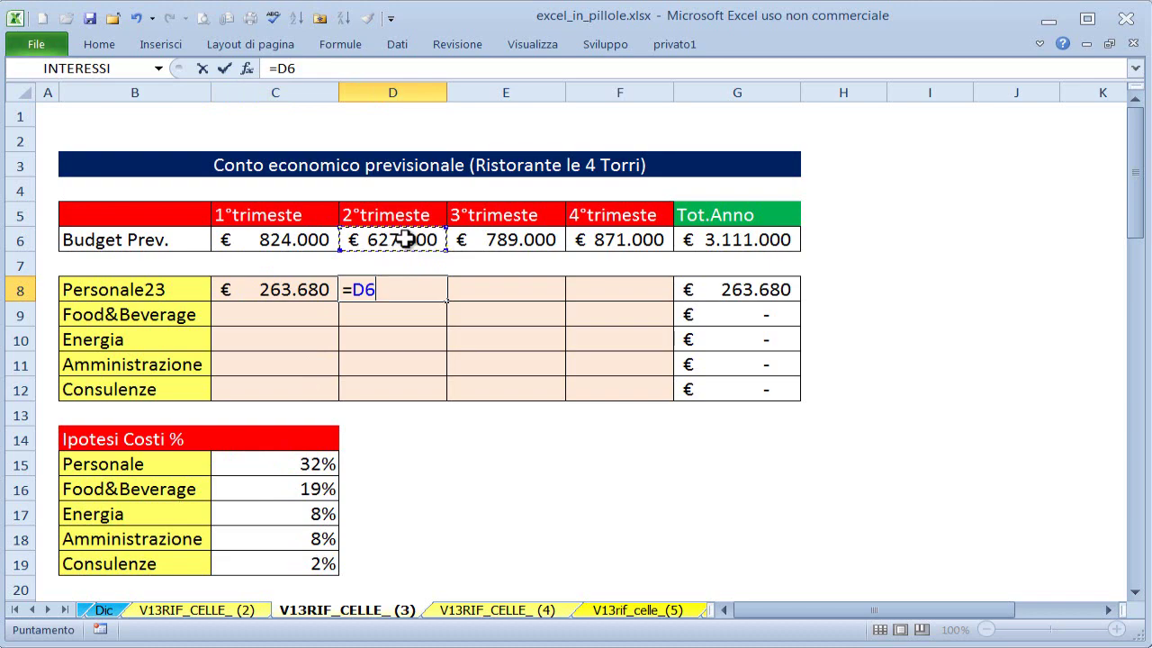
pyautogui.click(308, 469)
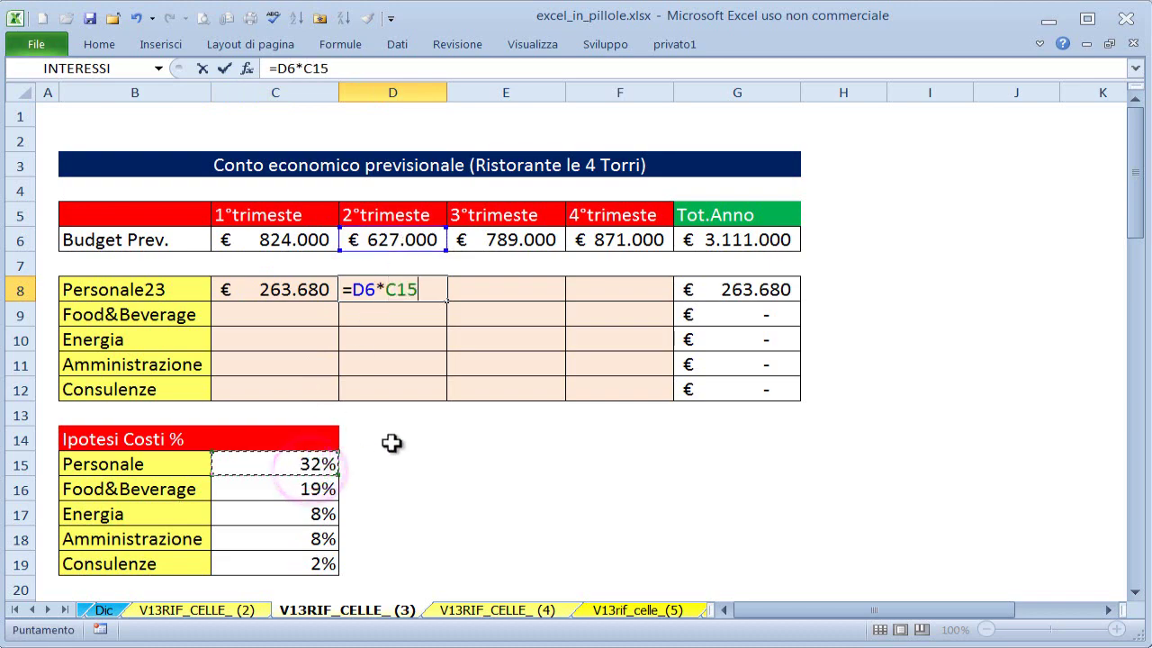
pyautogui.hotkey('ctrl', 'Return')
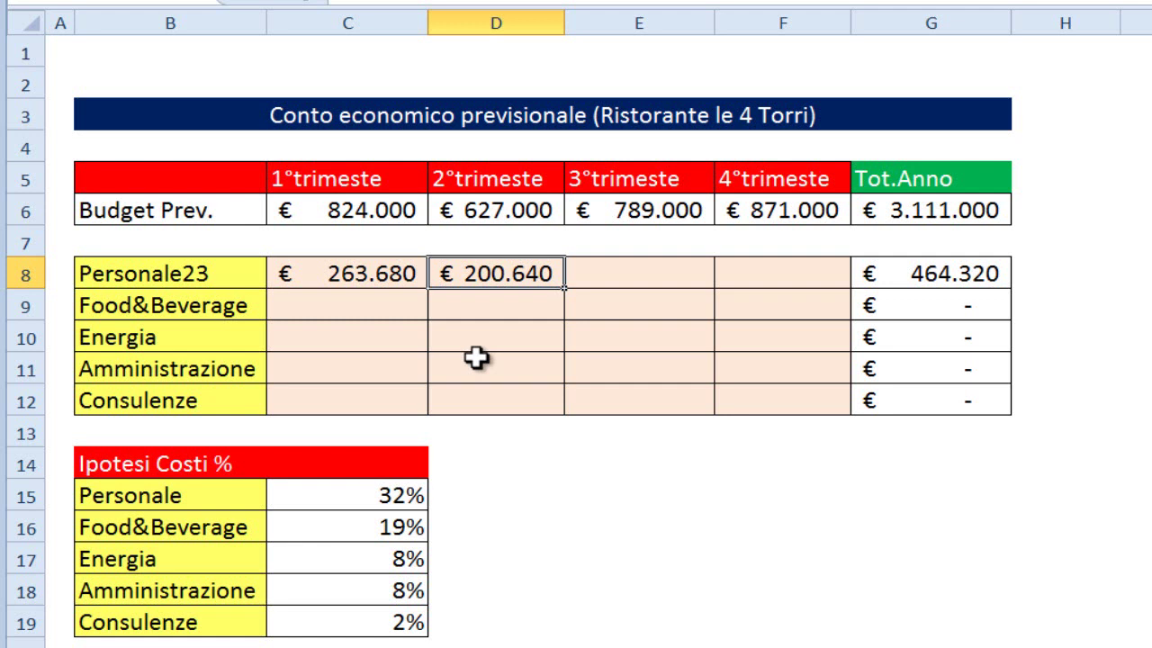
pyautogui.moveTo(380, 270); pyautogui.dragTo(781, 412)
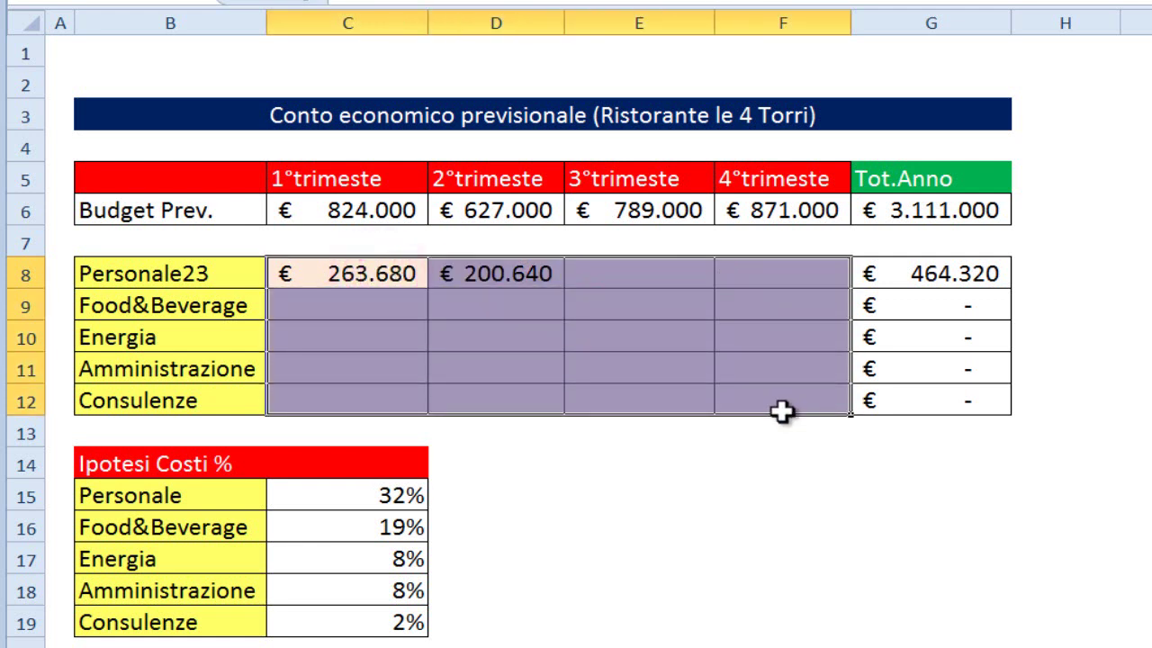
pyautogui.press('Delete')
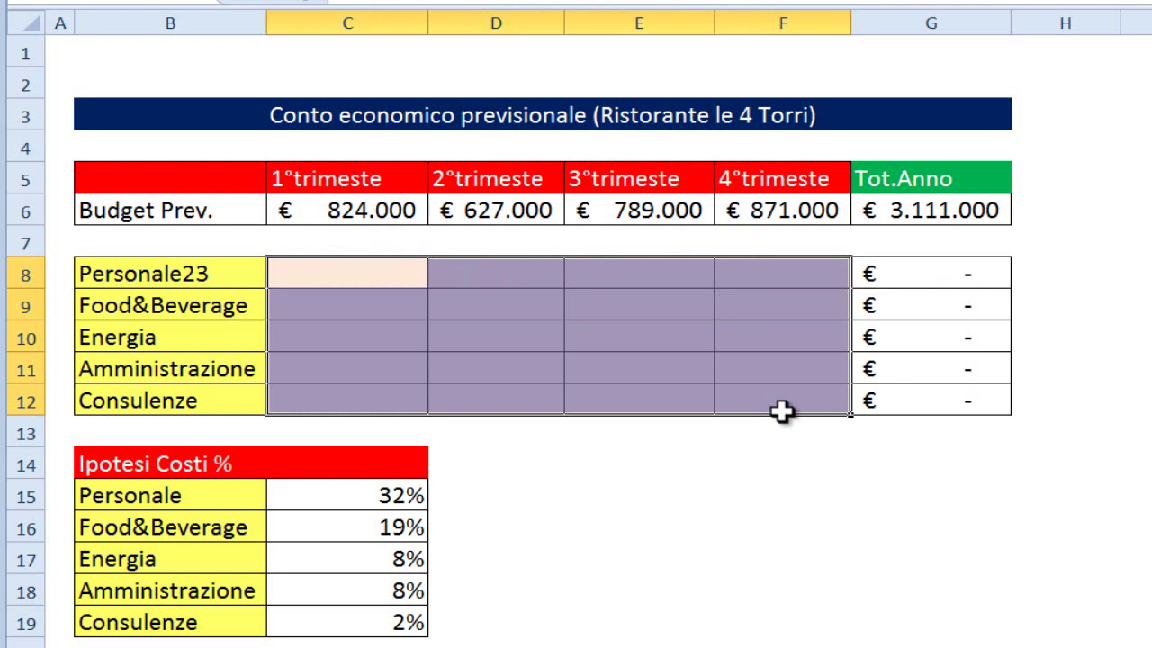
pyautogui.click(470, 376)
# - Start C8's formula as =C$6*C15, row-locking the C6 budget
pyautogui.click(334, 280)
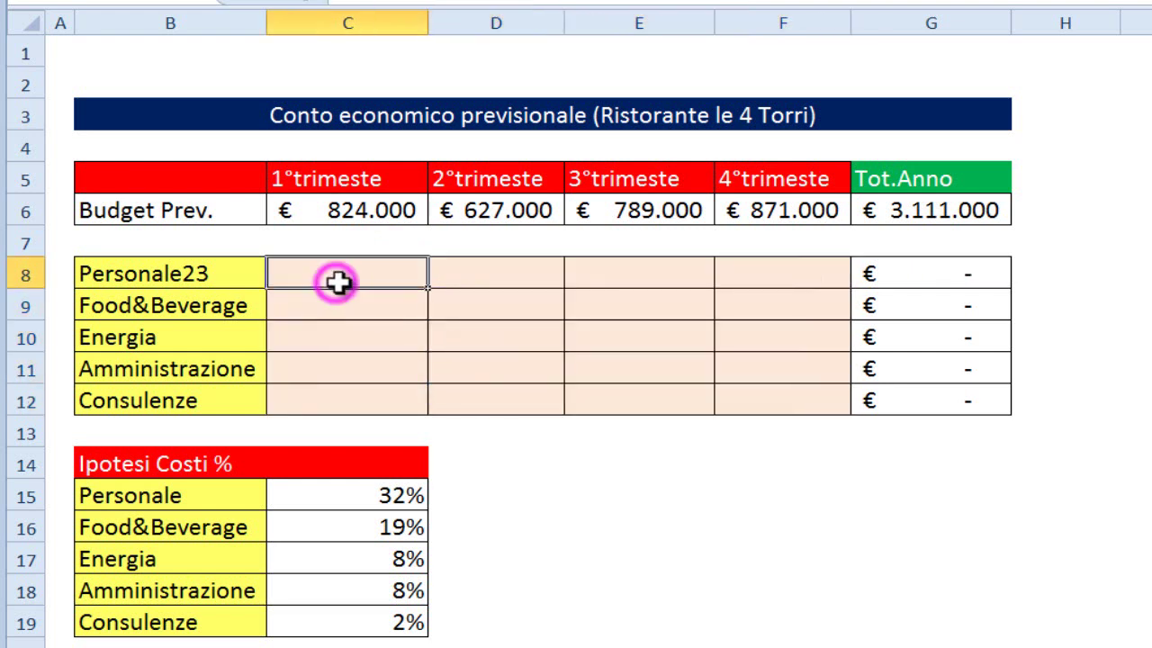
pyautogui.write('=')
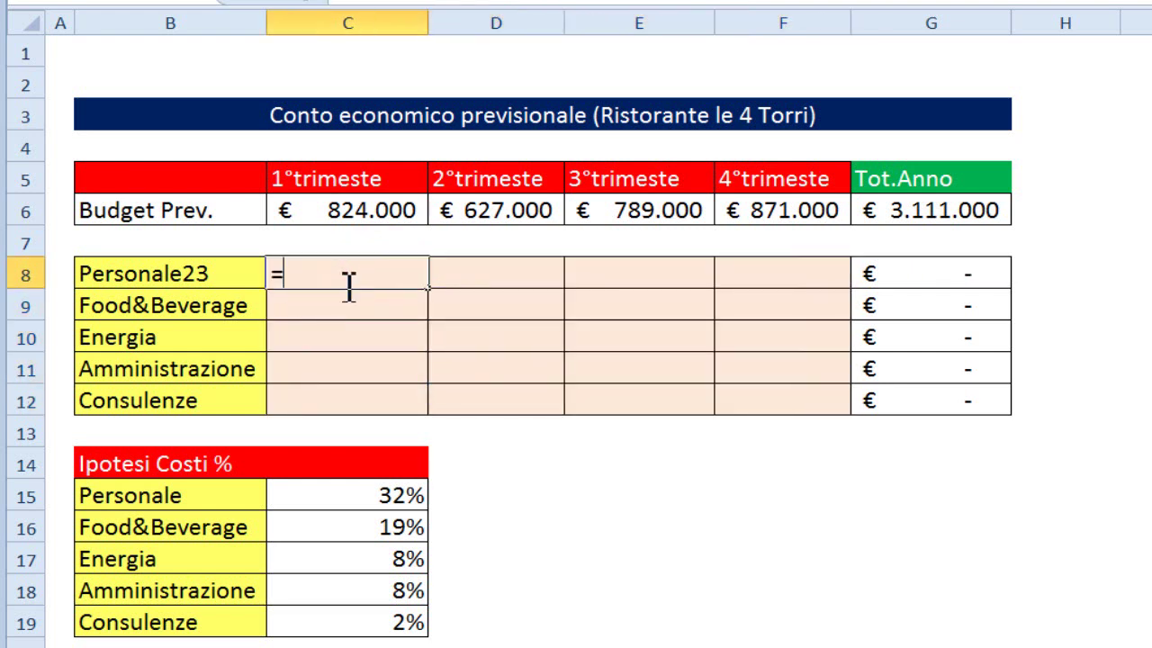
pyautogui.click(379, 210)
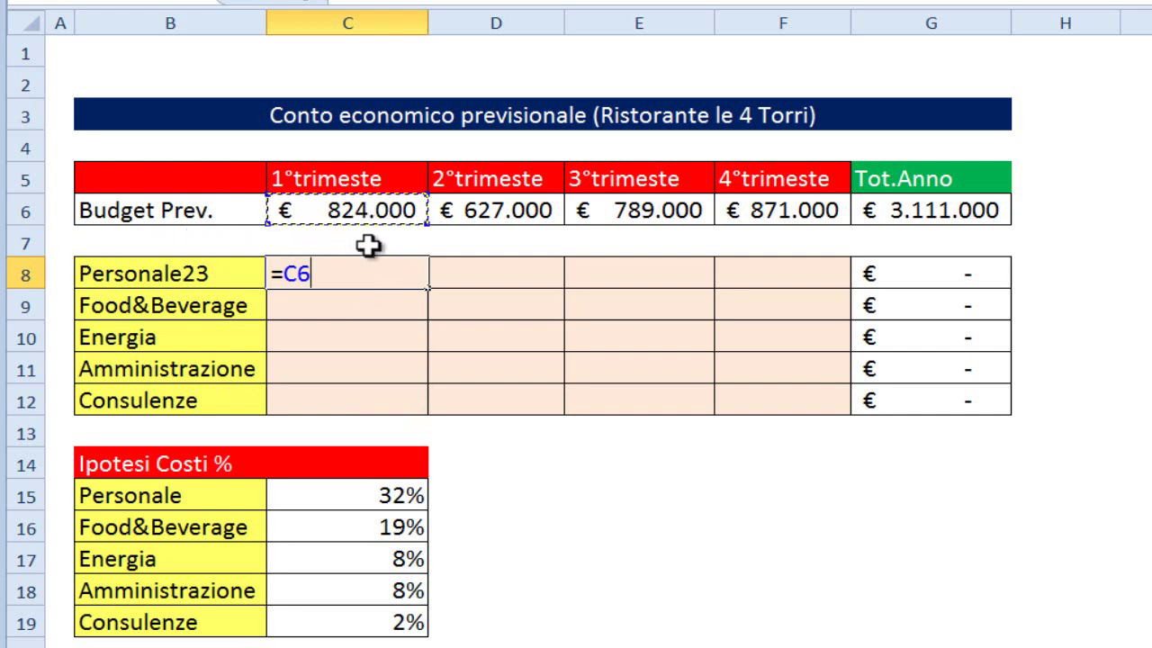
pyautogui.press('F4')
pyautogui.press('F4')
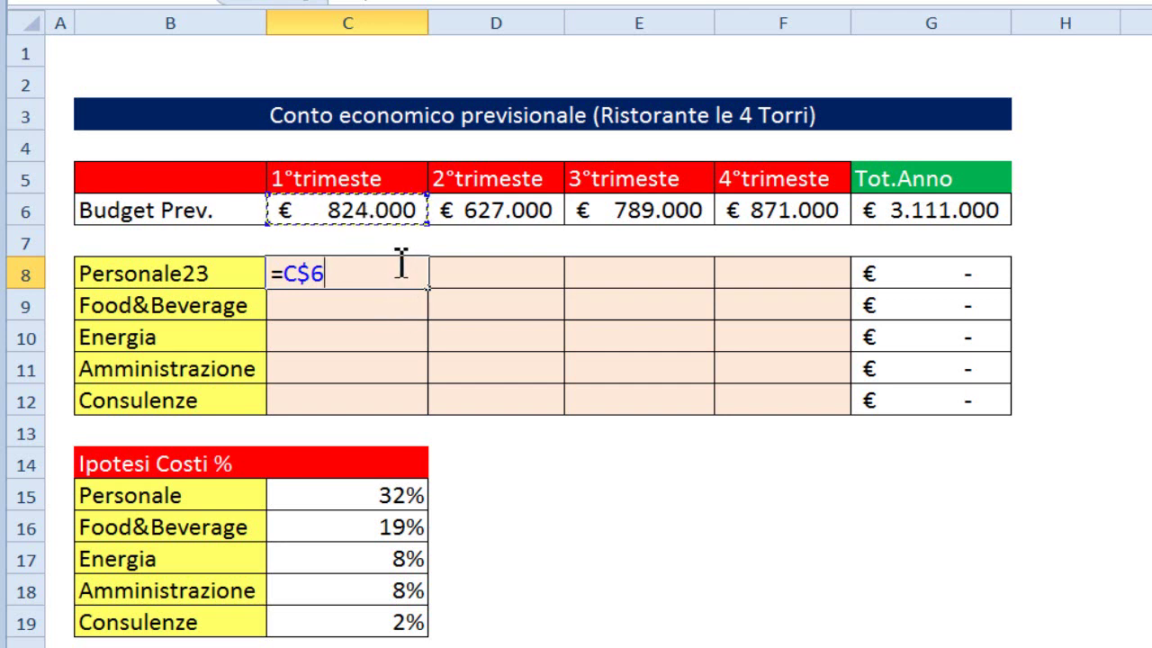
pyautogui.write('*')
pyautogui.click(339, 486)
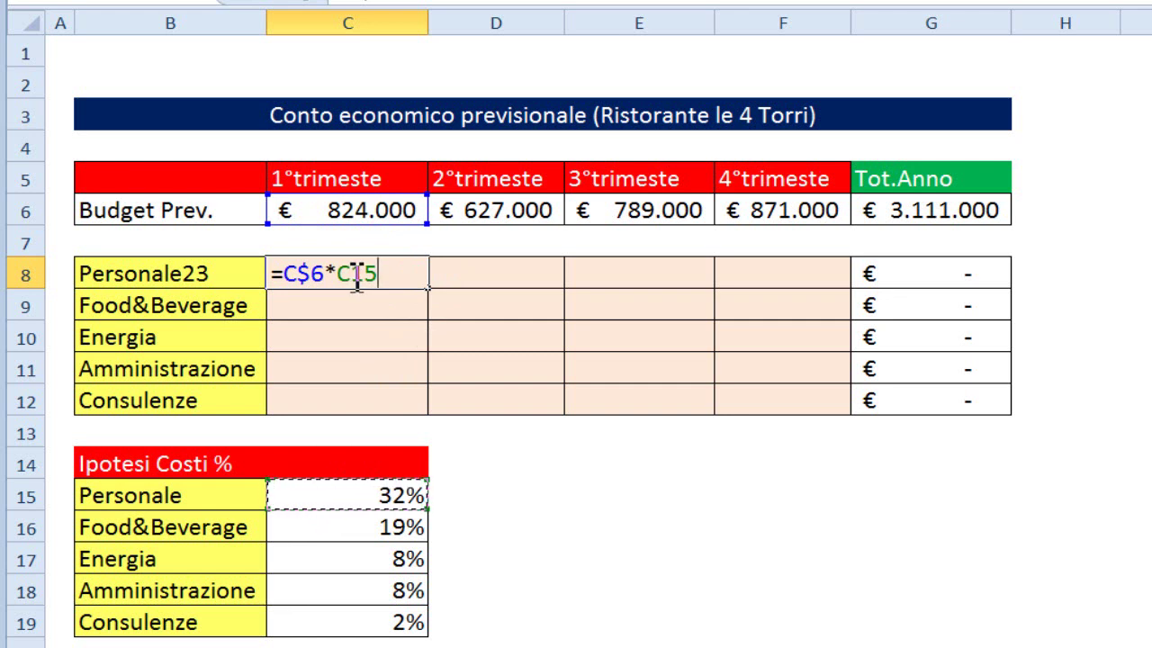
# - Change C15 to $C15 and confirm =C$6*$C15 in C8, giving € 263.680
pyautogui.moveTo(335, 274); pyautogui.dragTo(382, 275)
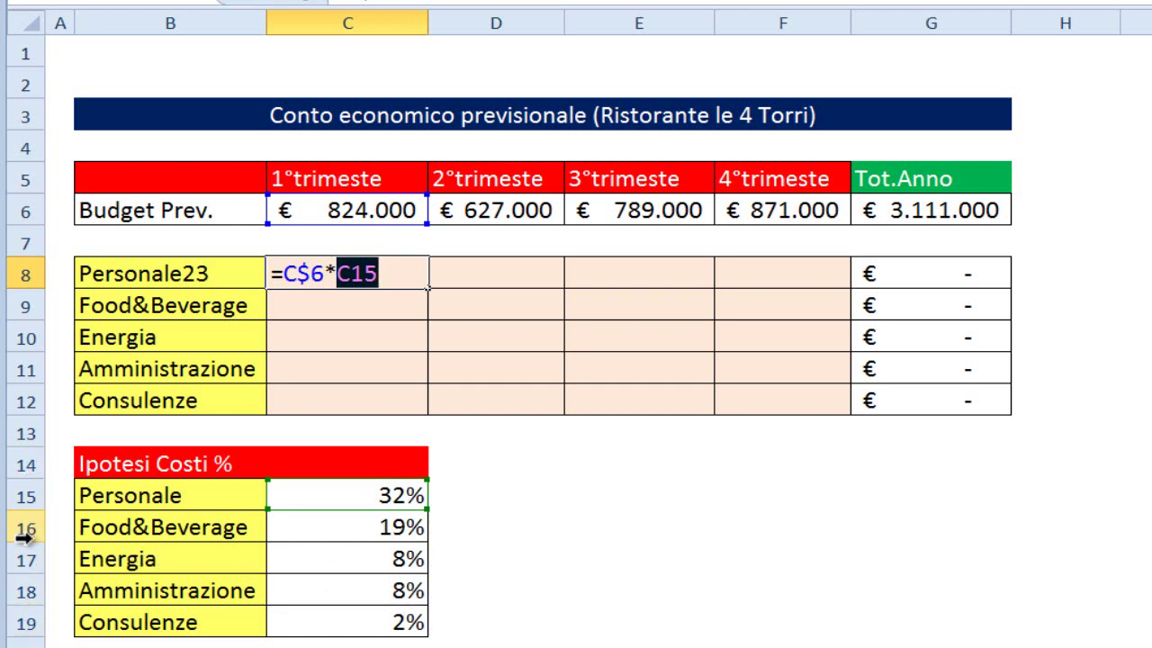
pyautogui.click(358, 277)
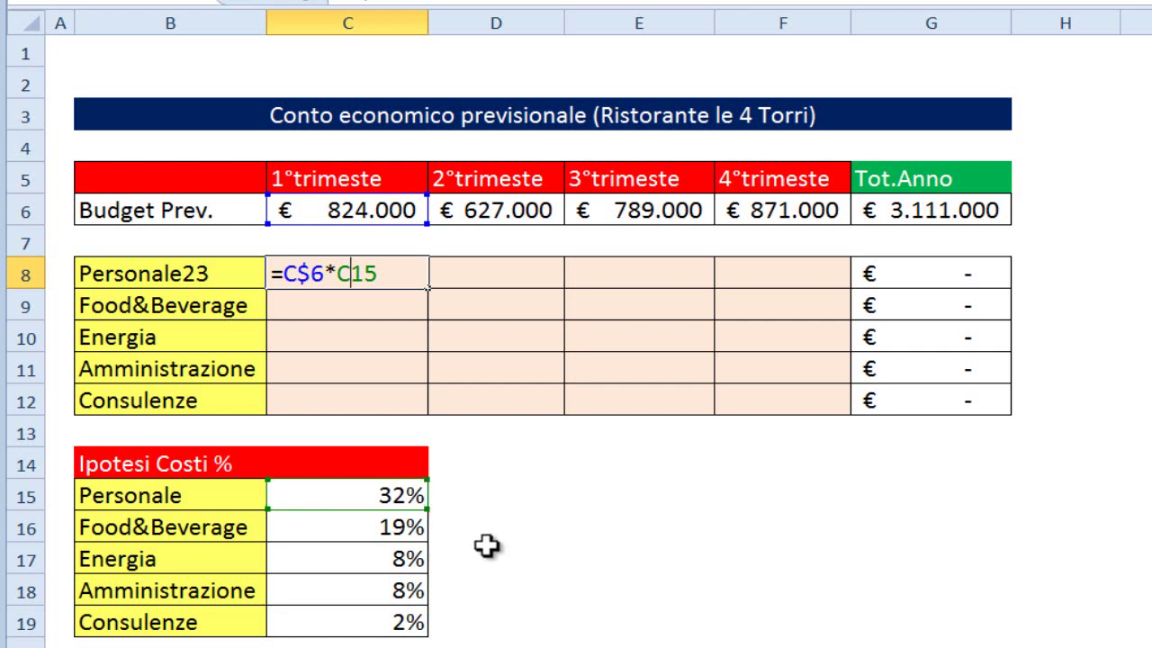
pyautogui.press('F4')
pyautogui.press('F4')
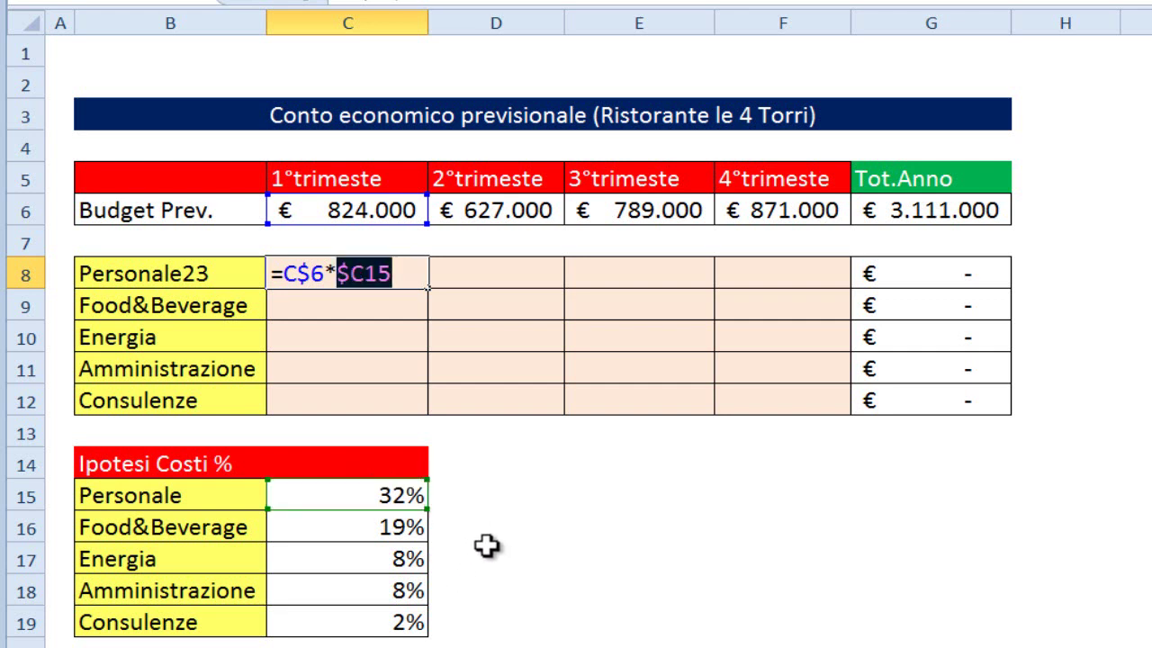
pyautogui.click(337, 279)
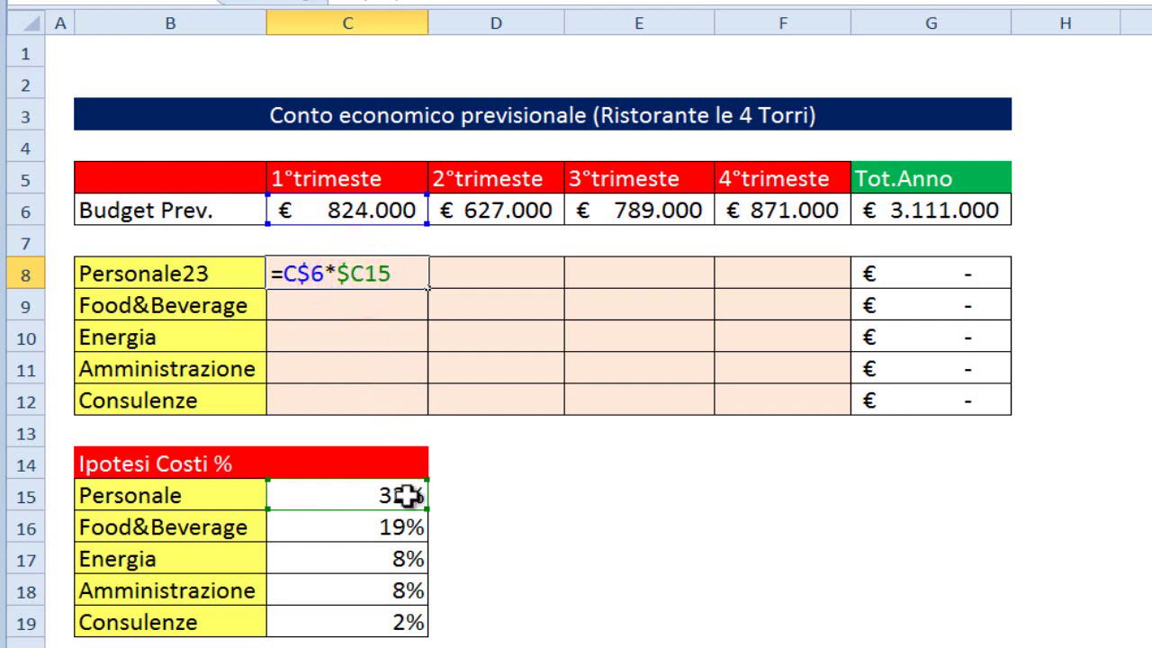
pyautogui.moveTo(395, 509); pyautogui.dragTo(393, 514)
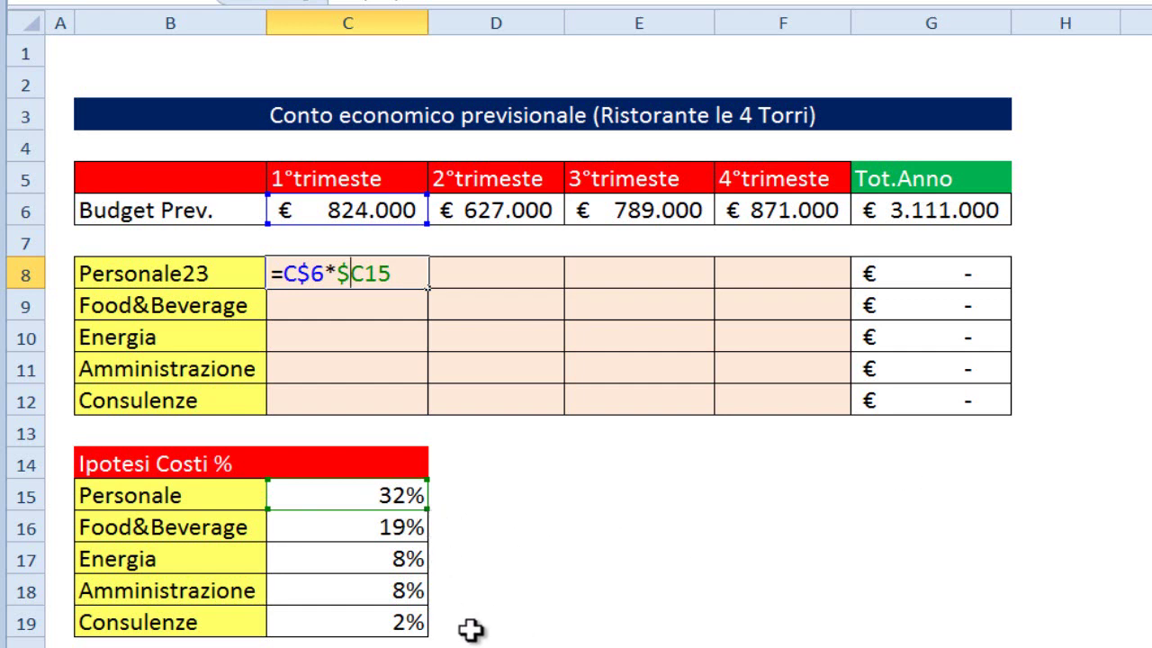
pyautogui.hotkey('ctrl', 'Return')
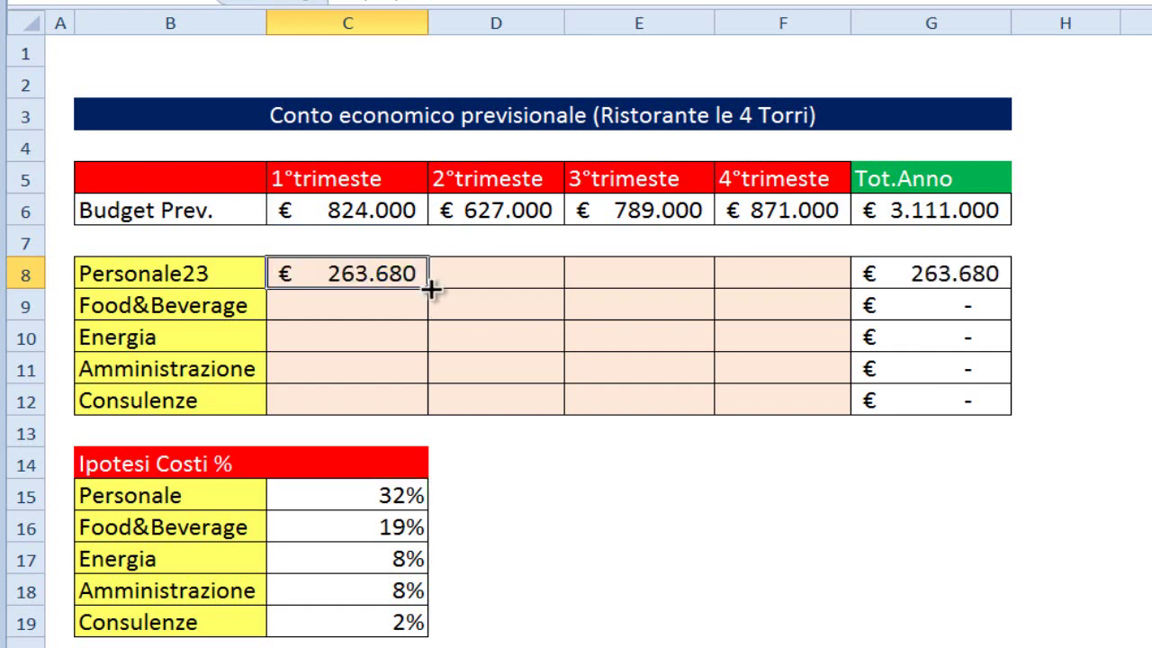
# - Copy C8's formula through F12, check F12's formula, then undo the copies
pyautogui.moveTo(428, 288)
pyautogui.mouseDown()
pyautogui.moveTo(430, 410)
pyautogui.moveTo(810, 411)
pyautogui.mouseUp()
pyautogui.click(801, 463)
pyautogui.click(803, 400)
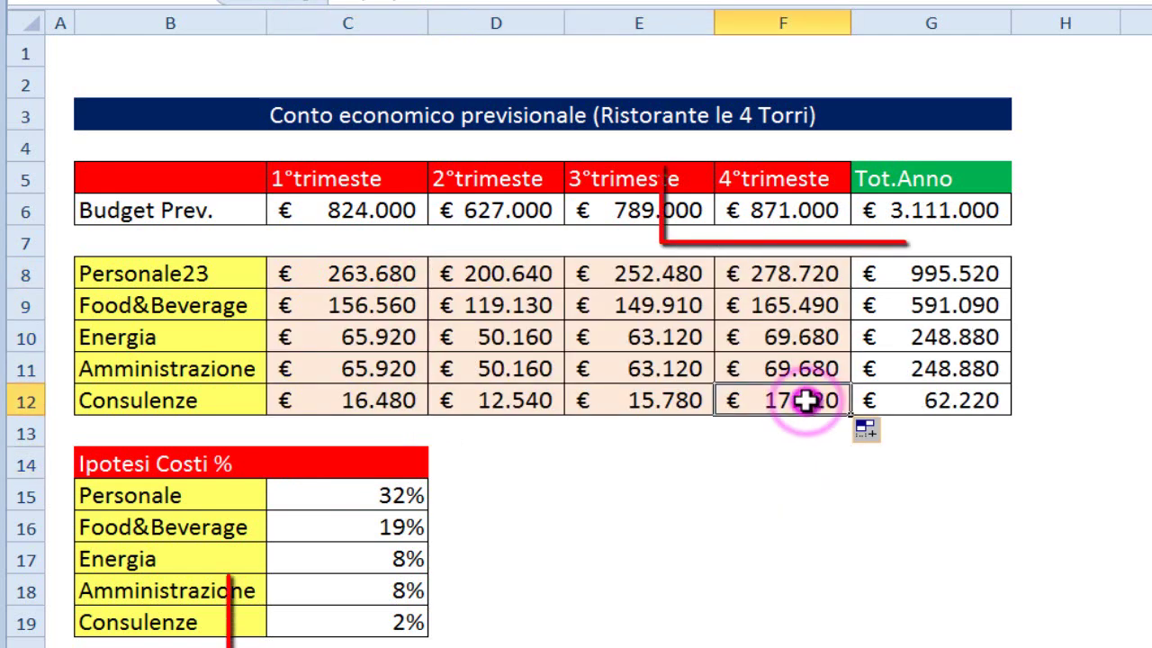
pyautogui.doubleClick(803, 400)
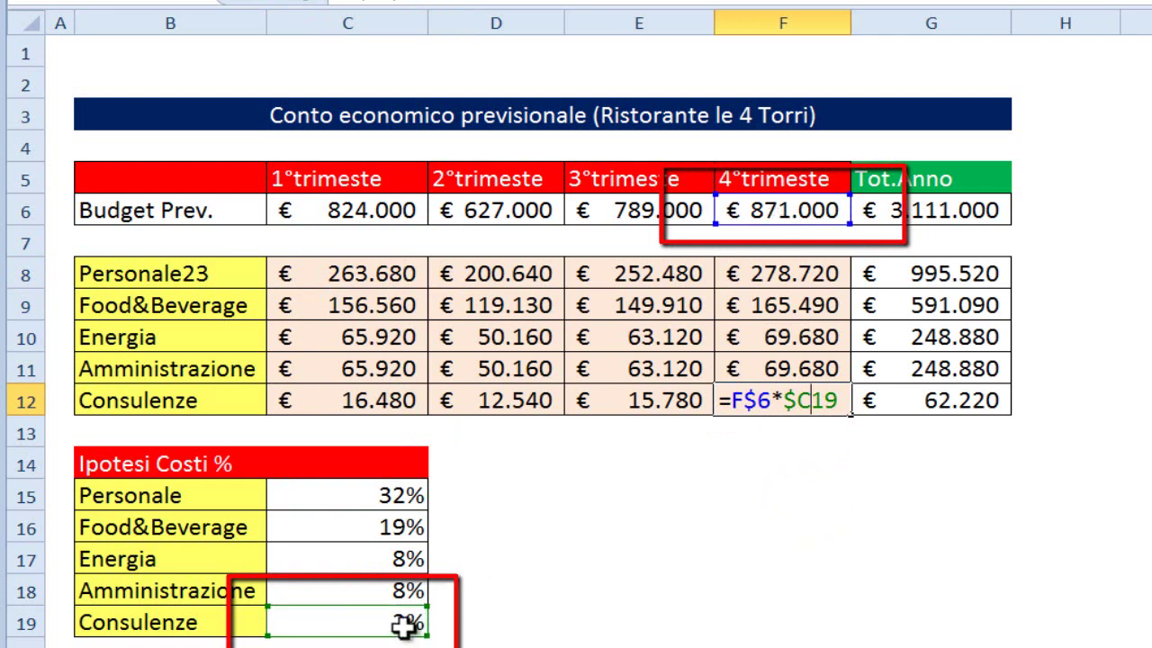
pyautogui.click(578, 576)
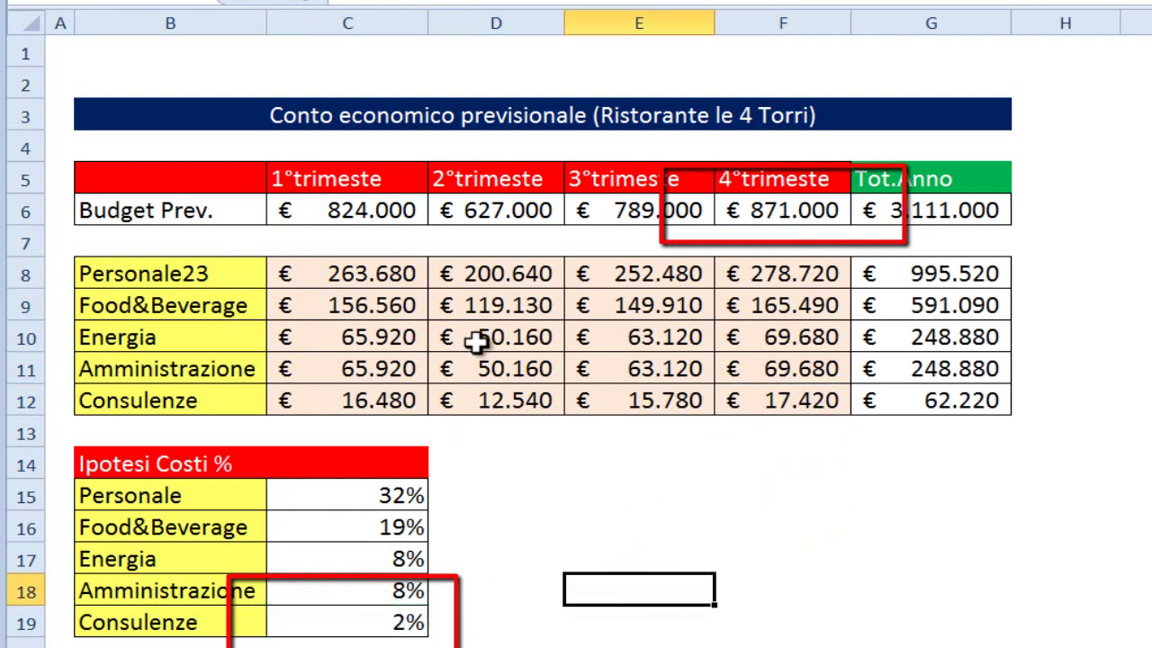
pyautogui.hotkey('ctrl', 'z')
pyautogui.hotkey('ctrl', 'z')
pyautogui.hotkey('ctrl', 'z')
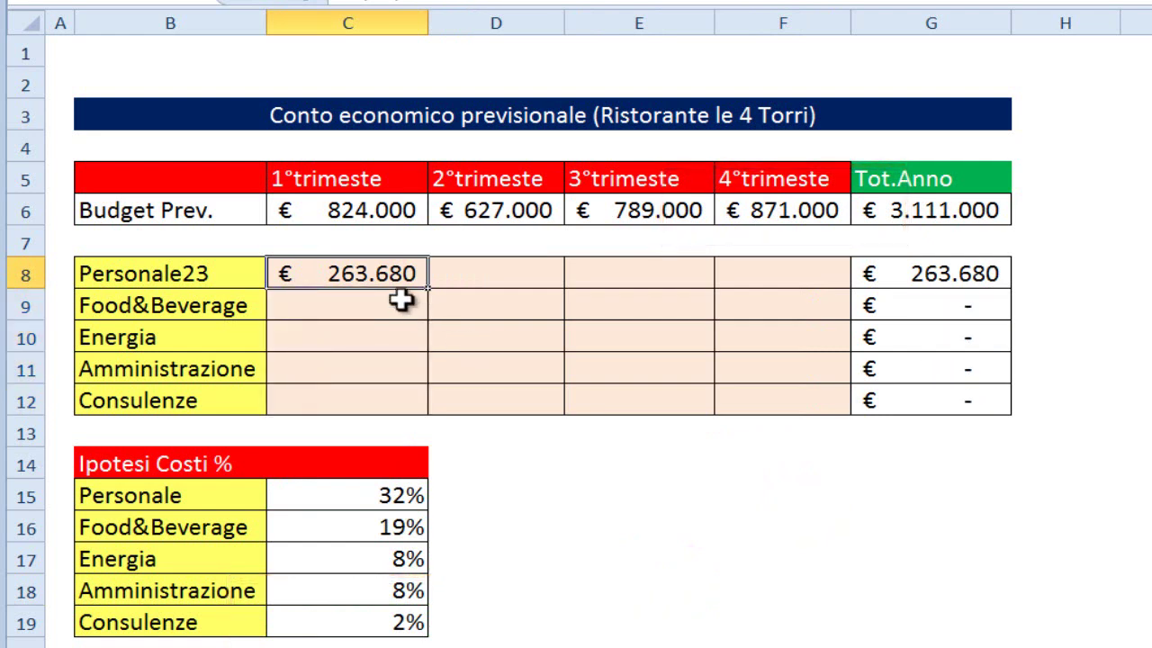
pyautogui.press('Escape')
pyautogui.hotkey('ctrl', 'z')
# - Fill the whole C8:F12 grid at once with the mixed-reference formula =C$6*$C15
pyautogui.click(380, 334)
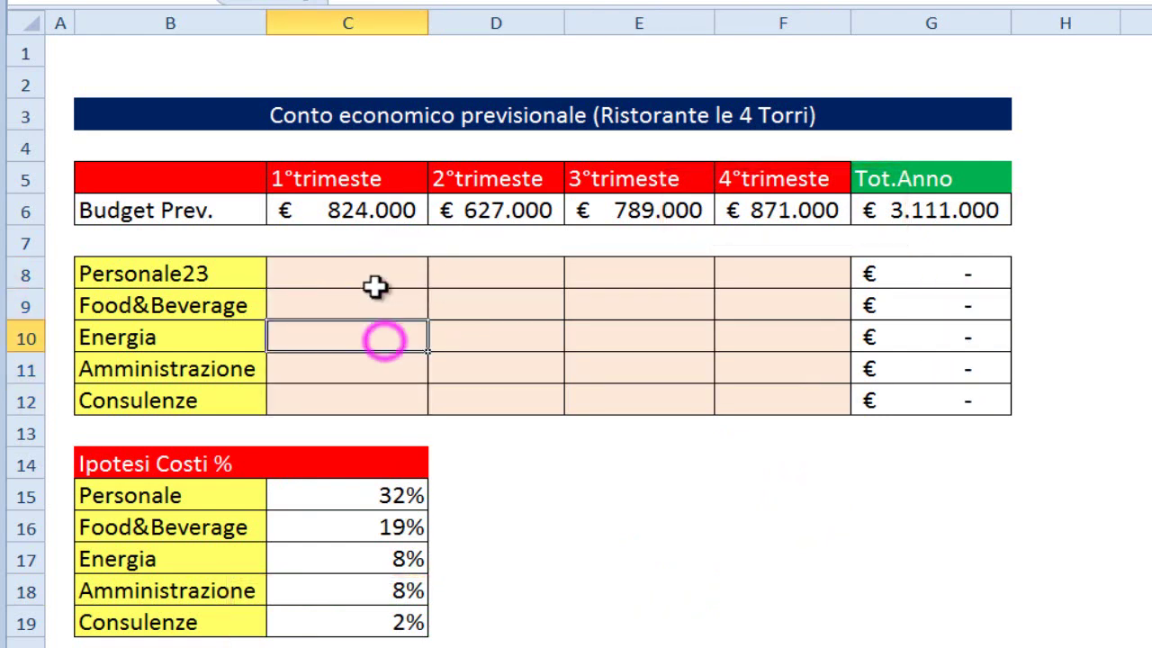
pyautogui.moveTo(375, 277); pyautogui.dragTo(761, 400)
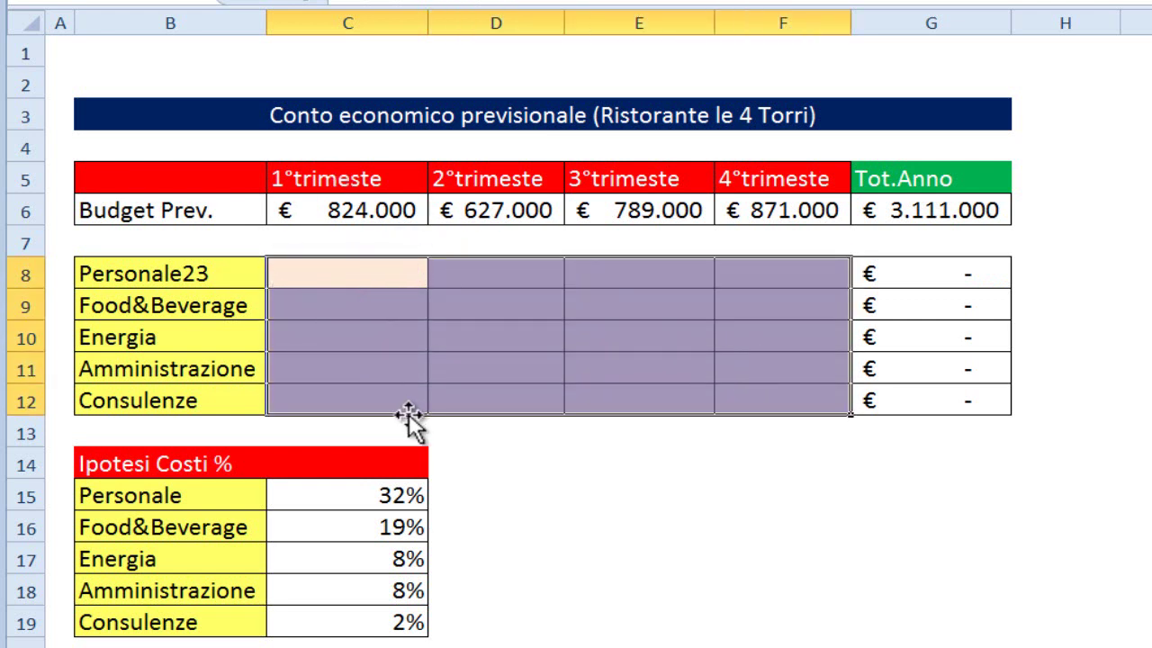
pyautogui.click(405, 209)
pyautogui.press('F4')
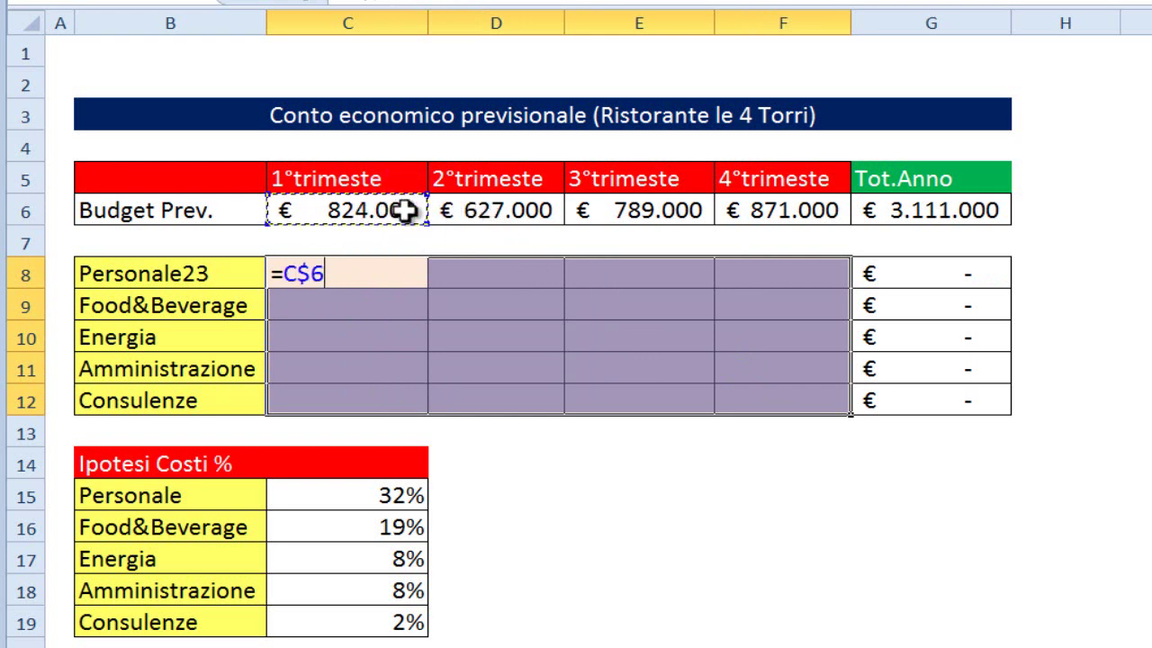
pyautogui.write('*')
pyautogui.click(365, 493)
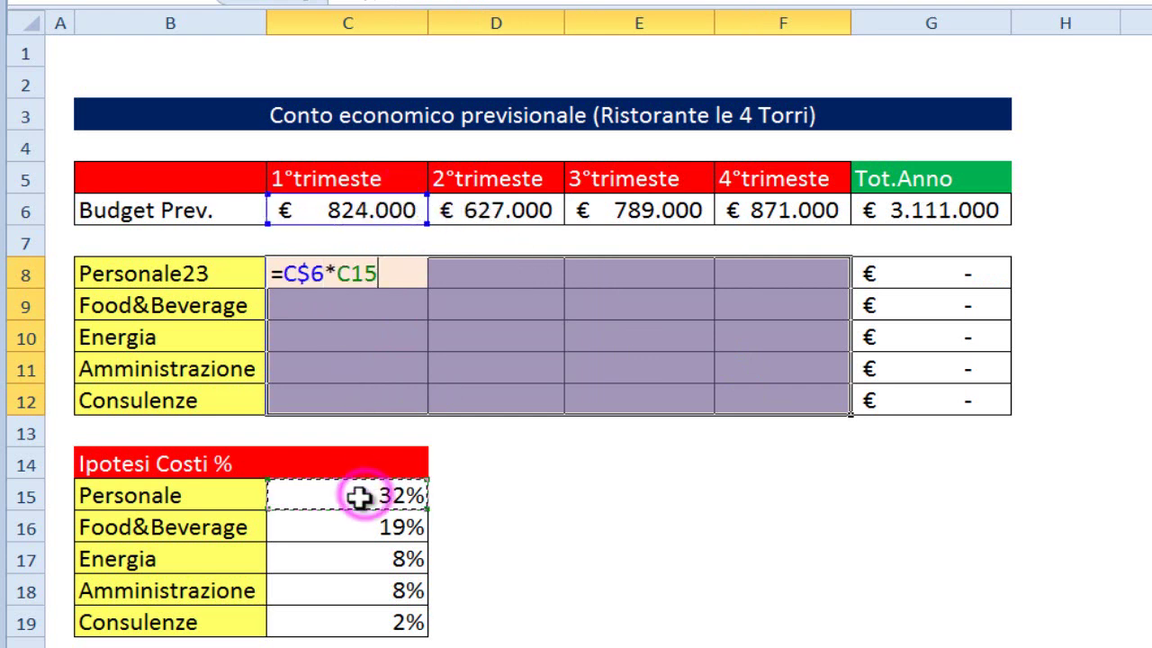
pyautogui.press('F4')
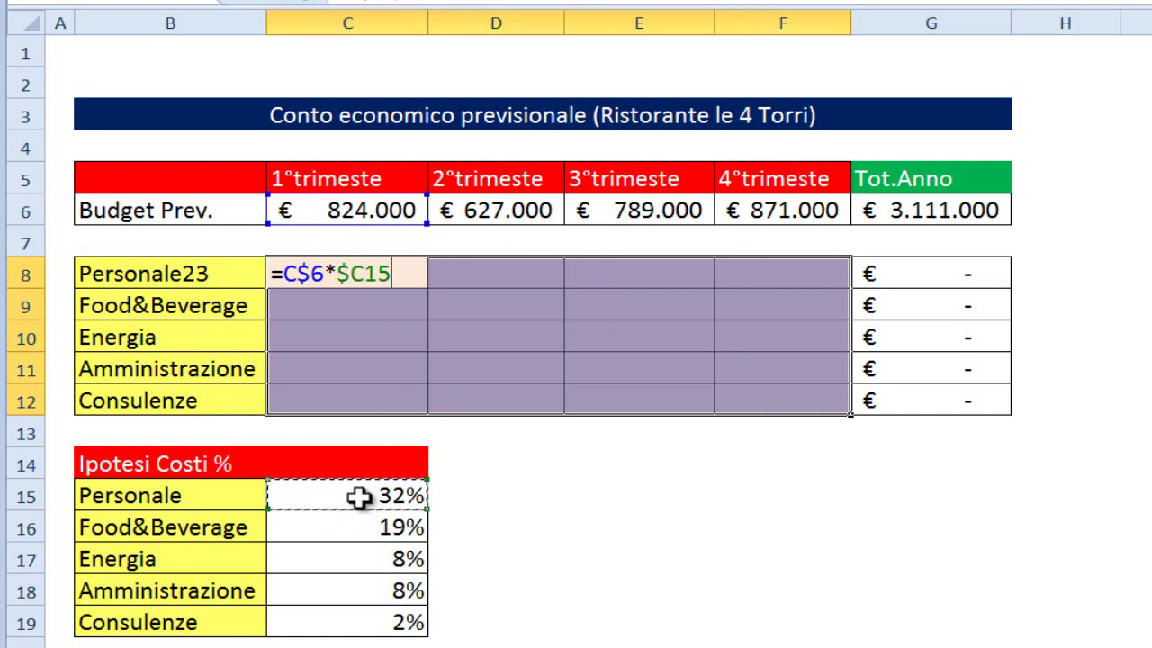
pyautogui.hotkey('ctrl', 'Return')
# - Verify F12 holds =F$6*$C19, giving € 17.420 for Consulenze in the 4th quarter
pyautogui.click(699, 552)
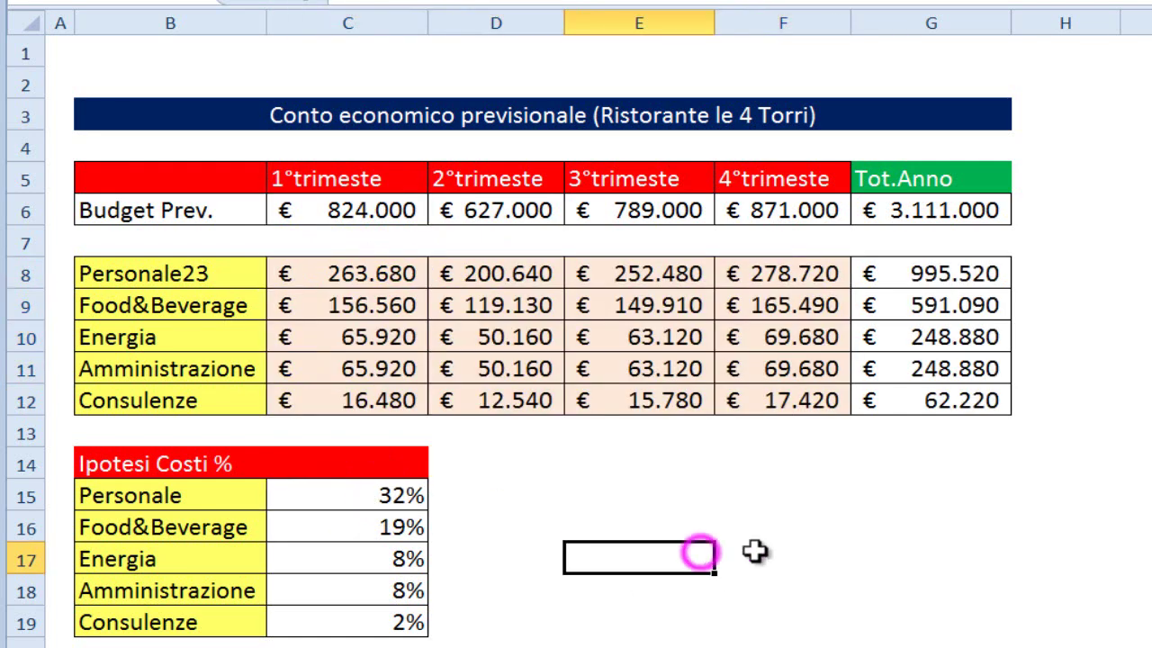
pyautogui.click(784, 402)
pyautogui.doubleClick(785, 401)
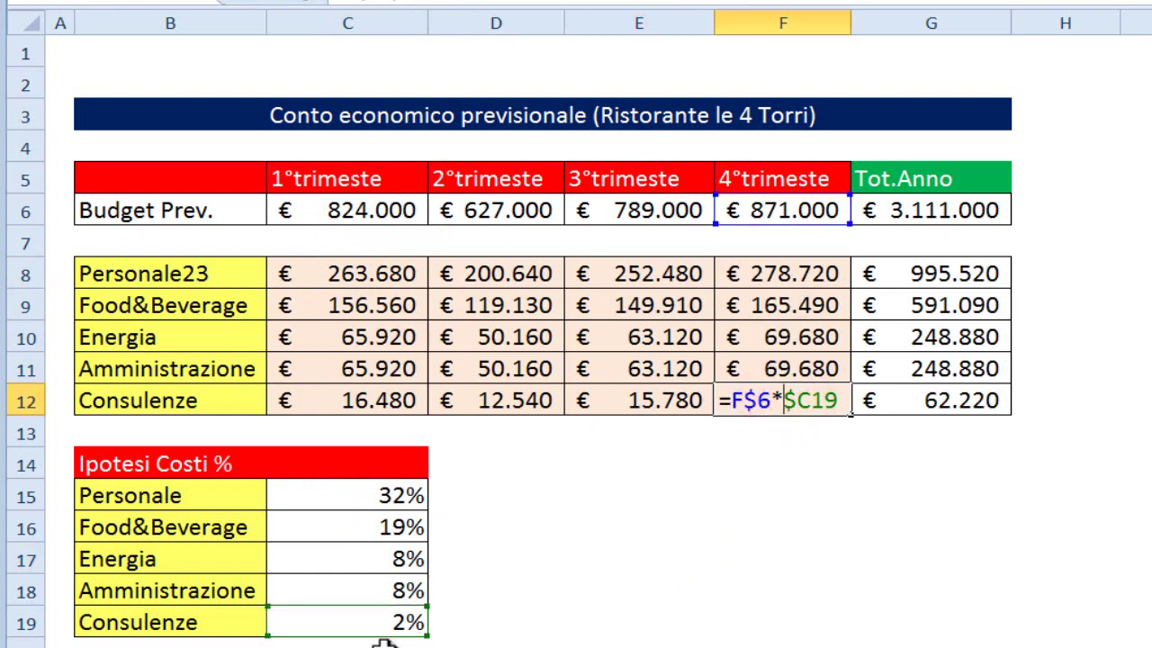
pyautogui.click(666, 558)
pyautogui.press('Escape')
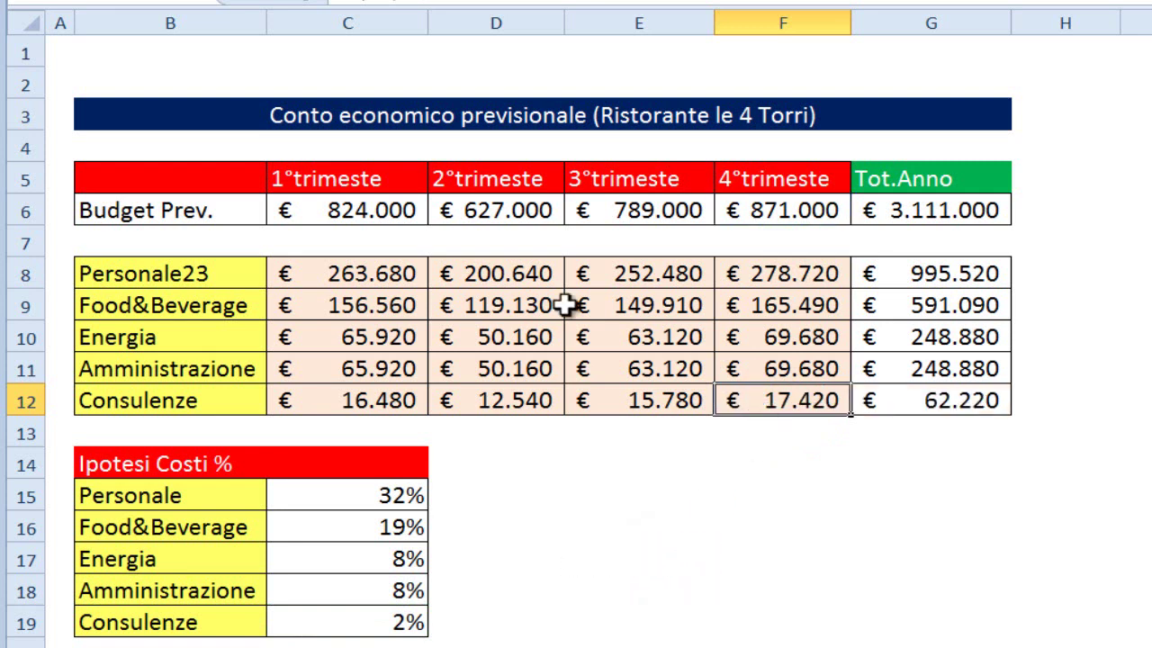
pyautogui.moveTo(372, 273); pyautogui.dragTo(810, 419)
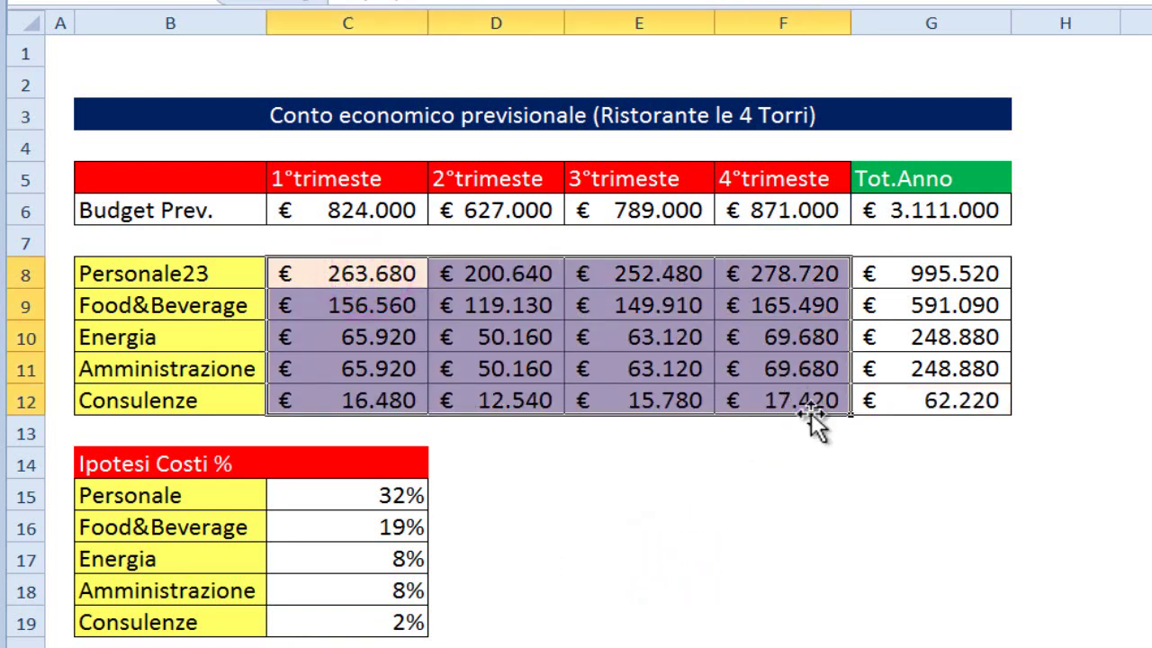
pyautogui.click(808, 405)
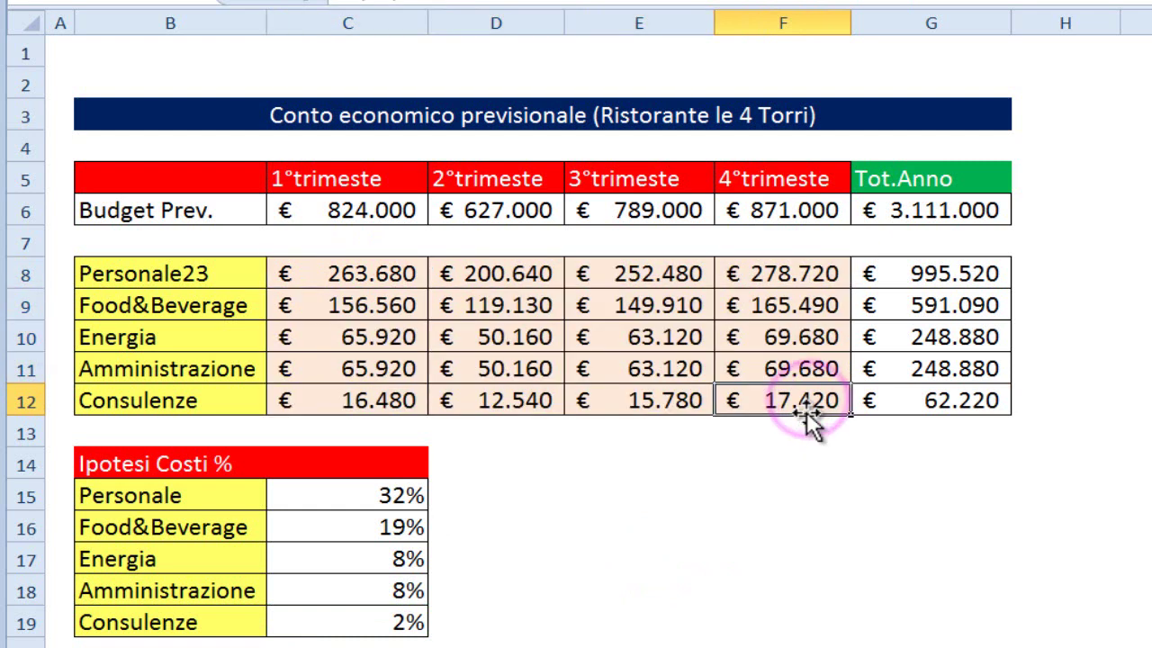
pyautogui.doubleClick(808, 403)
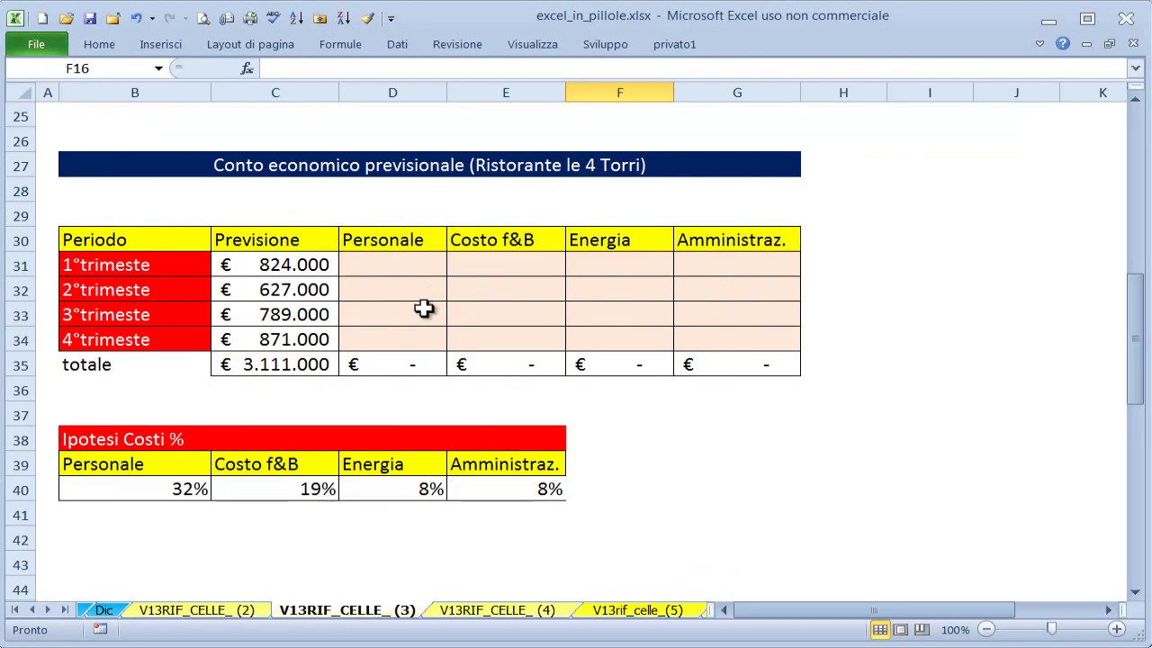
pyautogui.moveTo(1136, 340)
pyautogui.mouseDown()
pyautogui.moveTo(1126, 173)
pyautogui.moveTo(1139, 342)
pyautogui.mouseUp()
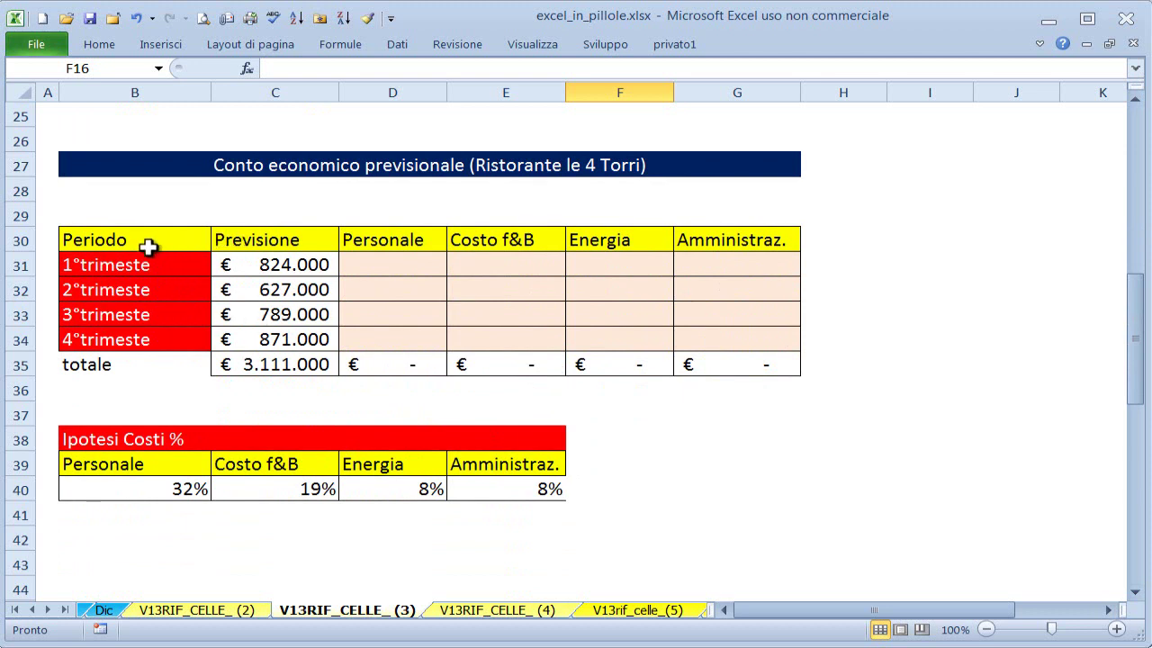
pyautogui.moveTo(241, 243); pyautogui.dragTo(725, 243)
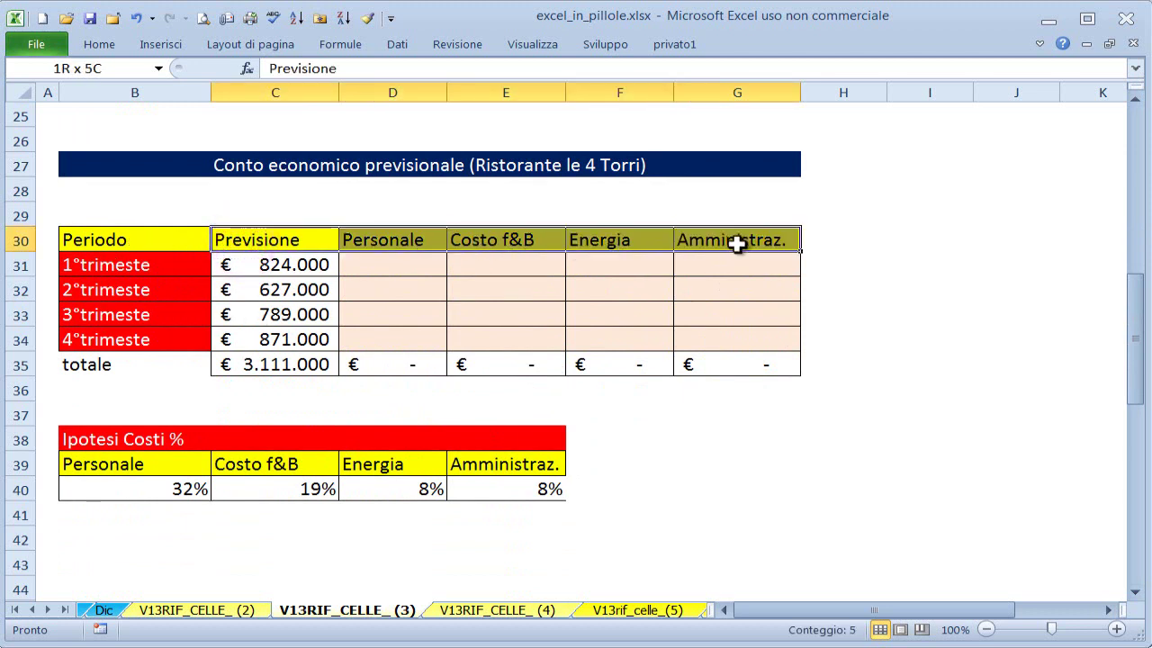
pyautogui.moveTo(180, 245); pyautogui.dragTo(142, 543)
pyautogui.moveTo(267, 241); pyautogui.dragTo(733, 248)
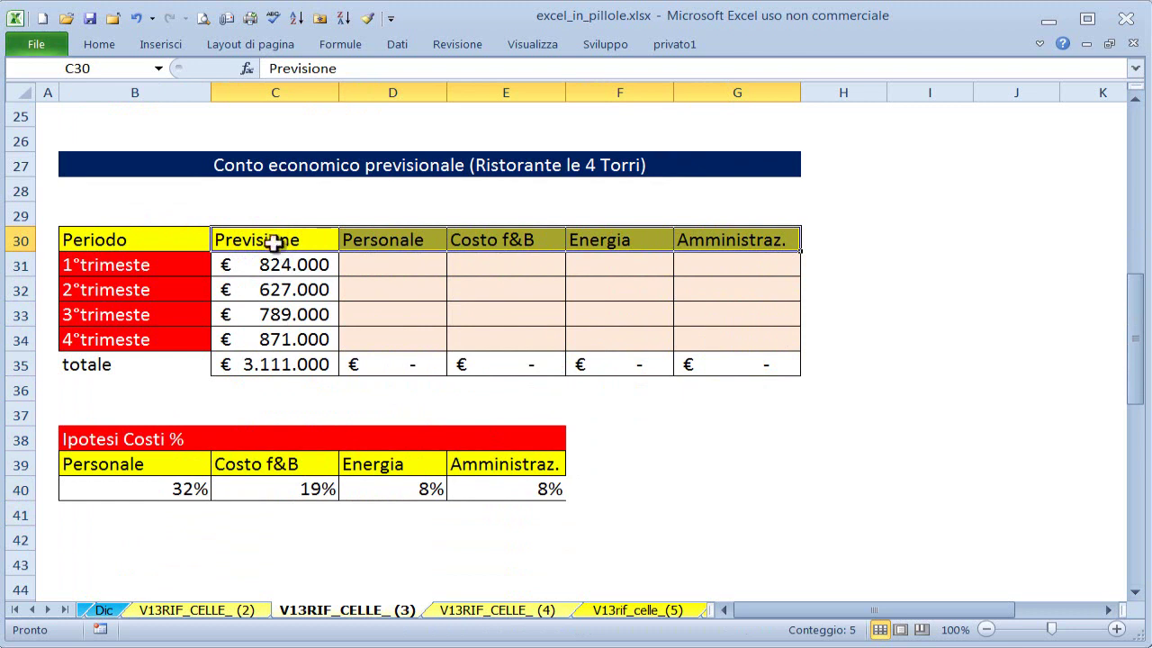
pyautogui.moveTo(273, 241); pyautogui.dragTo(727, 241)
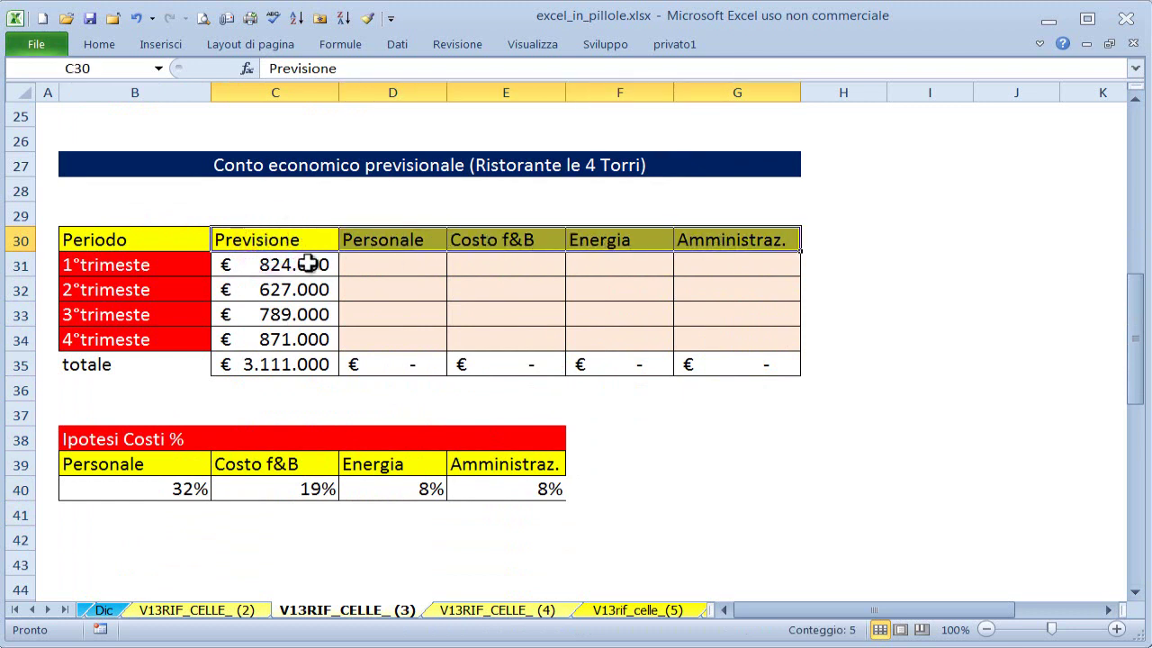
pyautogui.moveTo(357, 250); pyautogui.dragTo(736, 241)
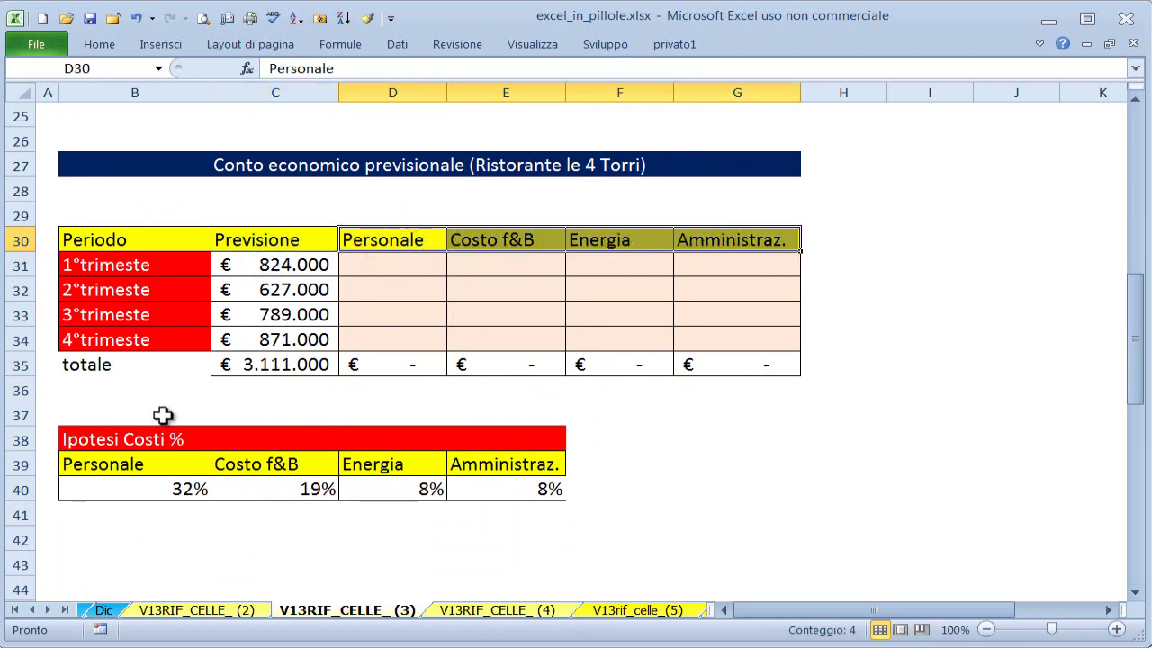
pyautogui.moveTo(346, 241); pyautogui.dragTo(737, 239)
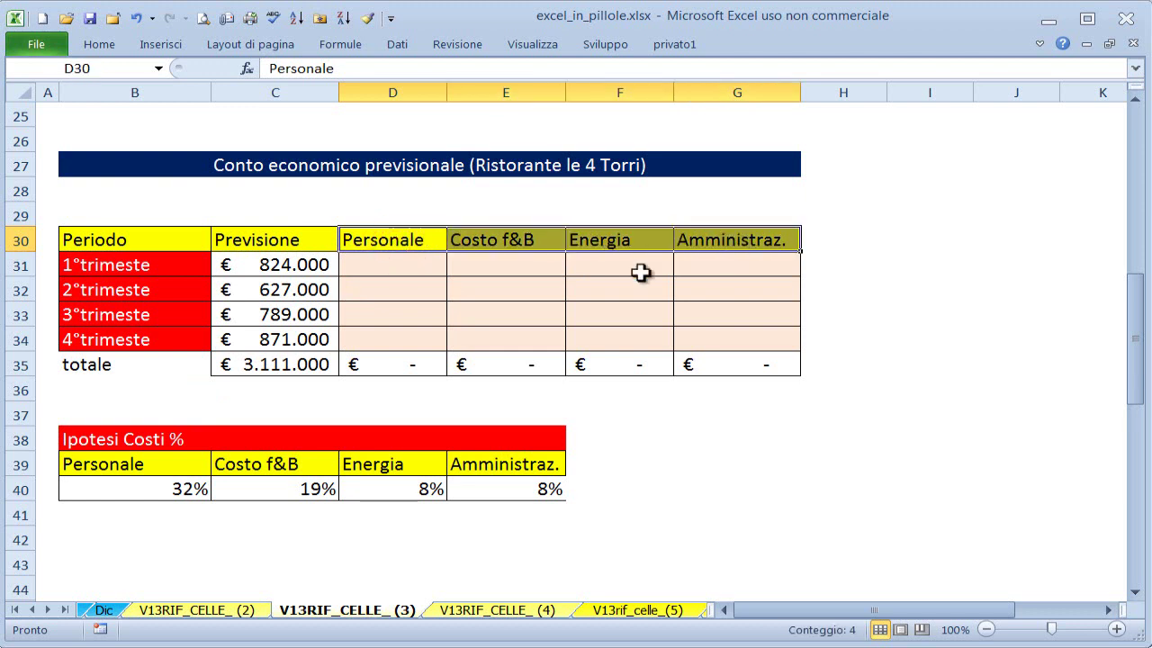
pyautogui.moveTo(108, 465); pyautogui.dragTo(514, 469)
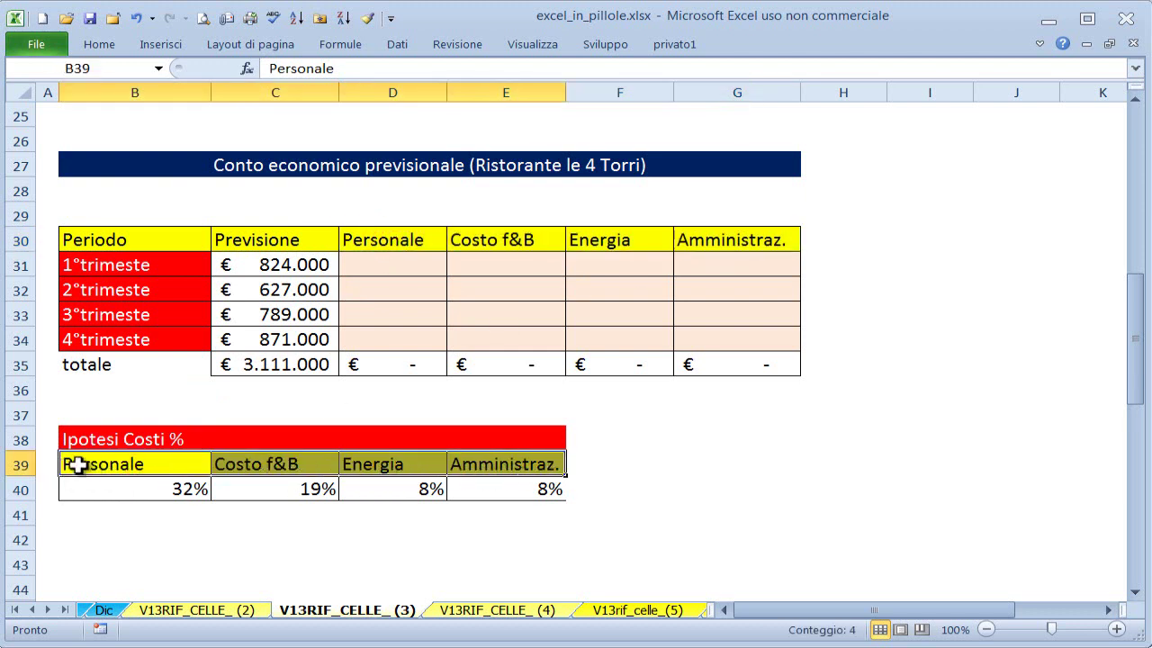
pyautogui.moveTo(79, 465); pyautogui.dragTo(513, 468)
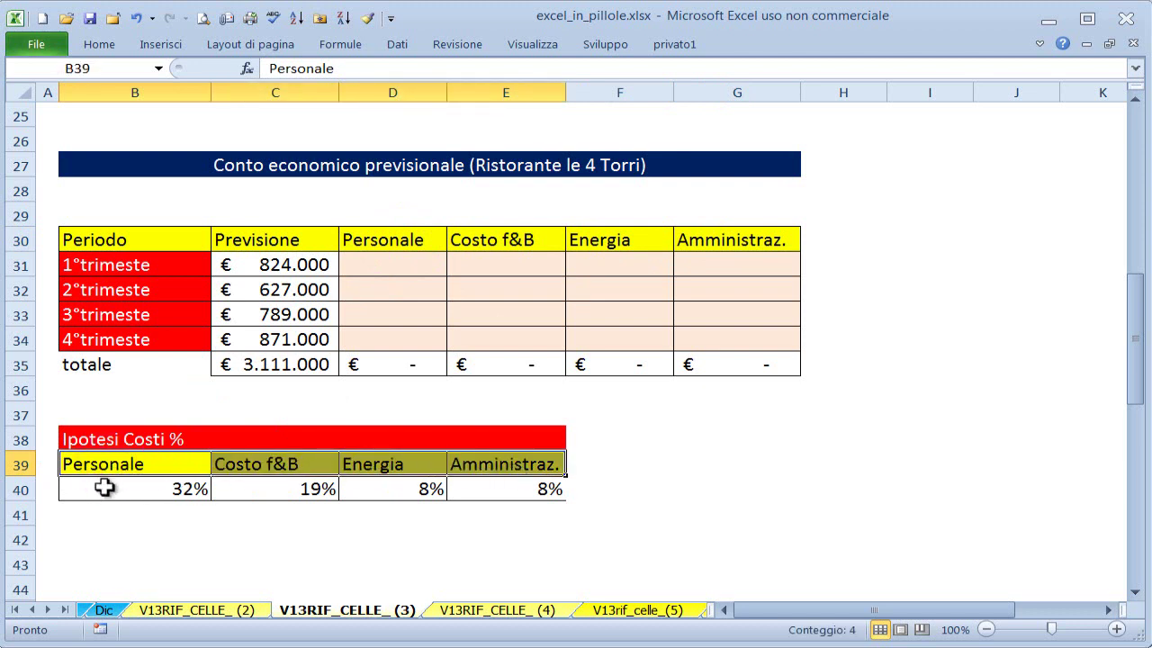
pyautogui.moveTo(106, 488); pyautogui.dragTo(527, 489)
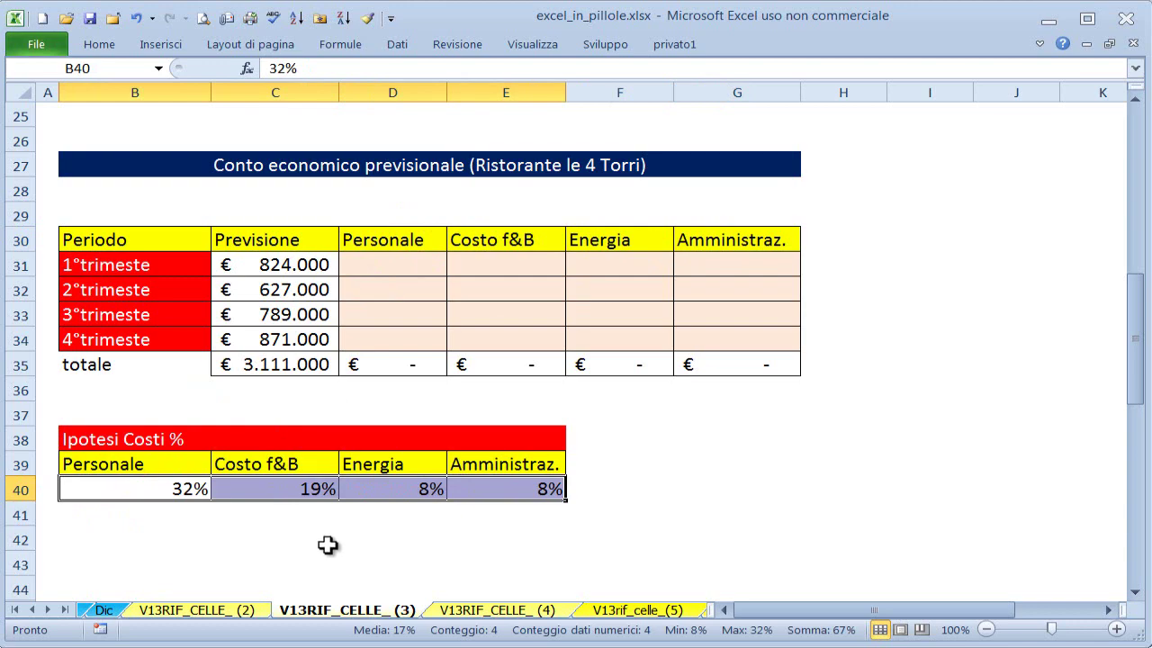
pyautogui.click(381, 266)
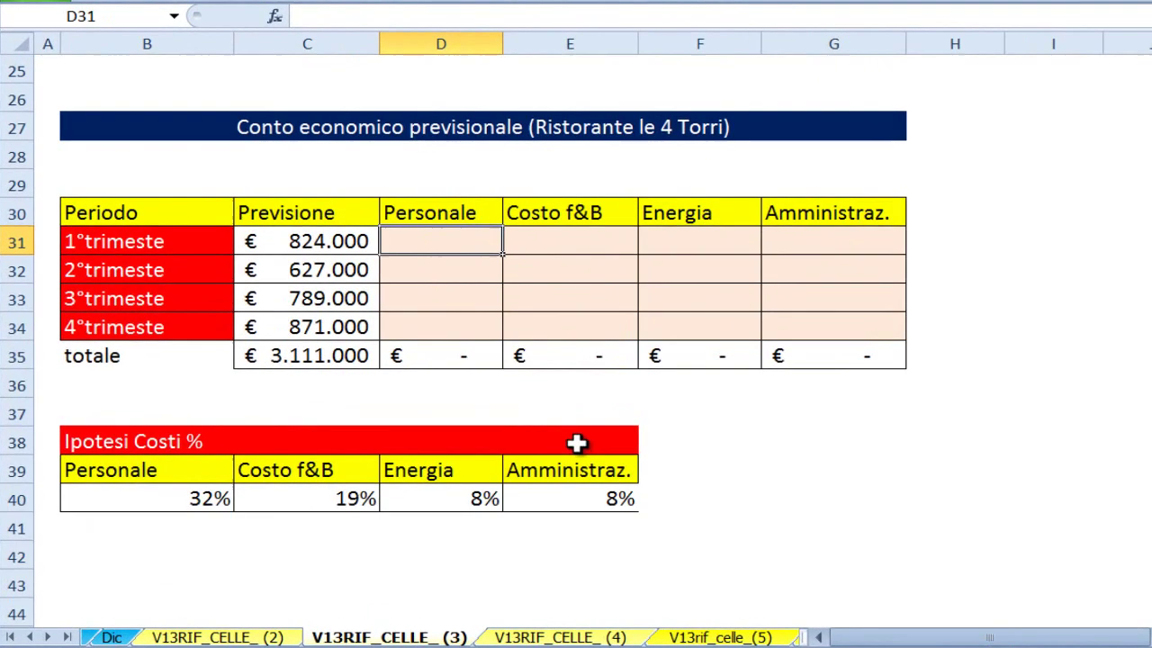
# - Enter =C31*B40 in D31 to multiply the 824.000 forecast by 32%, then inspect it
pyautogui.write('=')
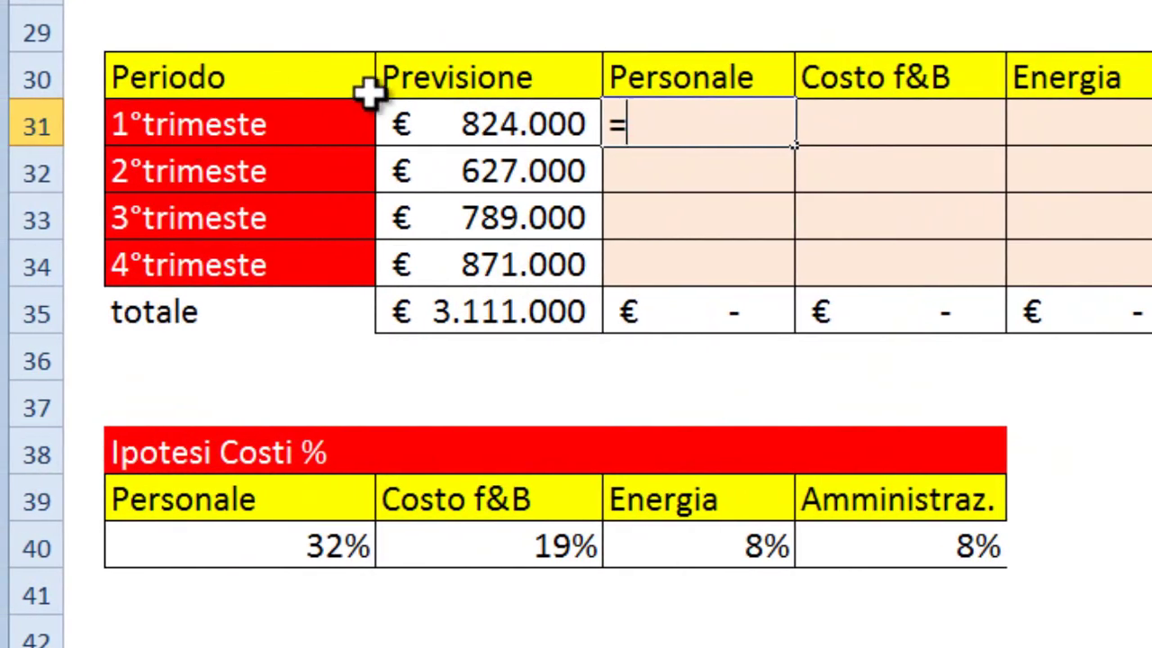
pyautogui.click(504, 129)
pyautogui.write('*')
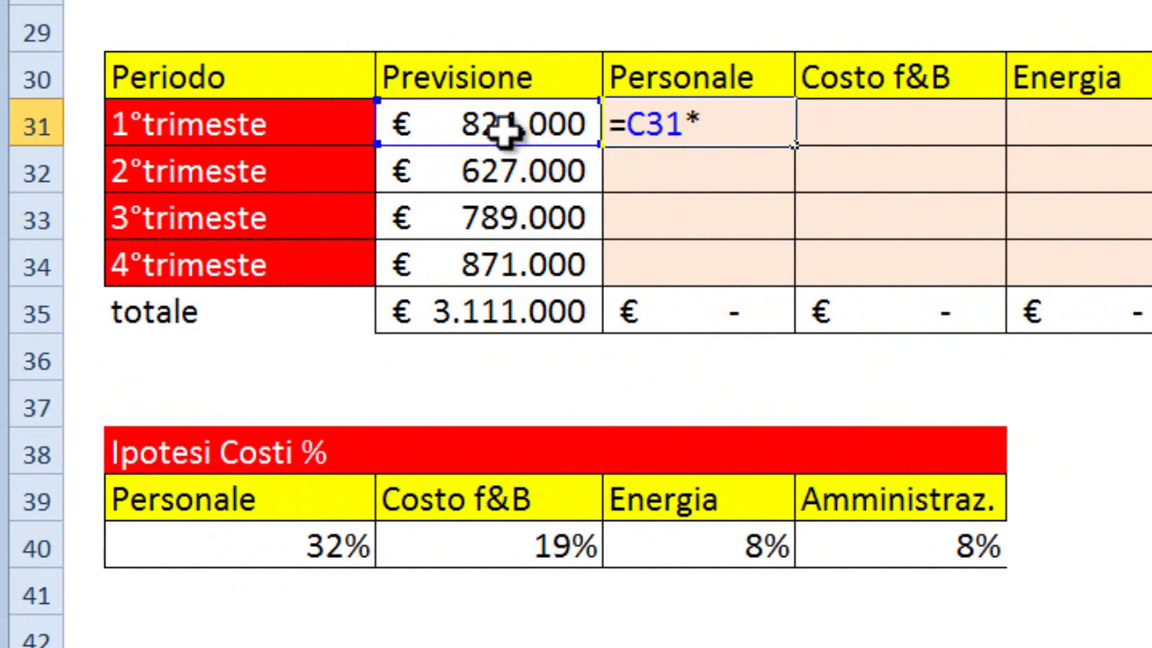
pyautogui.click(335, 545)
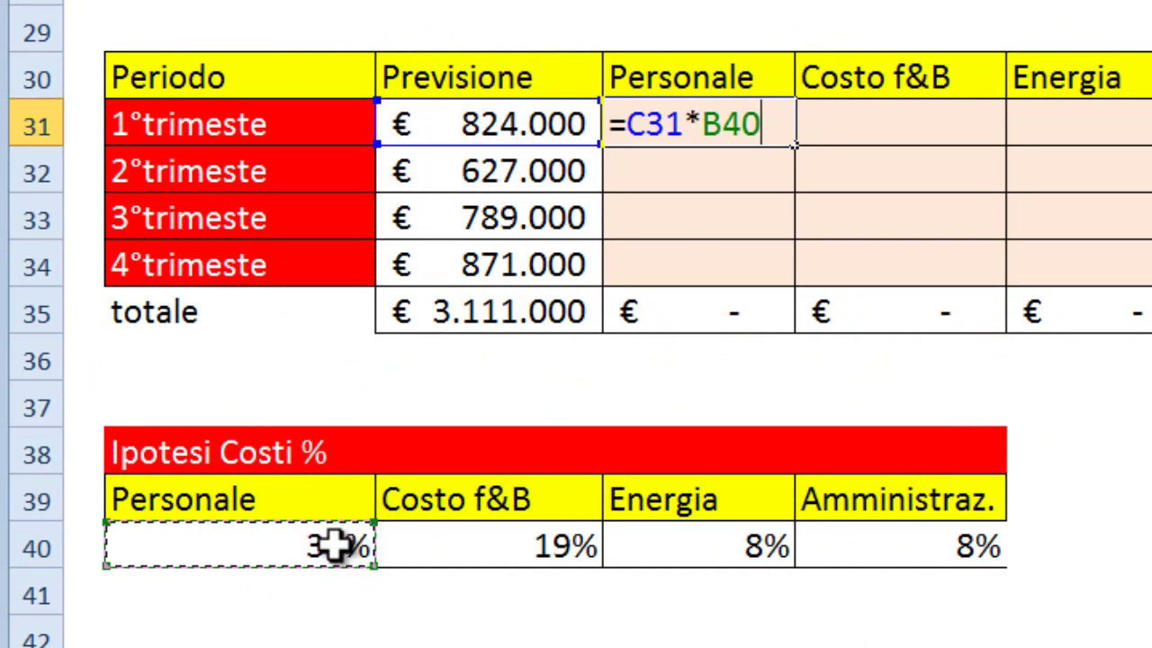
pyautogui.hotkey('ctrl', 'Return')
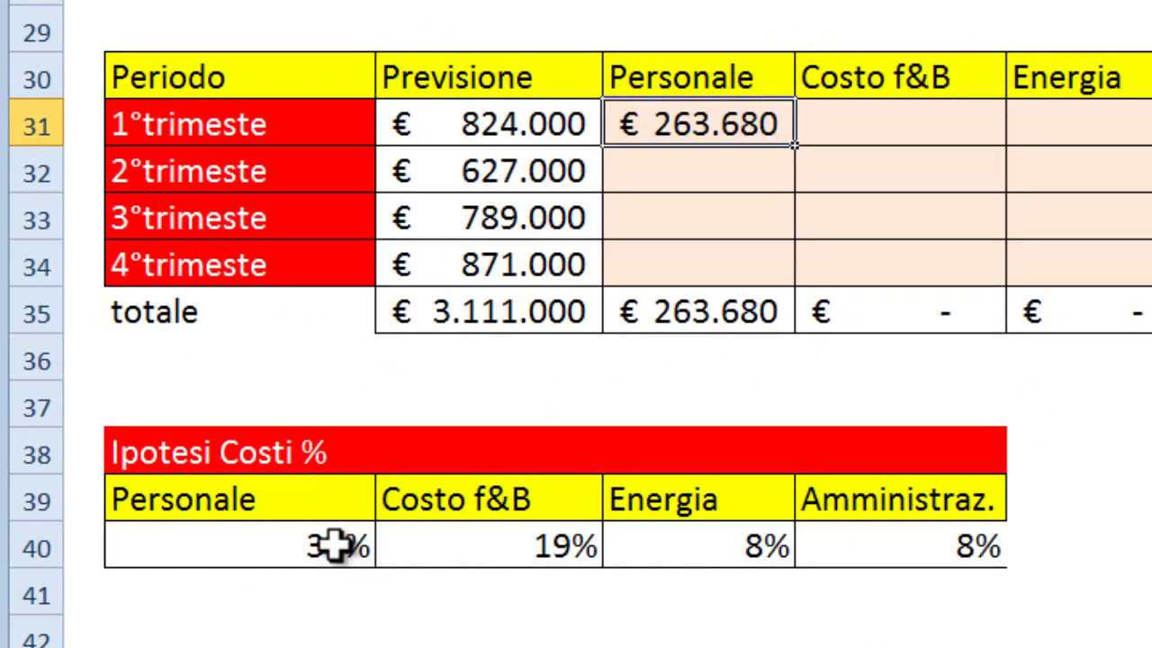
pyautogui.doubleClick(719, 126)
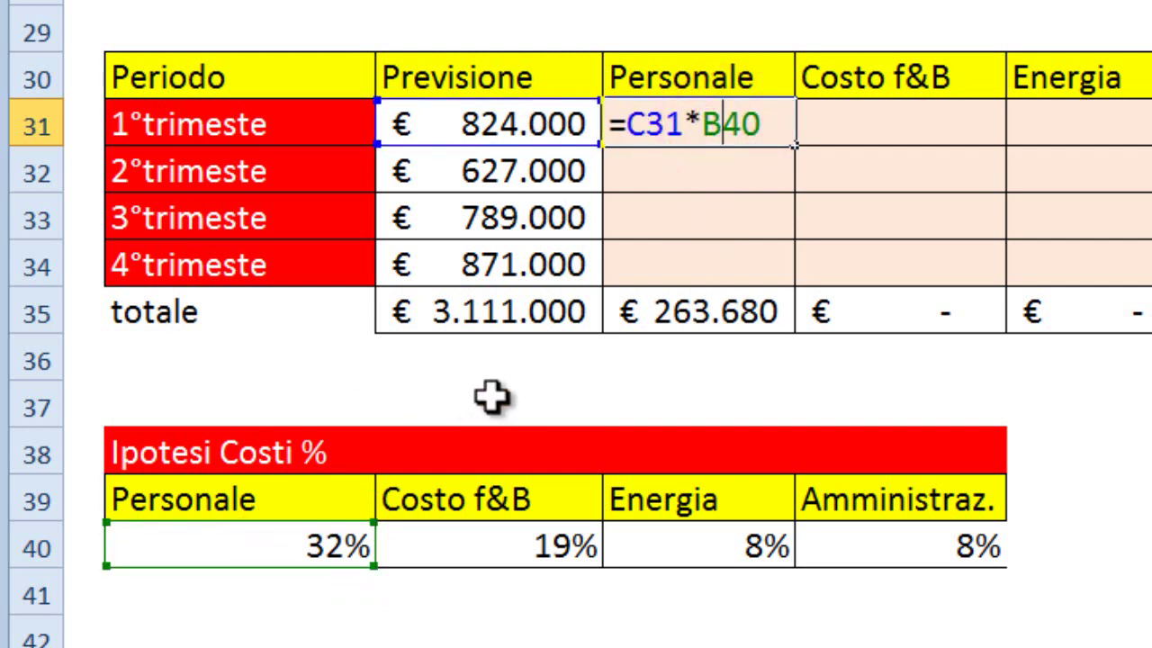
pyautogui.press('Escape')
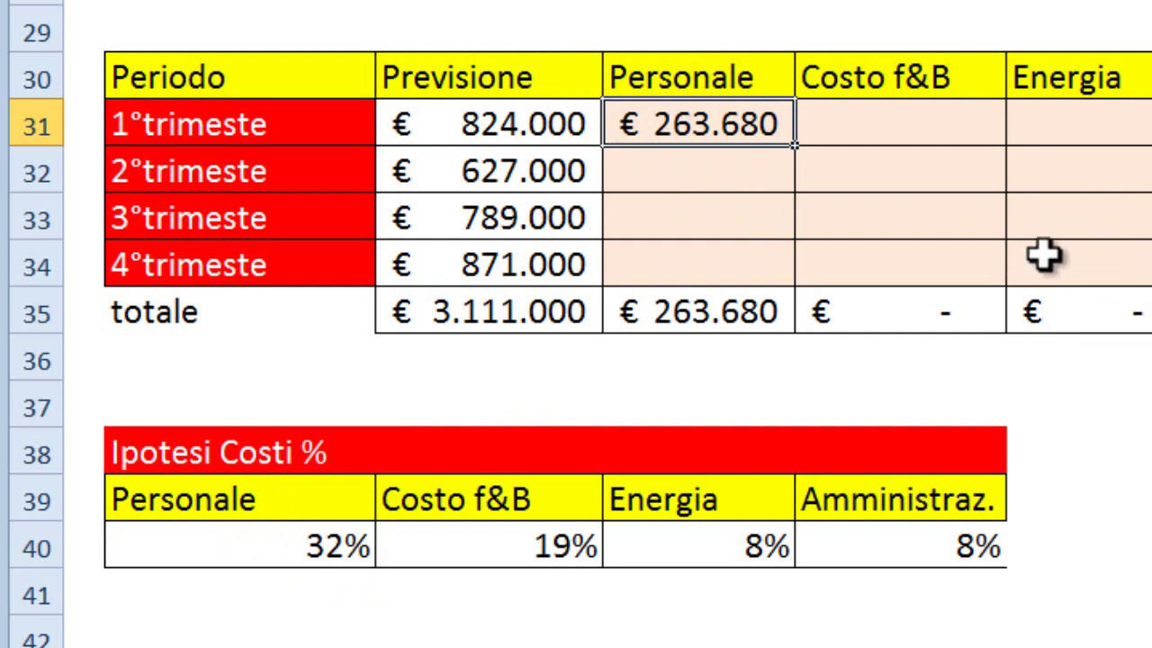
pyautogui.press('F2')
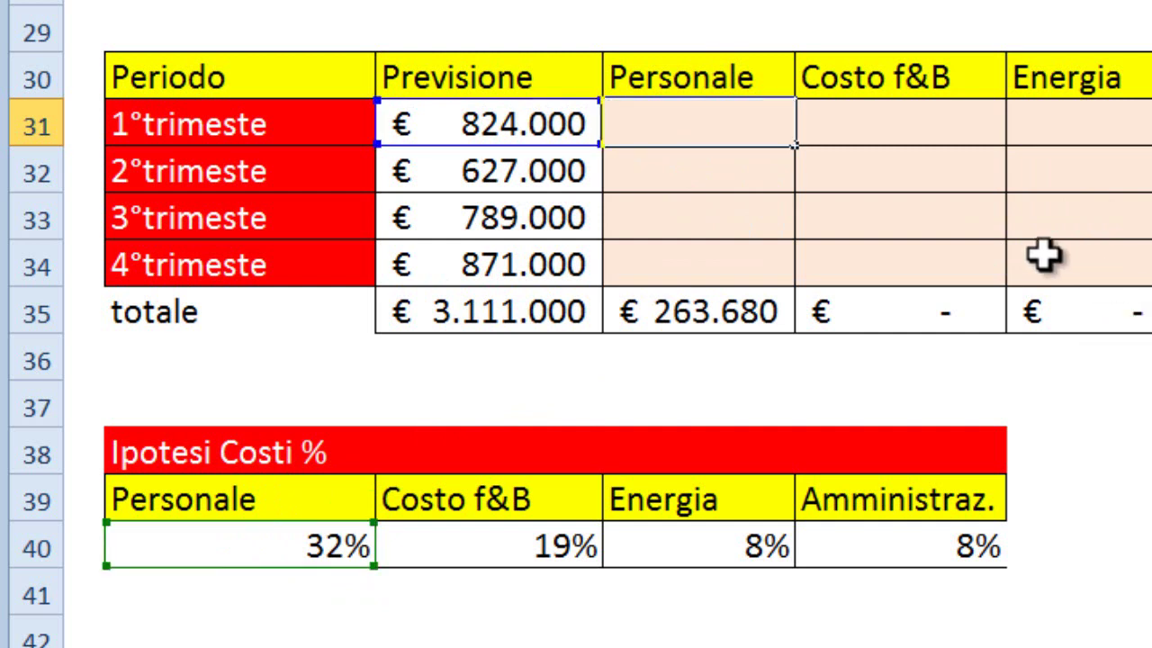
# - Enter the mixed-reference formula =$C31*B$40 in D31
pyautogui.write('=')
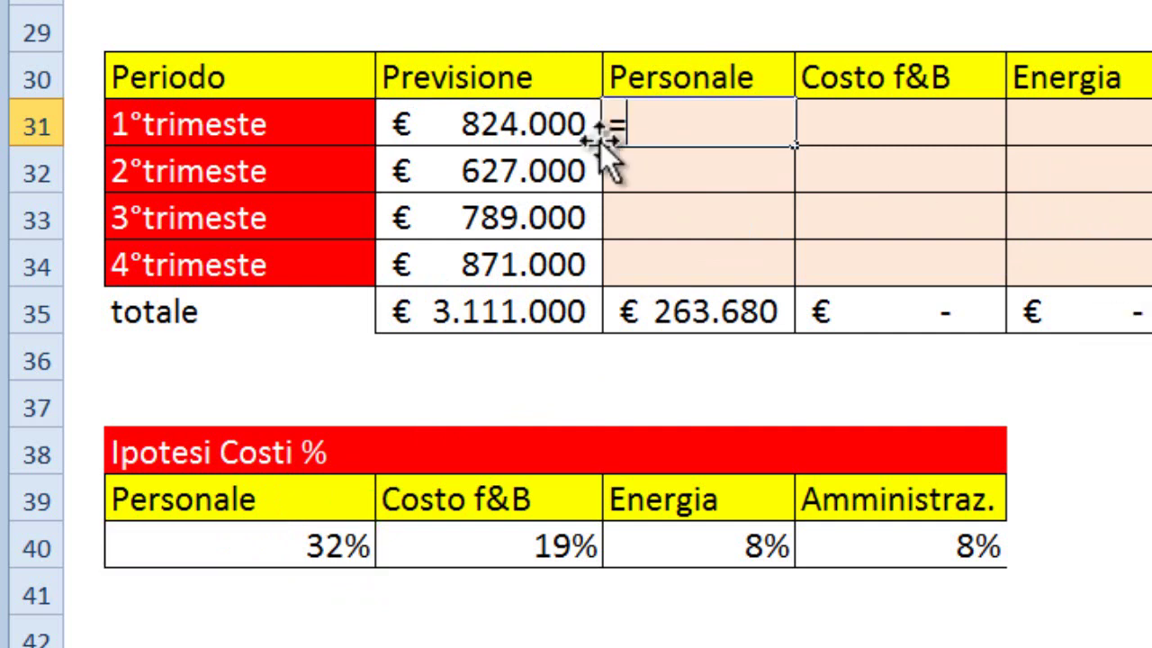
pyautogui.click(533, 123)
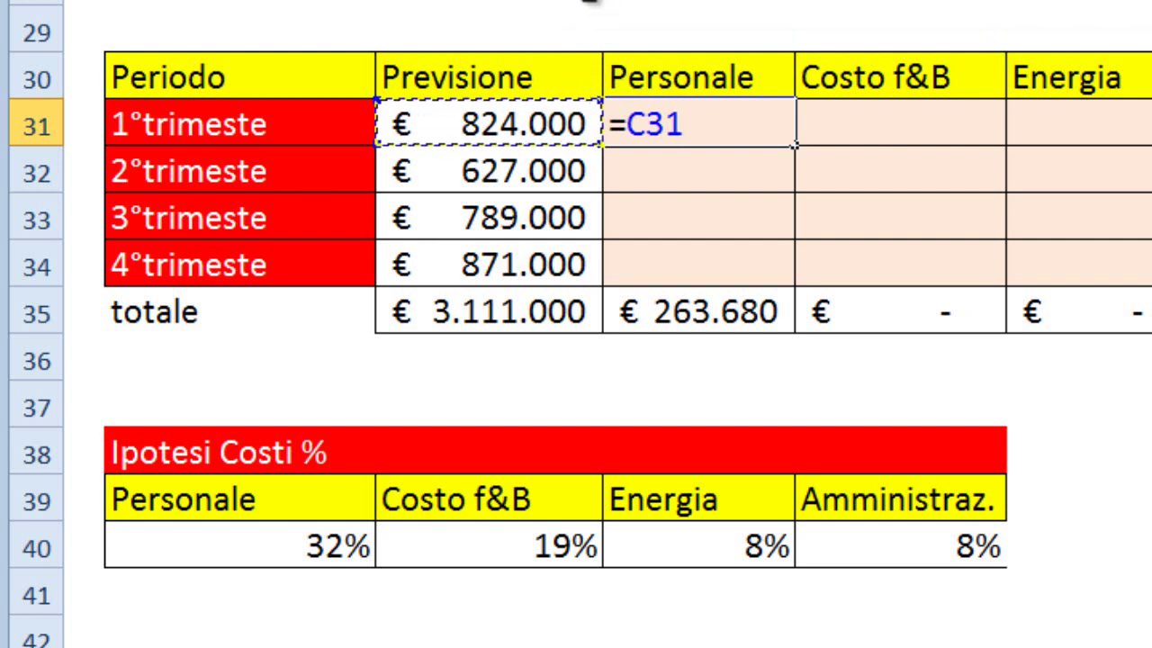
pyautogui.press('F4')
pyautogui.press('F4')
pyautogui.press('F4')
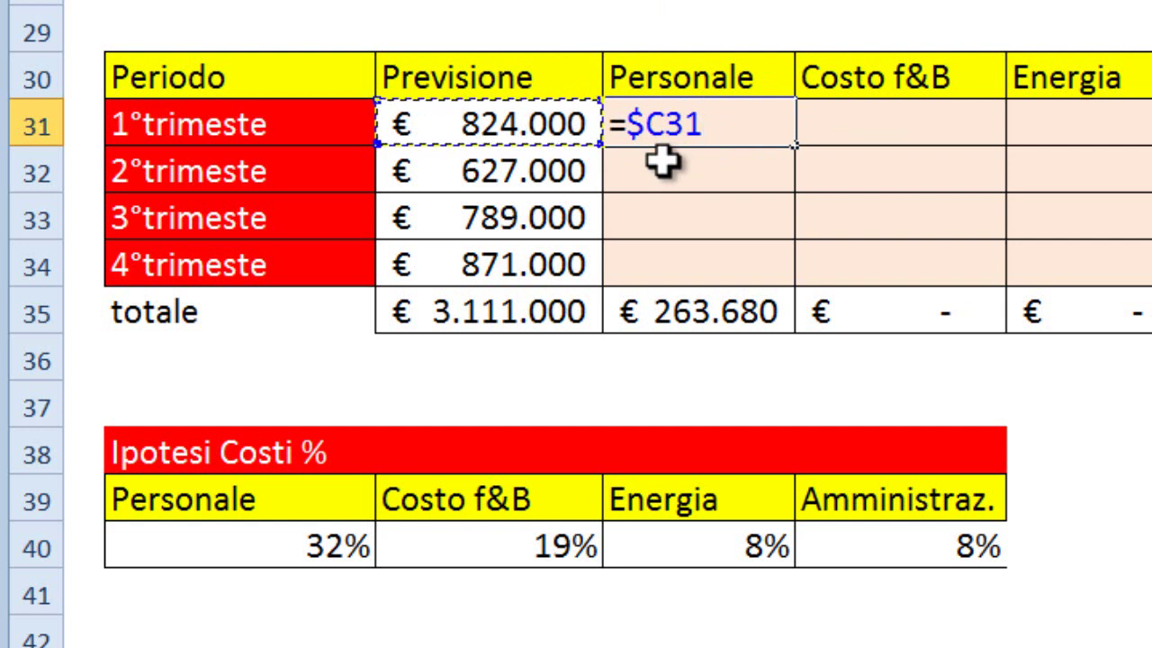
pyautogui.write('*')
pyautogui.click(316, 547)
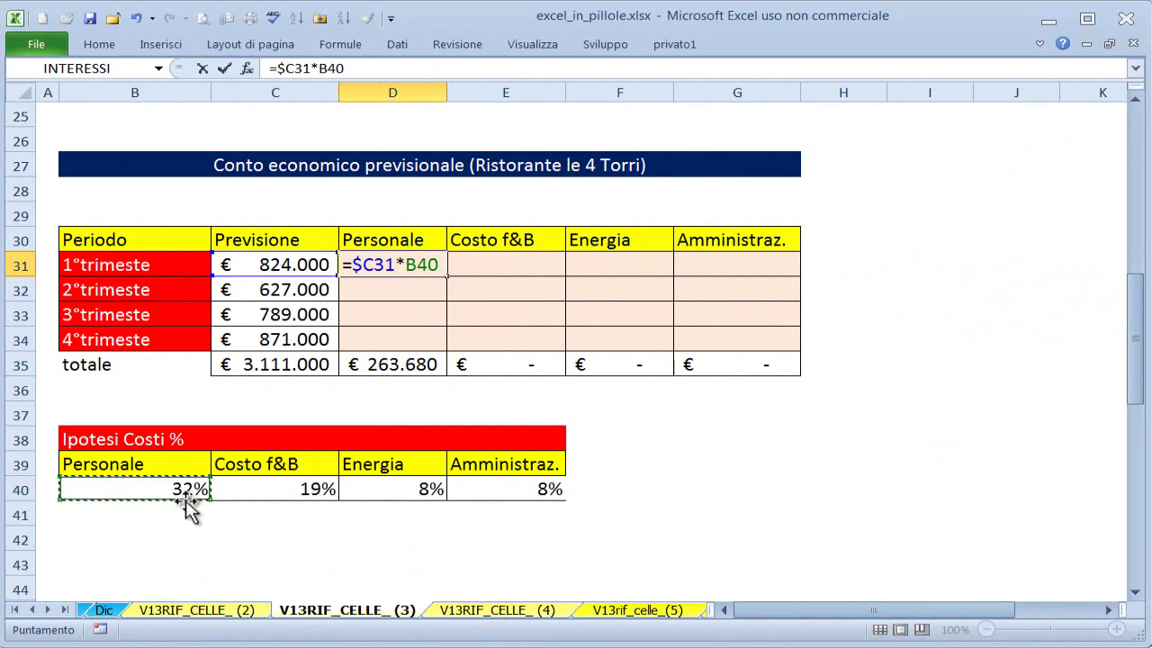
pyautogui.press('F4')
pyautogui.press('F4')
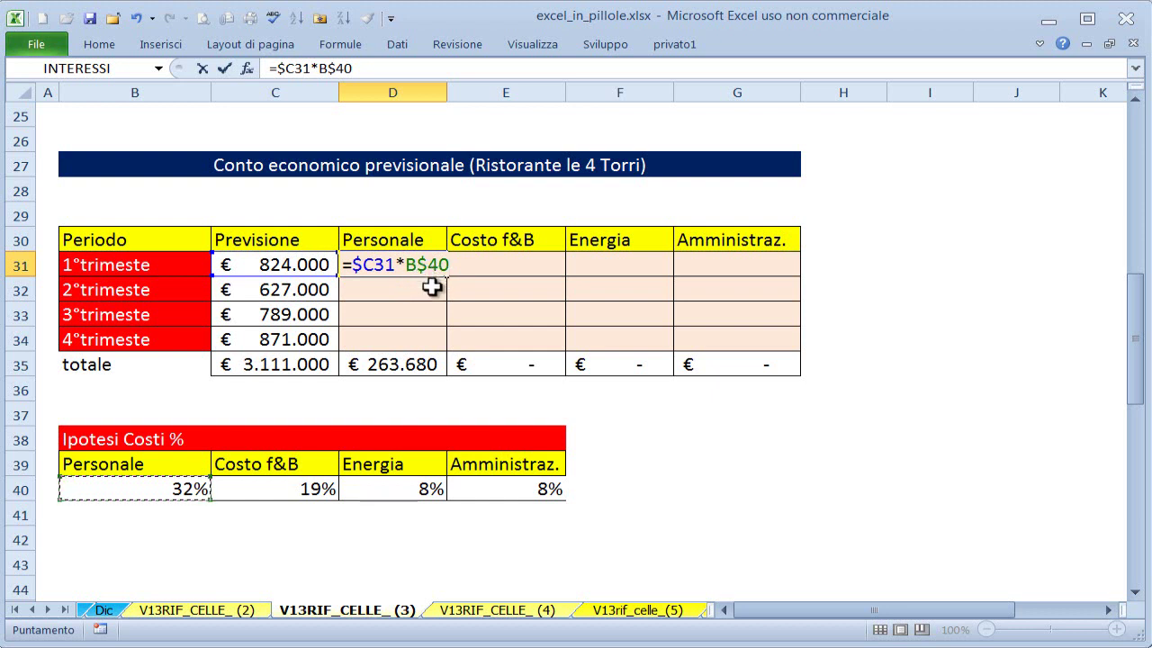
pyautogui.hotkey('ctrl', 'Return')
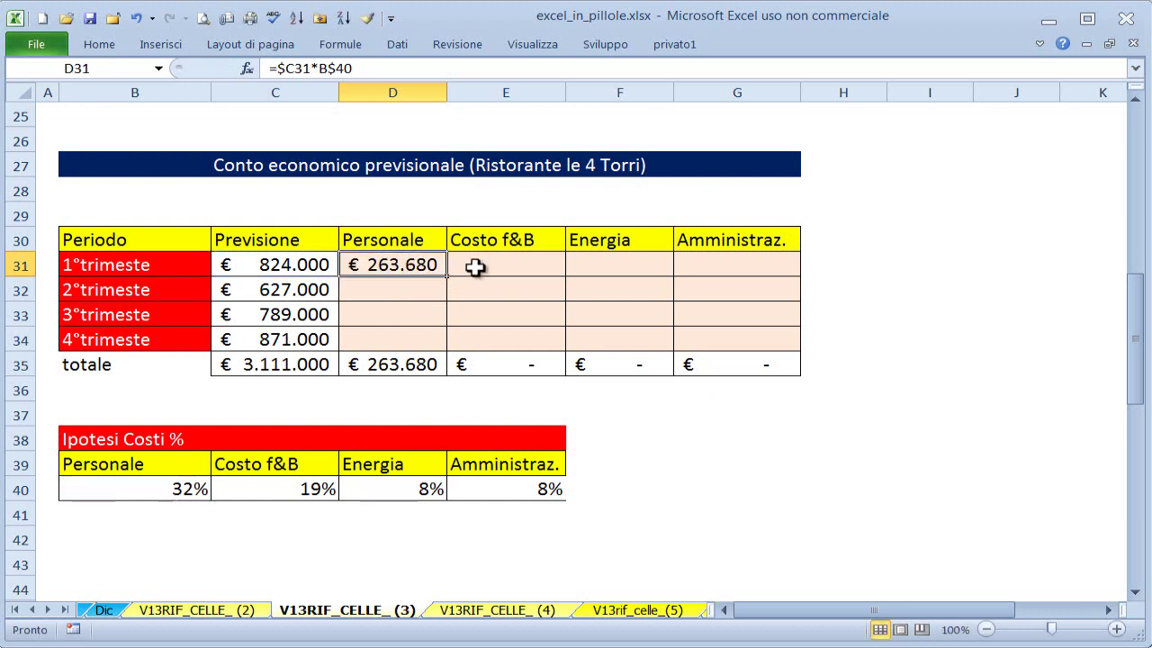
# - Copy the D31 formula down to row 34 and across to column G, then check G34
pyautogui.moveTo(447, 277)
pyautogui.mouseDown()
pyautogui.moveTo(447, 346)
pyautogui.moveTo(766, 342)
pyautogui.mouseUp()
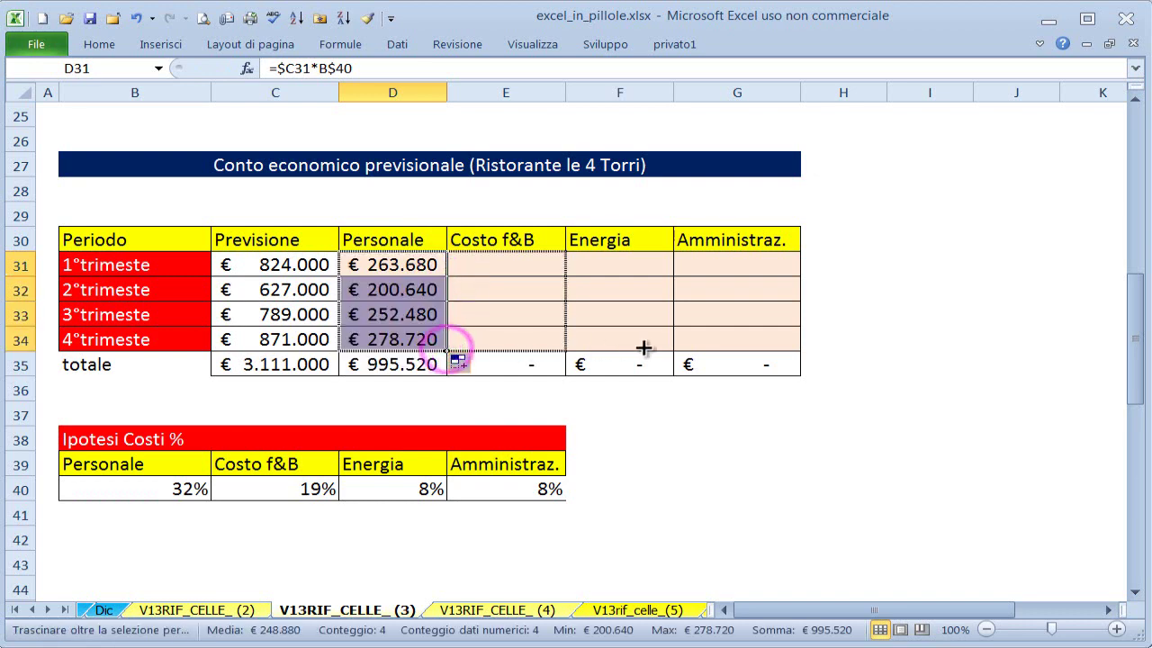
pyautogui.click(753, 421)
pyautogui.click(782, 334)
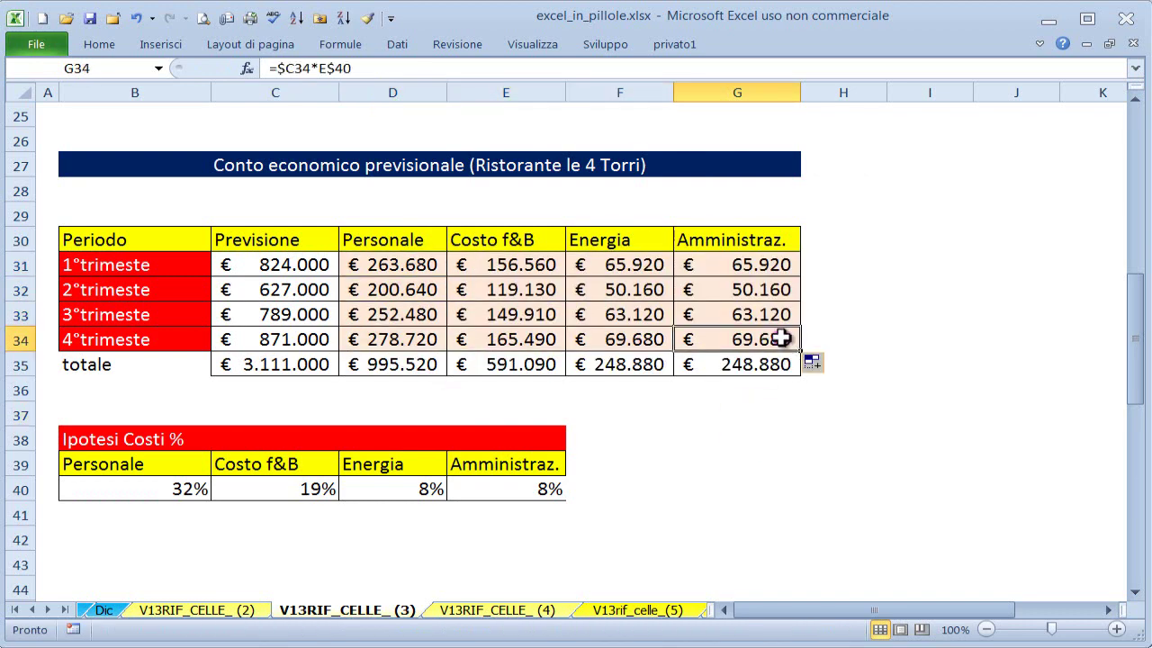
pyautogui.doubleClick(782, 337)
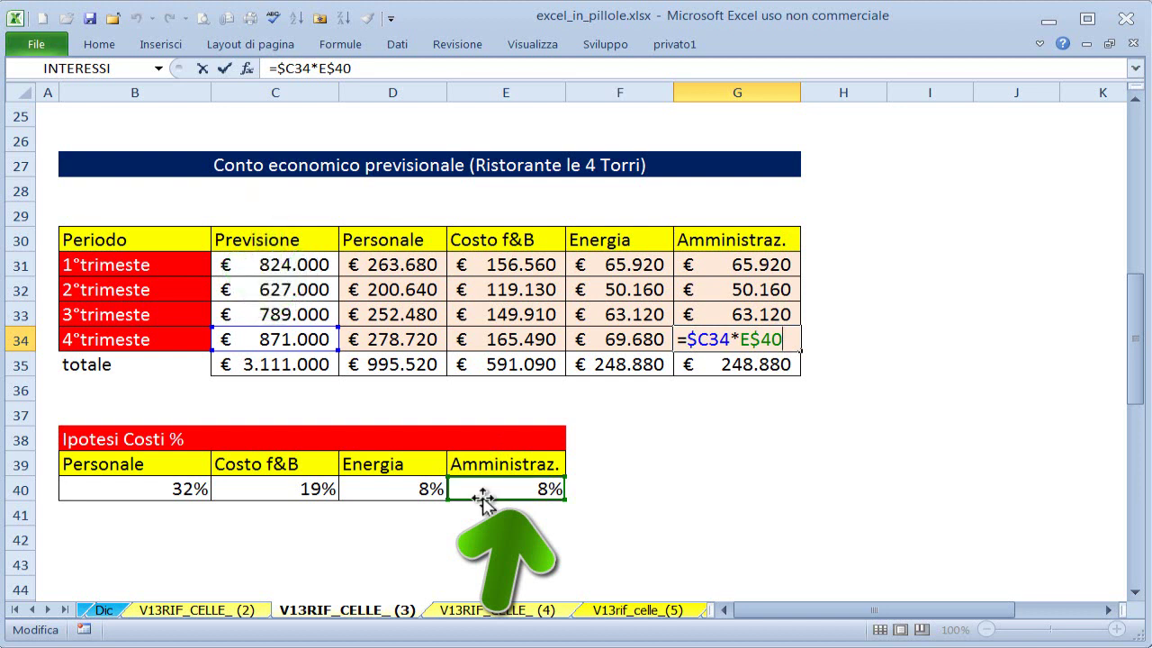
# - Switch to the V13RIF_CELLE_ (4) sheet and review the meat cuts in A6:A11 and A15:A20
pyautogui.click(459, 611)
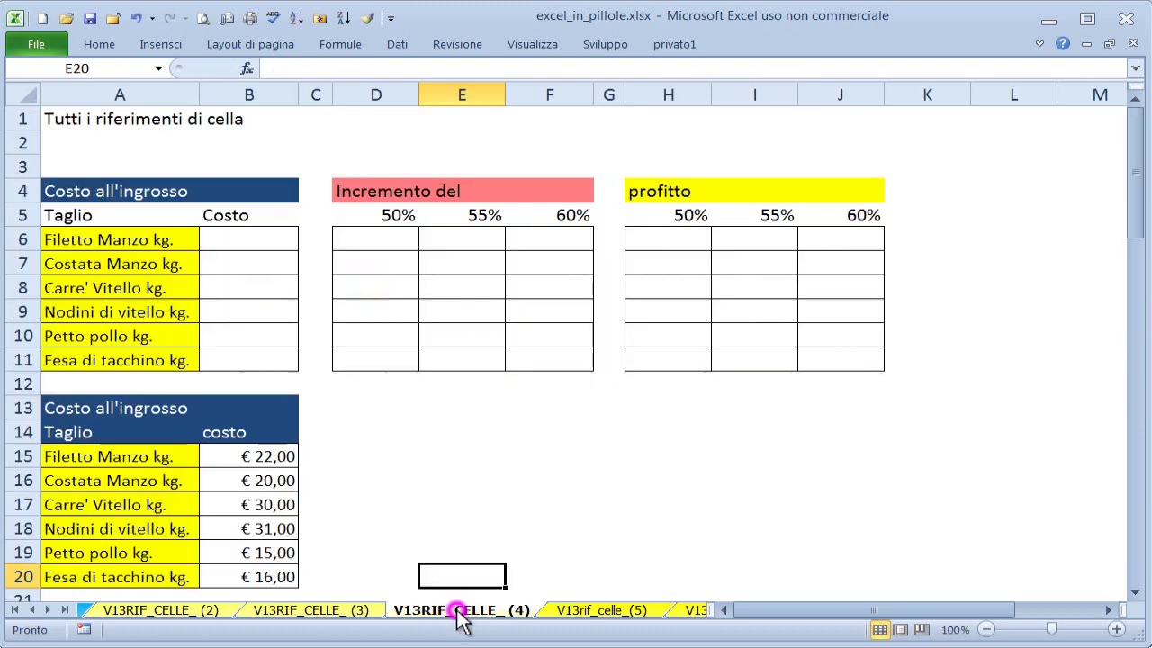
pyautogui.click(480, 481)
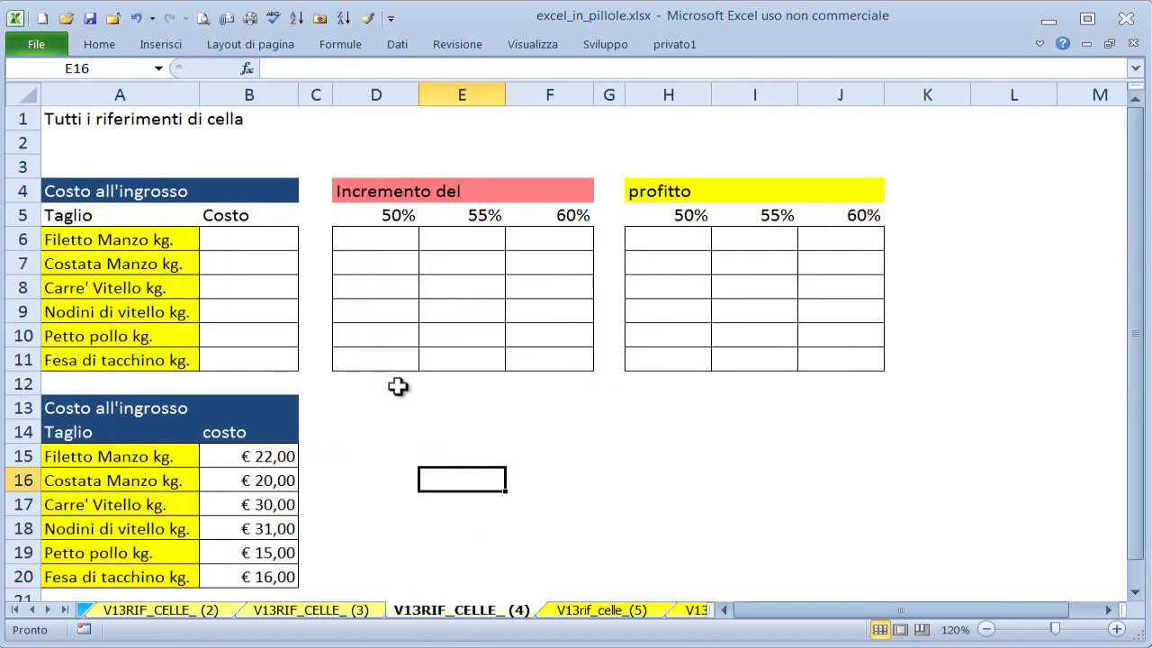
pyautogui.click(381, 429)
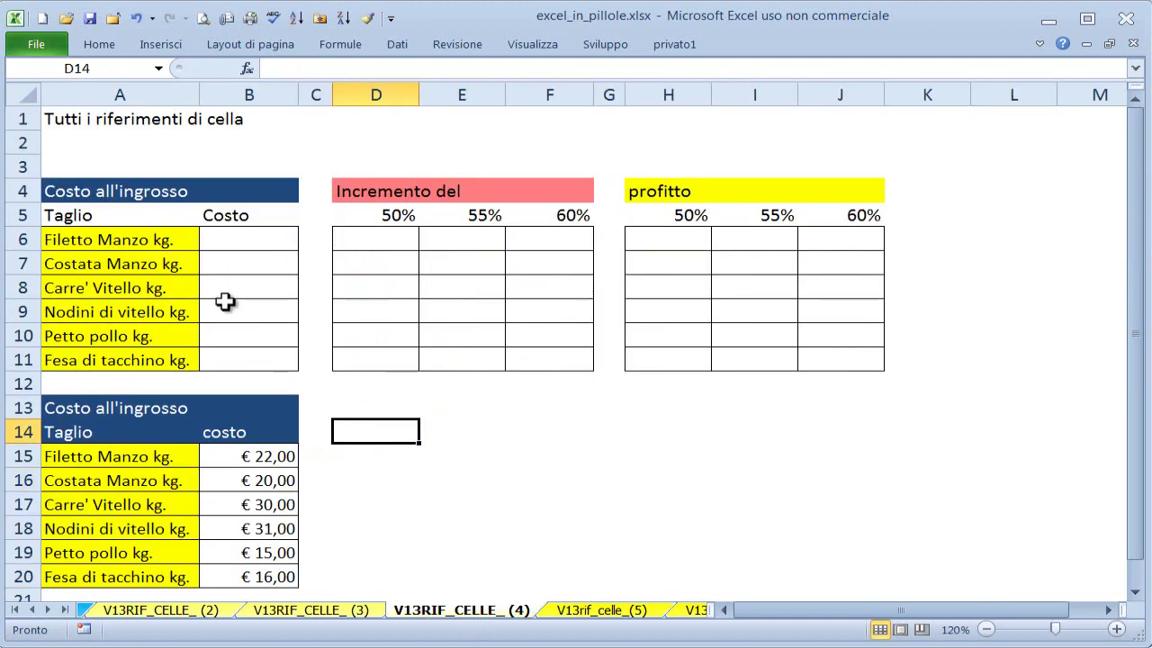
pyautogui.moveTo(129, 241); pyautogui.dragTo(131, 358)
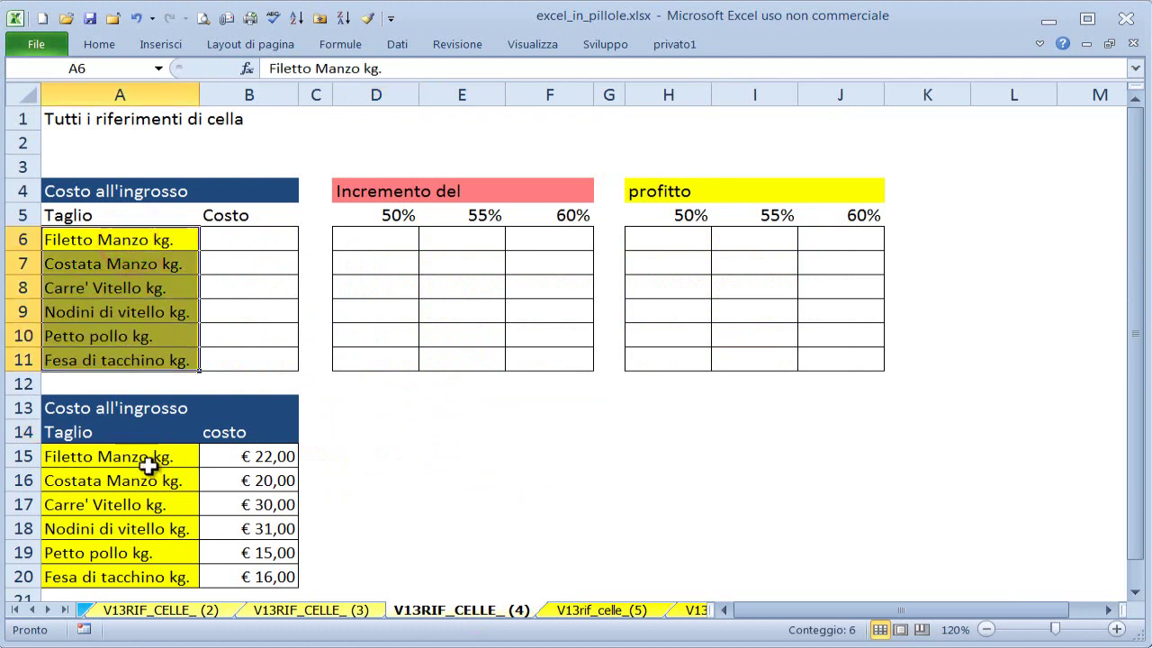
pyautogui.moveTo(149, 466); pyautogui.dragTo(168, 575)
pyautogui.click(410, 454)
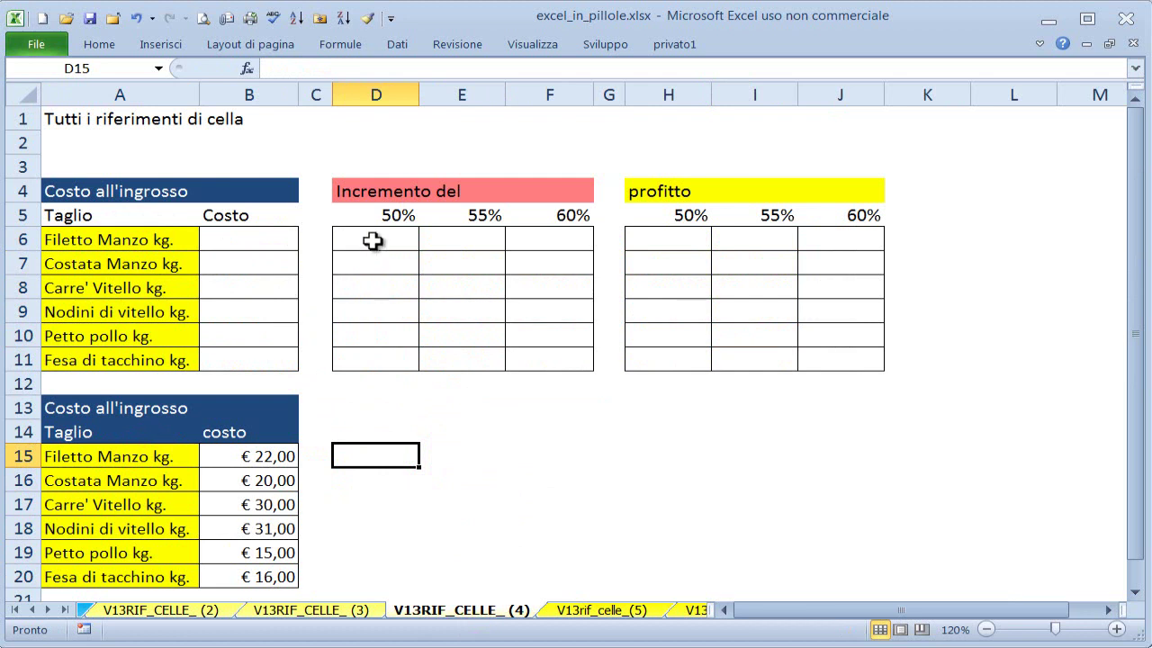
# - Review the empty 50%–60% Incremento grid and the Costo cells, then select B6
pyautogui.moveTo(372, 241); pyautogui.dragTo(575, 360)
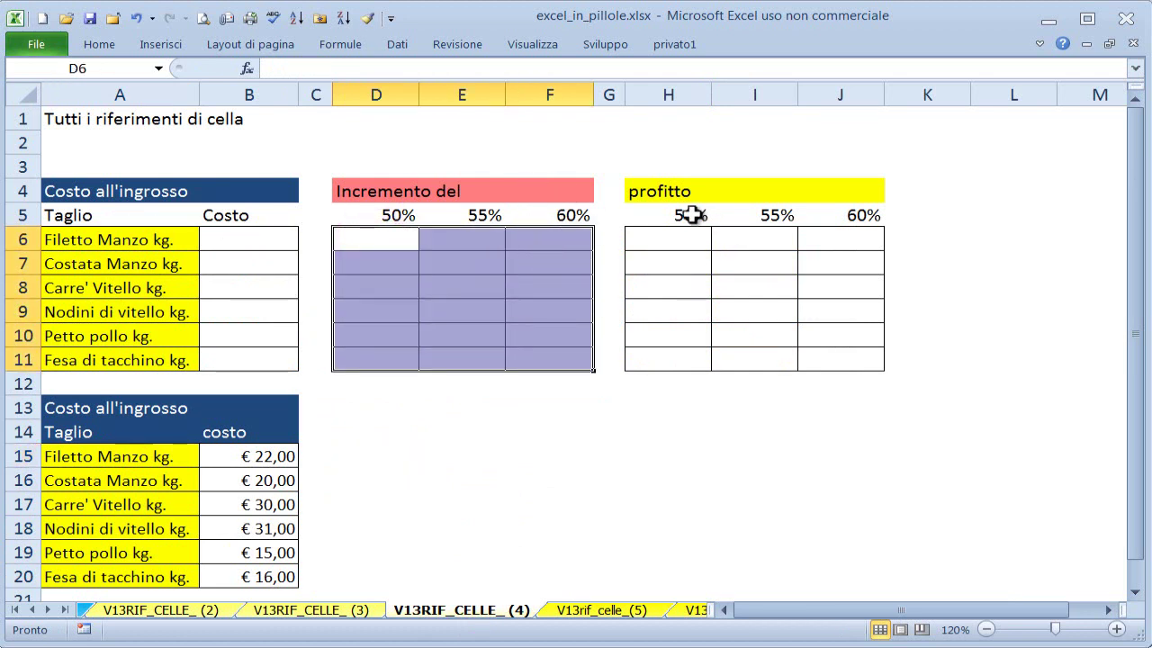
pyautogui.moveTo(691, 214); pyautogui.dragTo(813, 221)
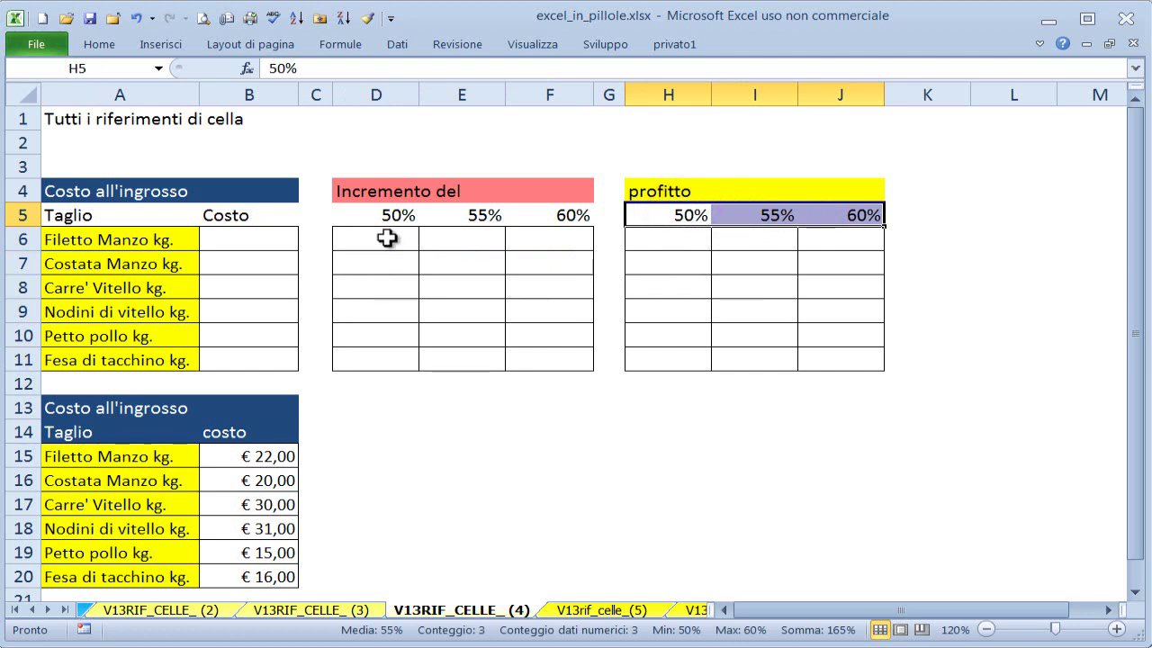
pyautogui.moveTo(390, 216); pyautogui.dragTo(396, 341)
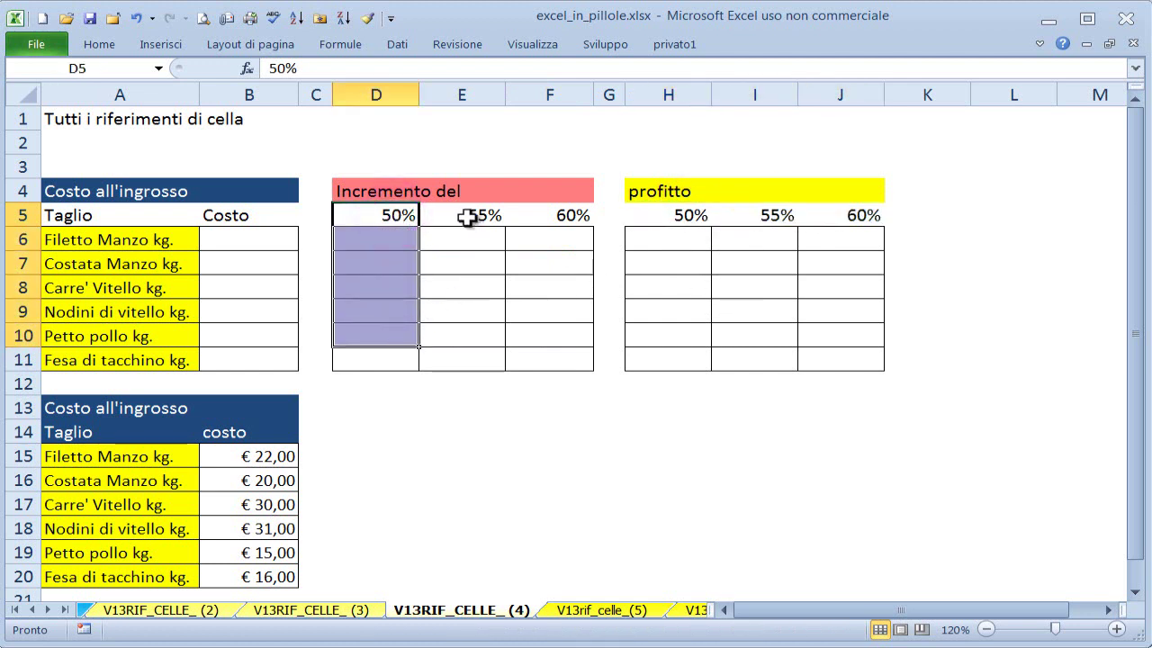
pyautogui.moveTo(466, 214); pyautogui.dragTo(465, 337)
pyautogui.moveTo(561, 217); pyautogui.dragTo(559, 344)
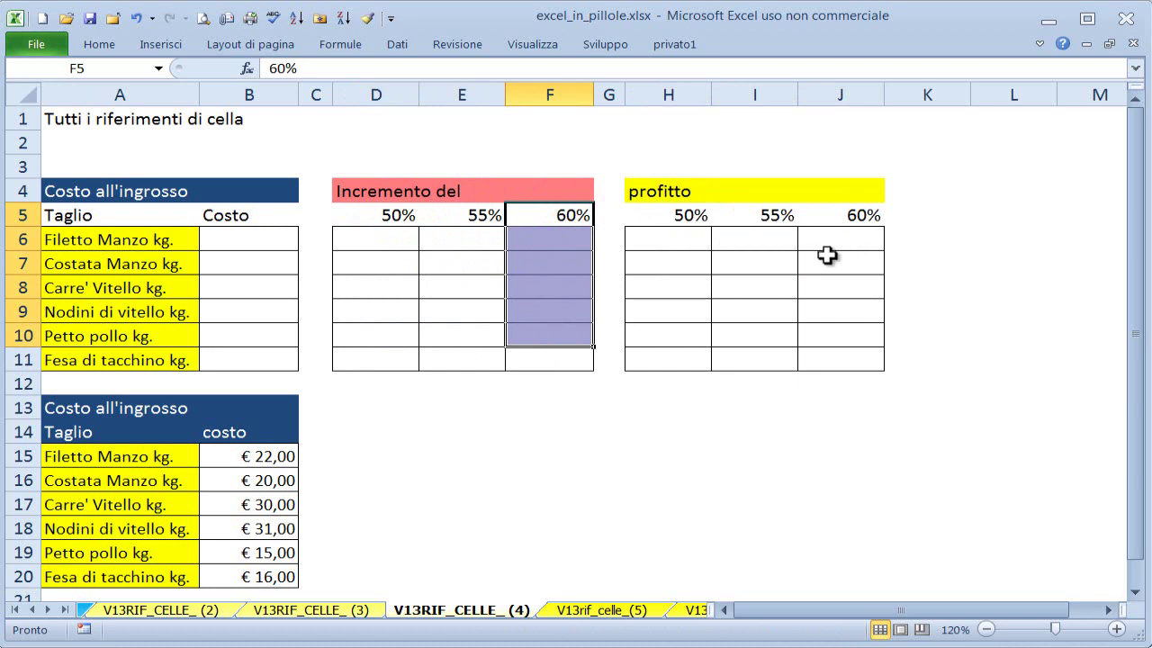
pyautogui.moveTo(265, 243); pyautogui.dragTo(263, 362)
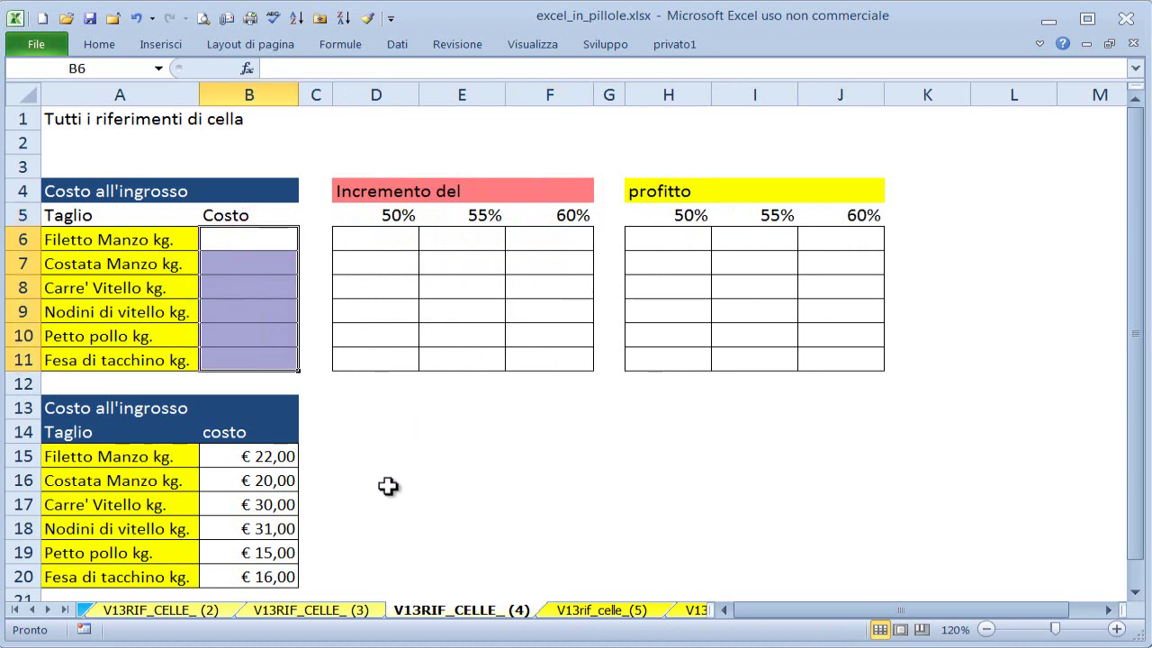
pyautogui.click(388, 426)
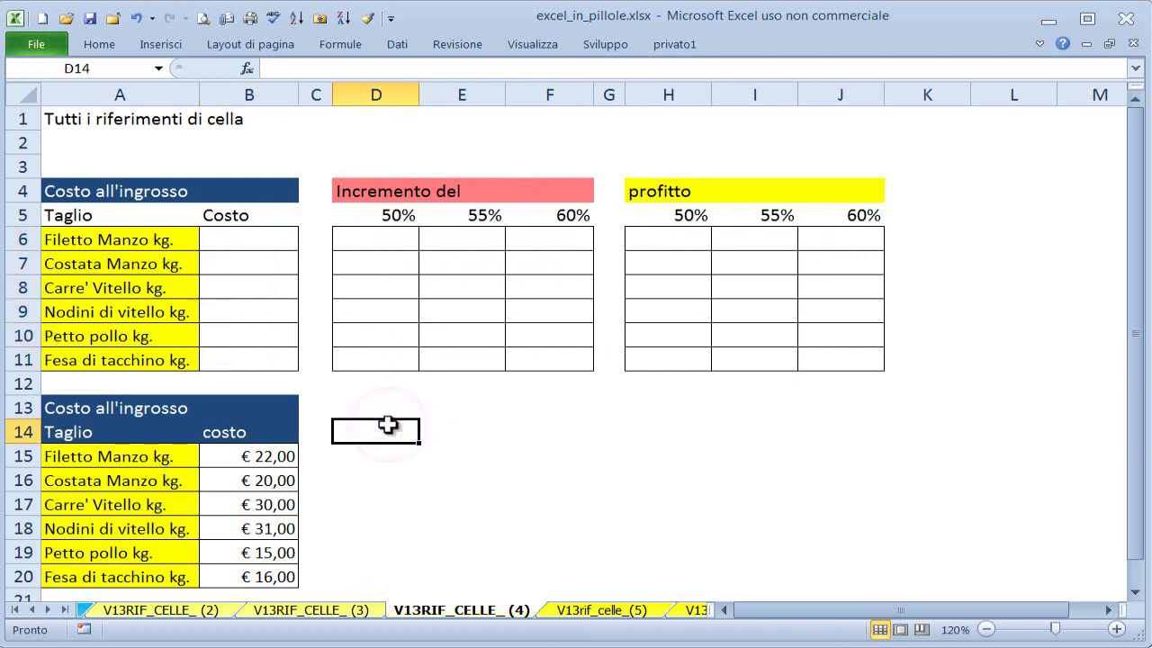
pyautogui.click(245, 235)
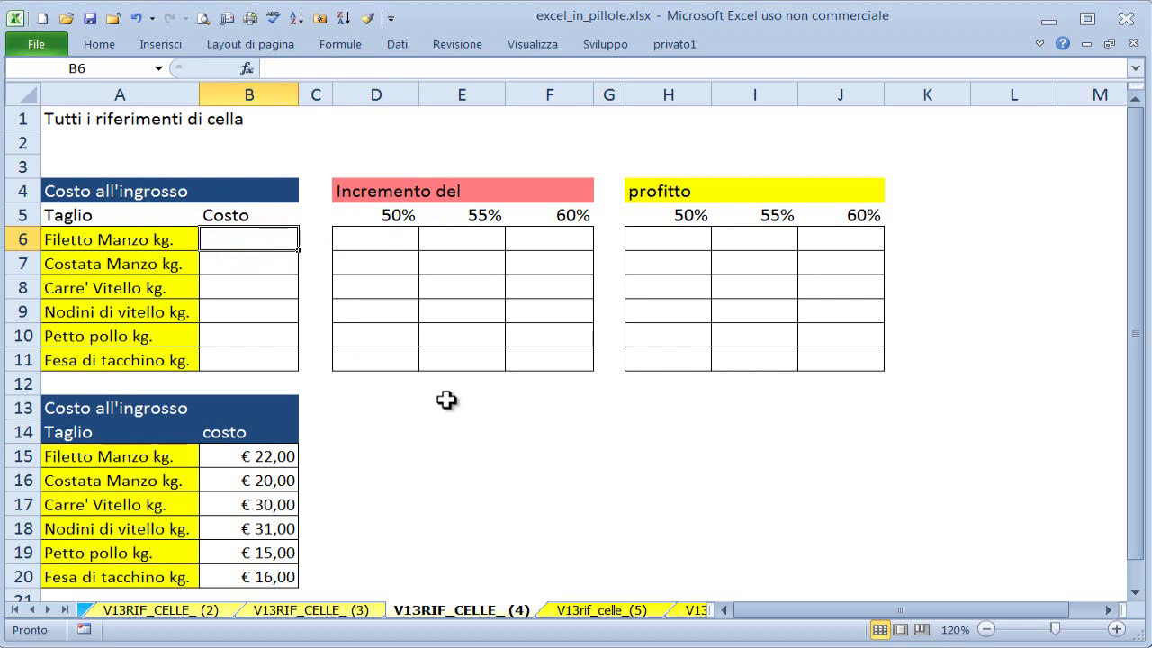
# - Link B6 to the wholesale cost with =B15 and fill it down to B11
pyautogui.write('=')
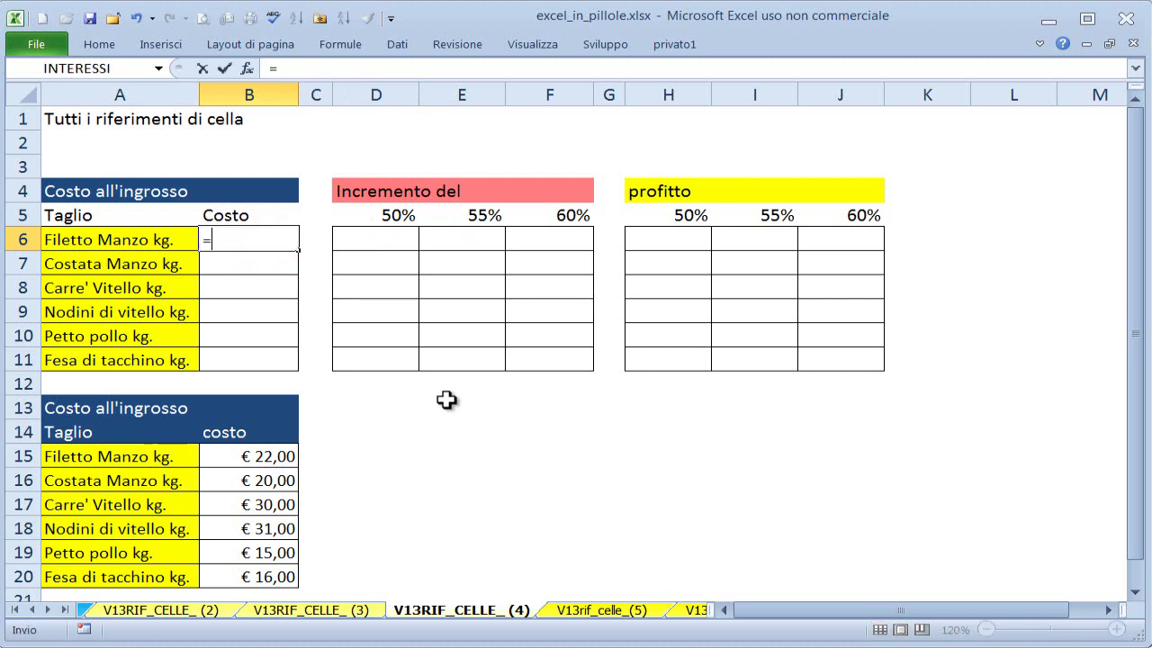
pyautogui.click(257, 459)
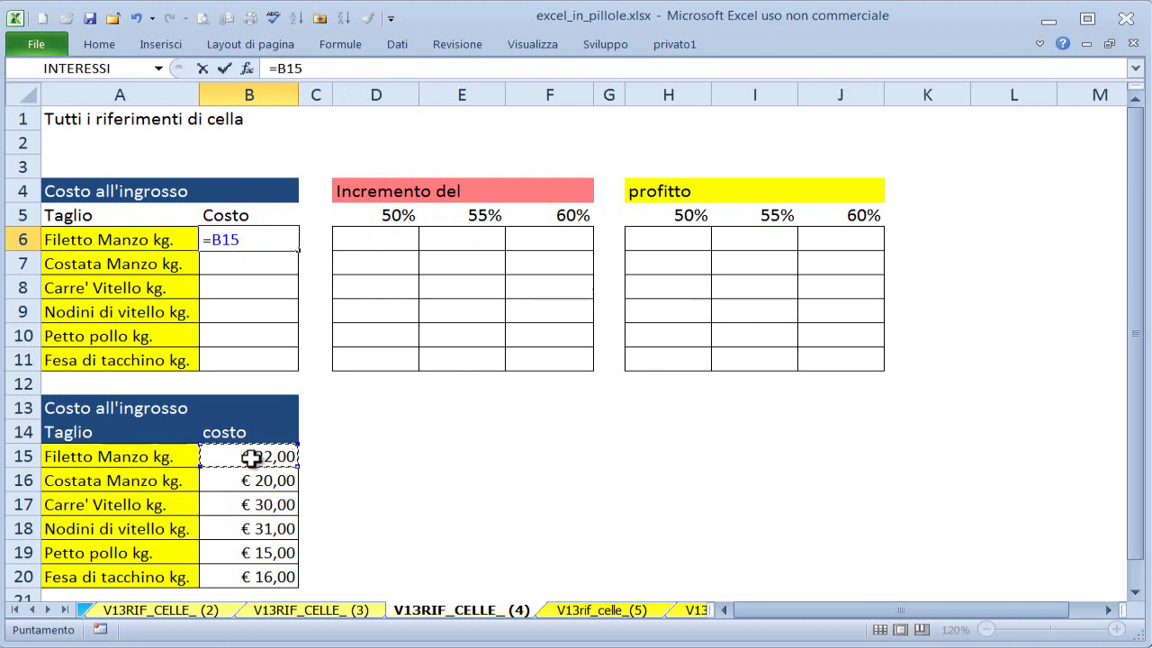
pyautogui.hotkey('ctrl', 'Return')
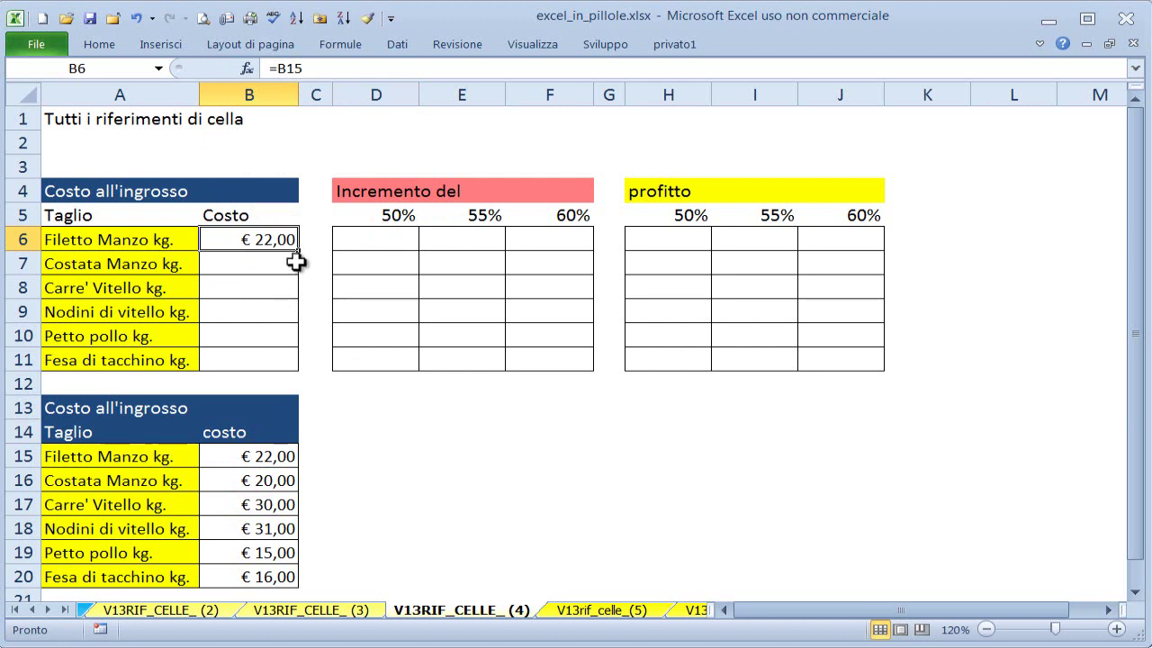
pyautogui.moveTo(300, 253); pyautogui.dragTo(300, 254)
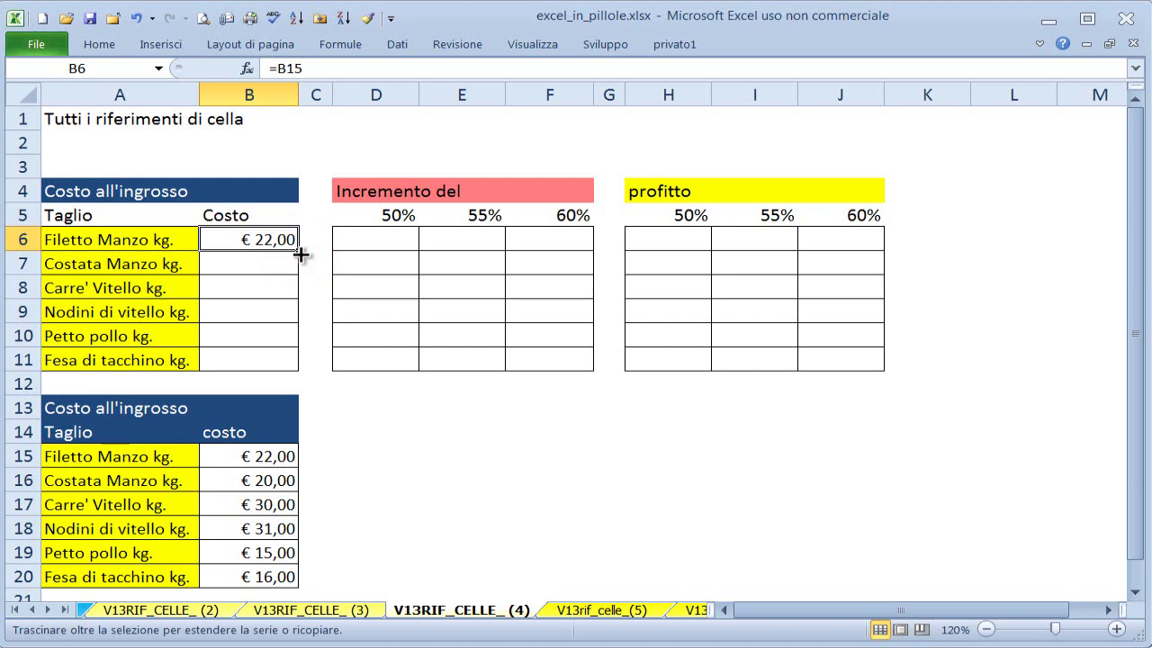
pyautogui.moveTo(300, 255); pyautogui.dragTo(298, 368)
pyautogui.click(388, 406)
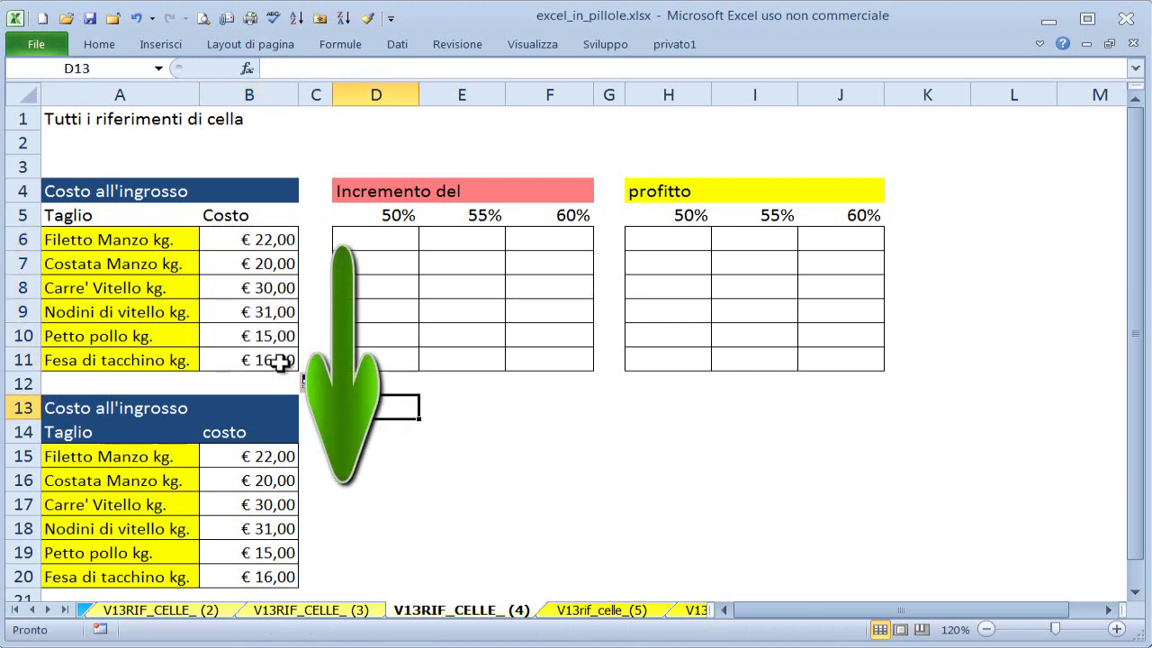
# - Confirm B11 refers to B20 (€ 16,00), then mark out the Incremento grid D6:F11
pyautogui.click(281, 361)
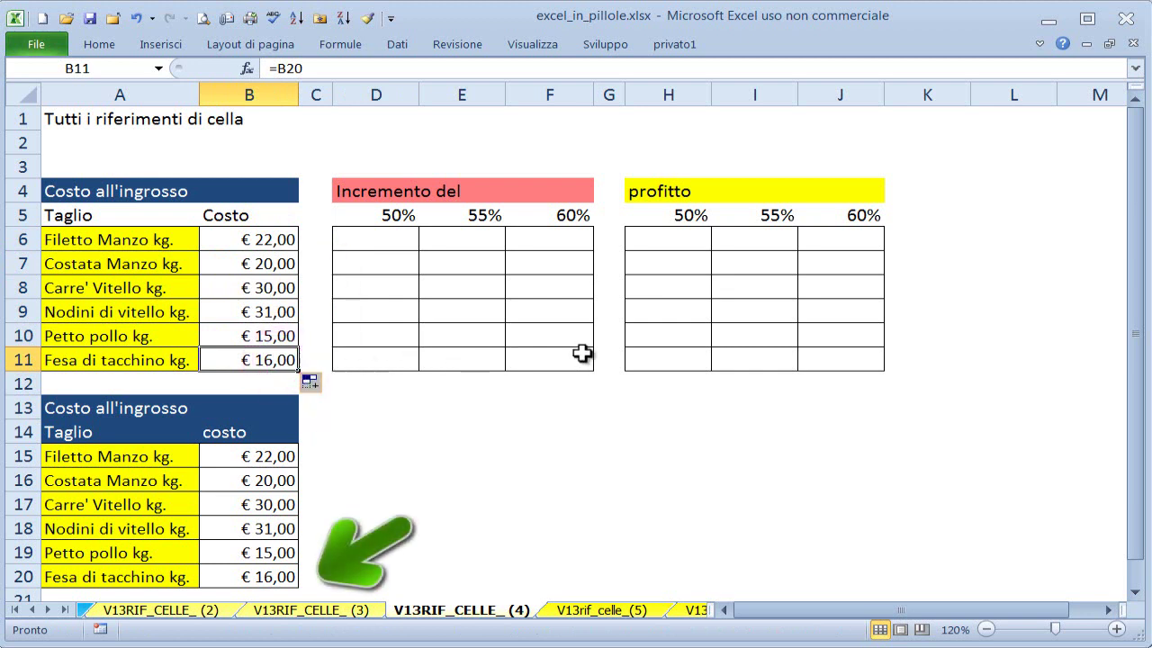
pyautogui.press('F2')
pyautogui.click(256, 565)
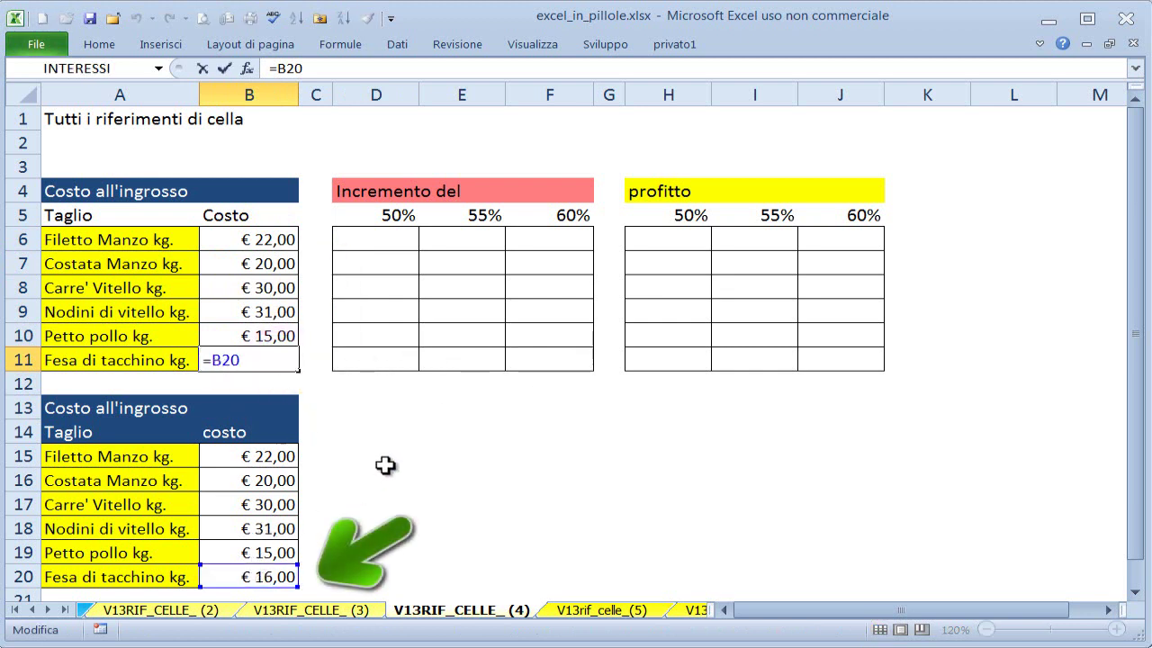
pyautogui.hotkey('ctrl', 'Return')
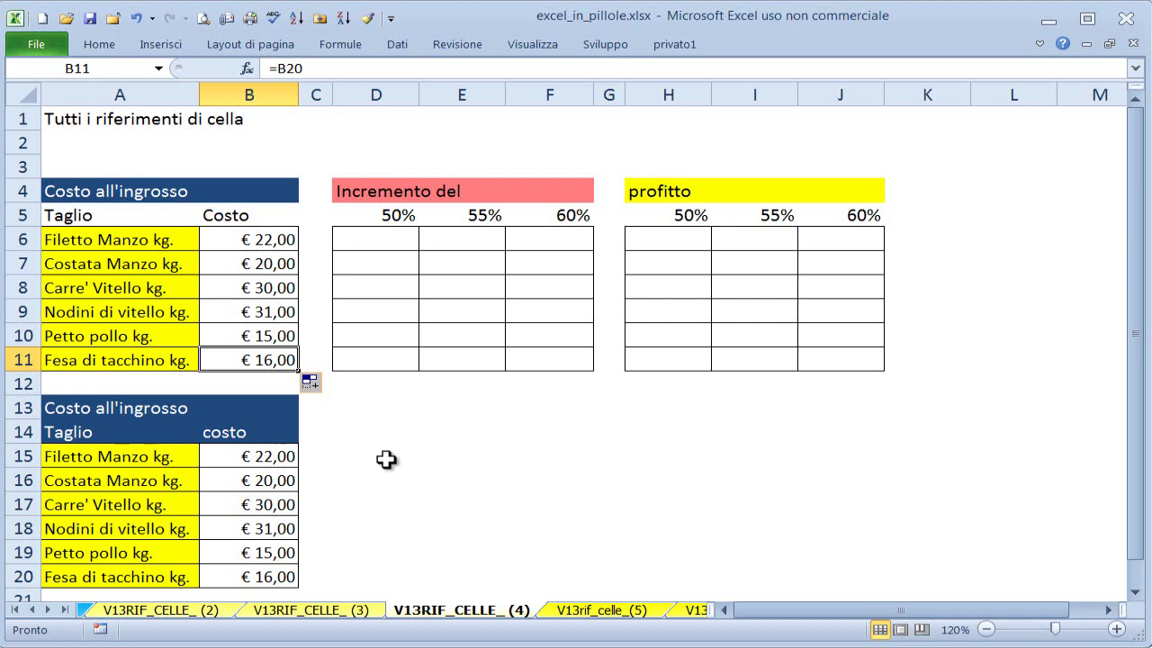
pyautogui.moveTo(396, 236); pyautogui.dragTo(554, 358)
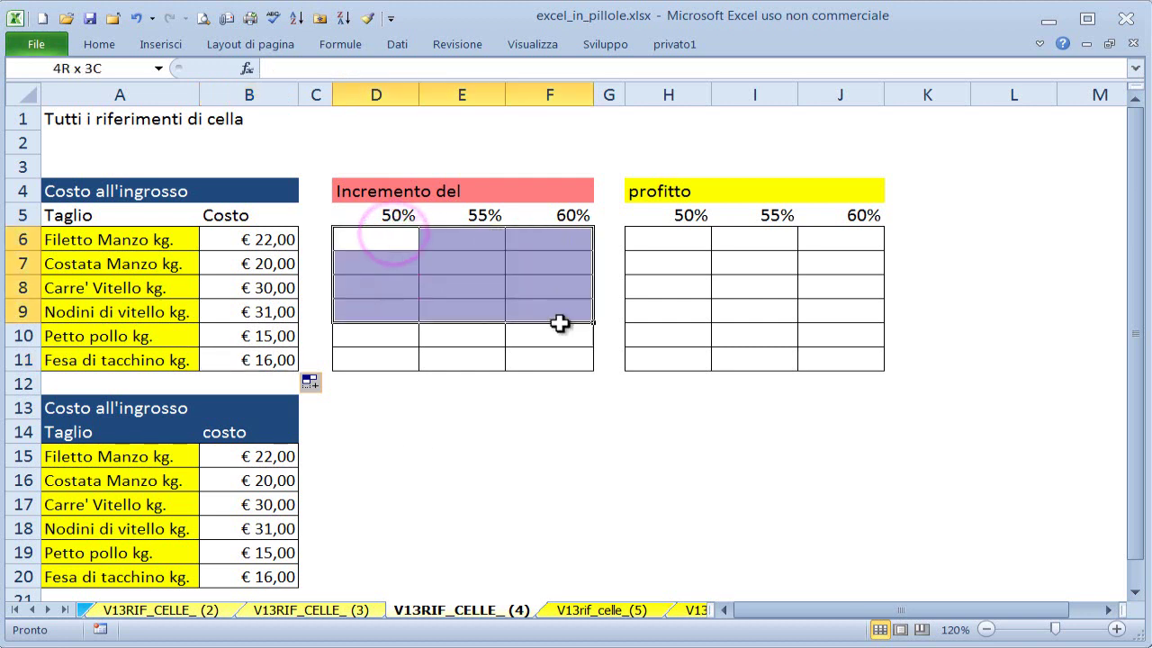
pyautogui.click(360, 238)
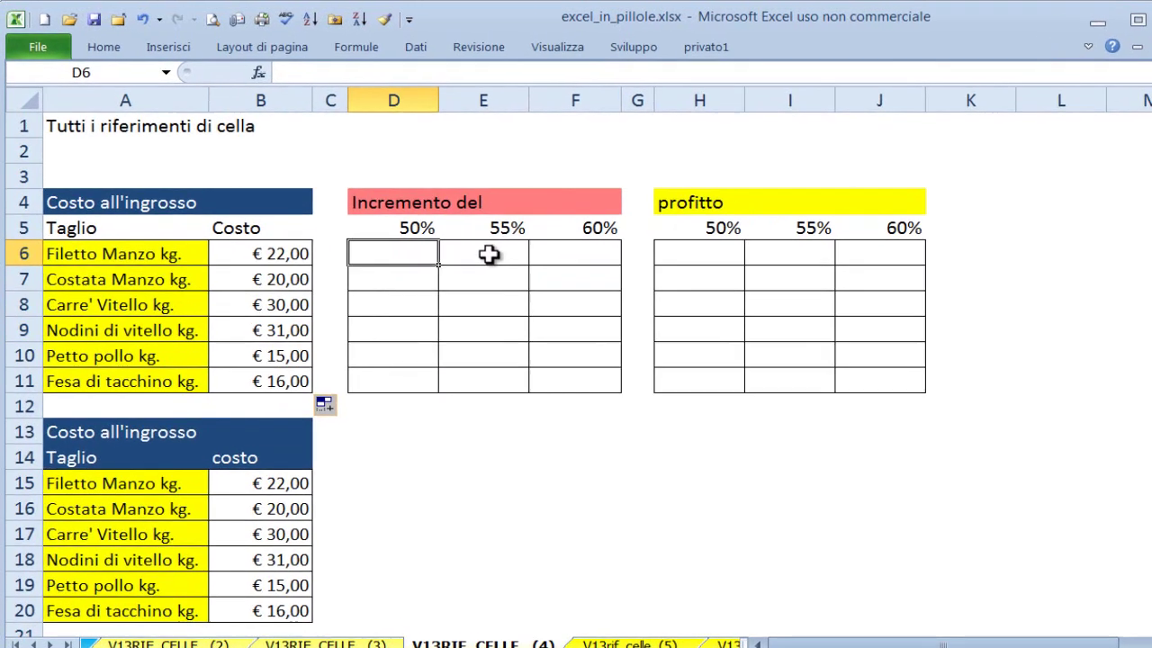
# - Begin D6's formula as =$B6, locking only column B of the Filetto Manzo cost
pyautogui.click(468, 239)
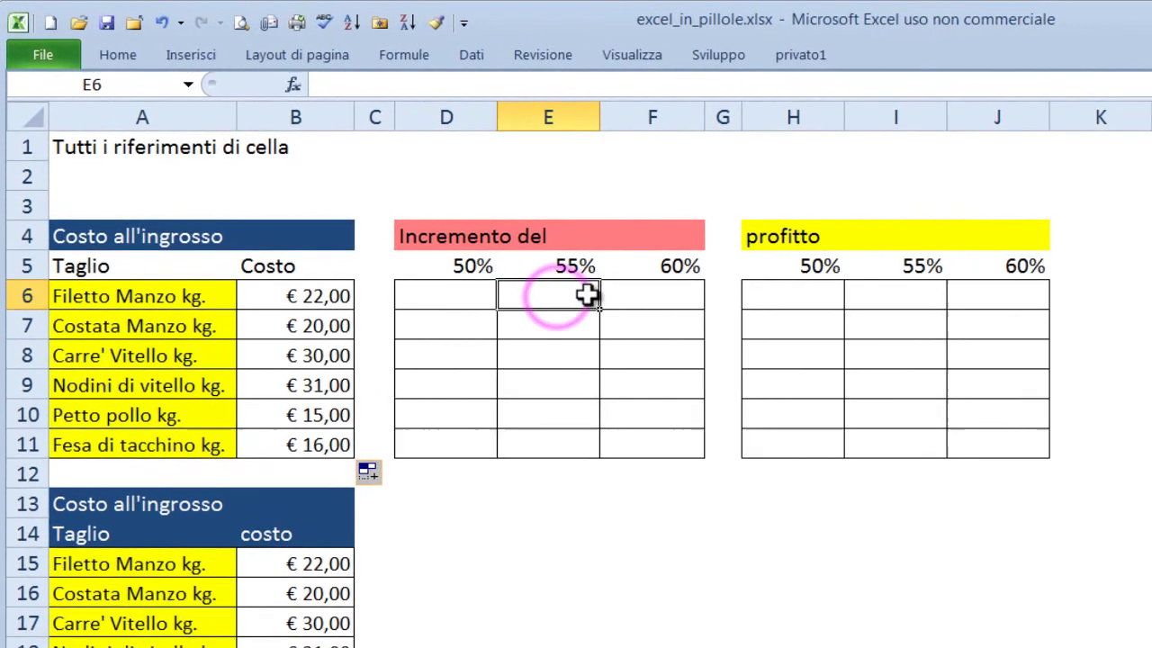
pyautogui.click(551, 239)
pyautogui.click(486, 324)
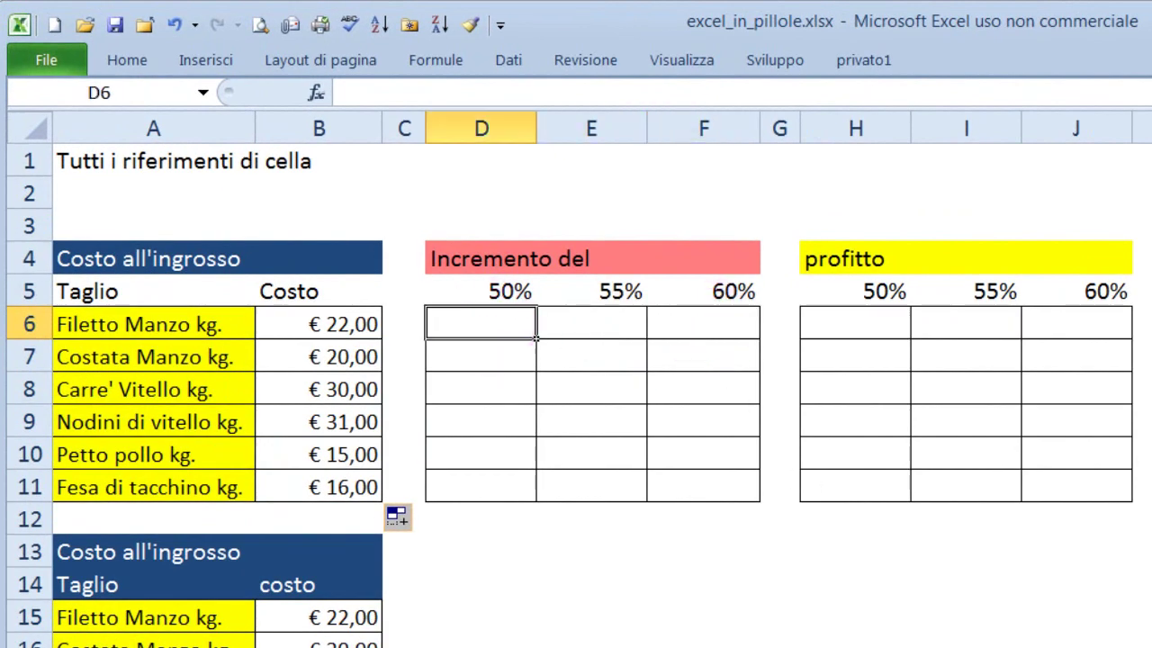
pyautogui.write('=')
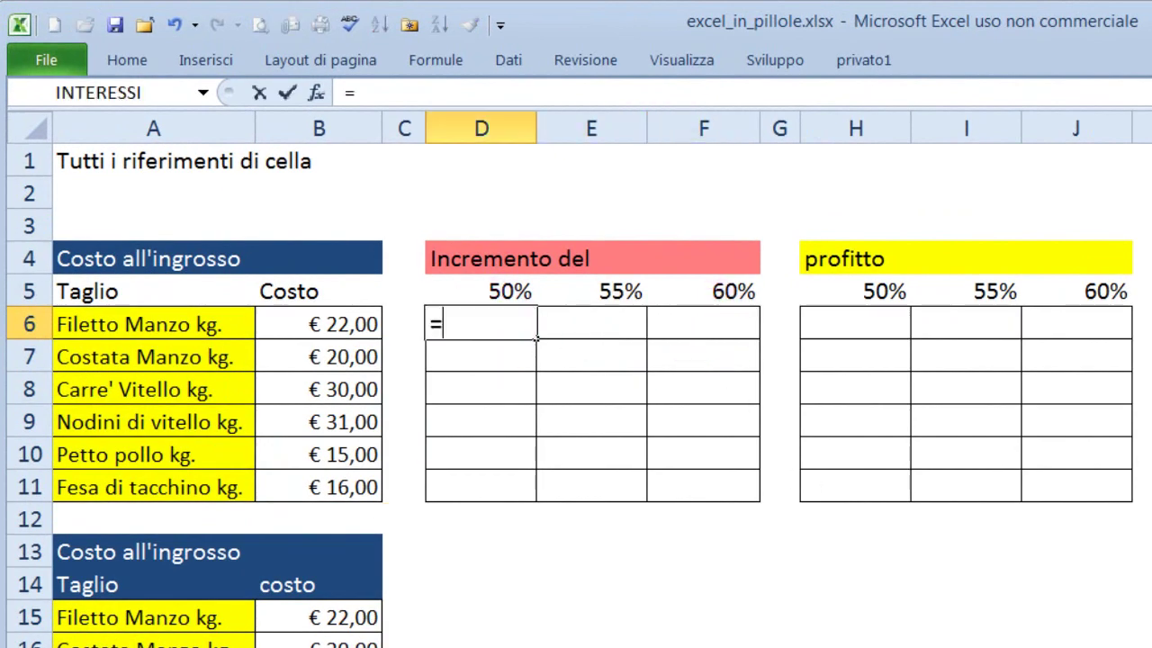
pyautogui.click(329, 326)
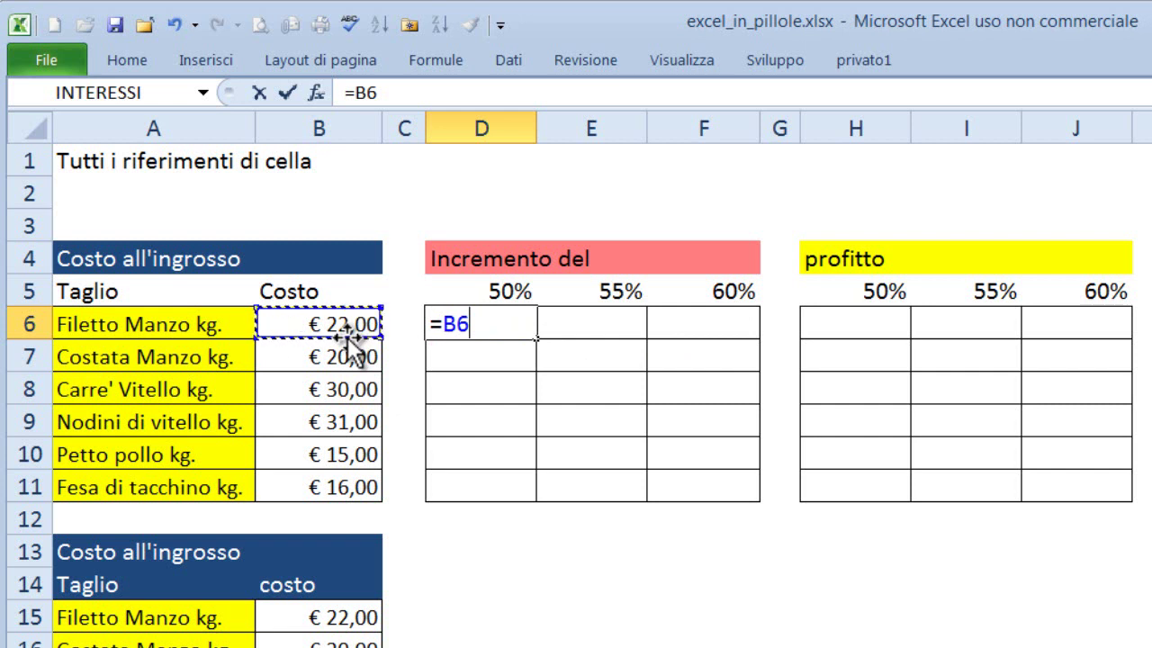
pyautogui.press('F4')
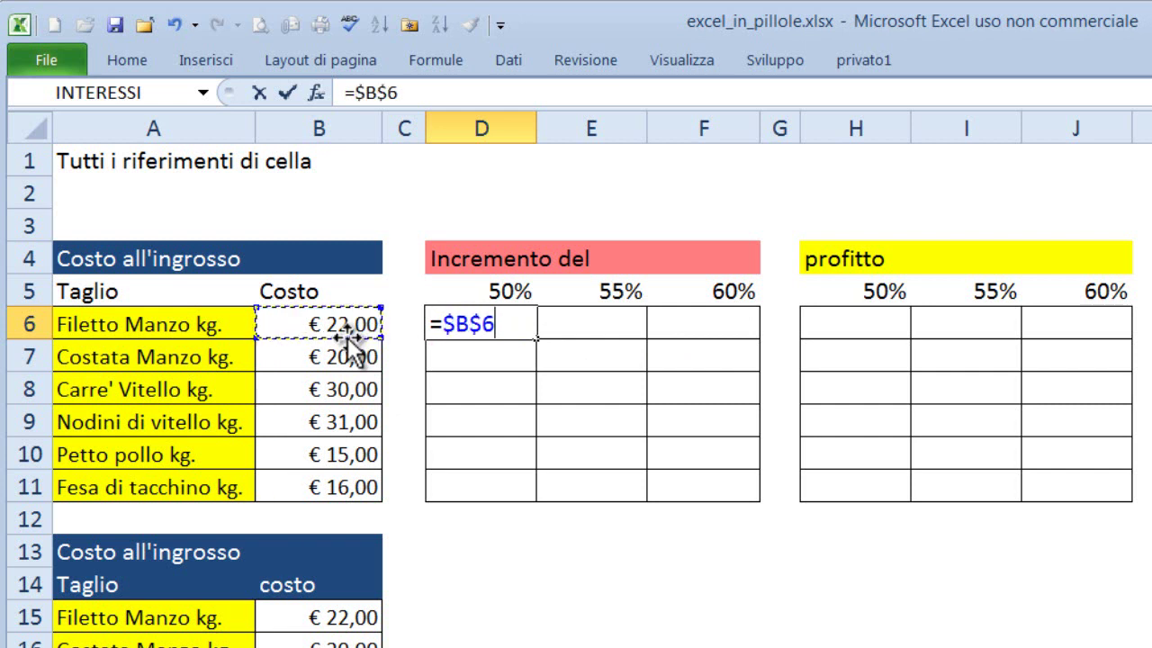
pyautogui.press('F4')
pyautogui.press('F4')
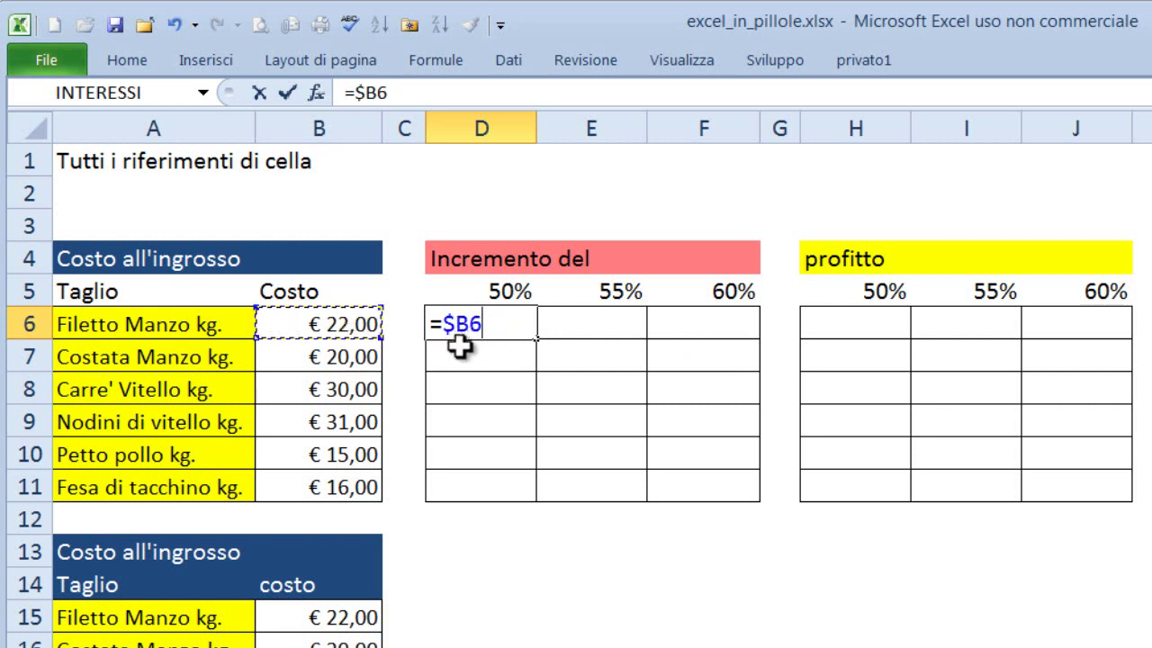
# - Complete D6 as =$B6*D$5, fill it through F11, and confirm F11 reads =$B11*F$5
pyautogui.write('*')
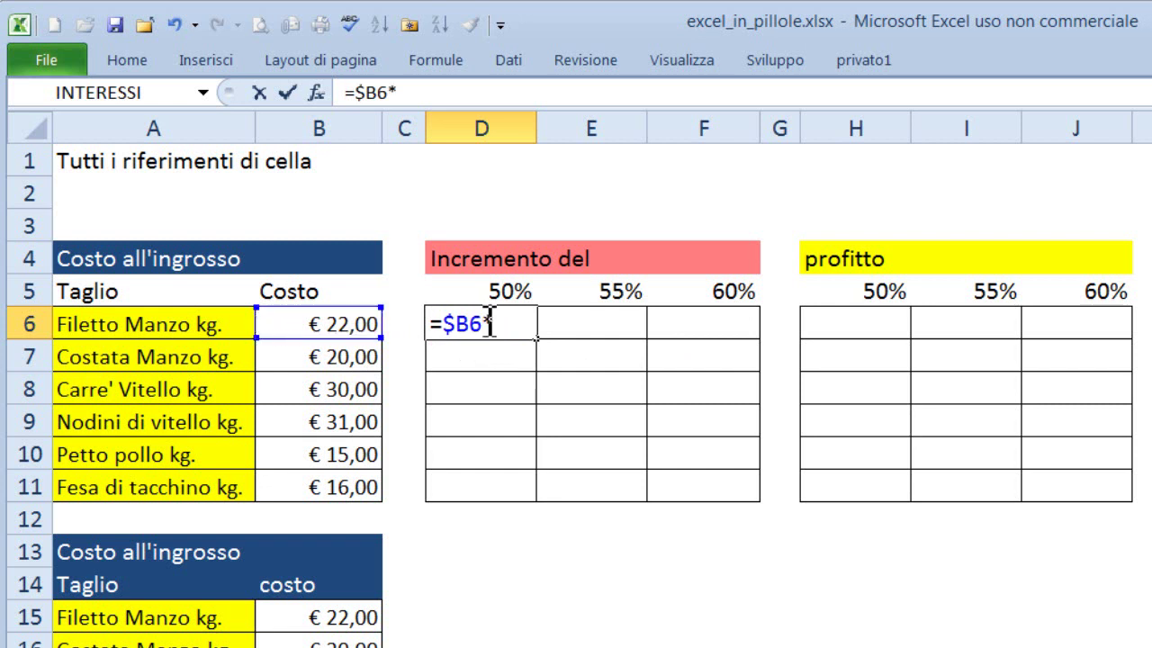
pyautogui.click(476, 289)
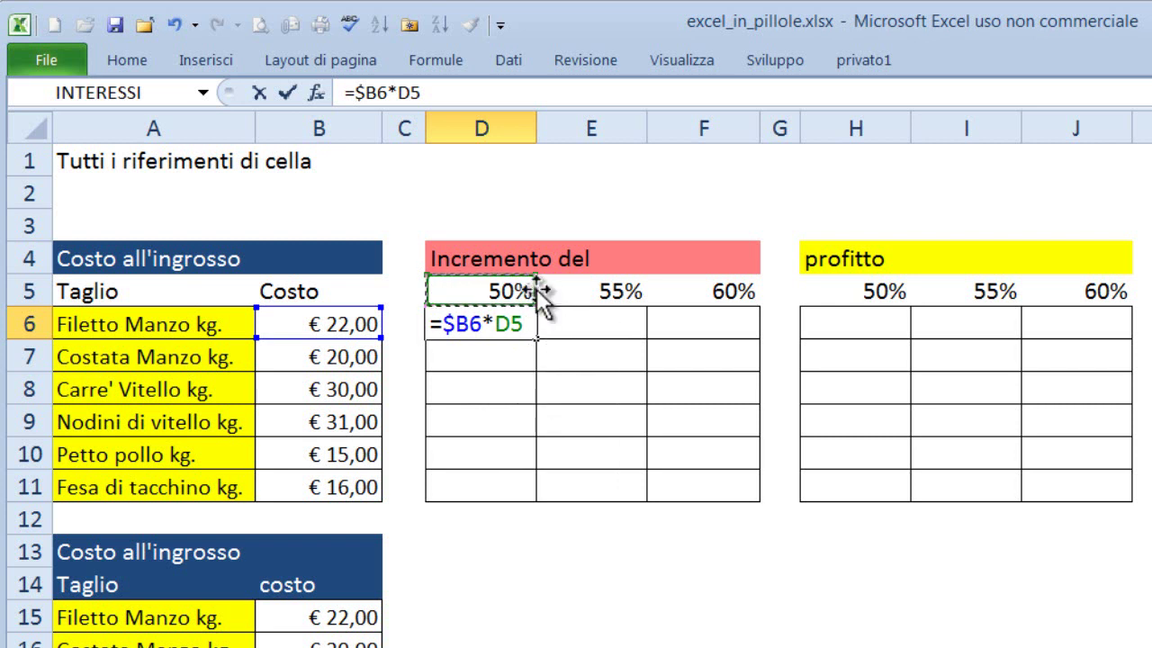
pyautogui.press('F4')
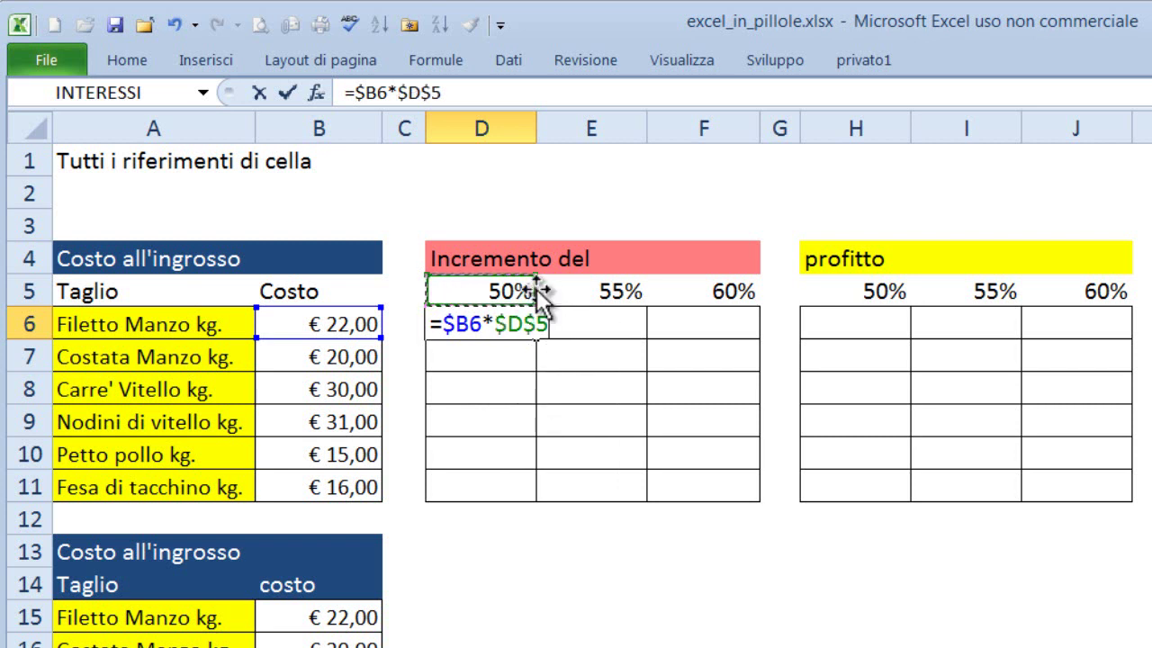
pyautogui.press('F4')
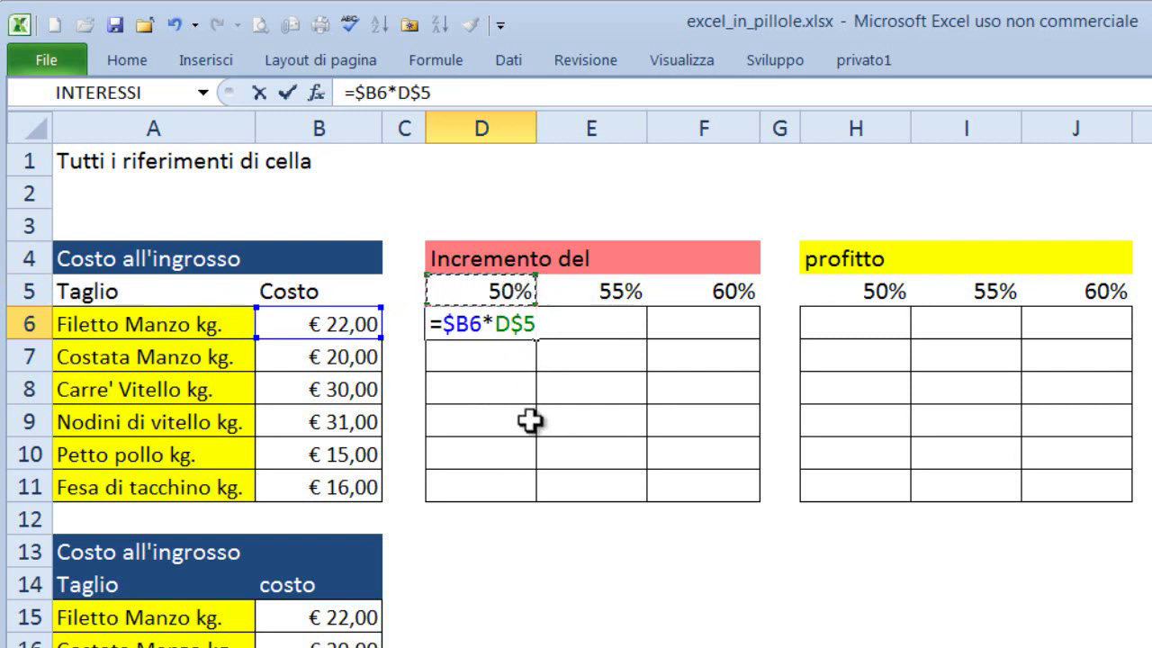
pyautogui.hotkey('ctrl', 'Return')
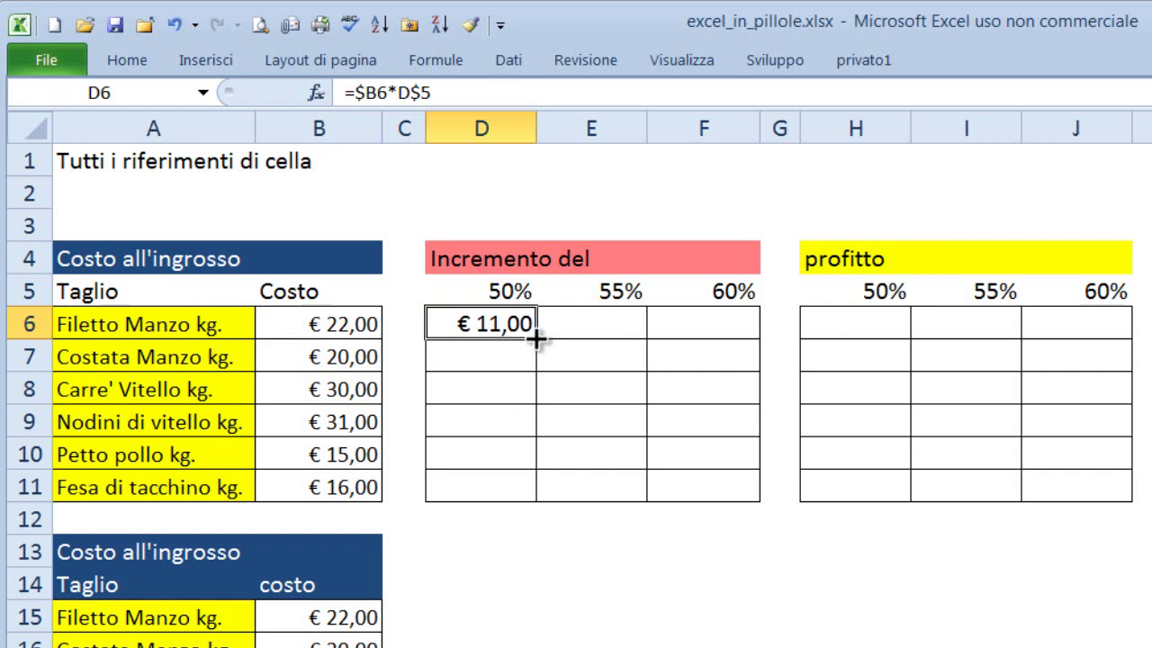
pyautogui.moveTo(536, 338)
pyautogui.mouseDown()
pyautogui.moveTo(540, 502)
pyautogui.moveTo(726, 500)
pyautogui.mouseUp()
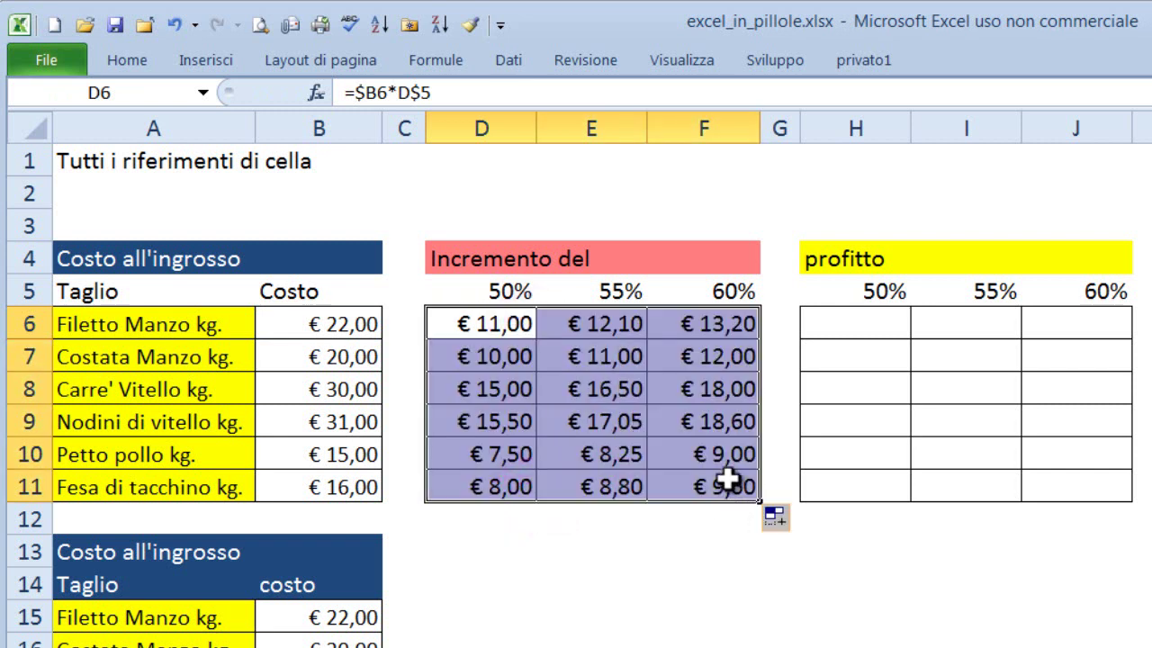
pyautogui.click(725, 486)
pyautogui.doubleClick(725, 486)
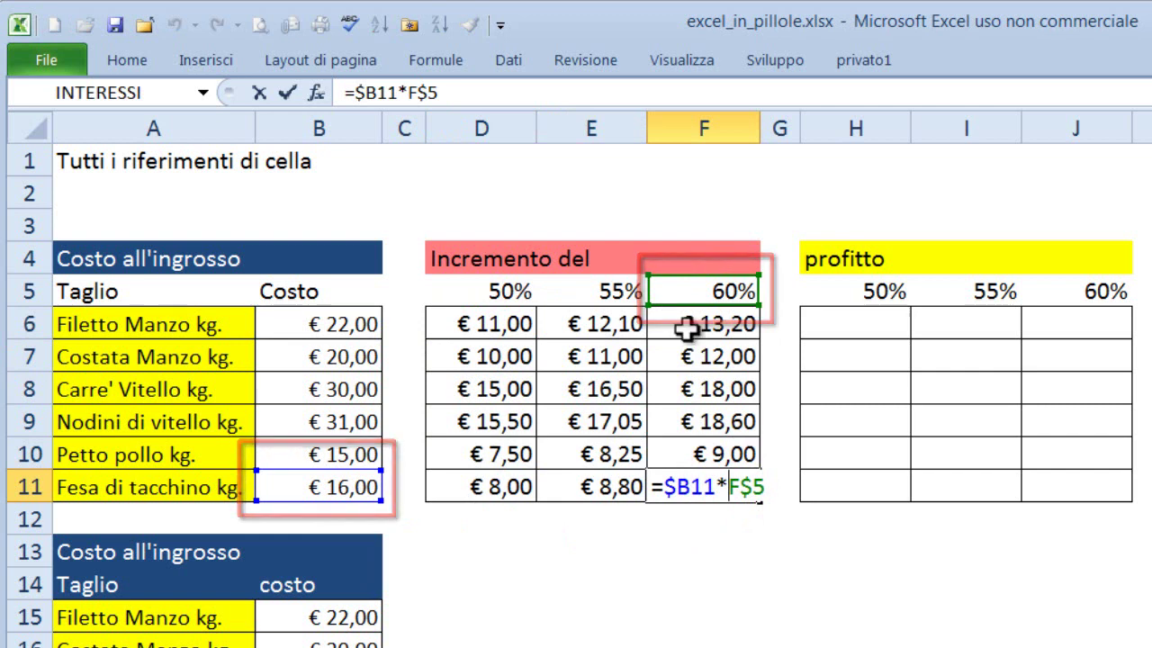
pyautogui.press('Return')
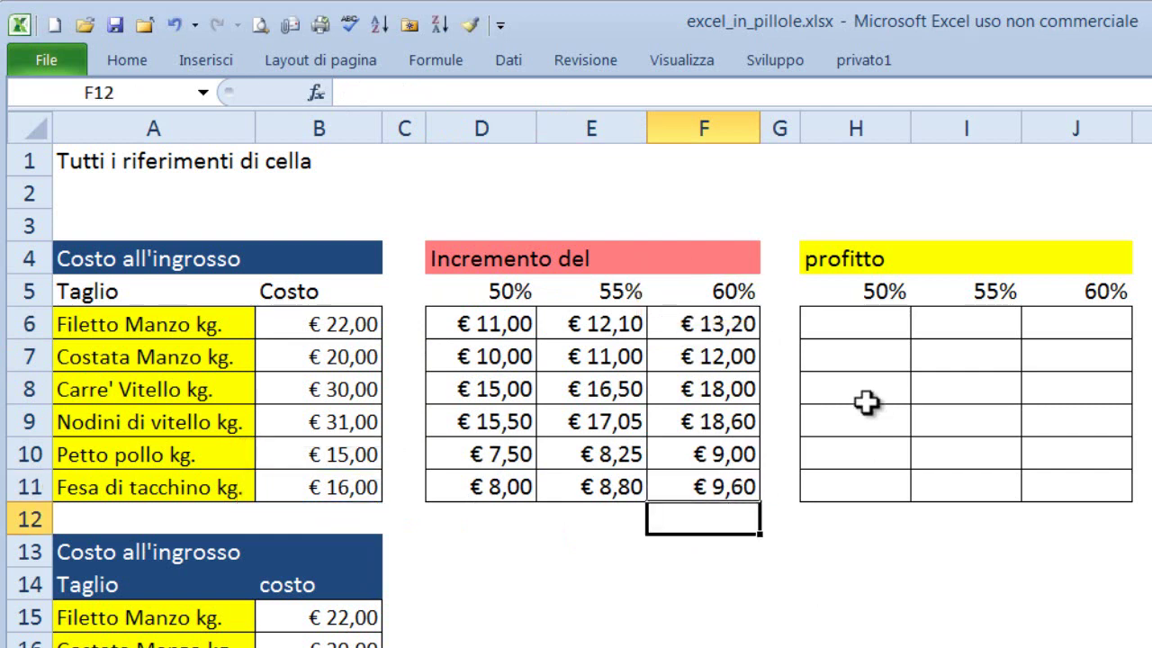
# - Change D6's formula to =$B6*(1+D$5) so it shows the € 33,00 marked-up price
pyautogui.moveTo(846, 324); pyautogui.dragTo(1093, 495)
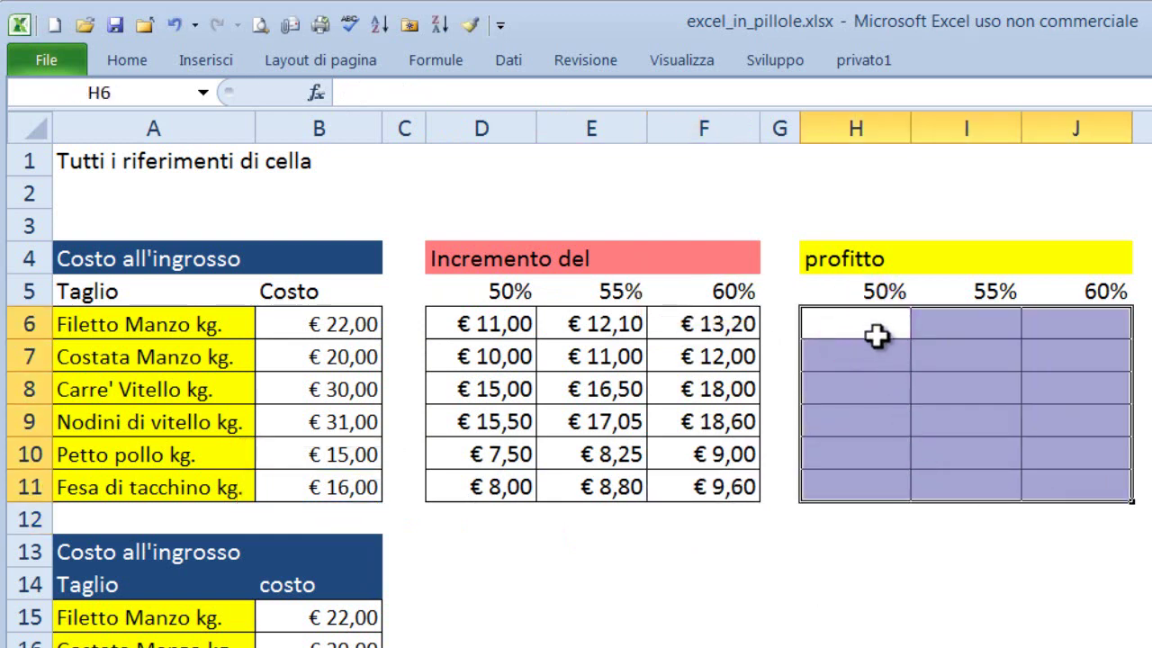
pyautogui.click(871, 334)
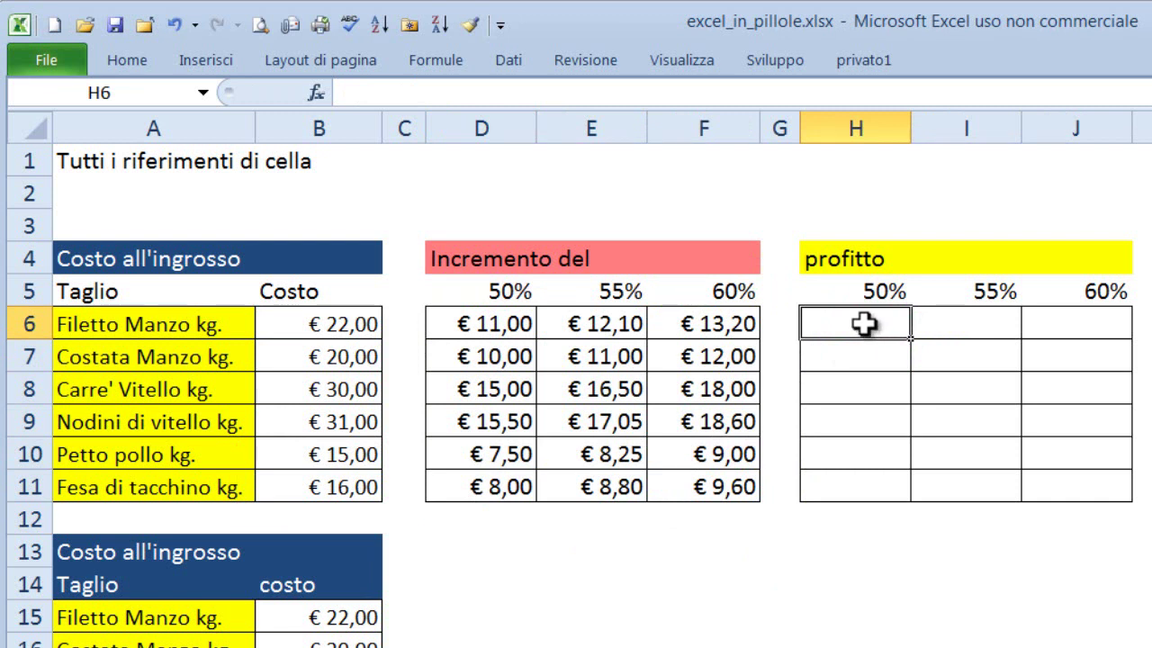
pyautogui.click(486, 322)
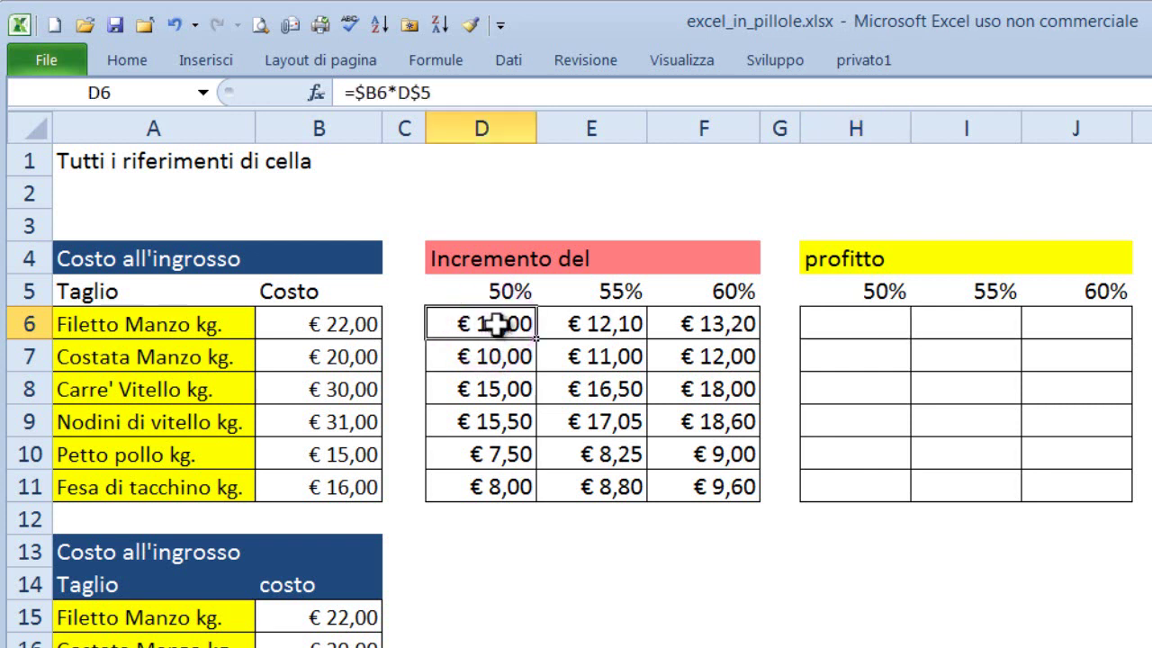
pyautogui.doubleClick(497, 324)
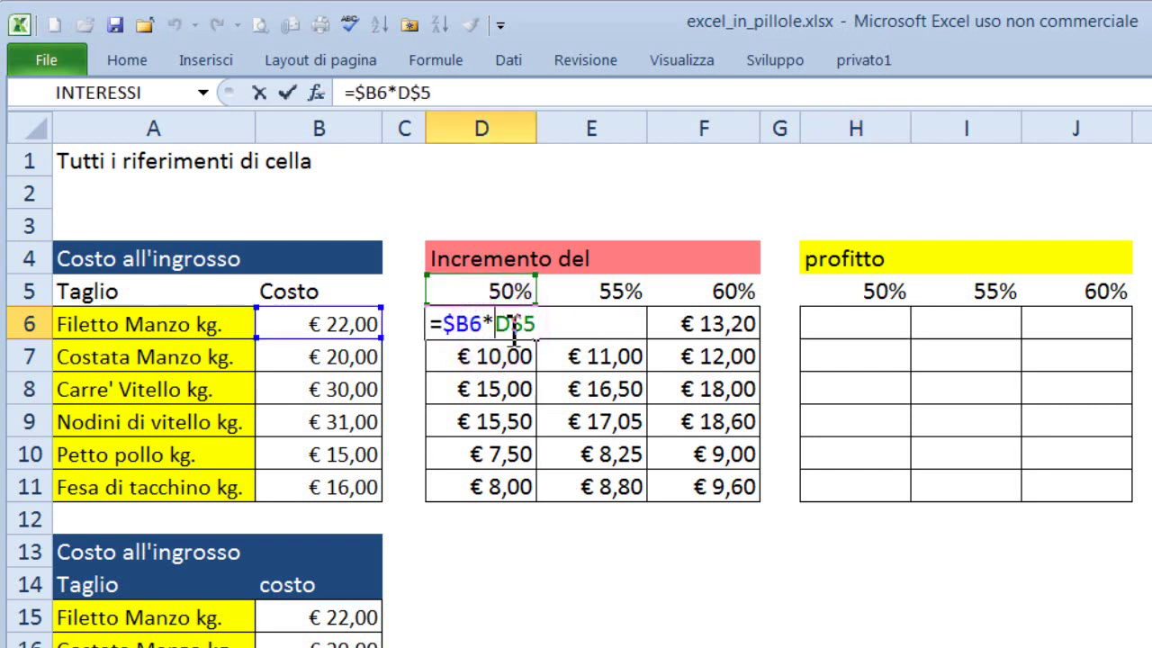
pyautogui.click(505, 326)
pyautogui.write('(')
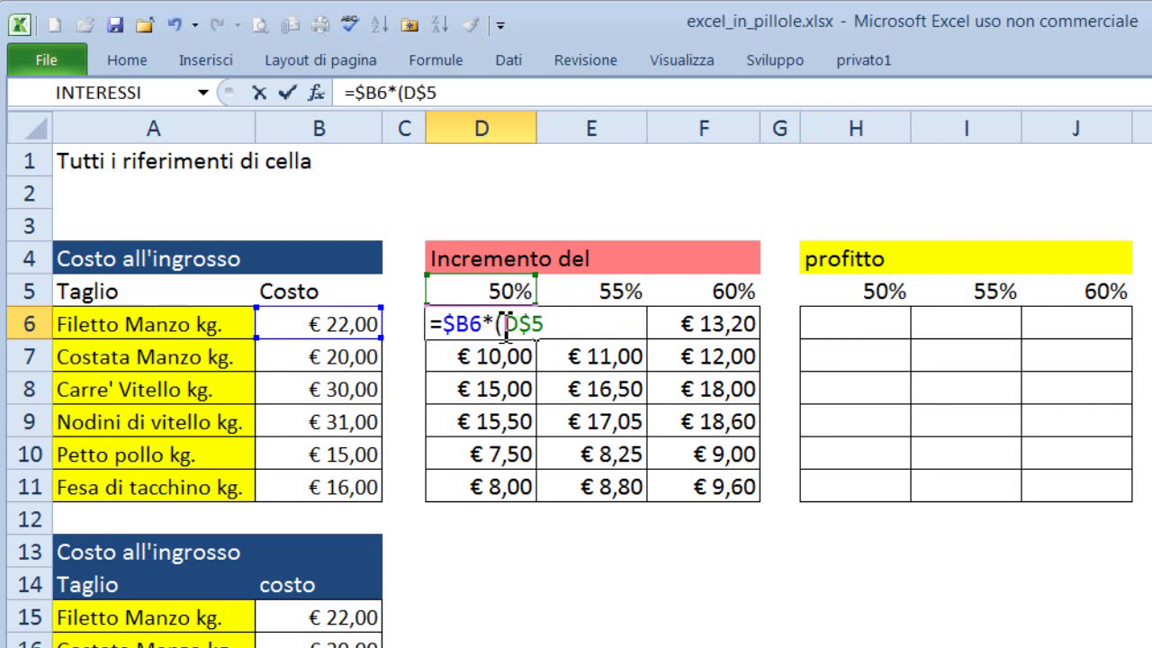
pyautogui.write('1+')
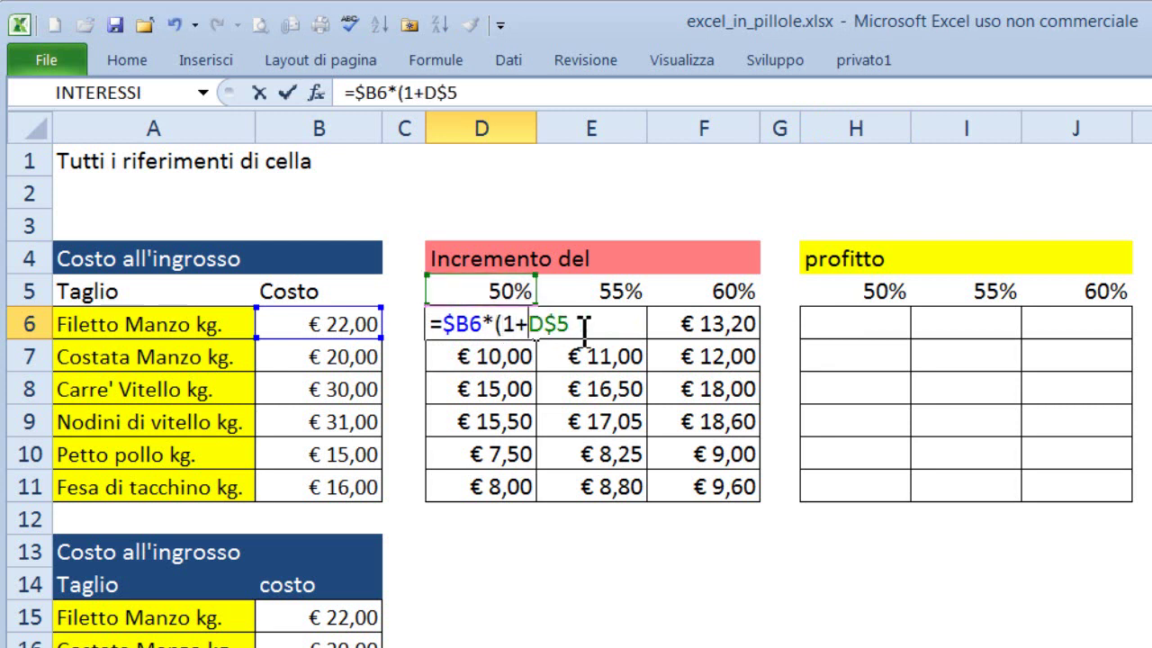
pyautogui.click(581, 322)
pyautogui.write(')')
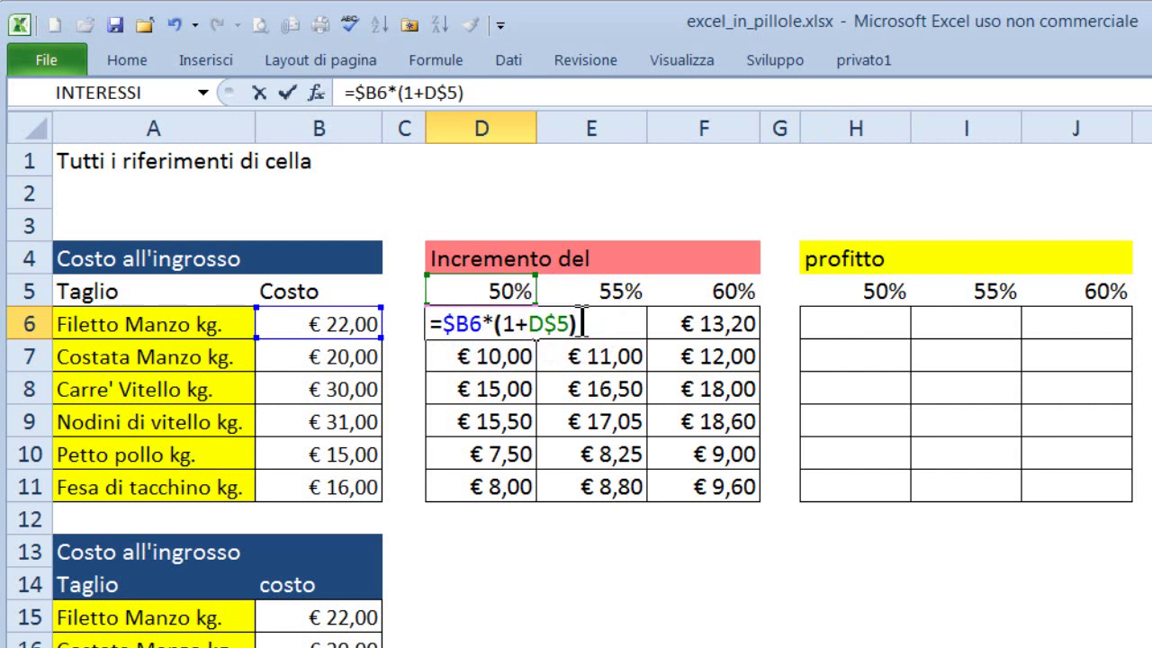
pyautogui.hotkey('ctrl', 'Return')
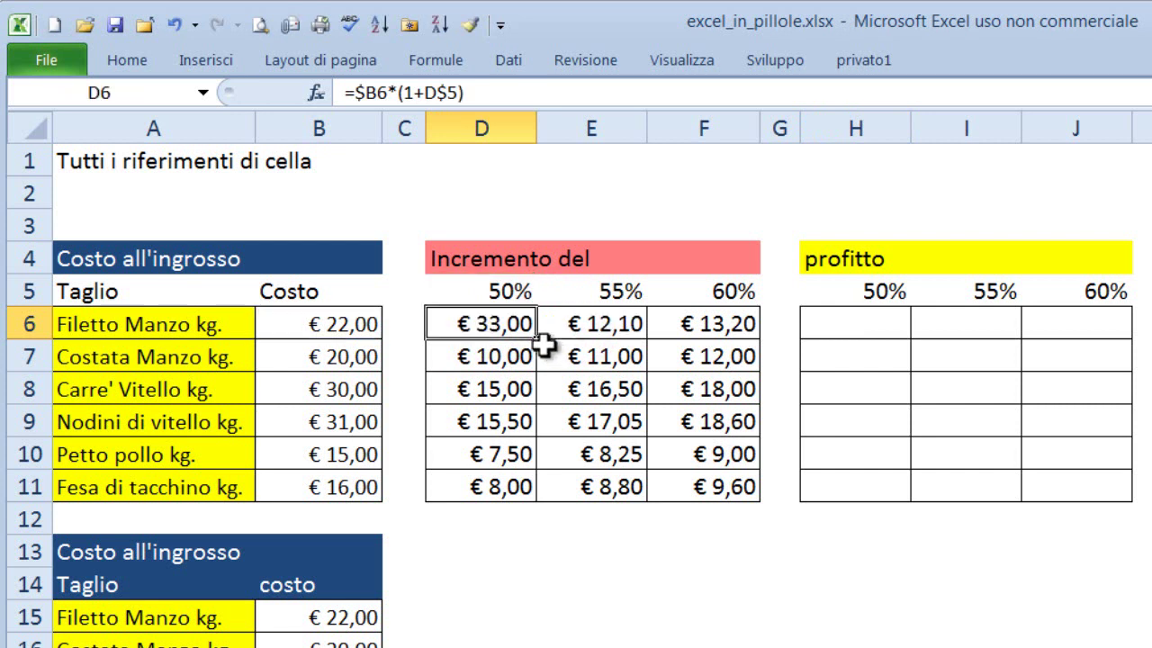
# - Copy the marked-up price formula across D6:F11, reaching € 25,60 in F11
pyautogui.moveTo(537, 340)
pyautogui.mouseDown()
pyautogui.moveTo(549, 501)
pyautogui.moveTo(737, 516)
pyautogui.mouseUp()
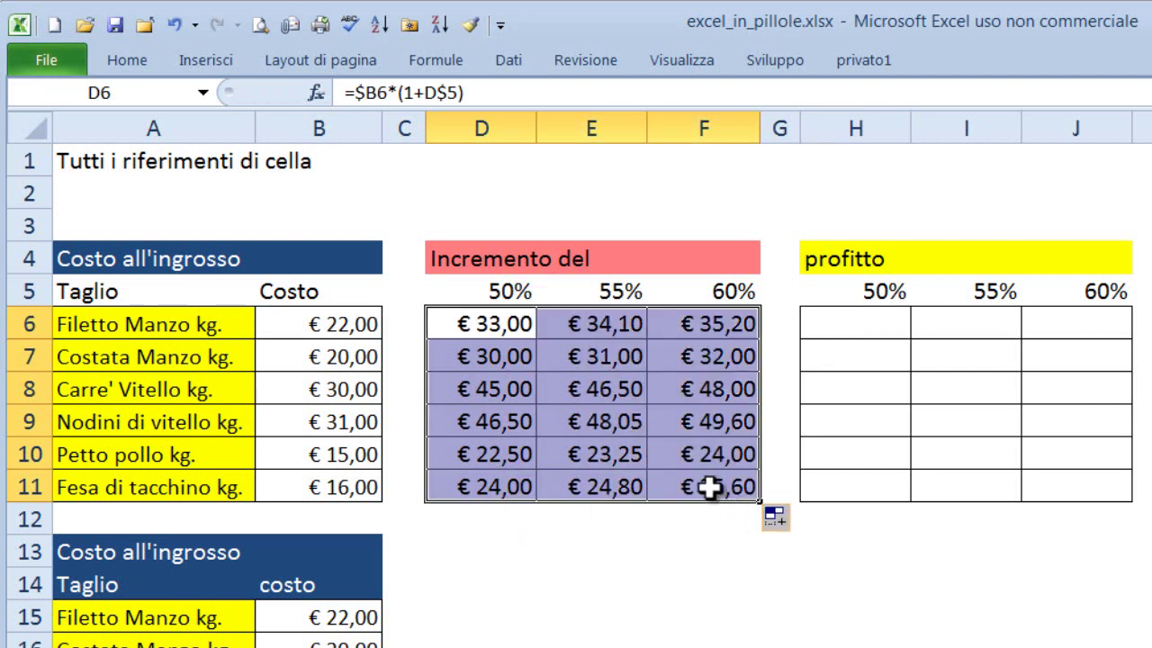
pyautogui.click(706, 487)
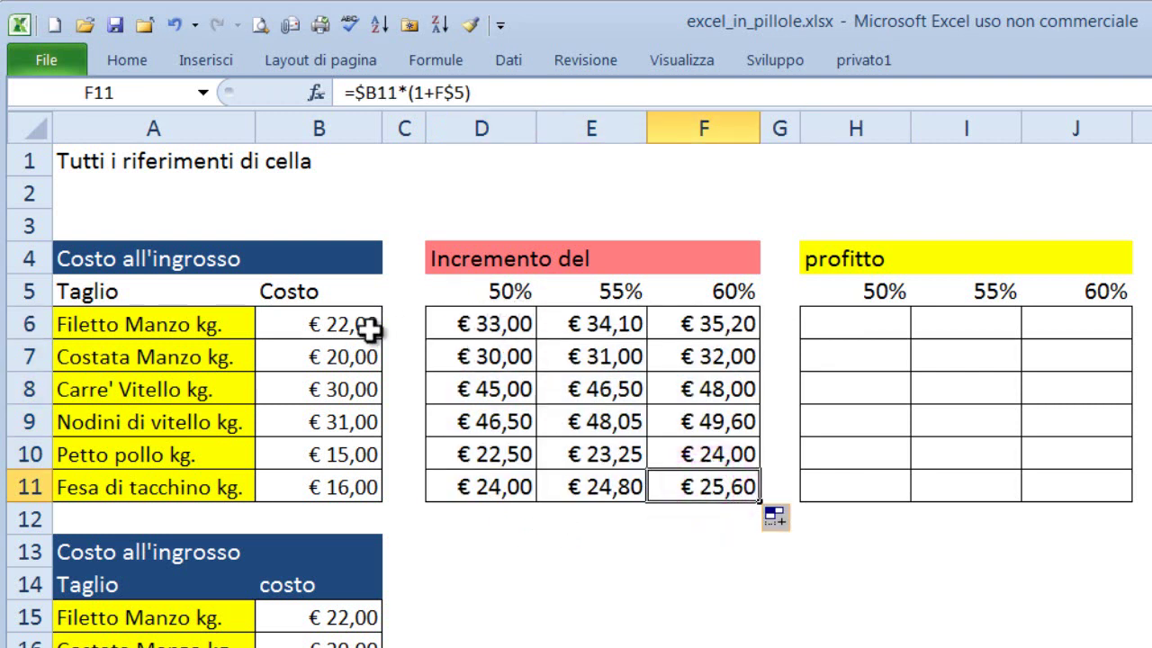
pyautogui.click(342, 328)
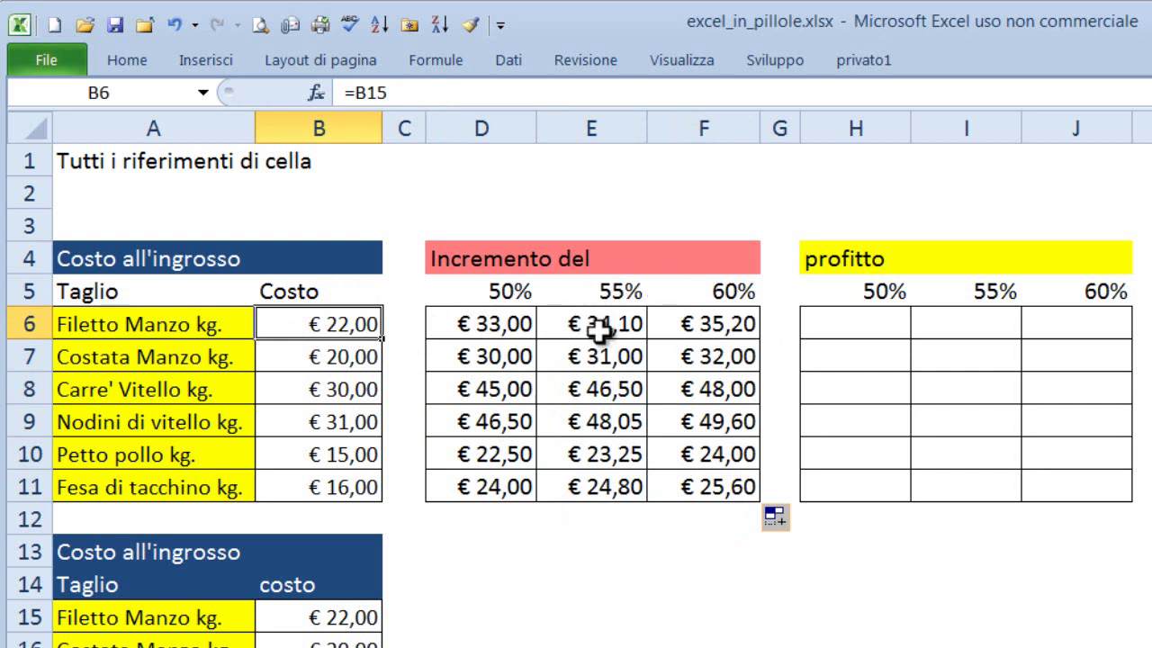
pyautogui.click(863, 331)
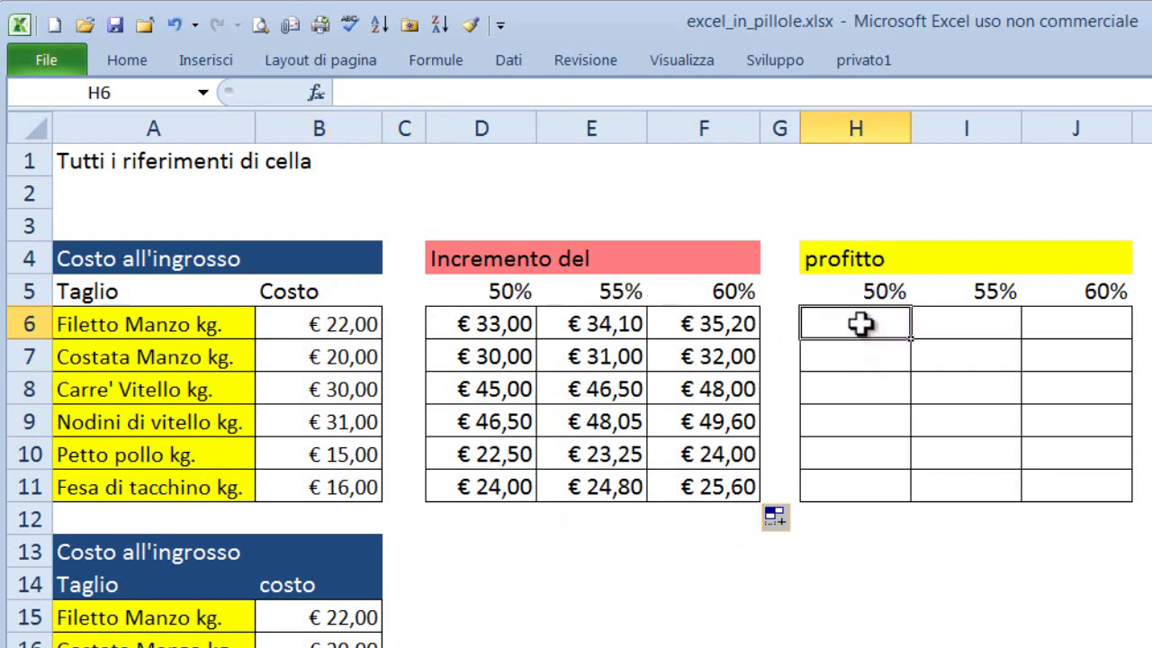
pyautogui.write('=')
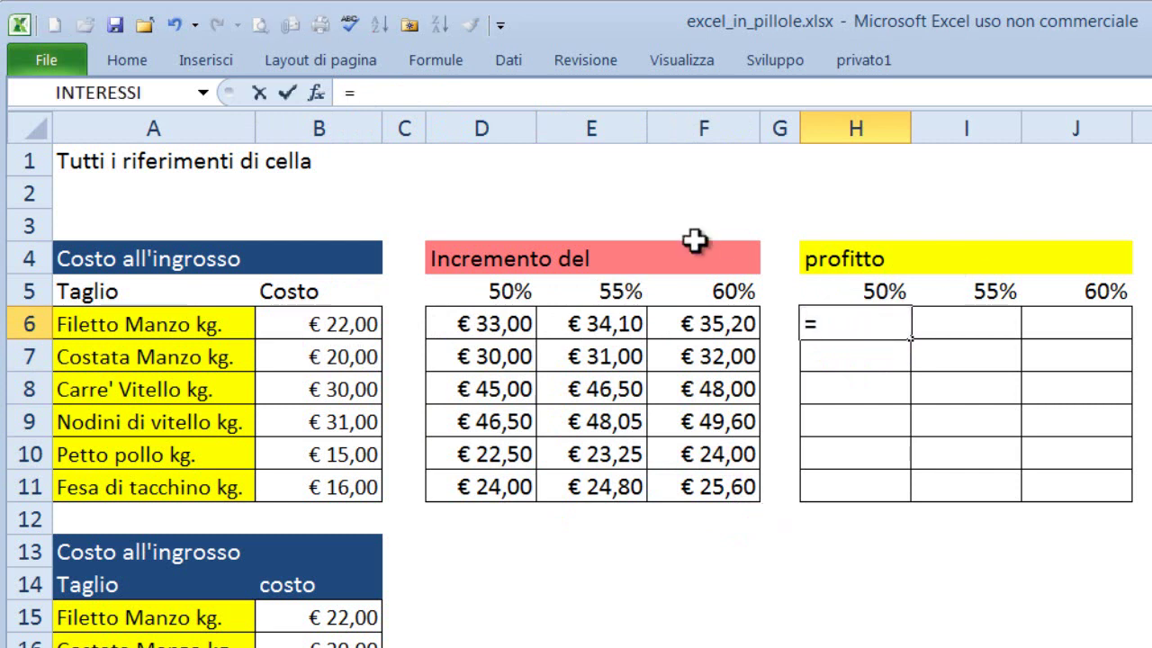
pyautogui.click(512, 325)
pyautogui.write('-')
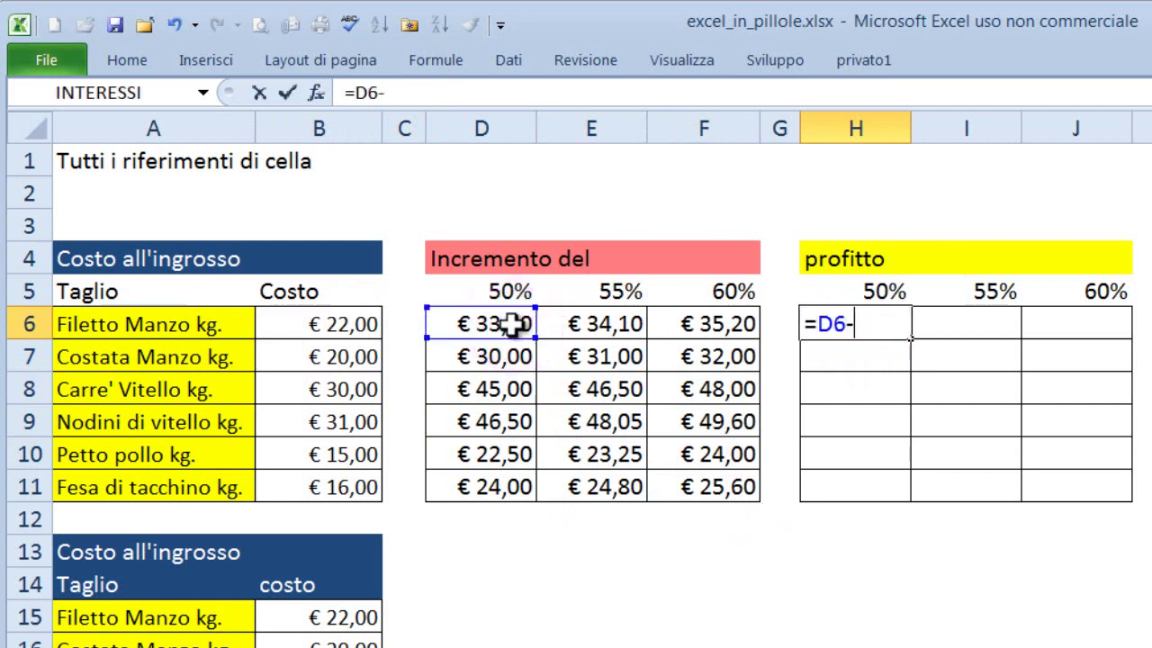
pyautogui.click(349, 329)
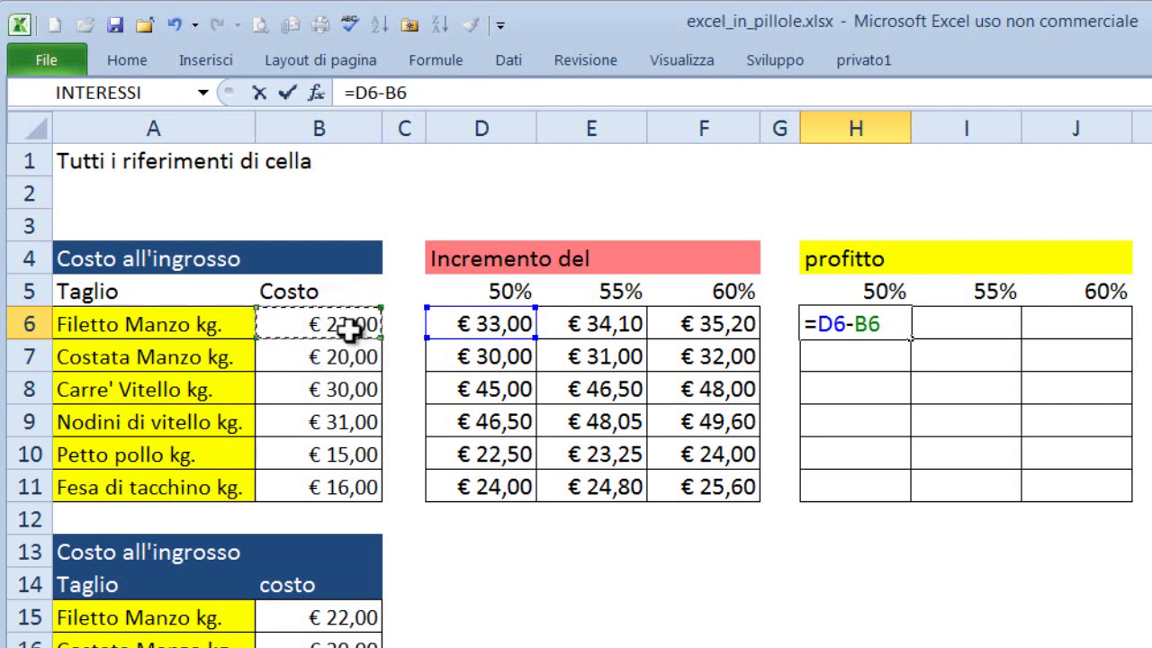
pyautogui.hotkey('ctrl', 'Return')
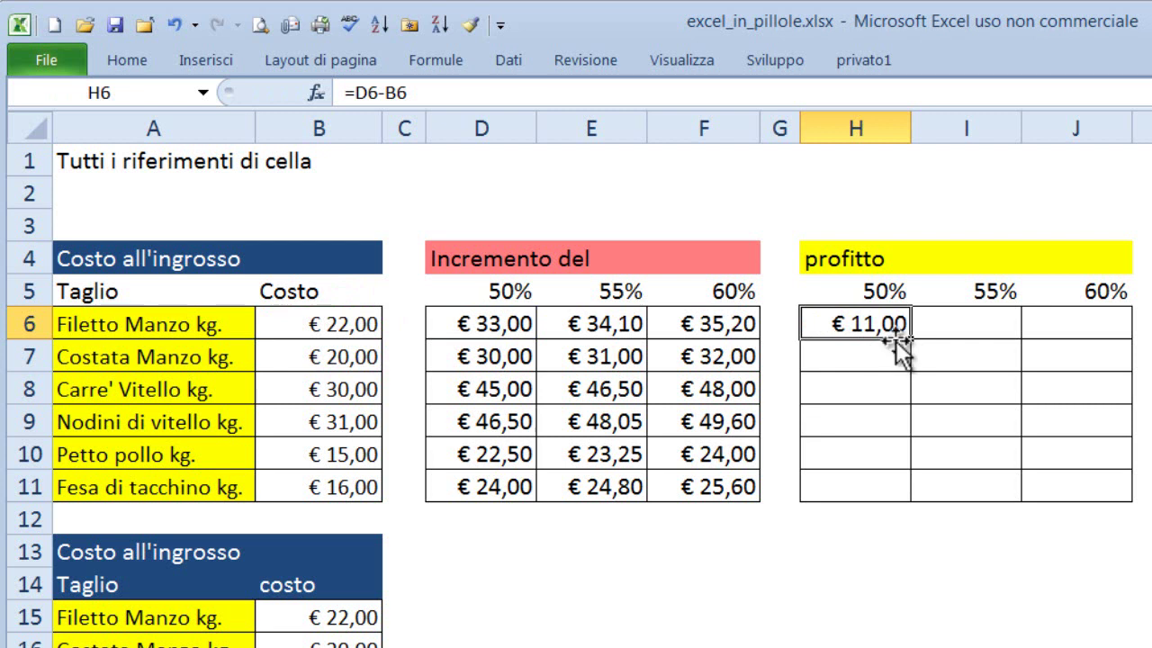
pyautogui.click(871, 325)
pyautogui.press('Delete')
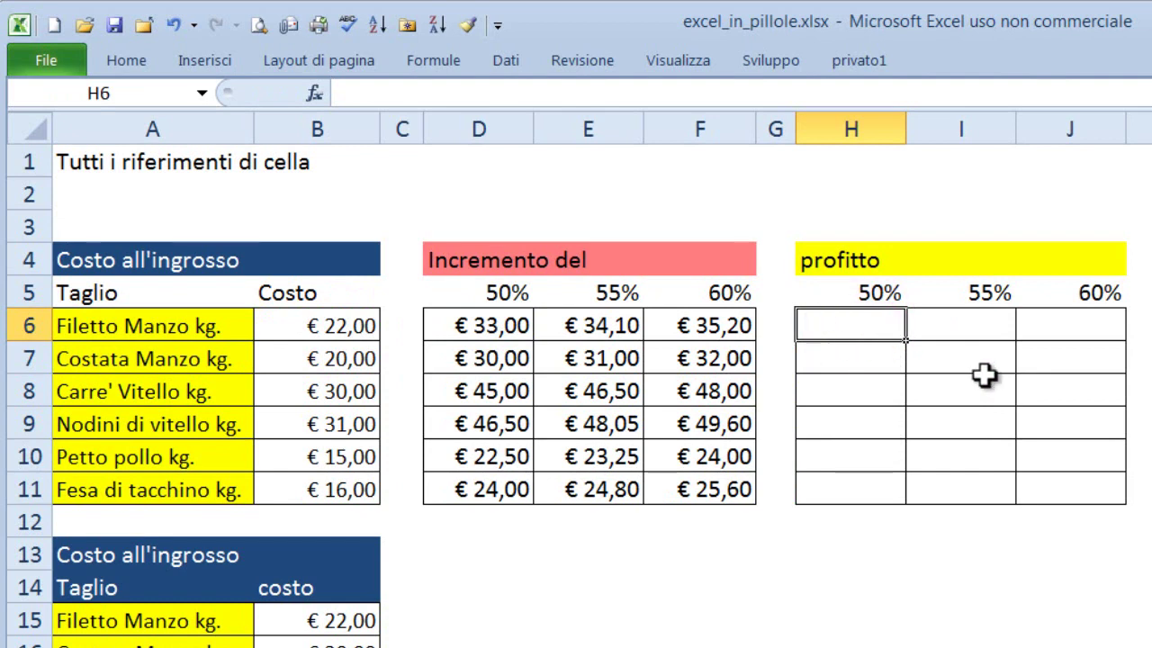
# - Build H6's profit as price D6 minus column-locked cost $B6, giving € 11,00
pyautogui.write('=')
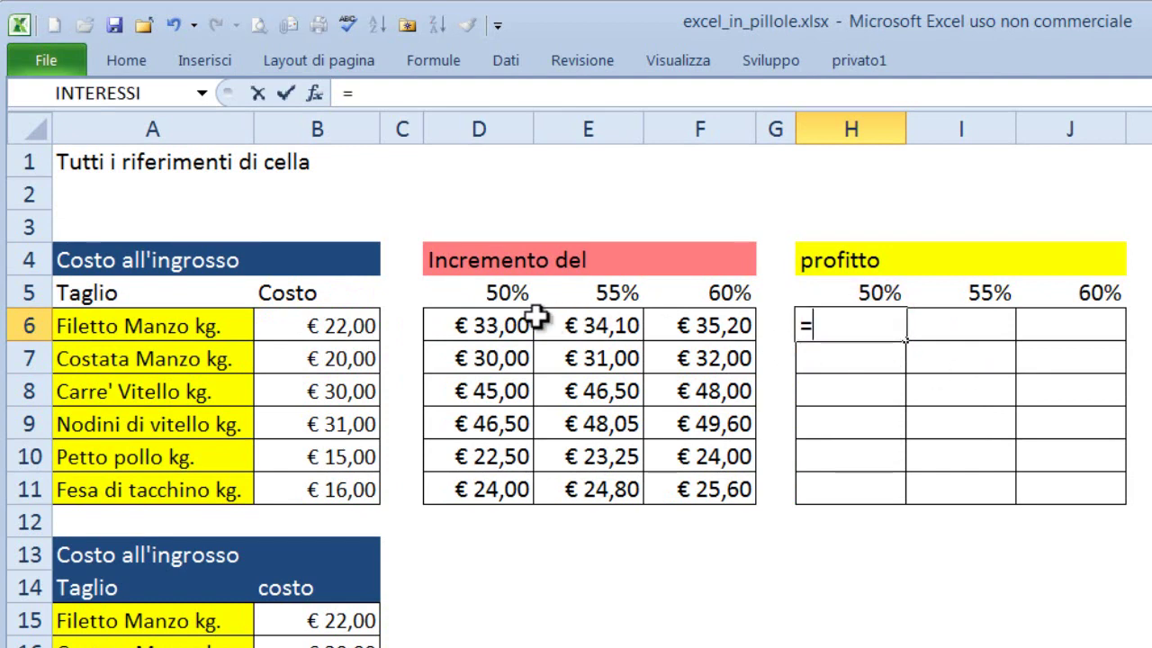
pyautogui.click(487, 326)
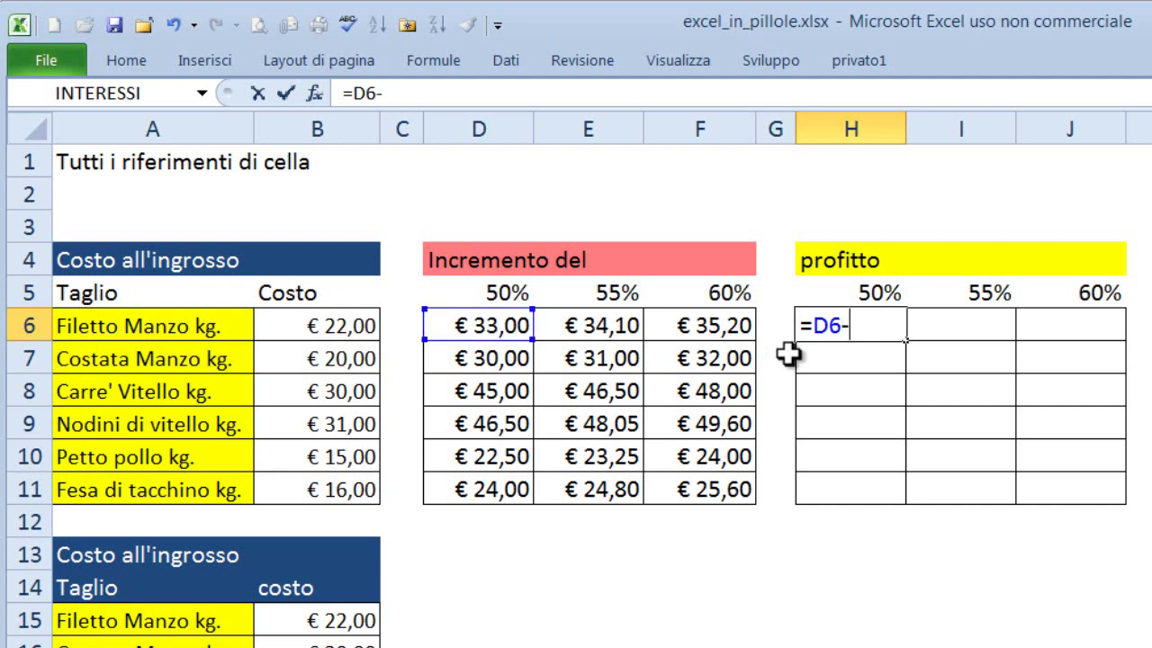
pyautogui.click(316, 326)
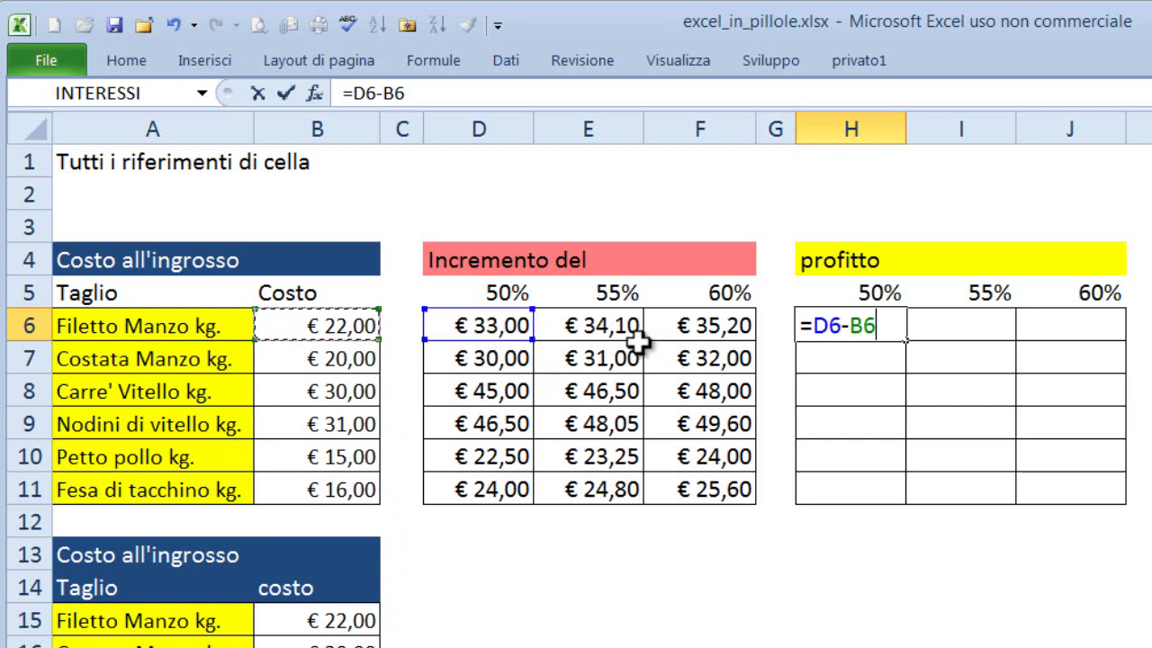
pyautogui.press('F4')
pyautogui.press('F4')
pyautogui.press('F4')
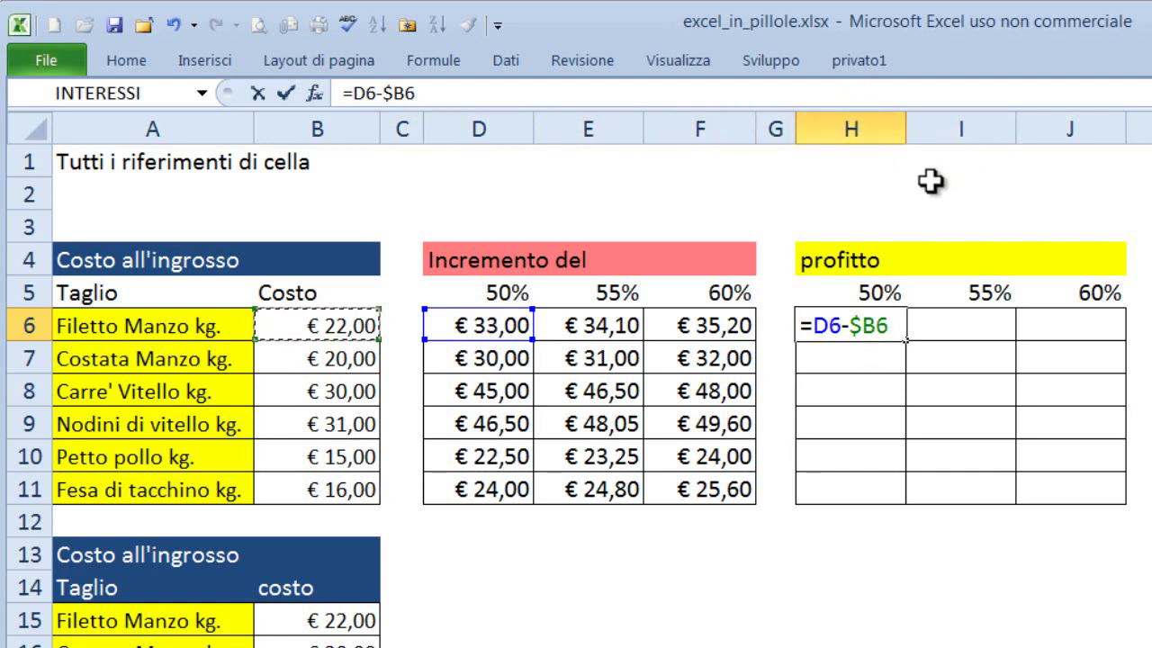
pyautogui.hotkey('ctrl', 'Return')
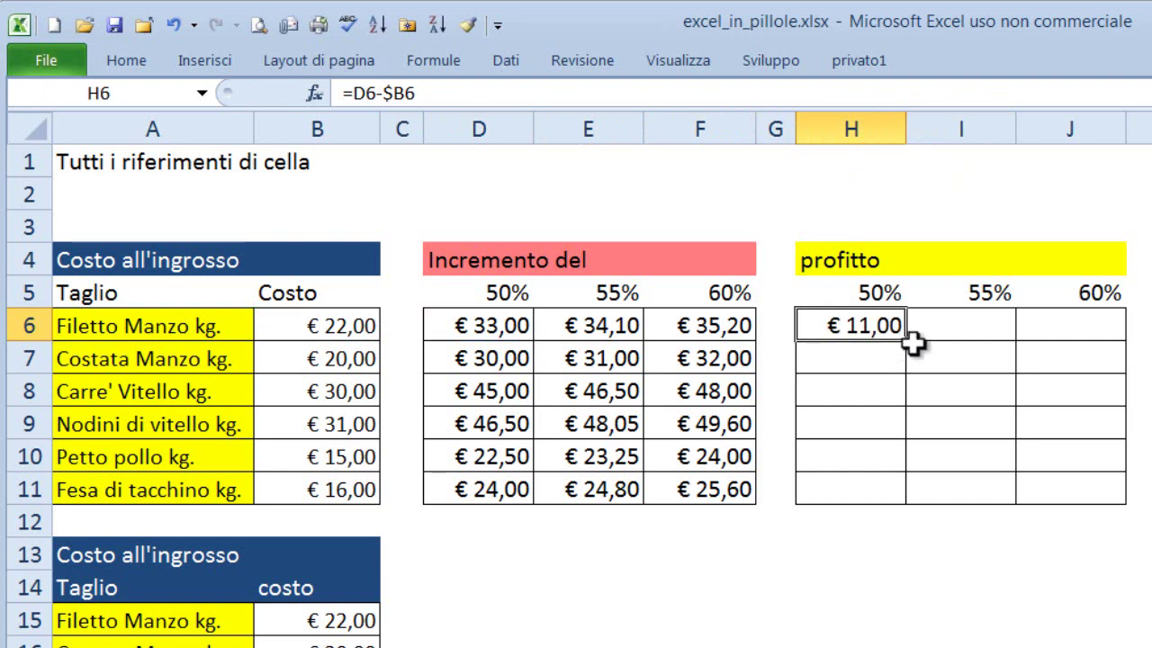
# - Copy the H6 profit formula down to H11 and across to J11, then check J11
pyautogui.moveTo(906, 341); pyautogui.dragTo(920, 500)
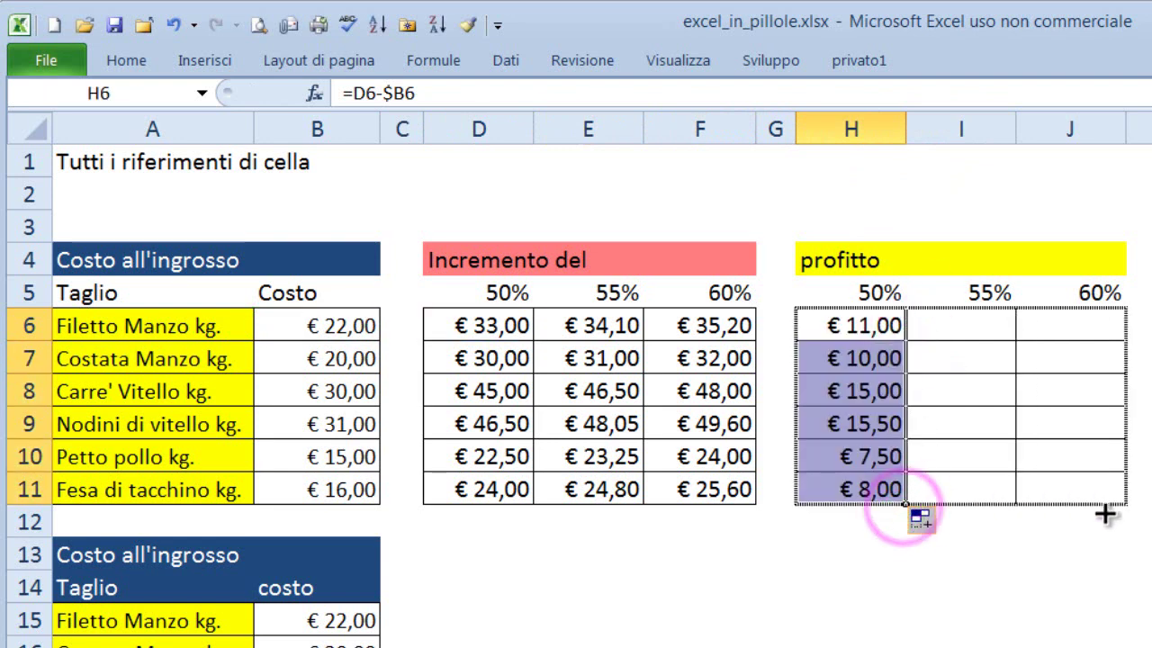
pyautogui.moveTo(905, 506); pyautogui.dragTo(1106, 514)
pyautogui.click(1091, 556)
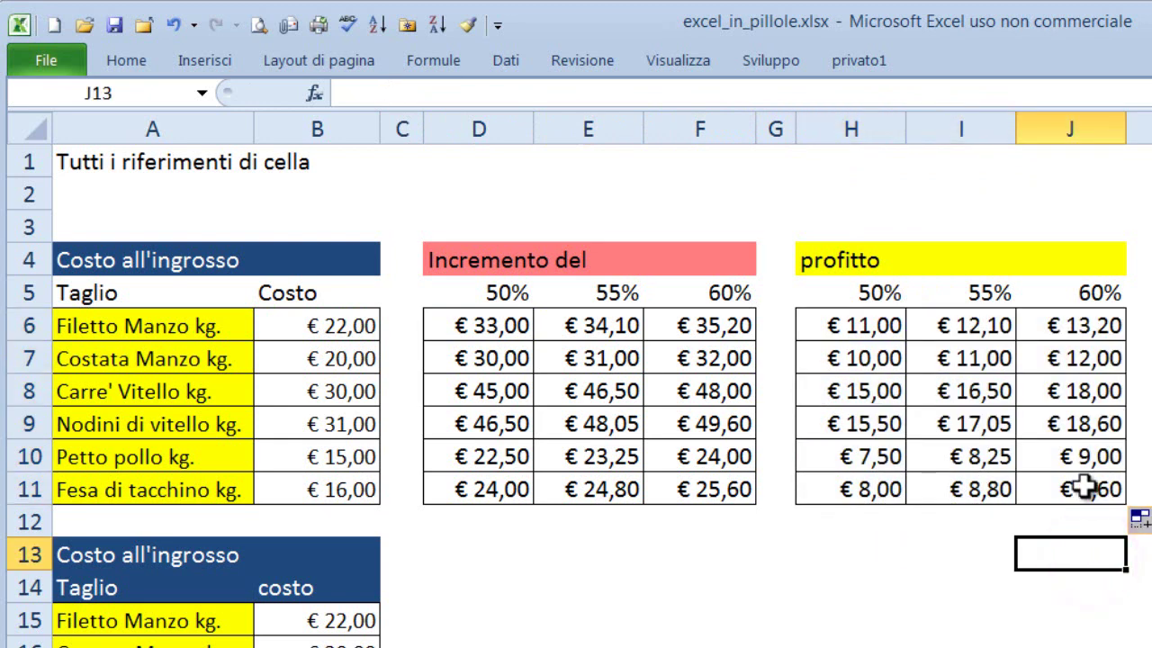
pyautogui.click(1088, 485)
pyautogui.press('F2')
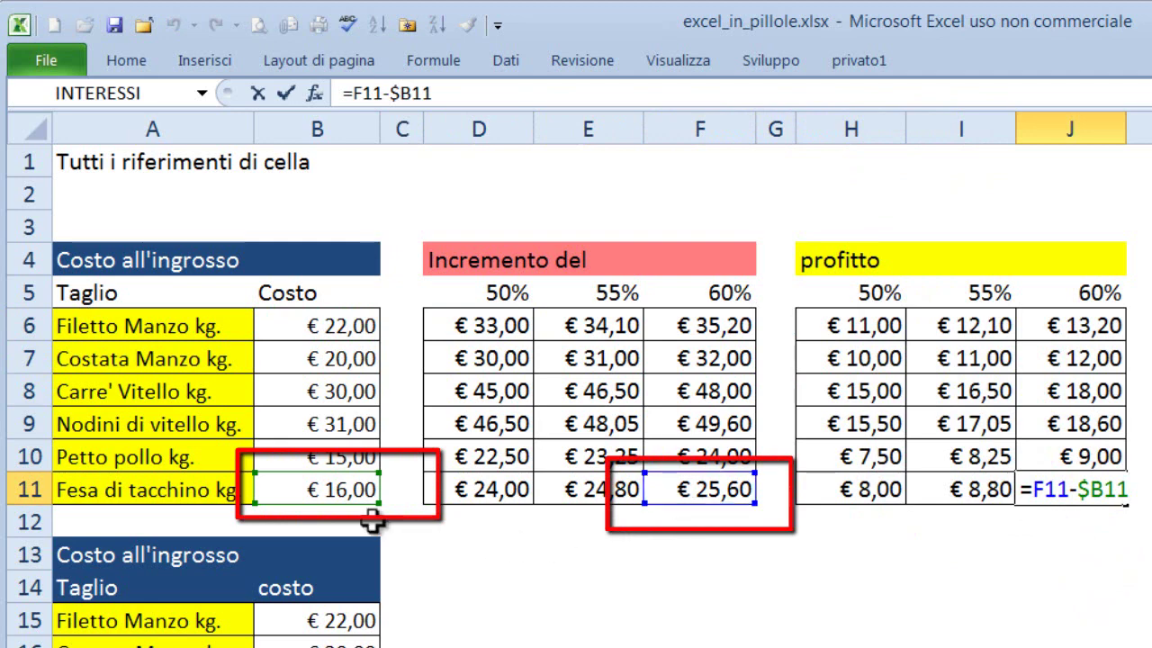
pyautogui.press('Escape')
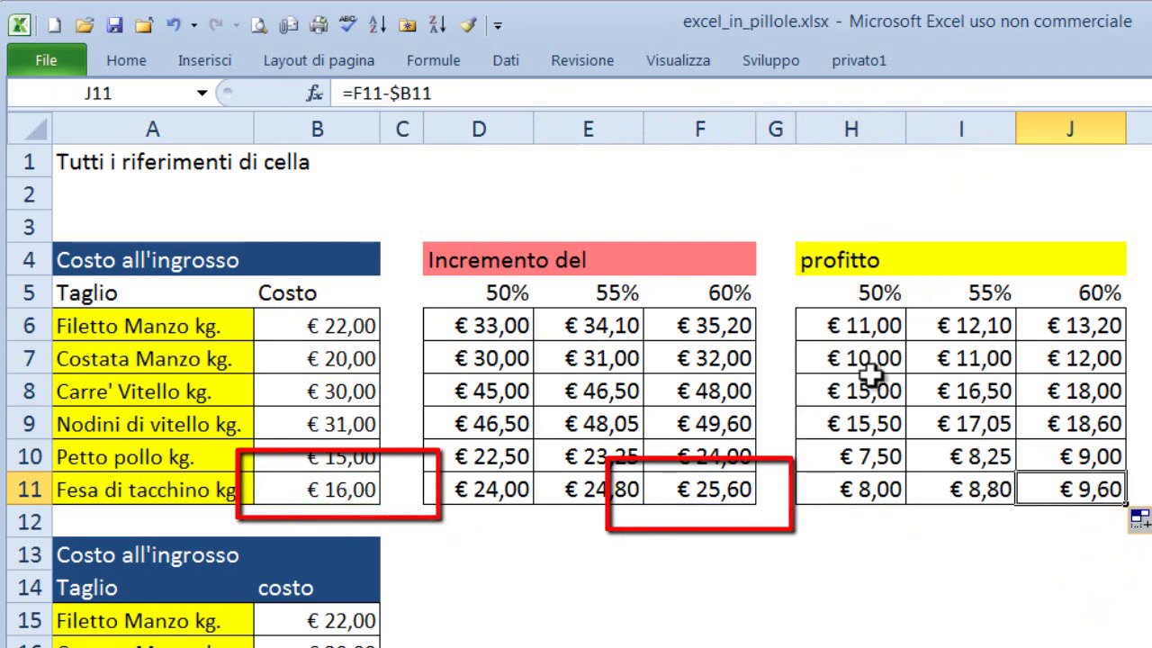
# - Check J6's formula, then switch to the V13rif_celle_(5) amortization plan sheet
pyautogui.click(1110, 325)
pyautogui.doubleClick(1111, 326)
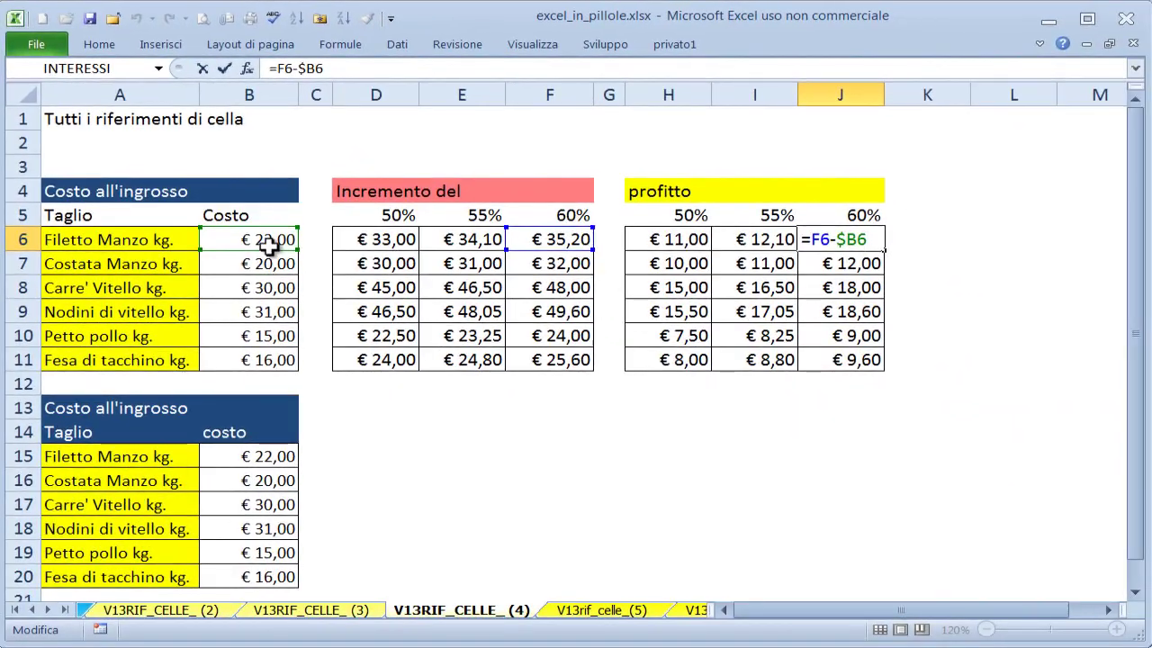
pyautogui.click(683, 515)
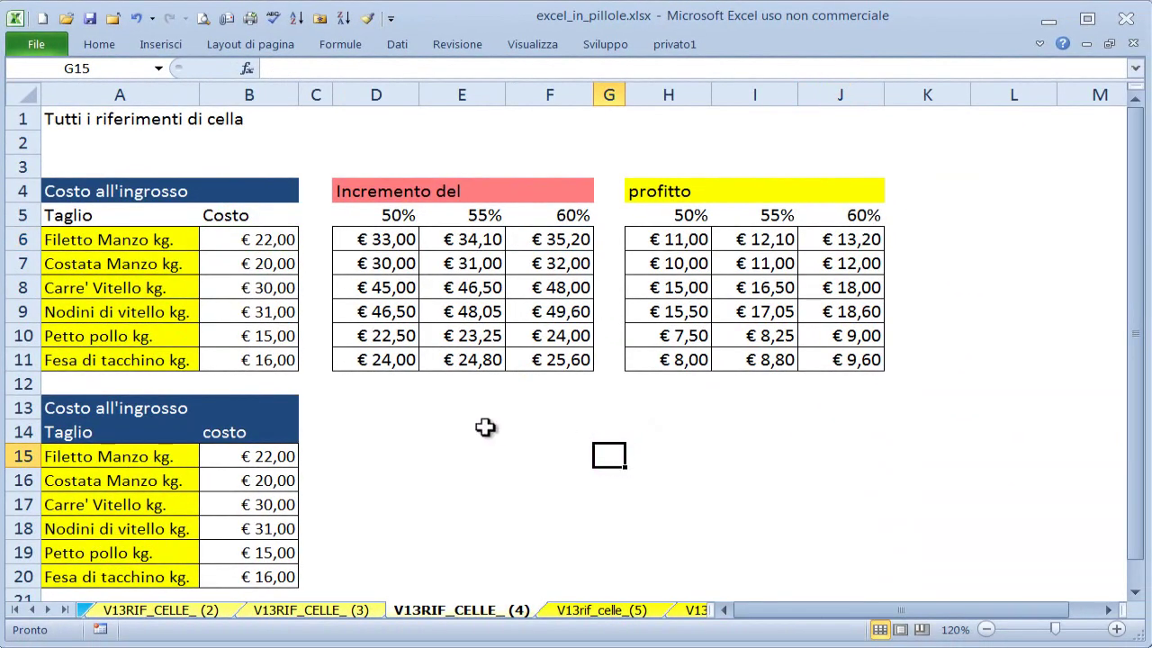
pyautogui.scroll(-3, 485, 426)
pyautogui.scroll(3, 485, 427)
pyautogui.click(509, 491)
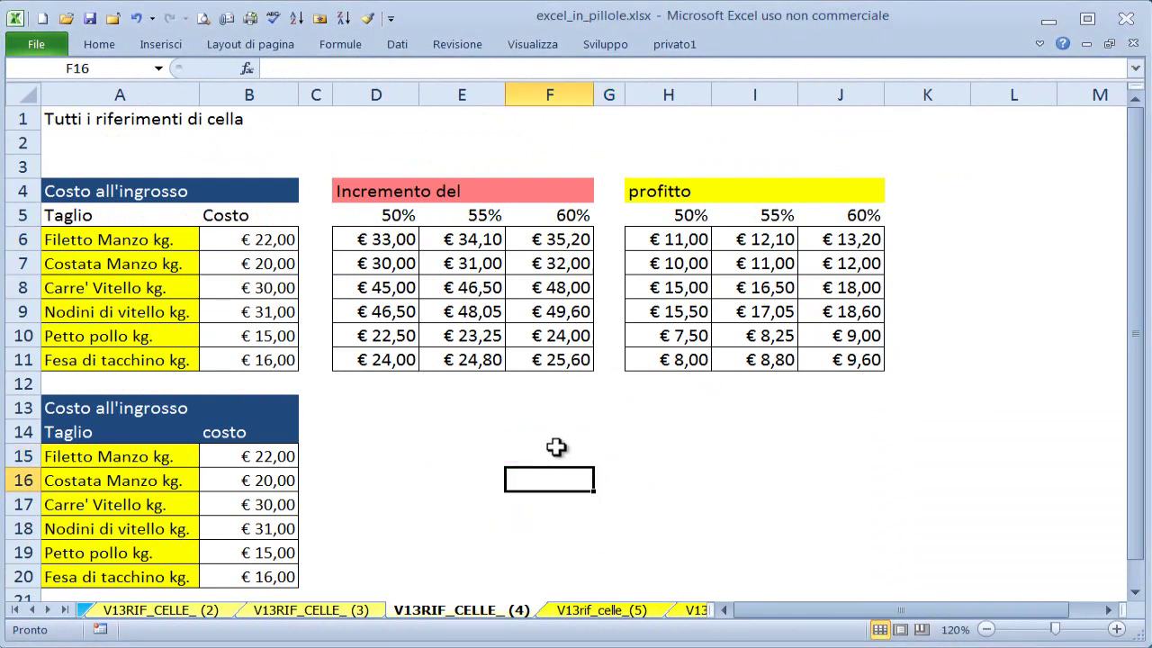
pyautogui.click(596, 612)
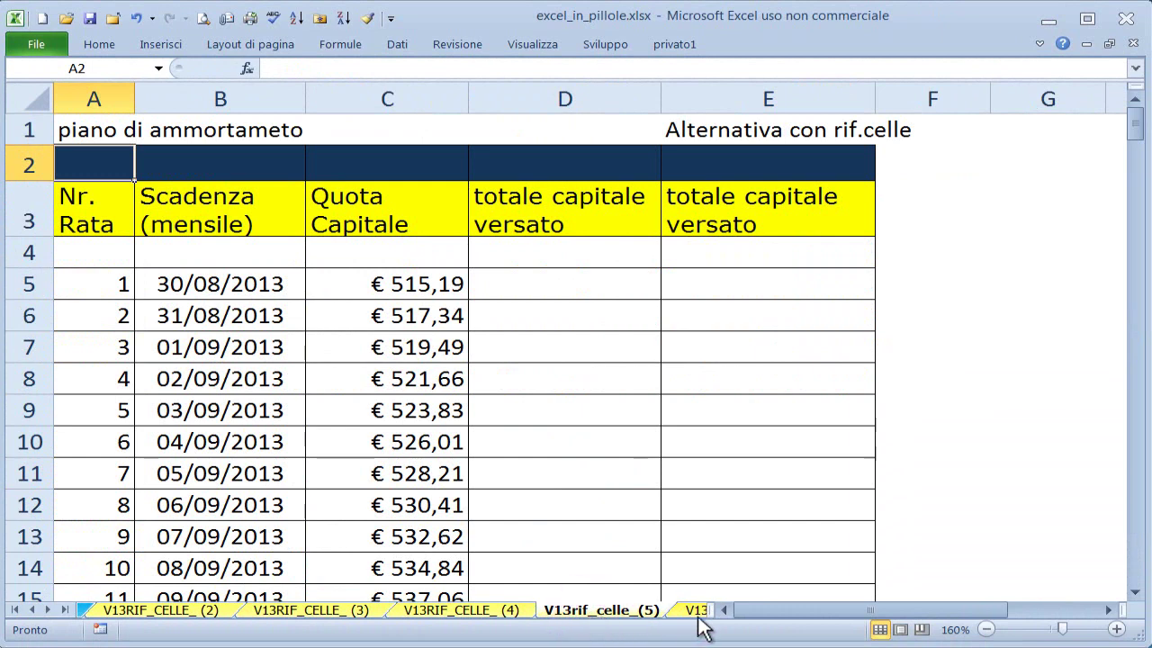
pyautogui.click(500, 286)
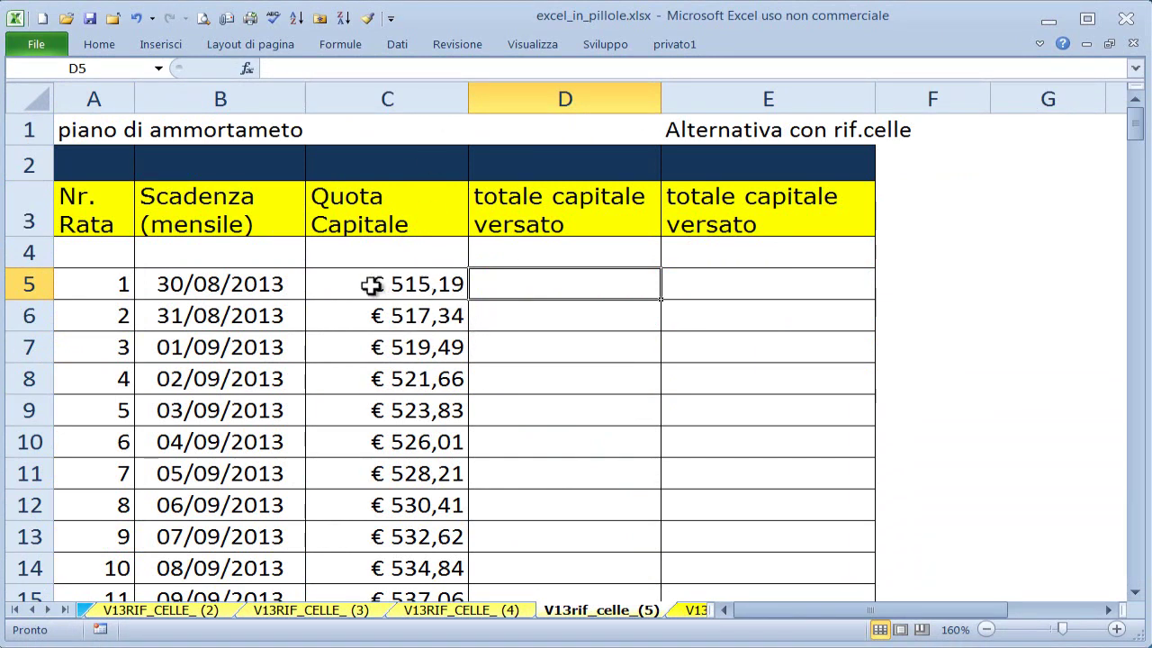
pyautogui.click(416, 287)
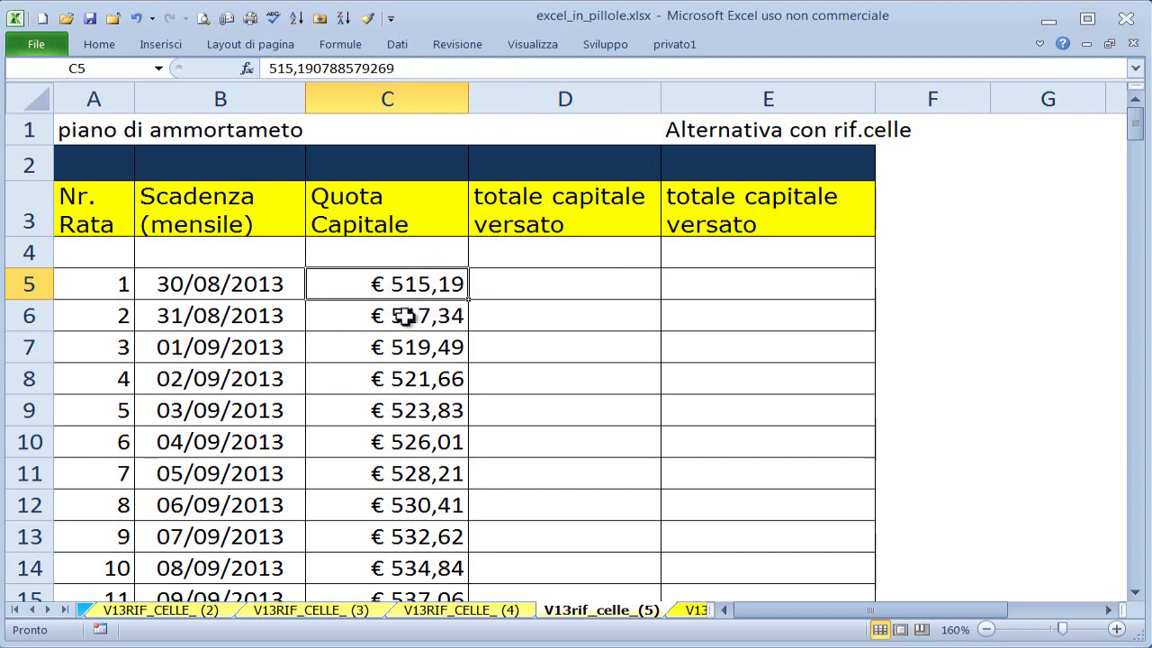
pyautogui.click(402, 315)
pyautogui.click(416, 349)
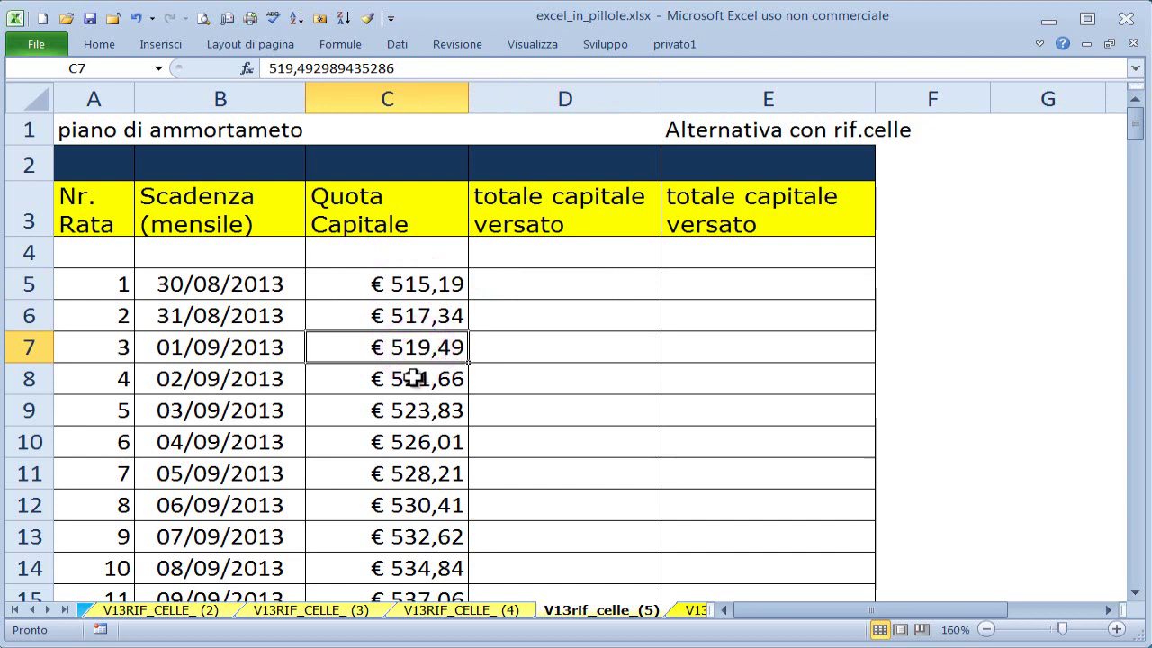
pyautogui.click(412, 376)
pyautogui.click(430, 408)
pyautogui.click(430, 440)
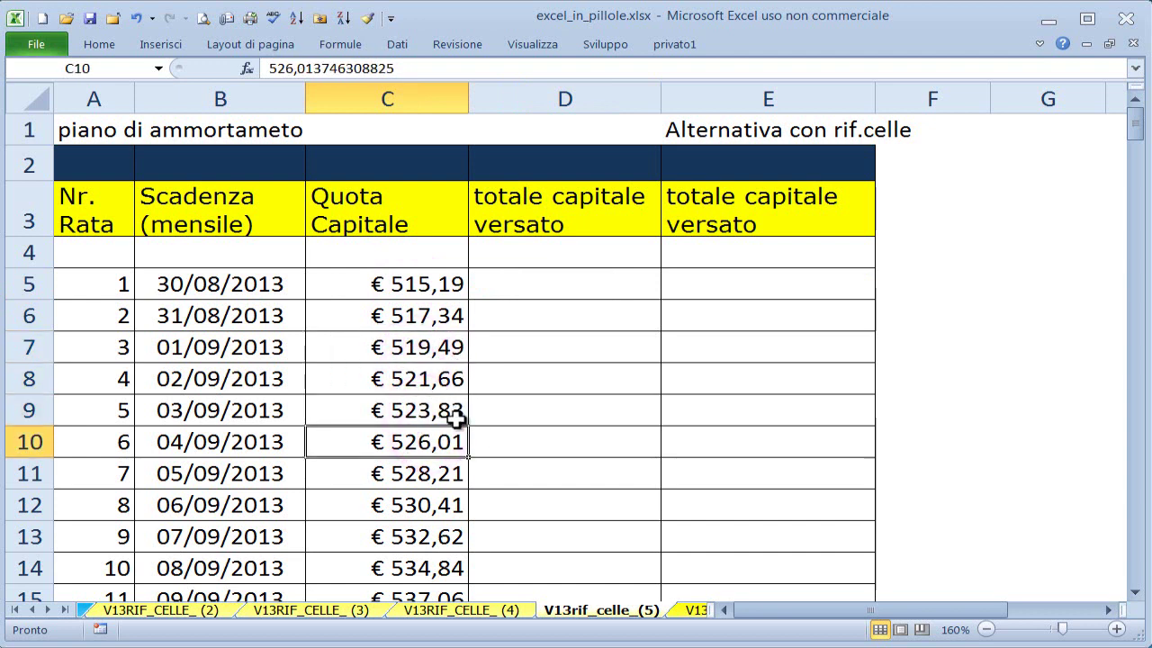
pyautogui.scroll(-1, 436, 479)
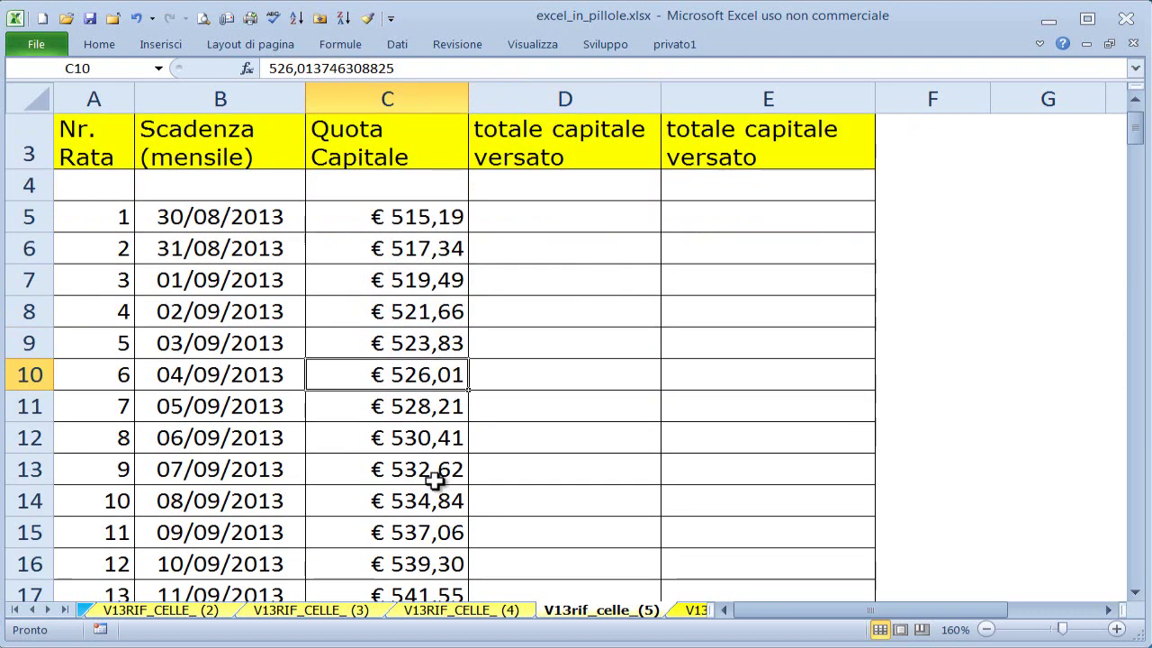
pyautogui.scroll(-2, 435, 479)
pyautogui.scroll(1, 435, 478)
pyautogui.scroll(2, 436, 478)
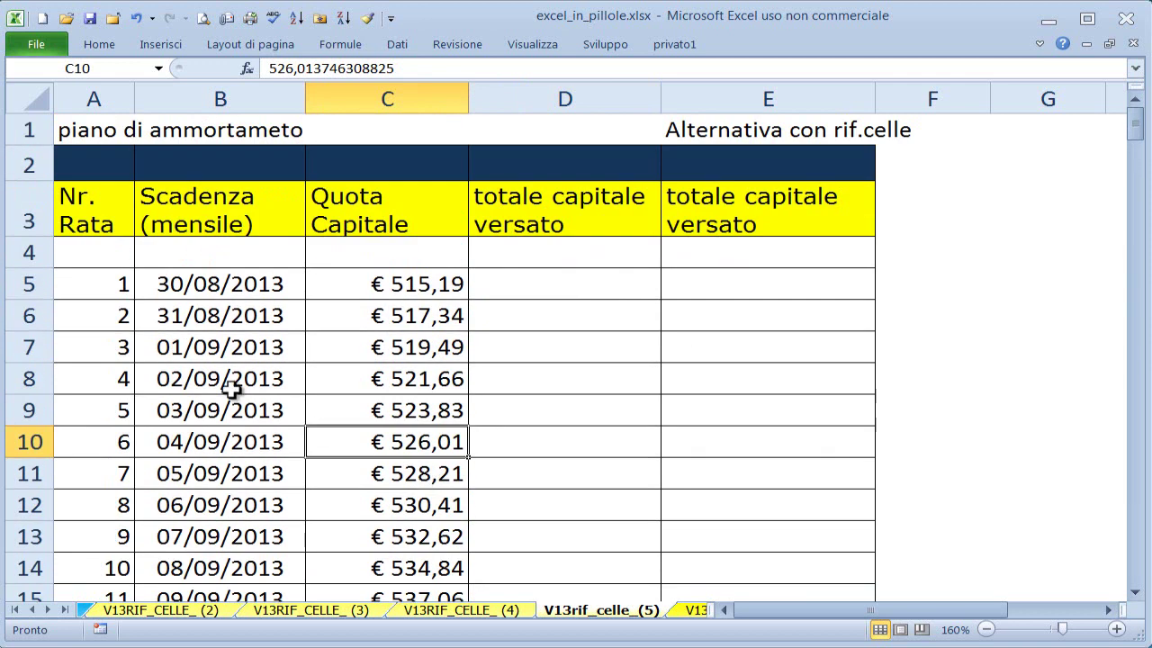
pyautogui.click(90, 288)
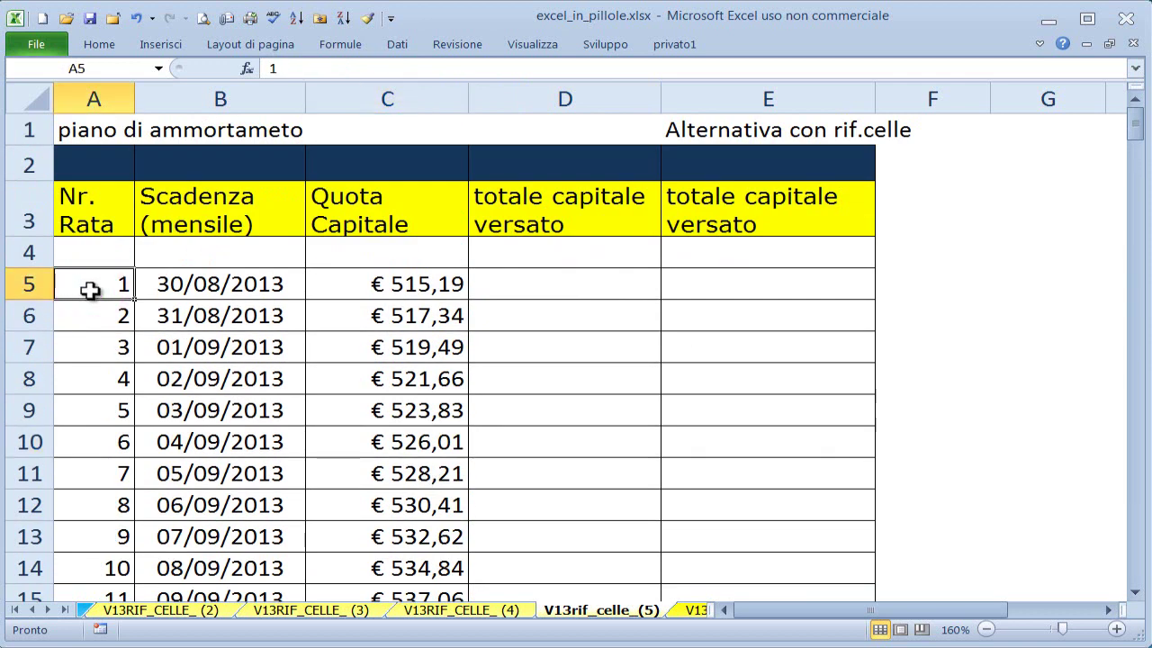
pyautogui.hotkey('ctrl', 'Down')
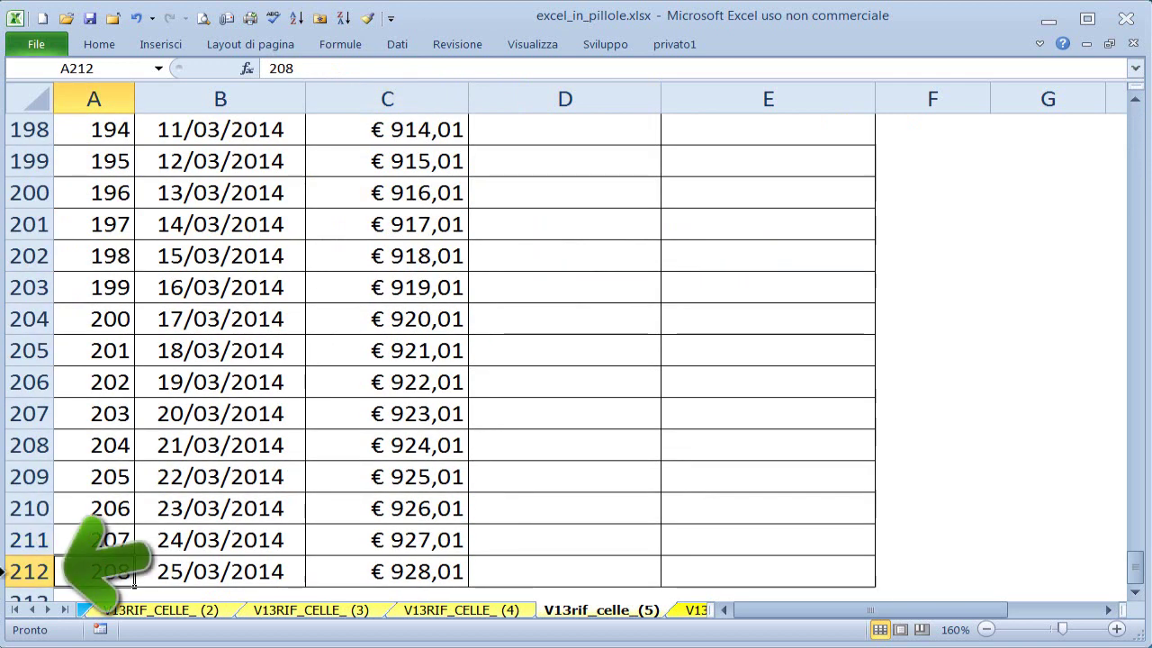
pyautogui.scroll(3, 193, 496)
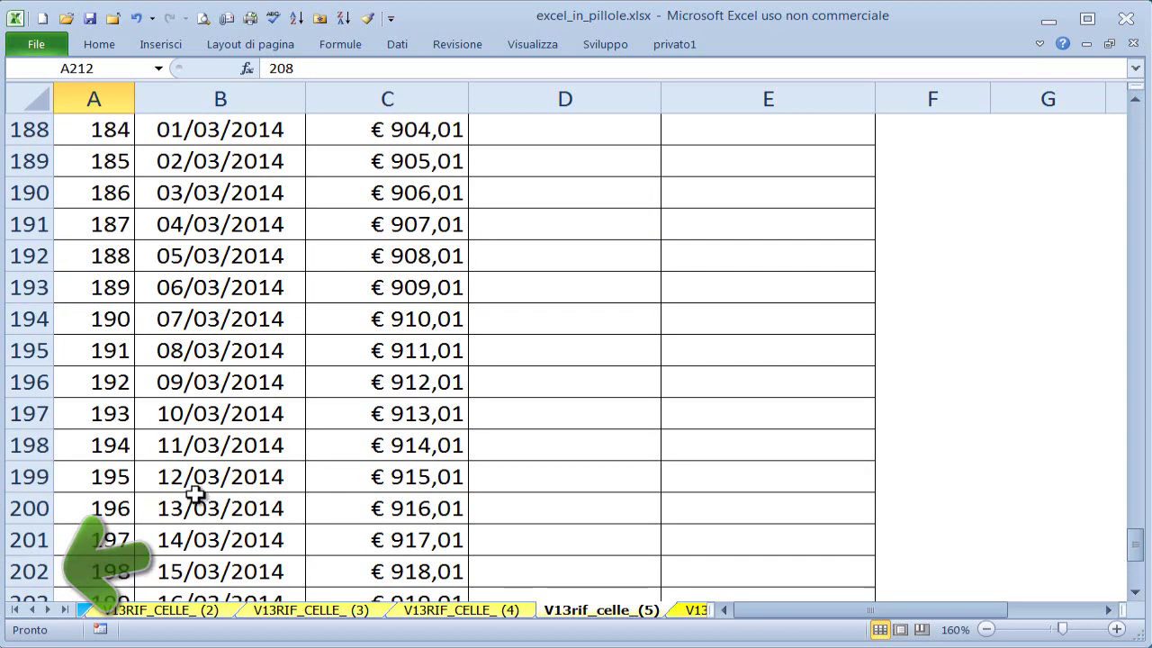
pyautogui.scroll(7, 193, 496)
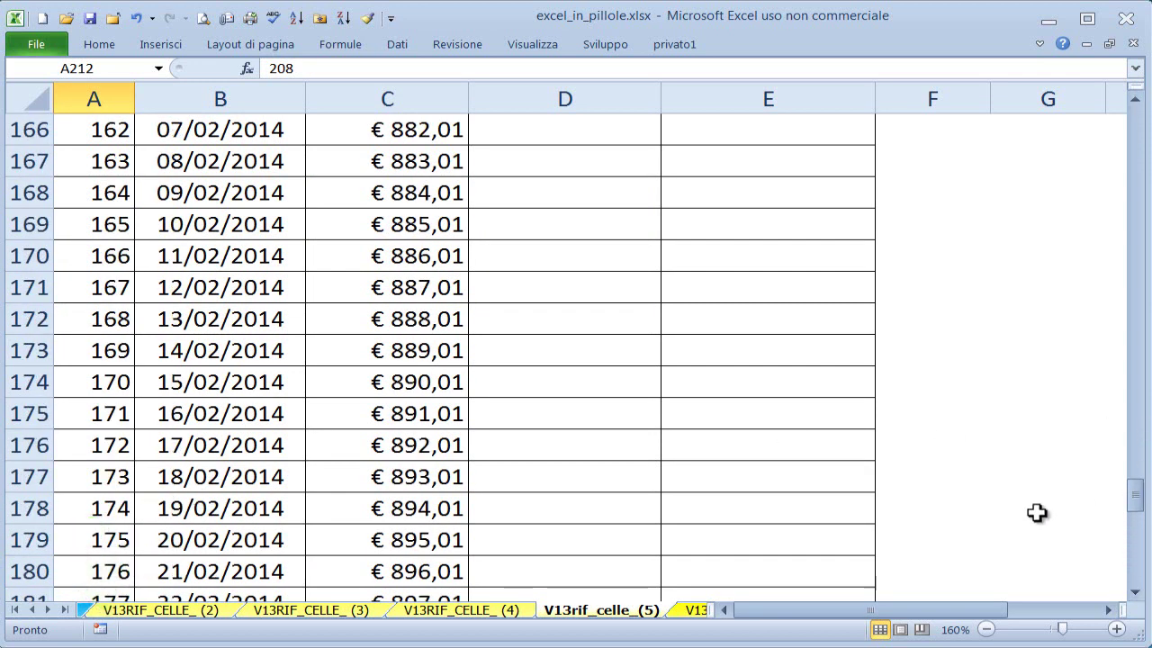
pyautogui.hotkey('ctrl', 'Home')
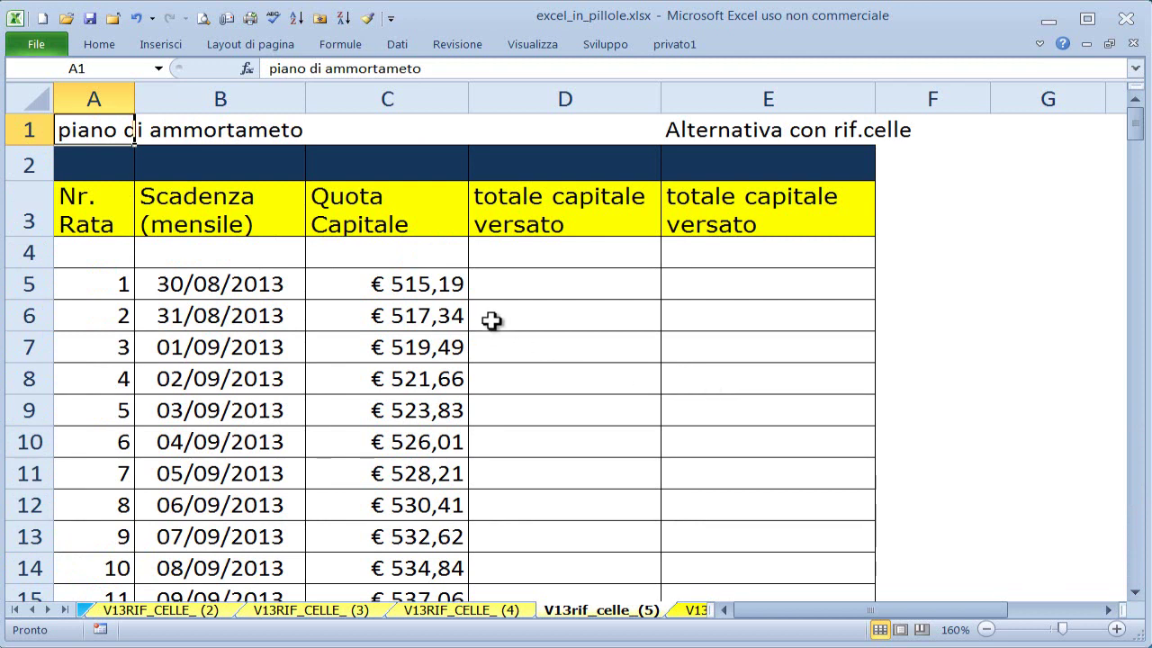
pyautogui.click(506, 283)
pyautogui.click(497, 315)
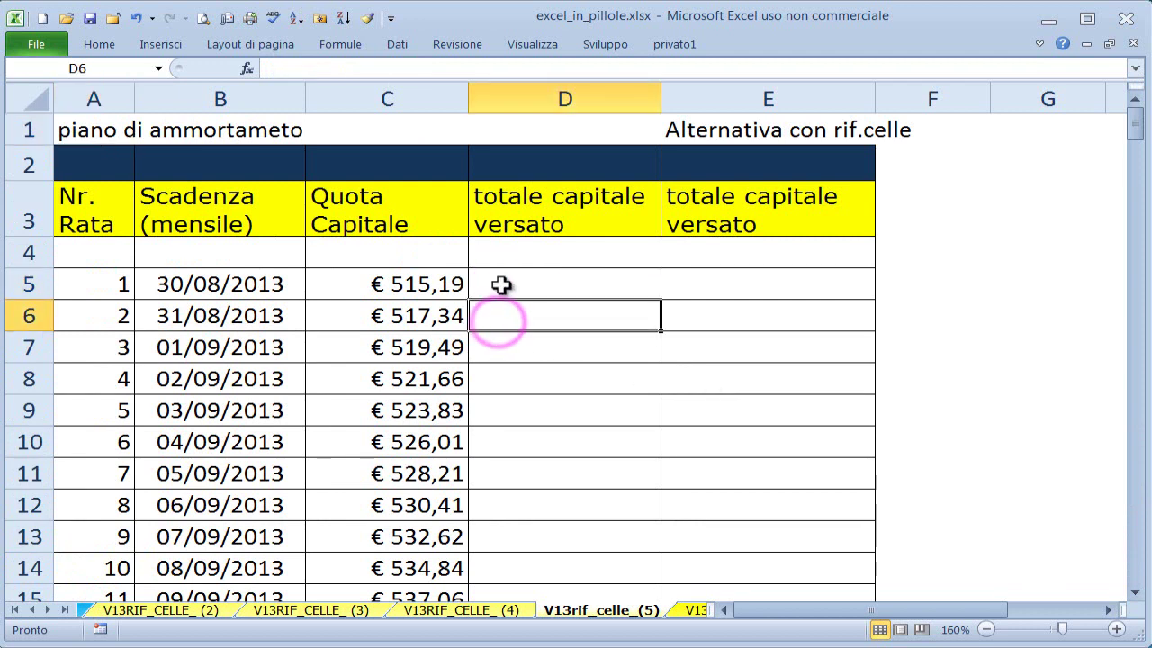
pyautogui.click(504, 286)
pyautogui.click(529, 312)
pyautogui.click(544, 286)
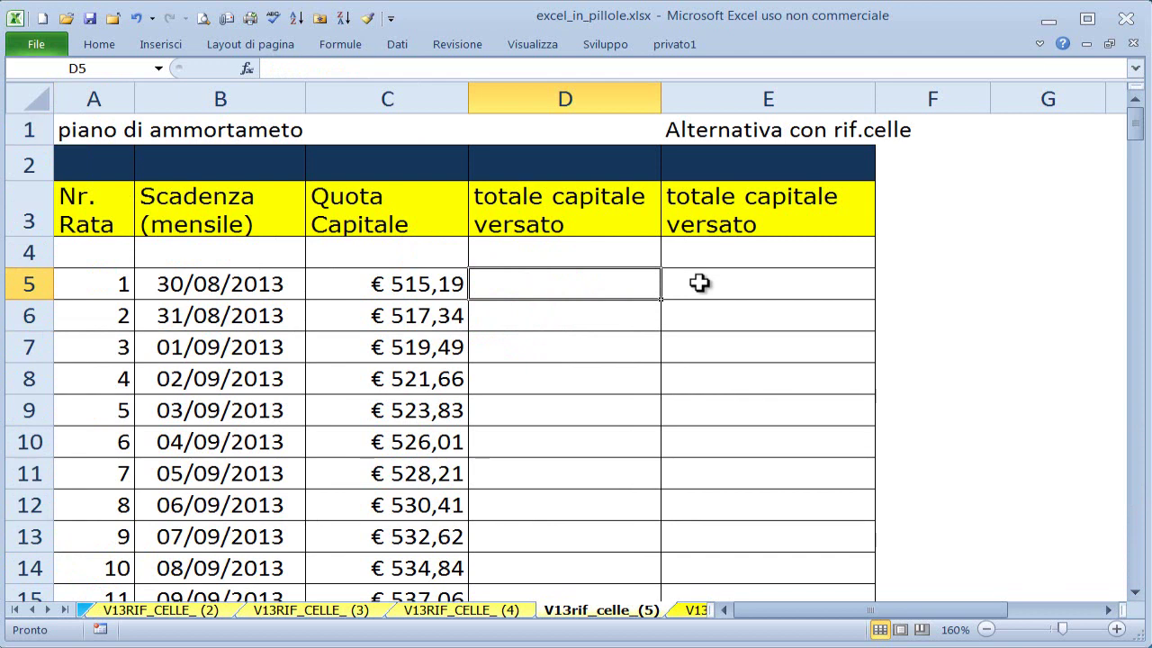
# - Enter =C5 in D5 and =D5+C6 in D6, checking the sum of C5:C6
pyautogui.write('=')
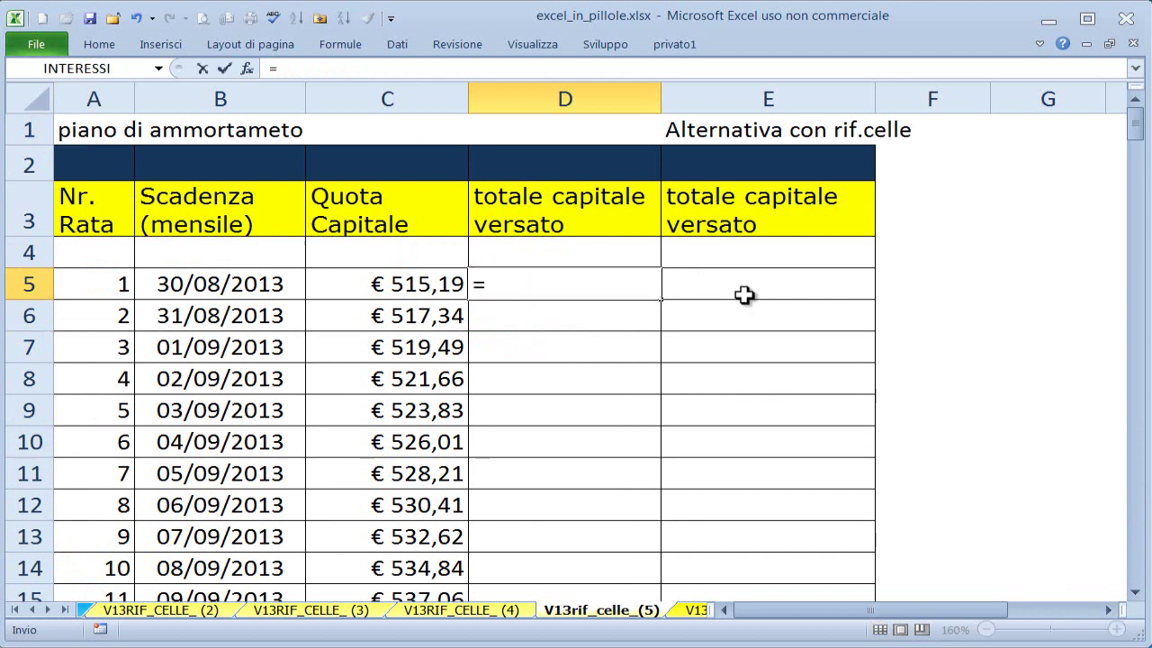
pyautogui.press('Left')
pyautogui.press('Return')
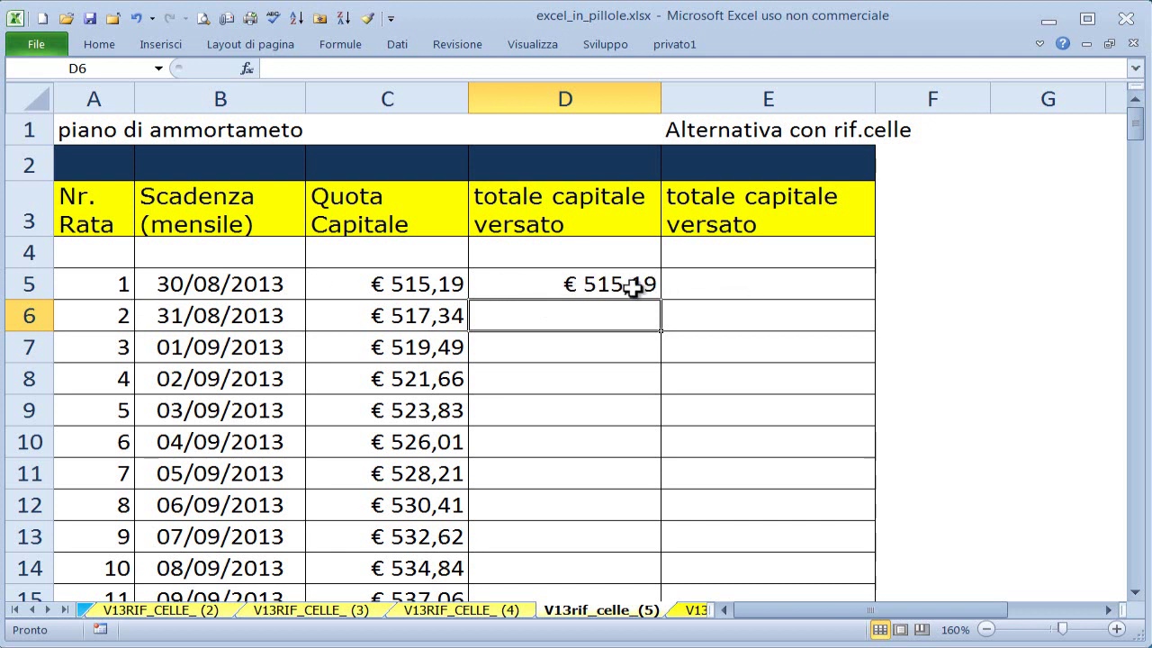
pyautogui.click(586, 320)
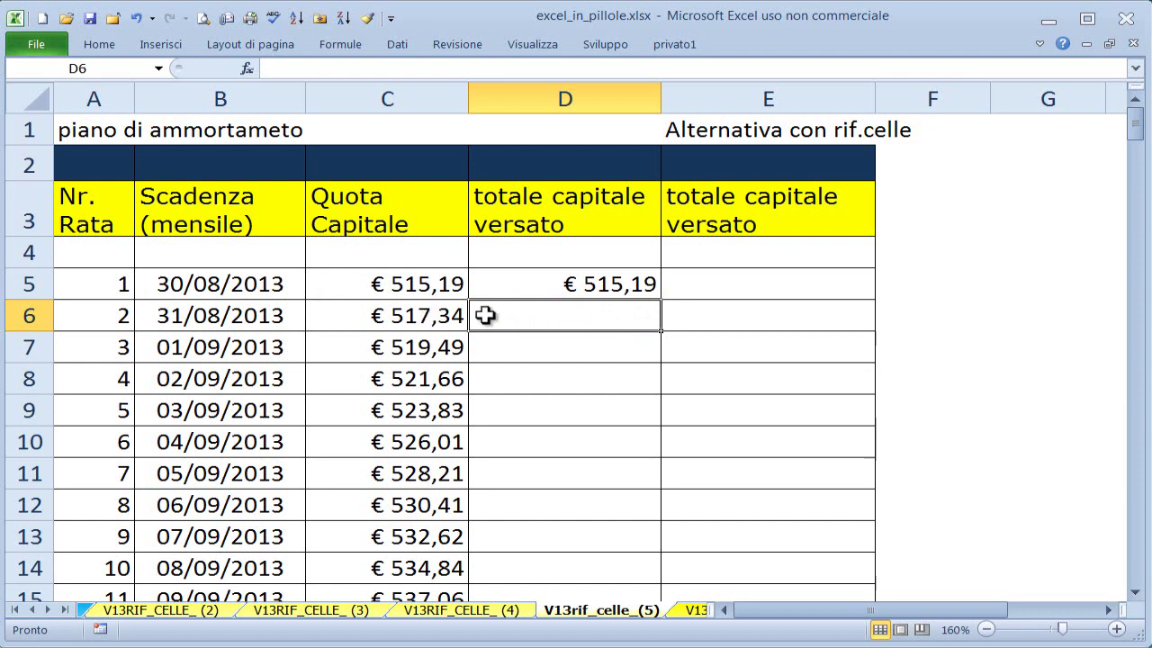
pyautogui.moveTo(433, 284); pyautogui.dragTo(426, 311)
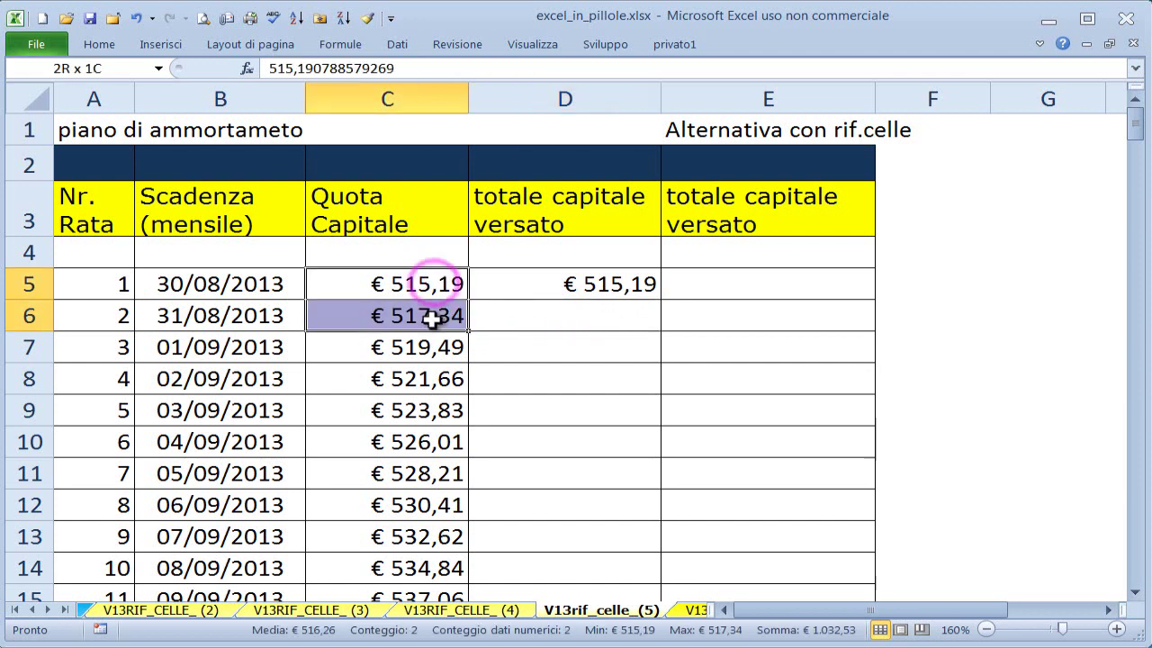
pyautogui.click(510, 311)
pyautogui.write('=')
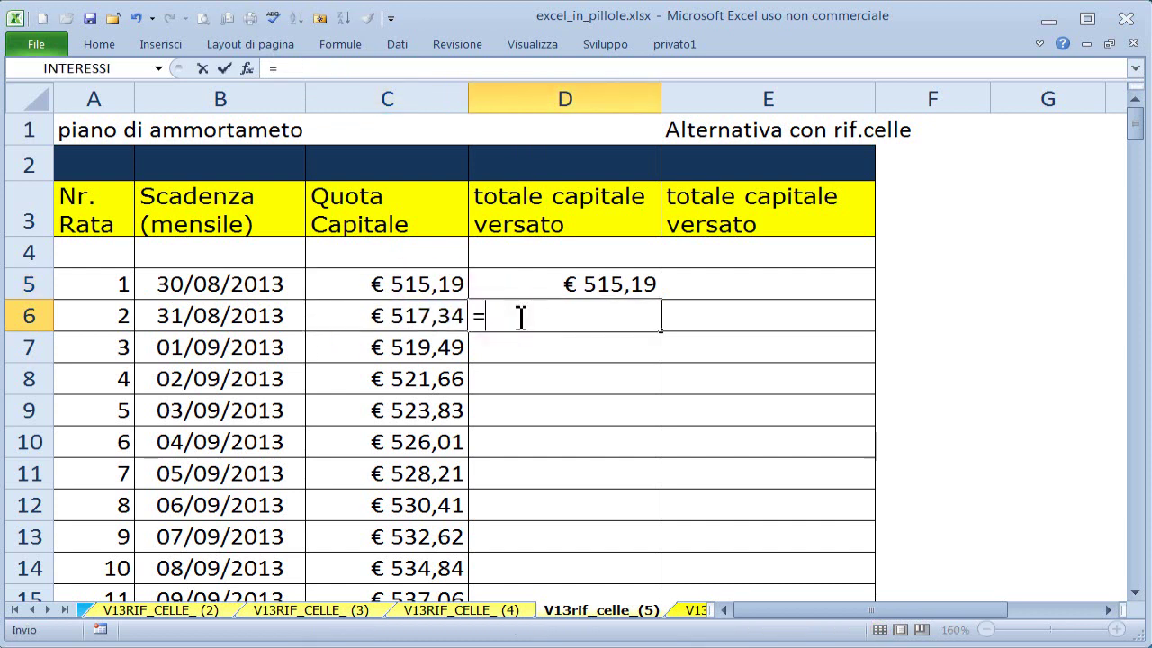
pyautogui.click(539, 284)
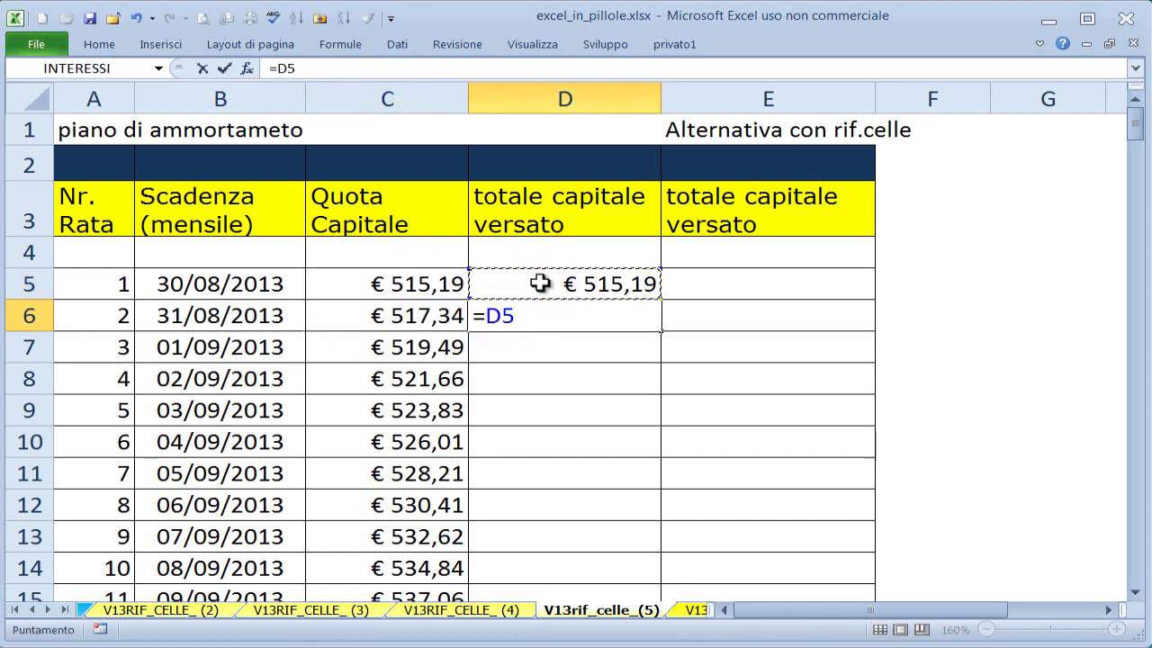
pyautogui.click(435, 318)
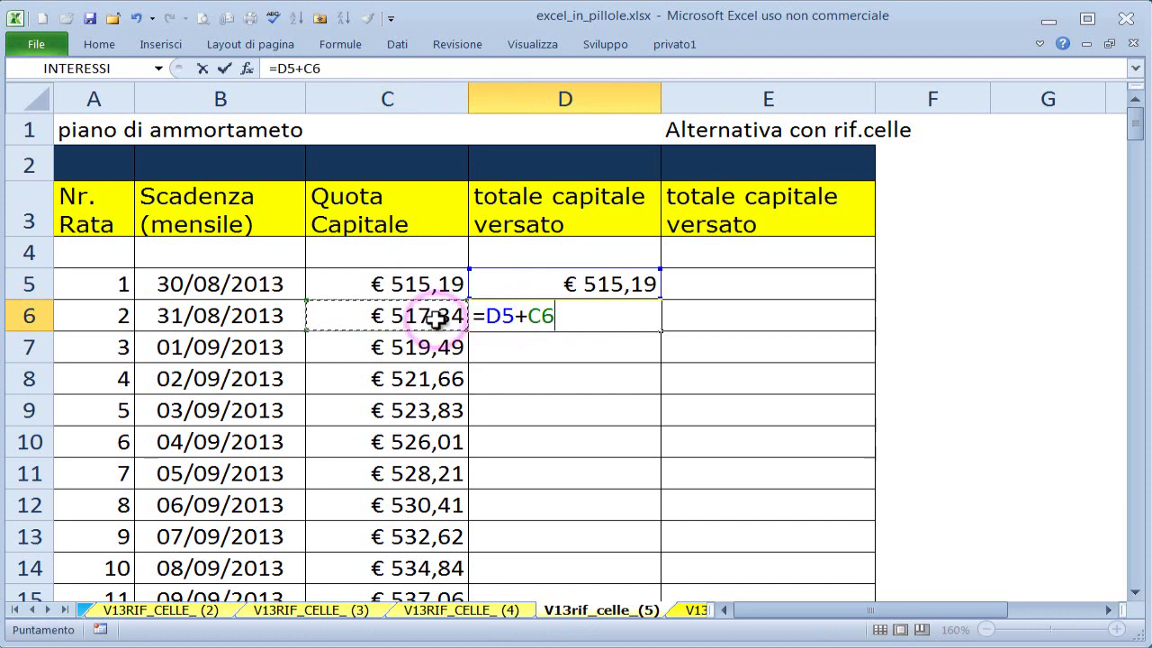
pyautogui.press('Return')
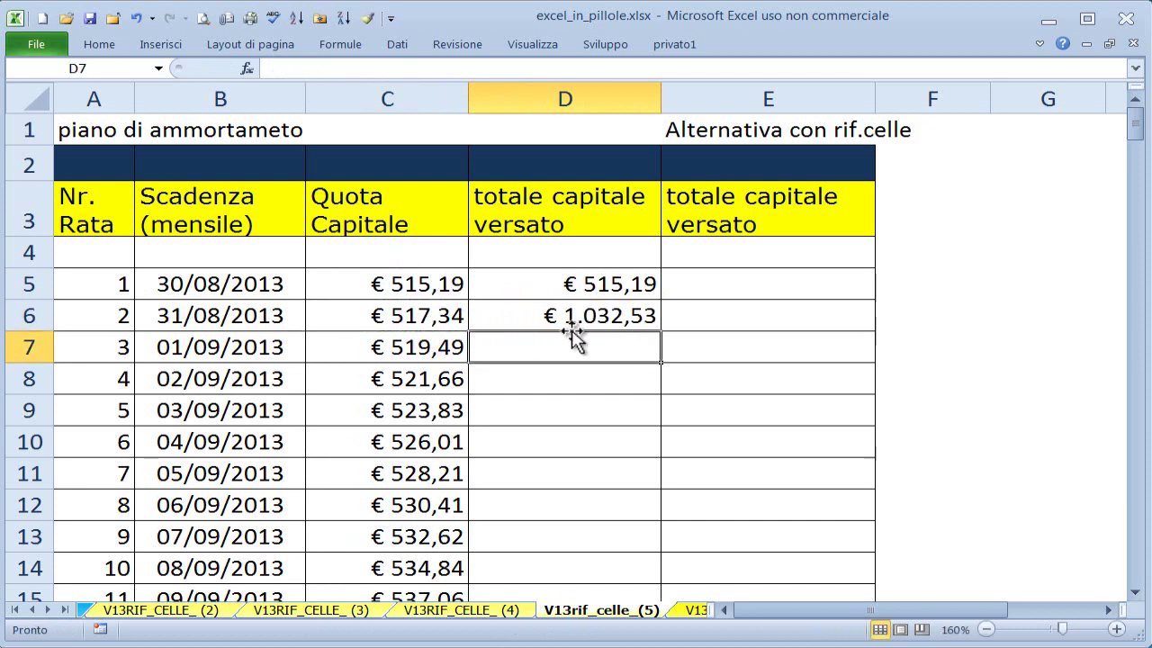
# - Enter =D6+C7 in D7, checking it against C5:C7, then select D7
pyautogui.click(597, 349)
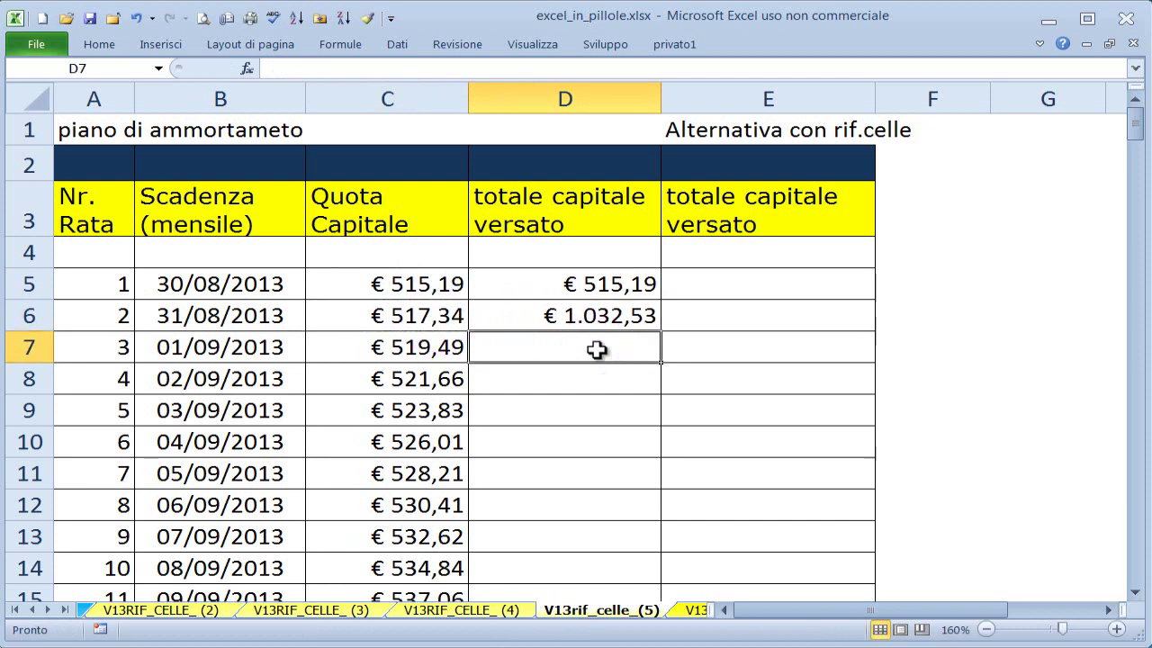
pyautogui.moveTo(433, 287); pyautogui.dragTo(433, 351)
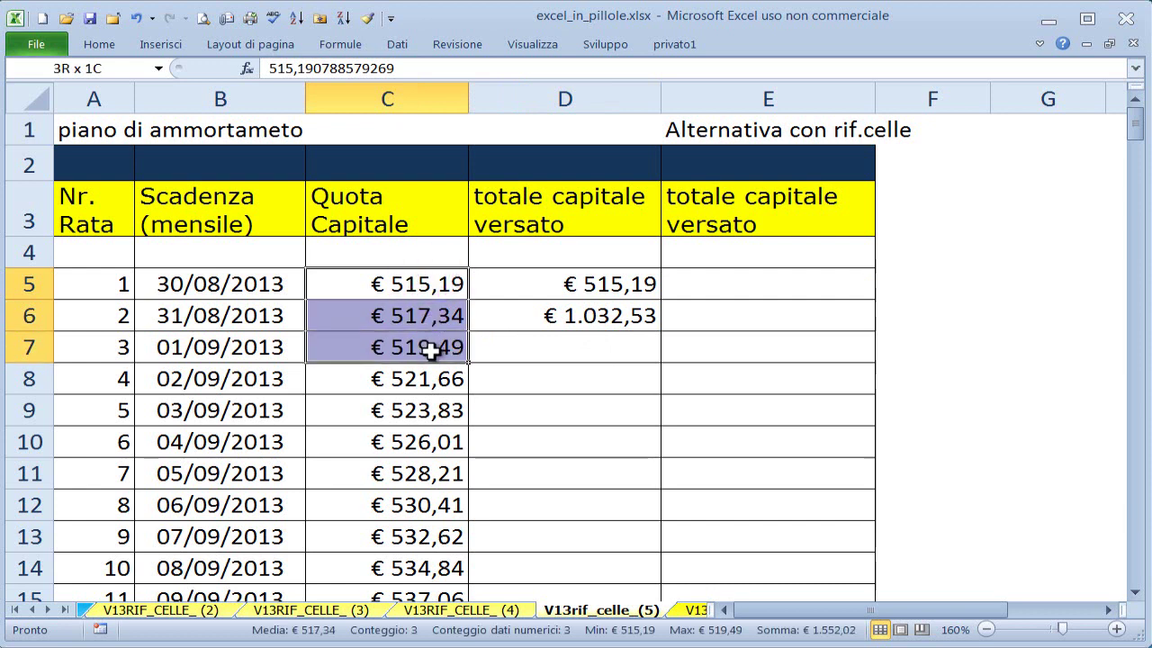
pyautogui.click(540, 347)
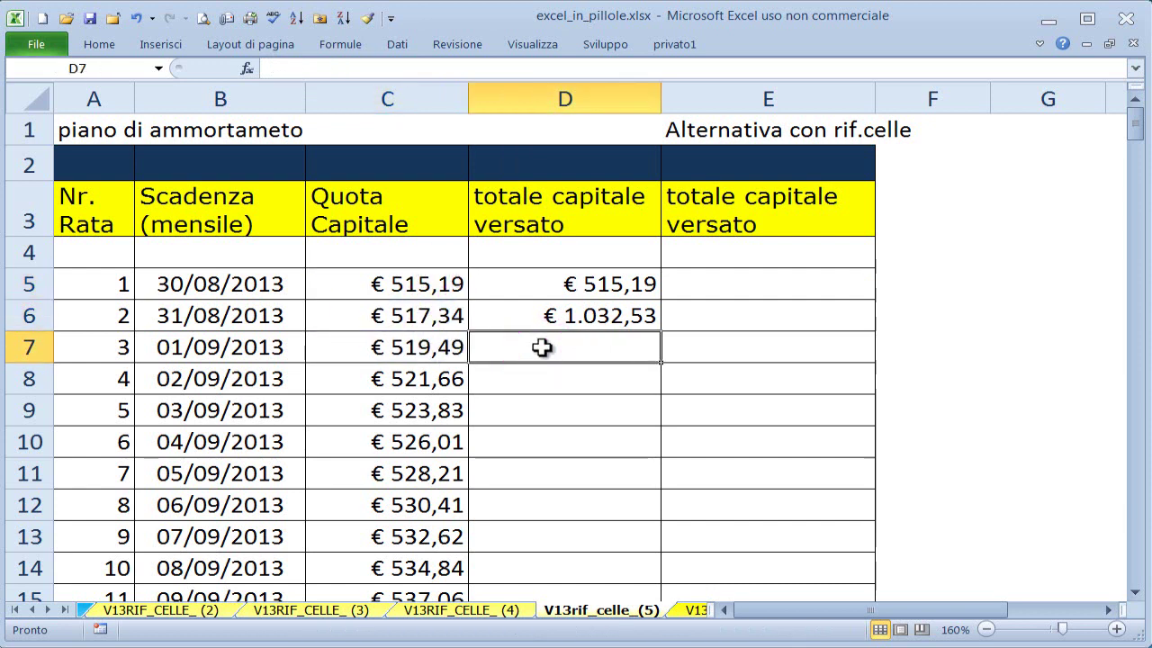
pyautogui.write('=')
pyautogui.click(572, 313)
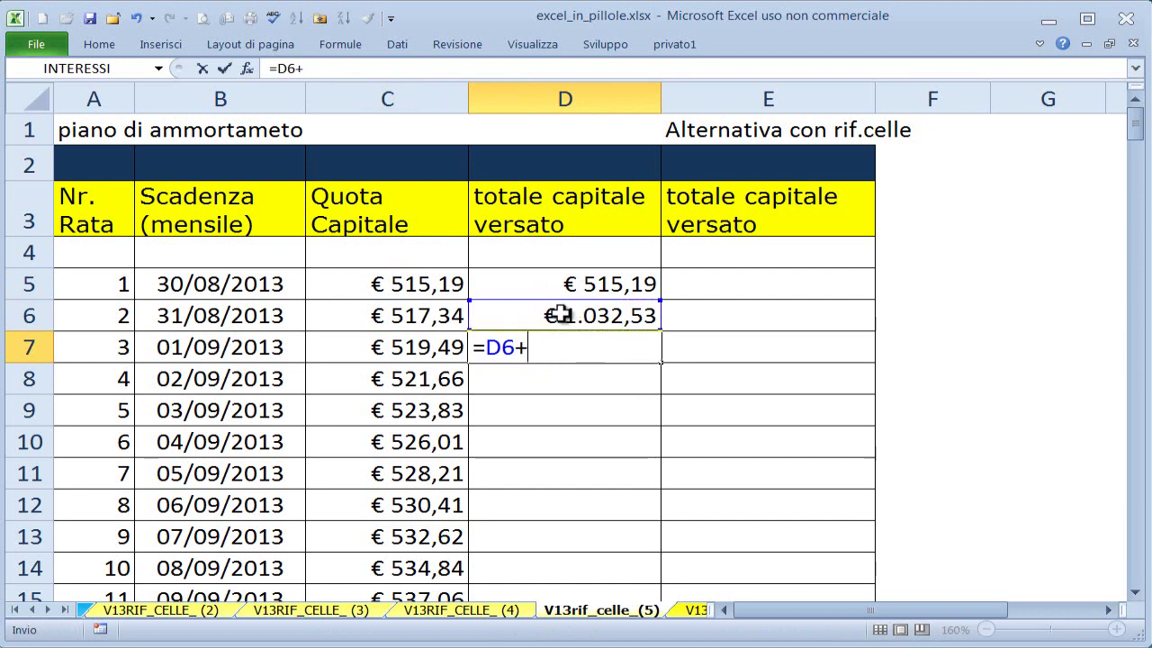
pyautogui.click(391, 350)
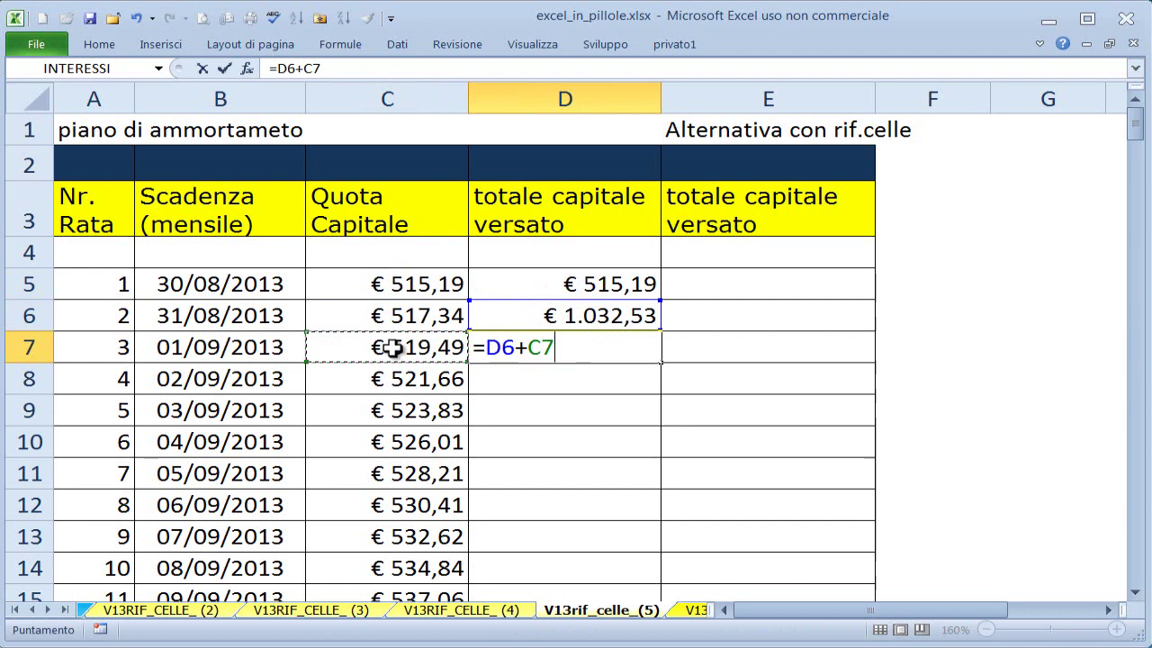
pyautogui.press('Return')
pyautogui.moveTo(604, 286); pyautogui.dragTo(604, 346)
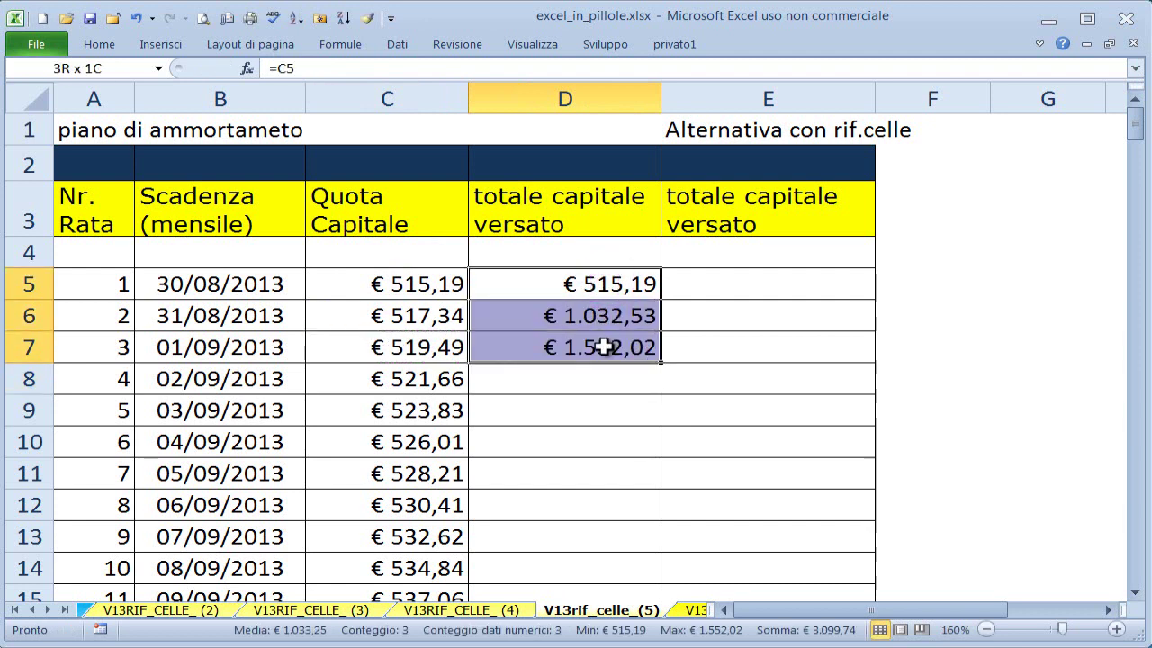
pyautogui.click(537, 350)
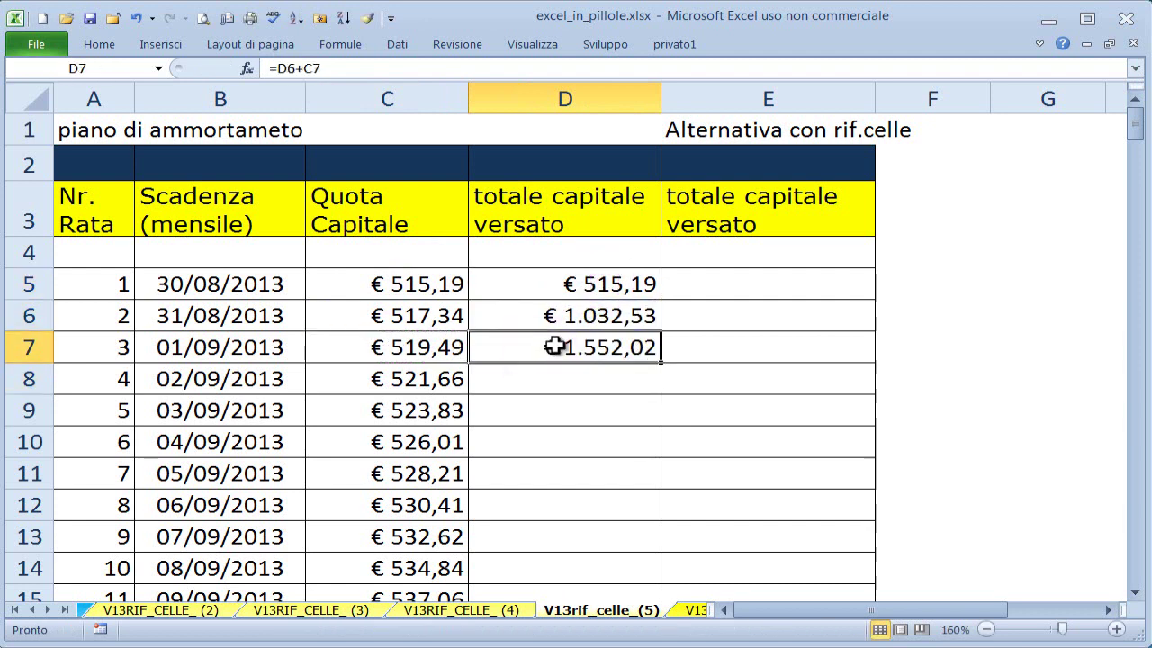
# - Fill D7's formula down column D, verifying D35 (=D34+C35) and D12 (=D11+C12)
pyautogui.doubleClick(662, 362)
pyautogui.scroll(-3, 636, 397)
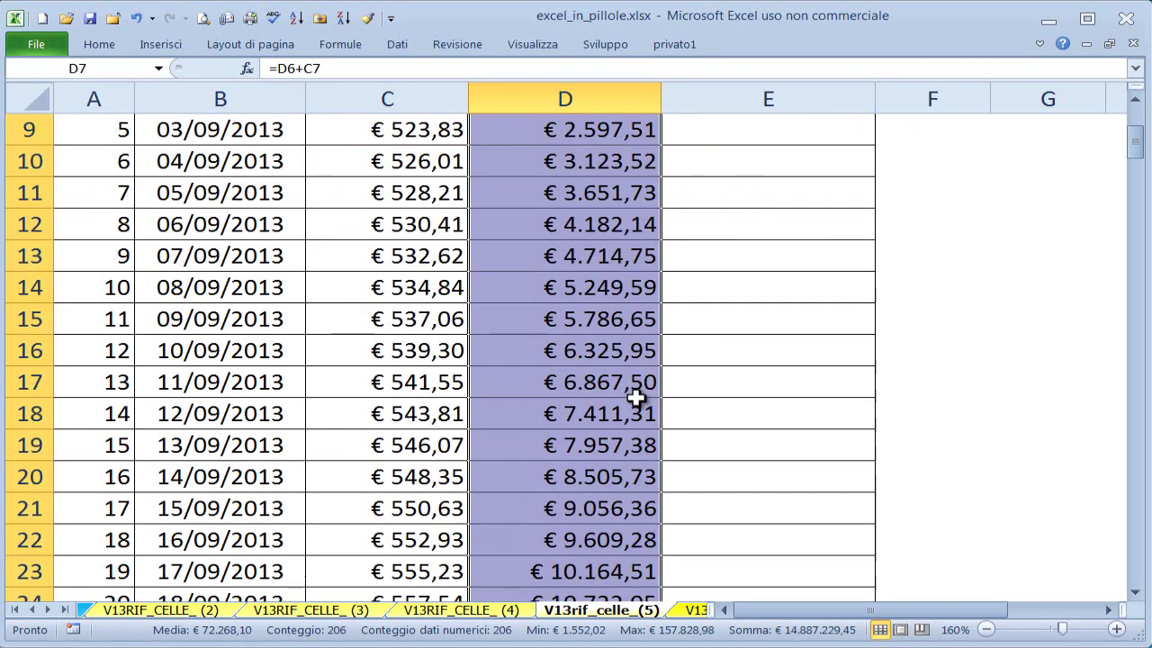
pyautogui.scroll(-3, 636, 396)
pyautogui.scroll(-1, 636, 397)
pyautogui.scroll(-1, 636, 396)
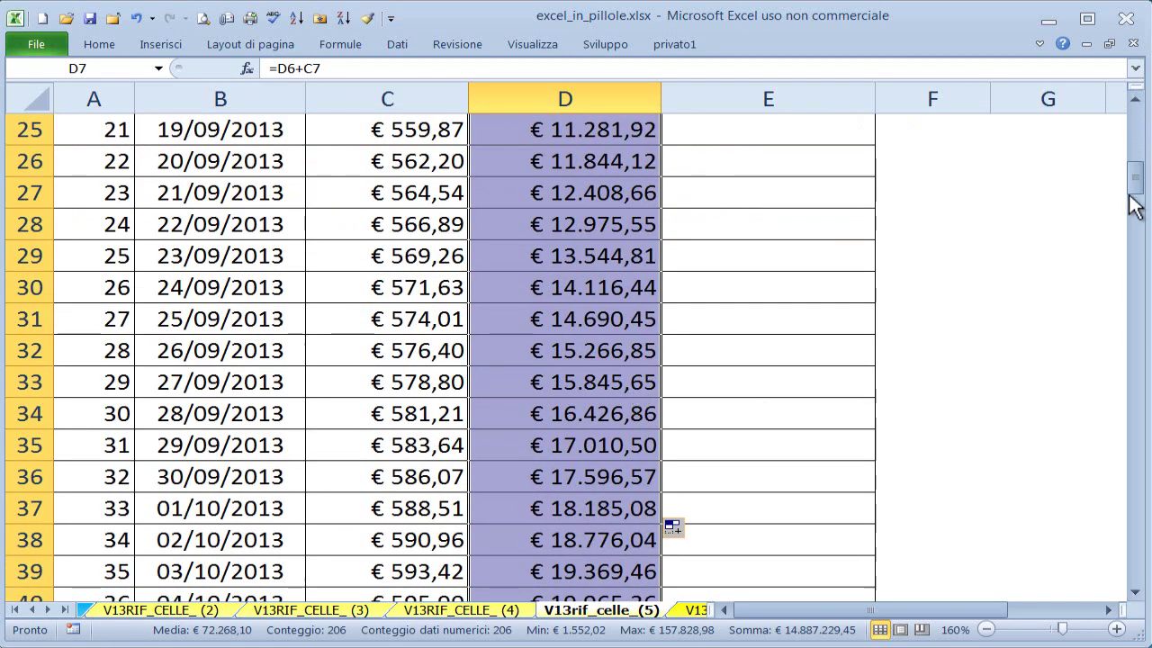
pyautogui.click(570, 443)
pyautogui.doubleClick(571, 443)
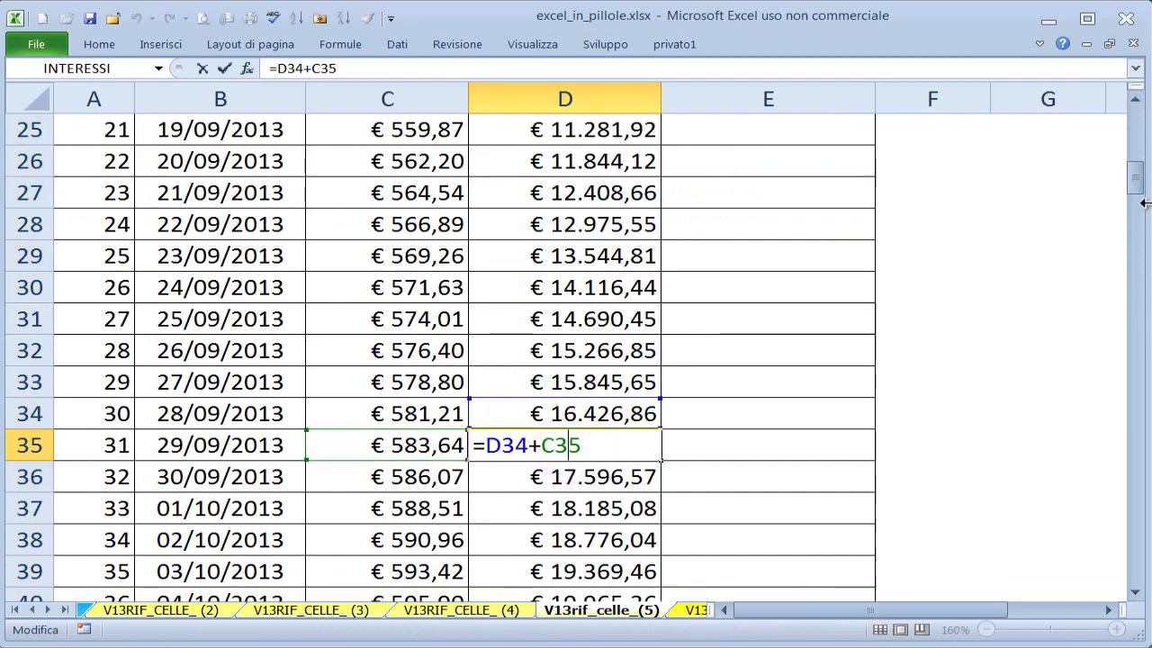
pyautogui.moveTo(1136, 180); pyautogui.dragTo(1135, 122)
pyautogui.click(634, 512)
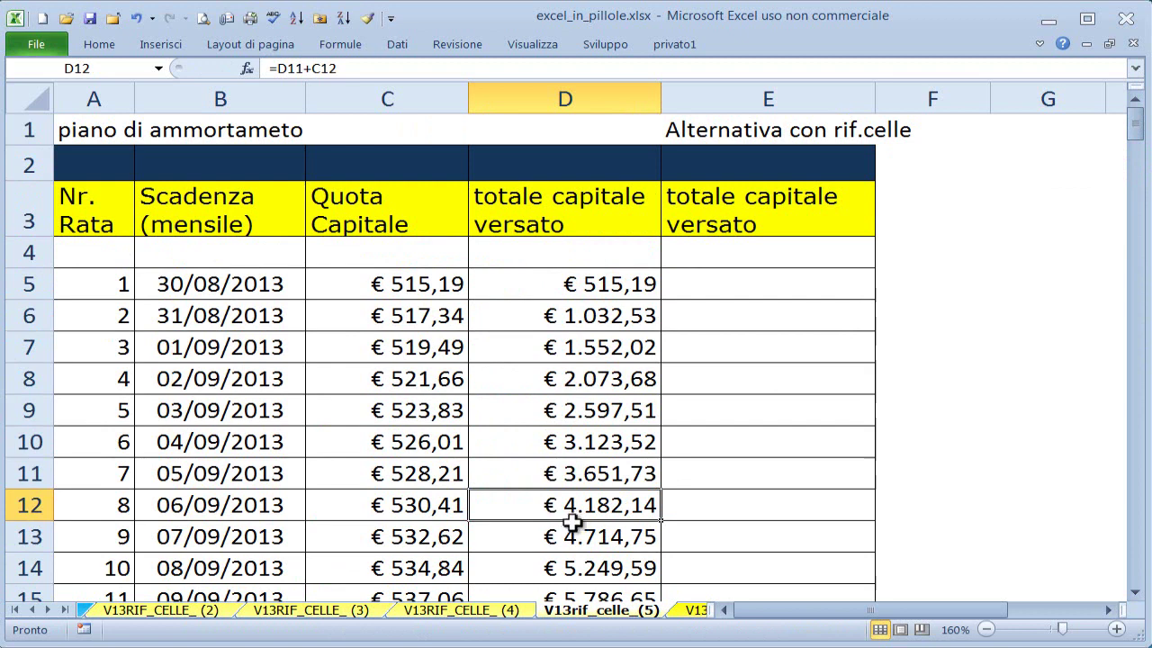
pyautogui.click(676, 507)
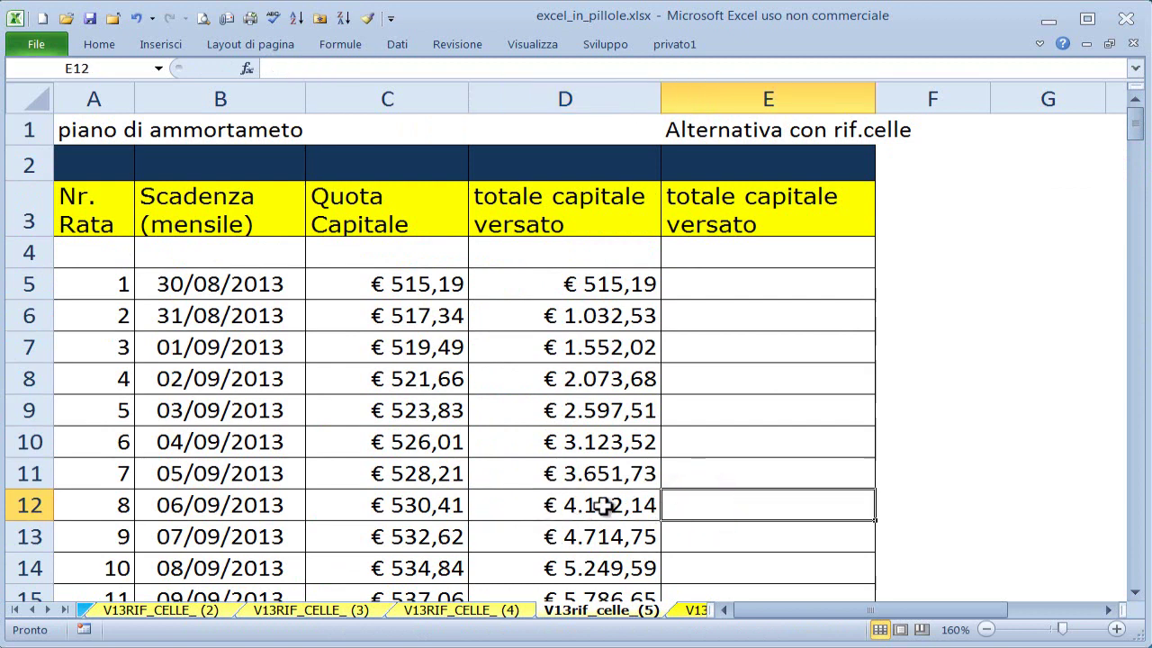
pyautogui.moveTo(420, 282); pyautogui.dragTo(419, 498)
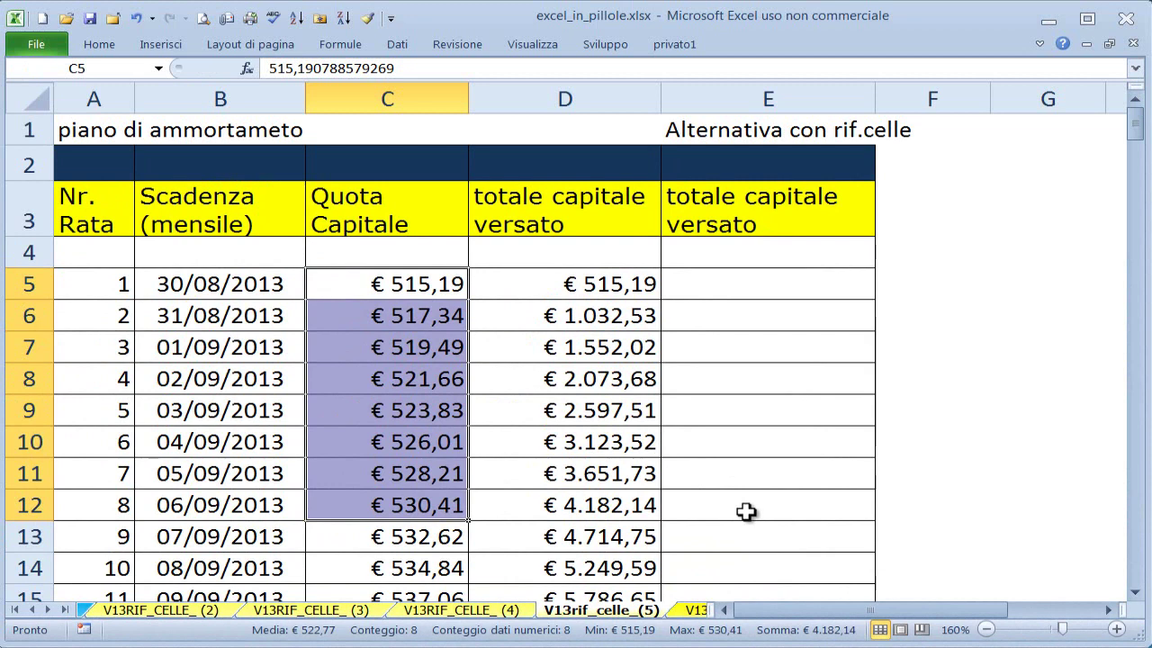
pyautogui.click(746, 511)
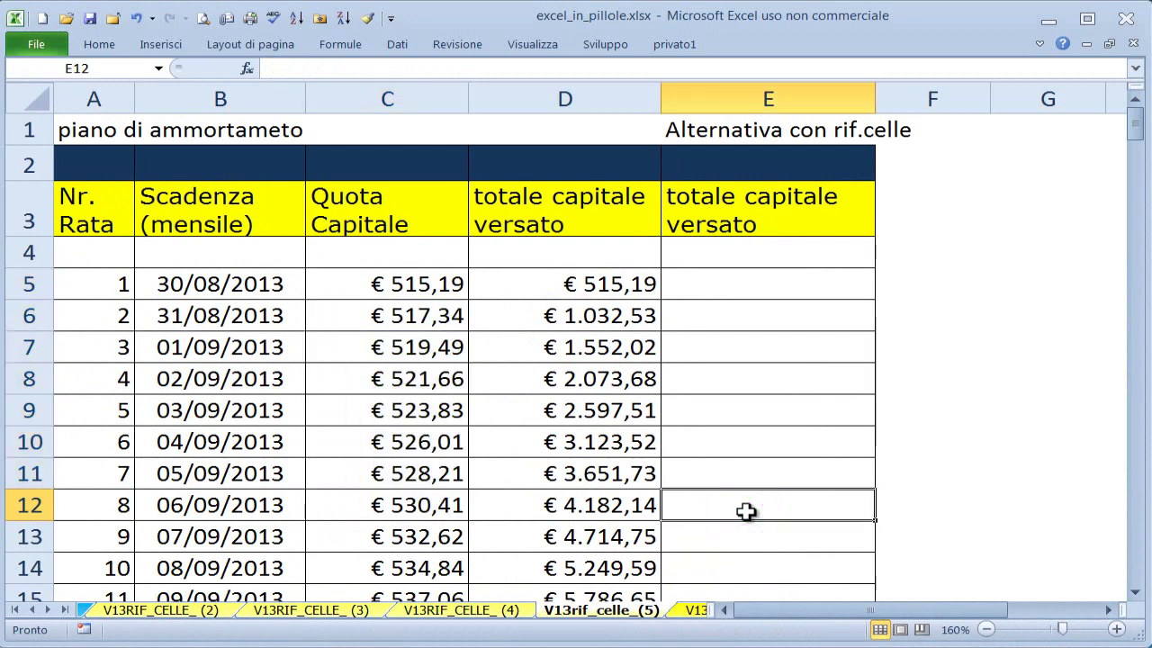
pyautogui.click(731, 285)
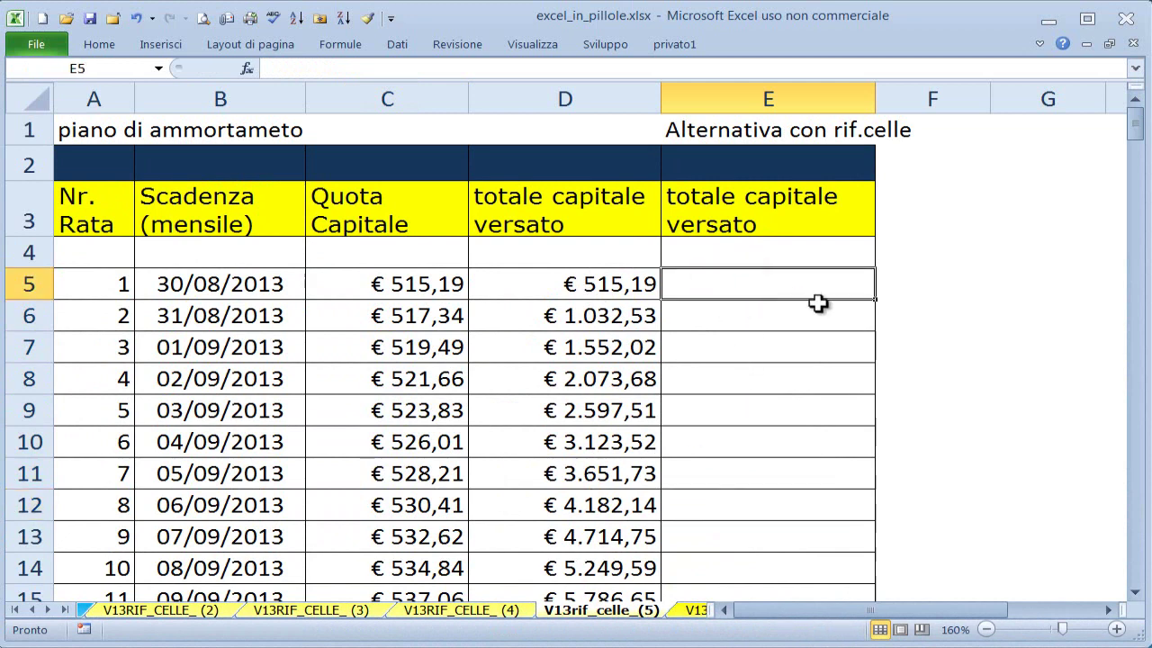
# - Cancel the partially typed =somma entry in E5
pyautogui.write('=')
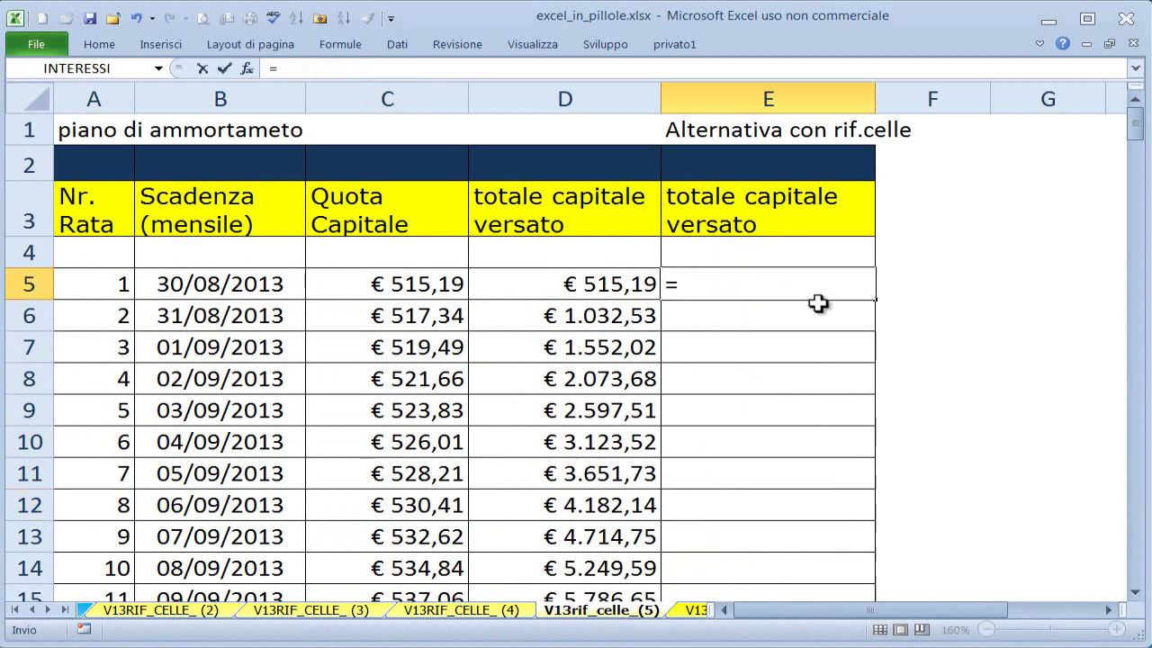
pyautogui.write('somma')
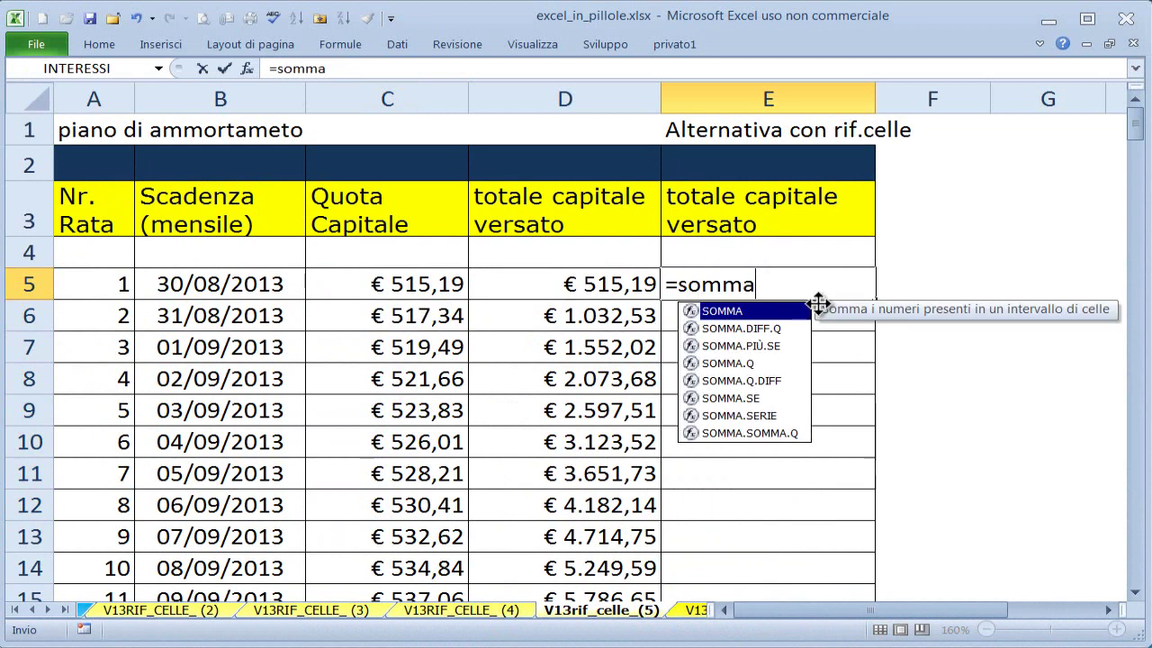
pyautogui.press('BackSpace')
pyautogui.press('BackSpace')
pyautogui.press('BackSpace')
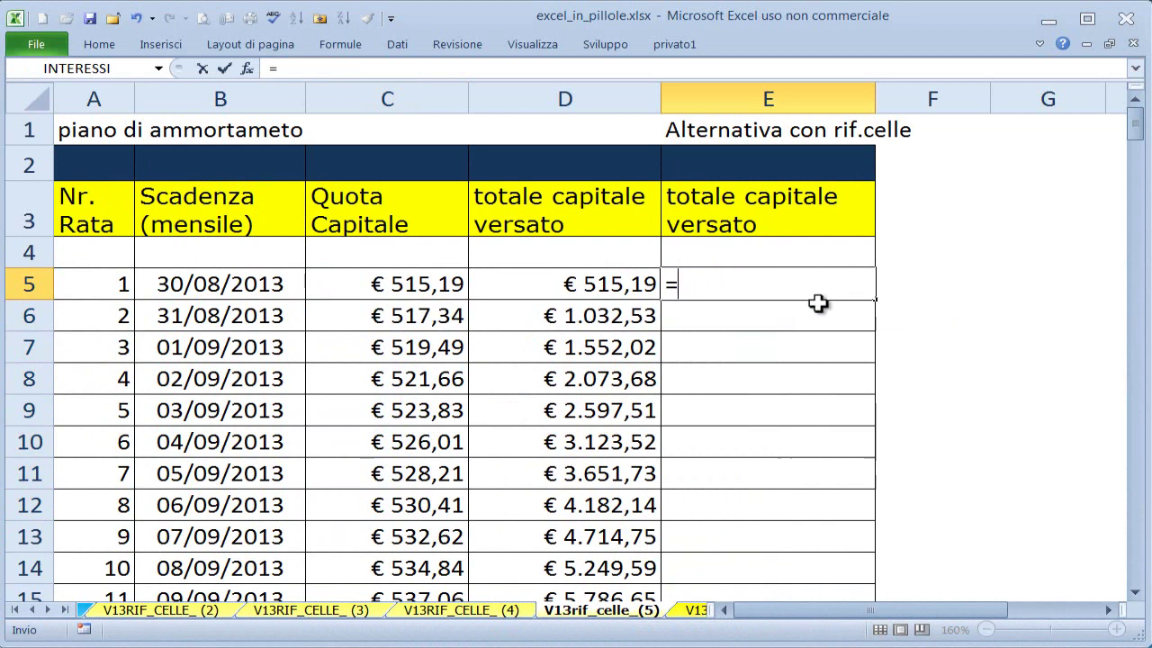
pyautogui.press('Escape')
pyautogui.click(775, 346)
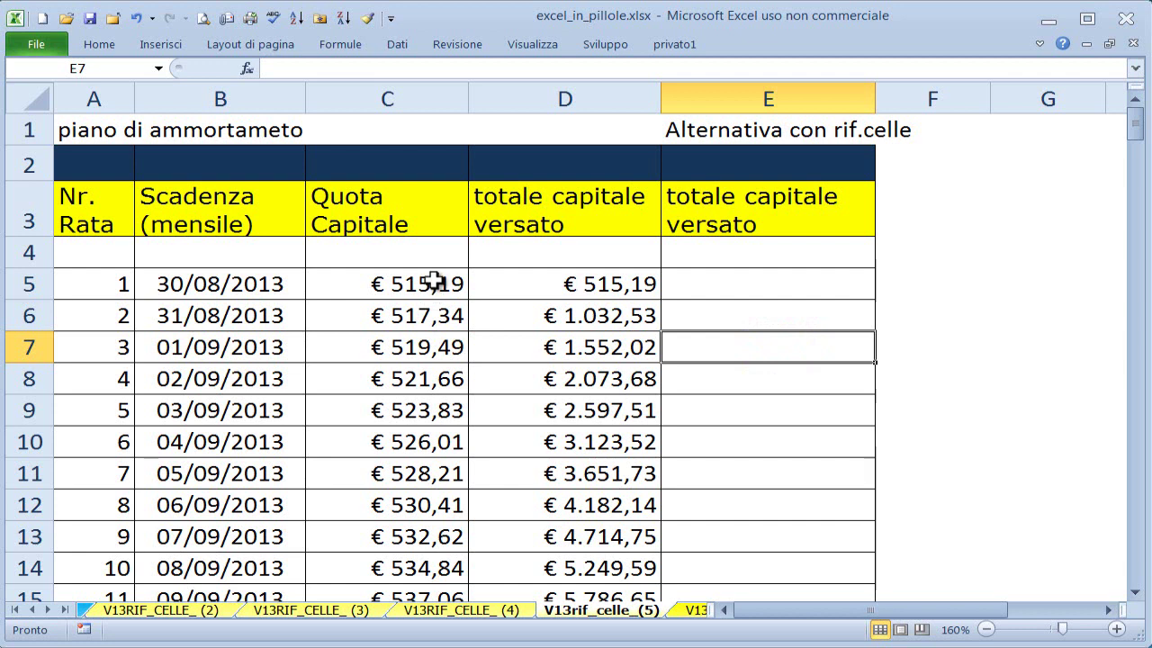
# - Select growing capital ranges C5:C6, C5:C9, C5:C10 and C5:C12 to show expanding sums
pyautogui.moveTo(434, 282); pyautogui.dragTo(437, 346)
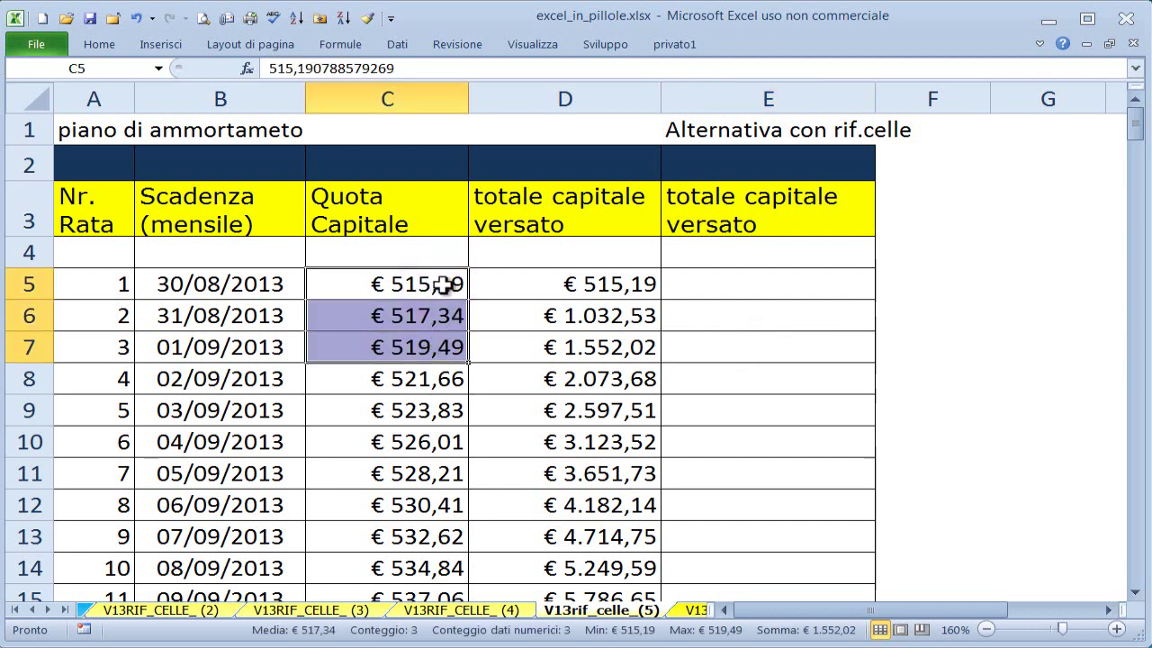
pyautogui.moveTo(450, 286); pyautogui.dragTo(439, 402)
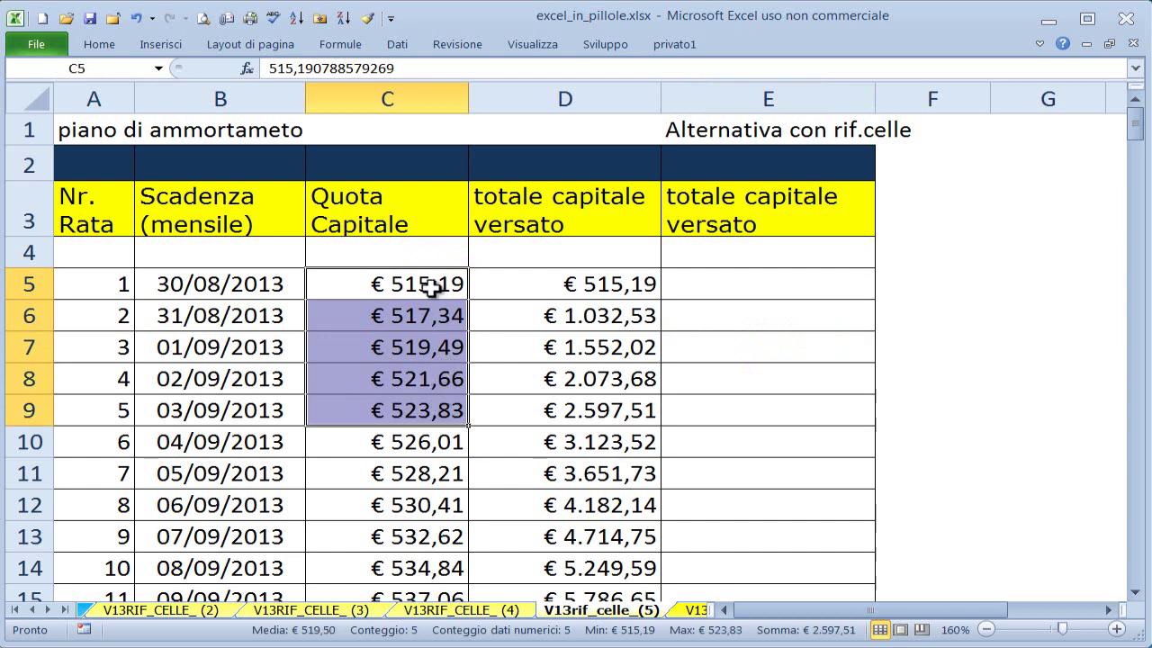
pyautogui.moveTo(437, 282); pyautogui.dragTo(438, 441)
pyautogui.moveTo(438, 283); pyautogui.dragTo(438, 505)
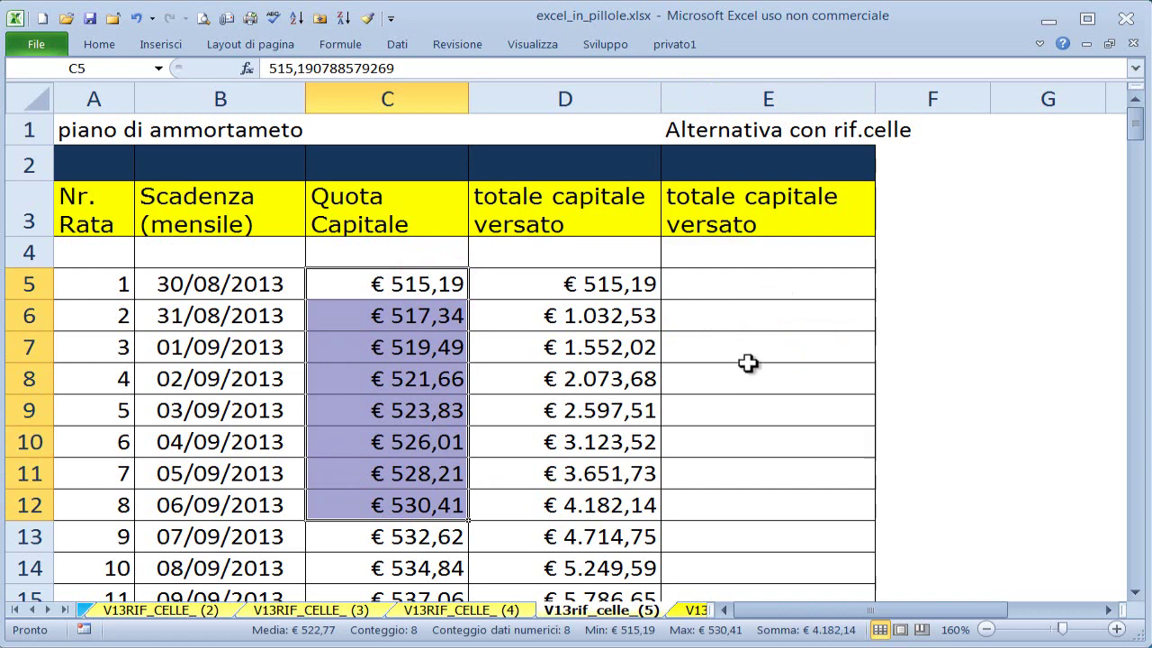
pyautogui.click(699, 532)
# - Scroll to instalment 52, select its due date in B56 and E56, then return up
pyautogui.scroll(-5, 601, 467)
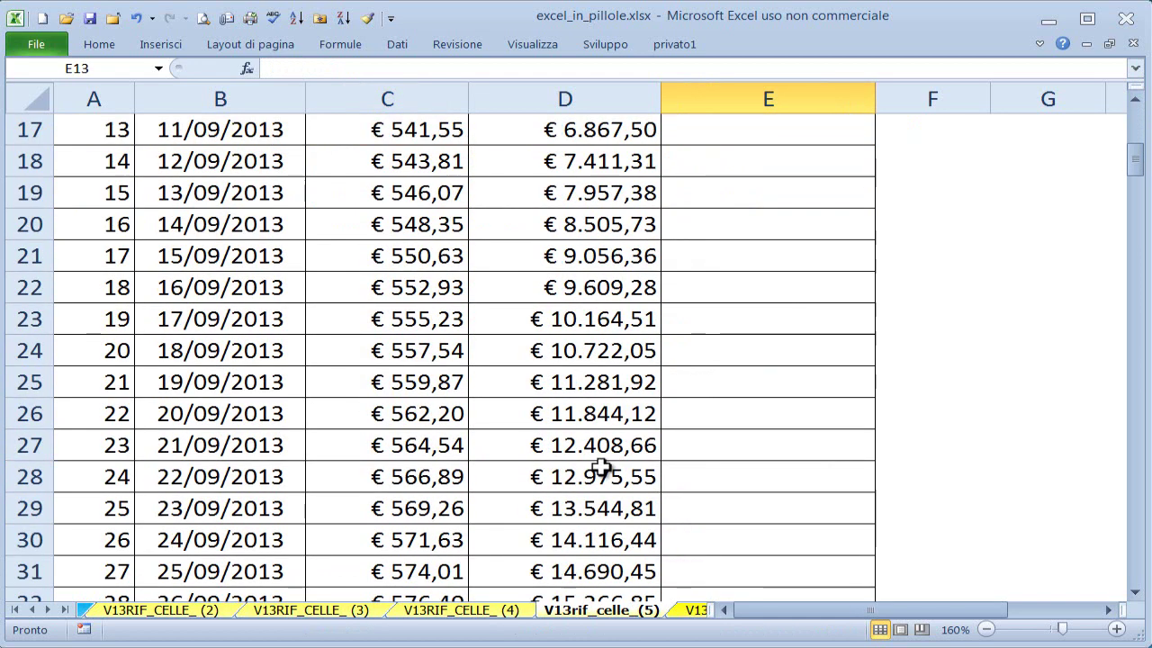
pyautogui.scroll(-3, 601, 467)
pyautogui.scroll(-6, 367, 412)
pyautogui.click(108, 540)
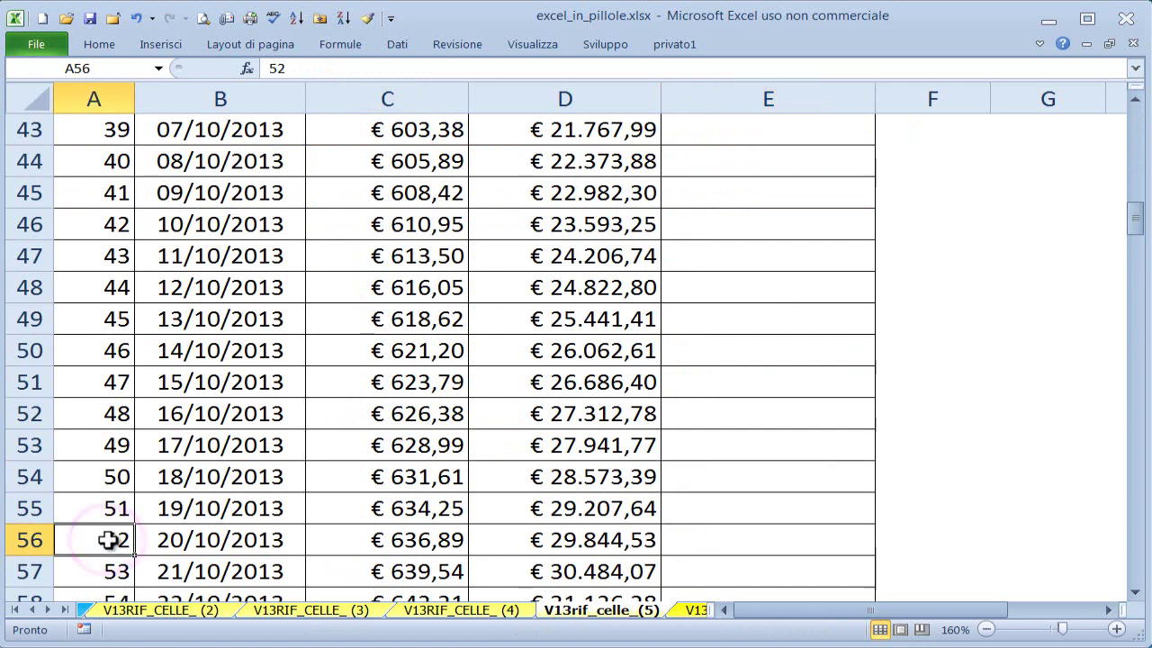
pyautogui.click(197, 539)
pyautogui.click(760, 542)
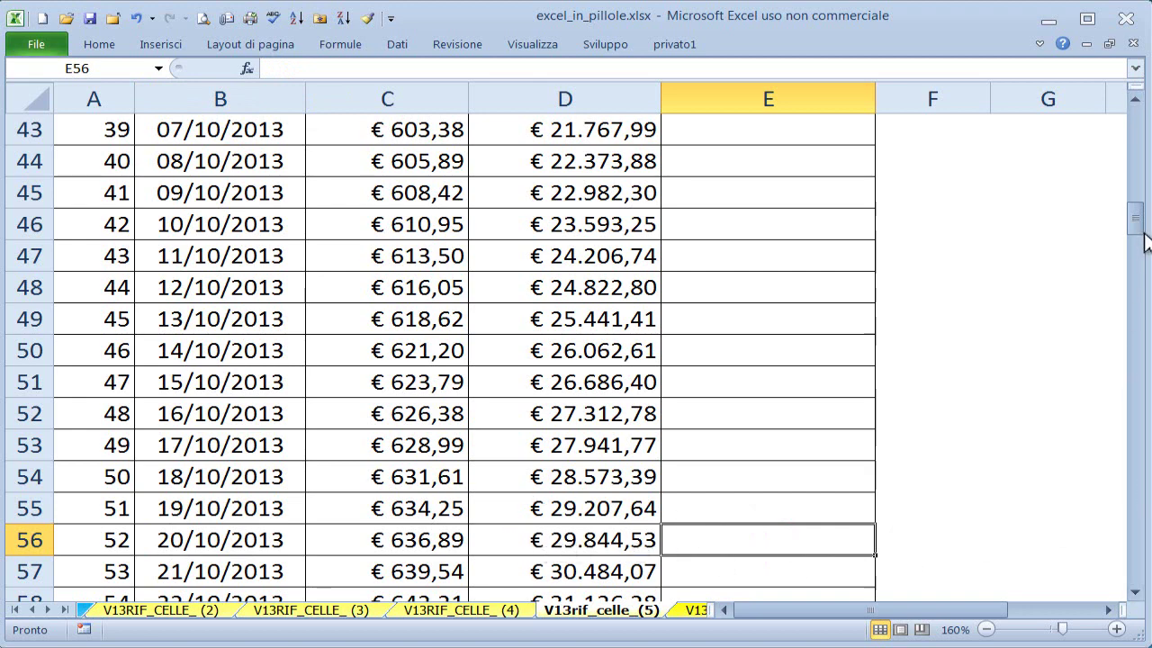
pyautogui.moveTo(1137, 221); pyautogui.dragTo(1143, 126)
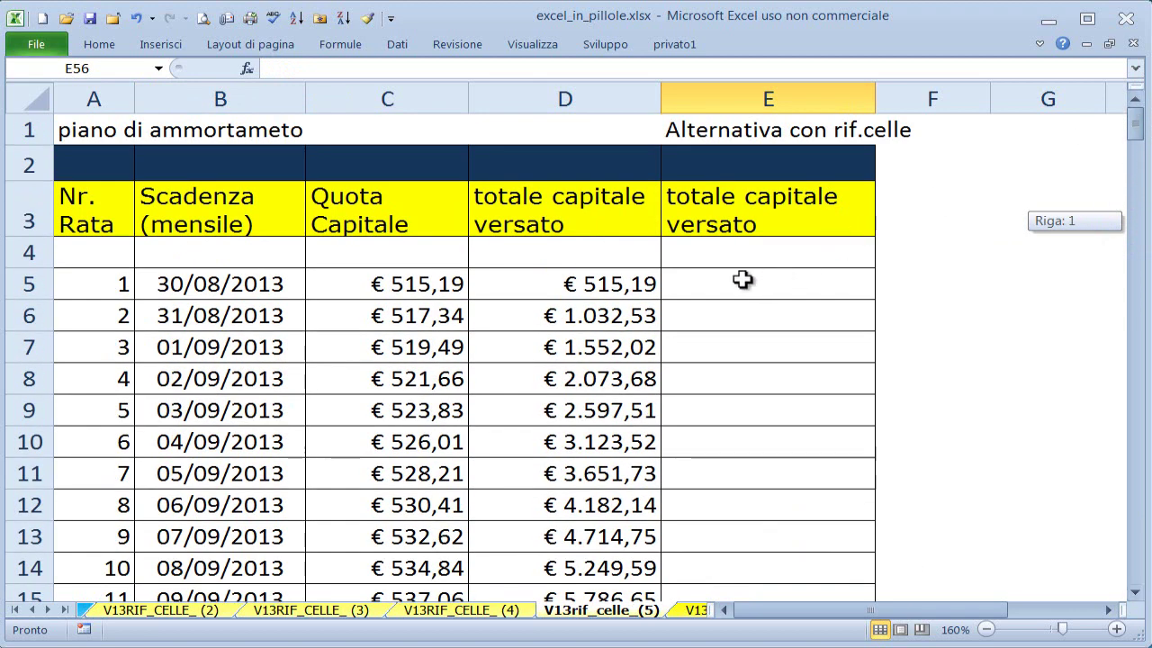
# - In E5, begin =SOMMA(C5:C5, trying range ends C10 and C15 before settling on C5
pyautogui.click(724, 285)
pyautogui.write('=')
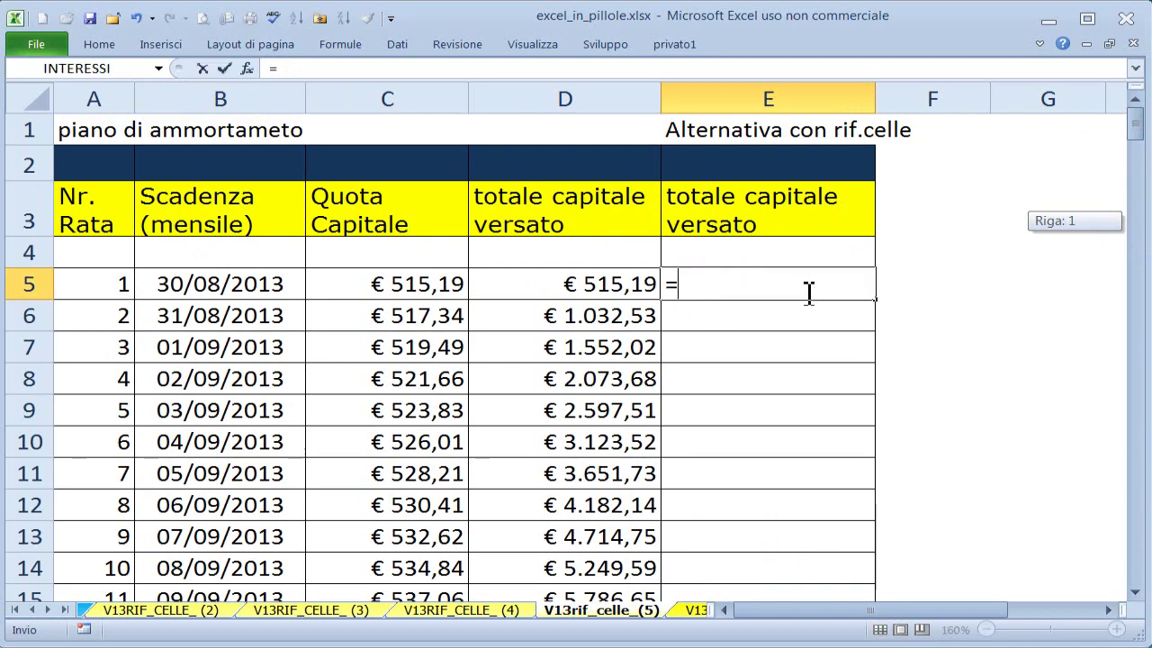
pyautogui.write('somm')
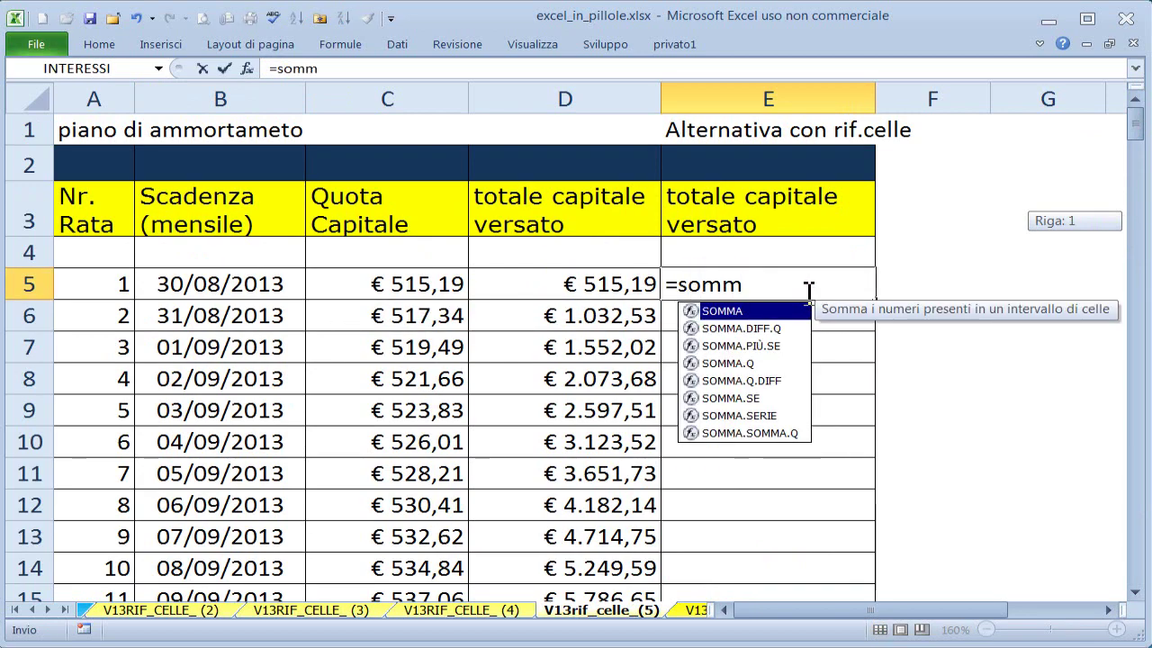
pyautogui.press('Tab')
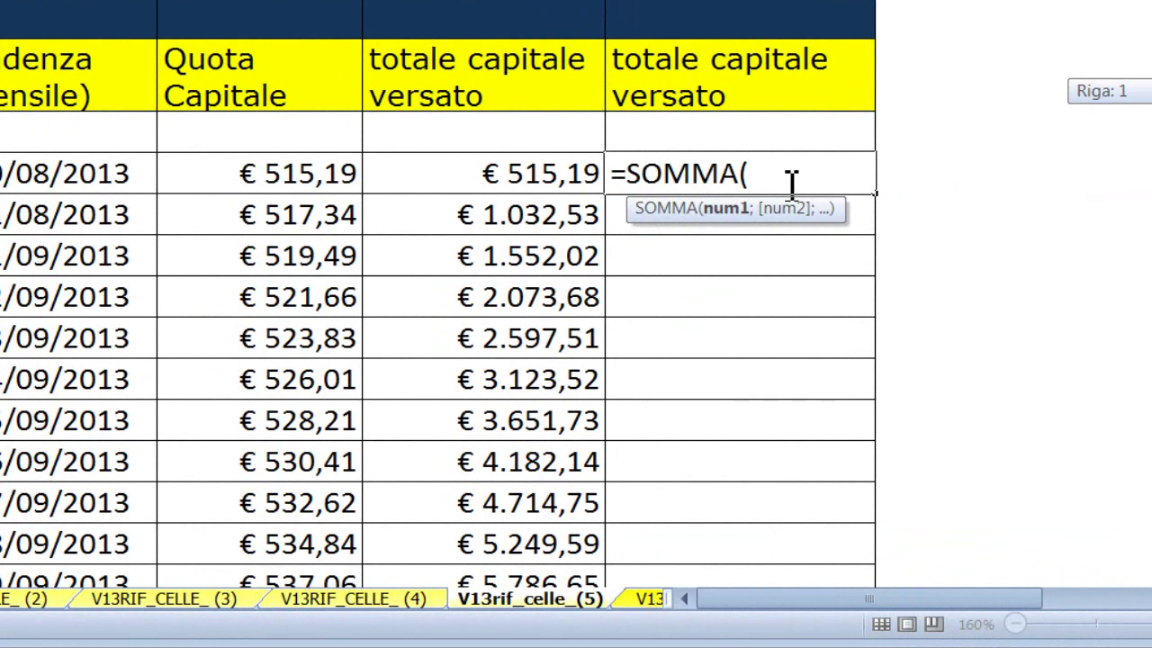
pyautogui.click(309, 173)
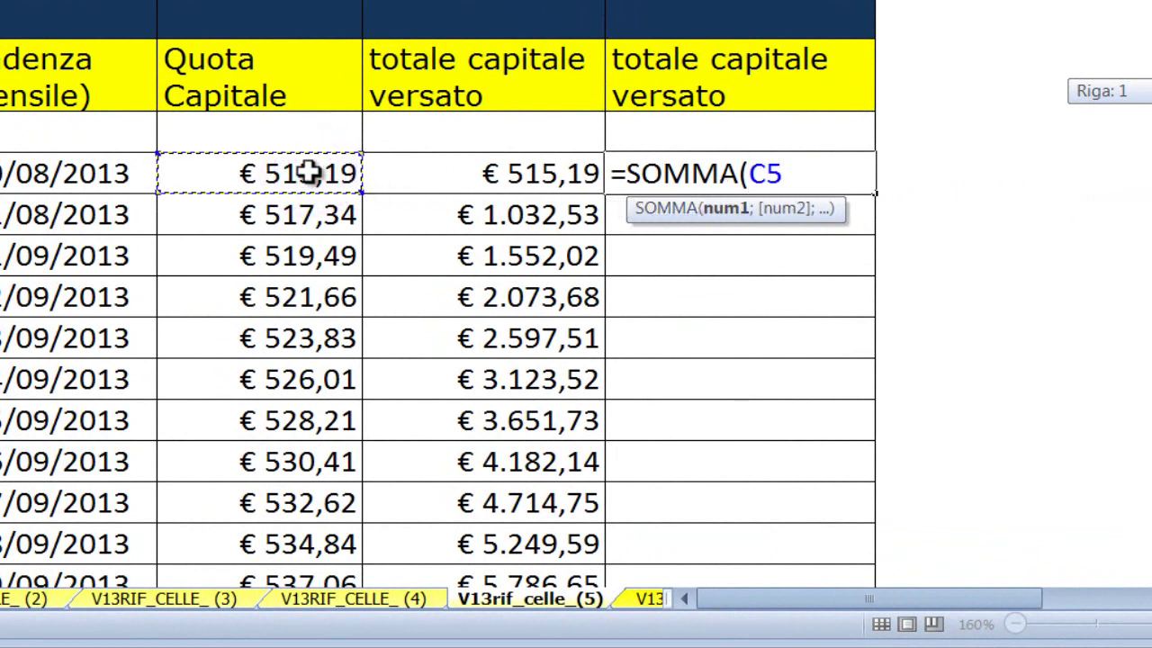
pyautogui.write(':')
pyautogui.click(309, 172)
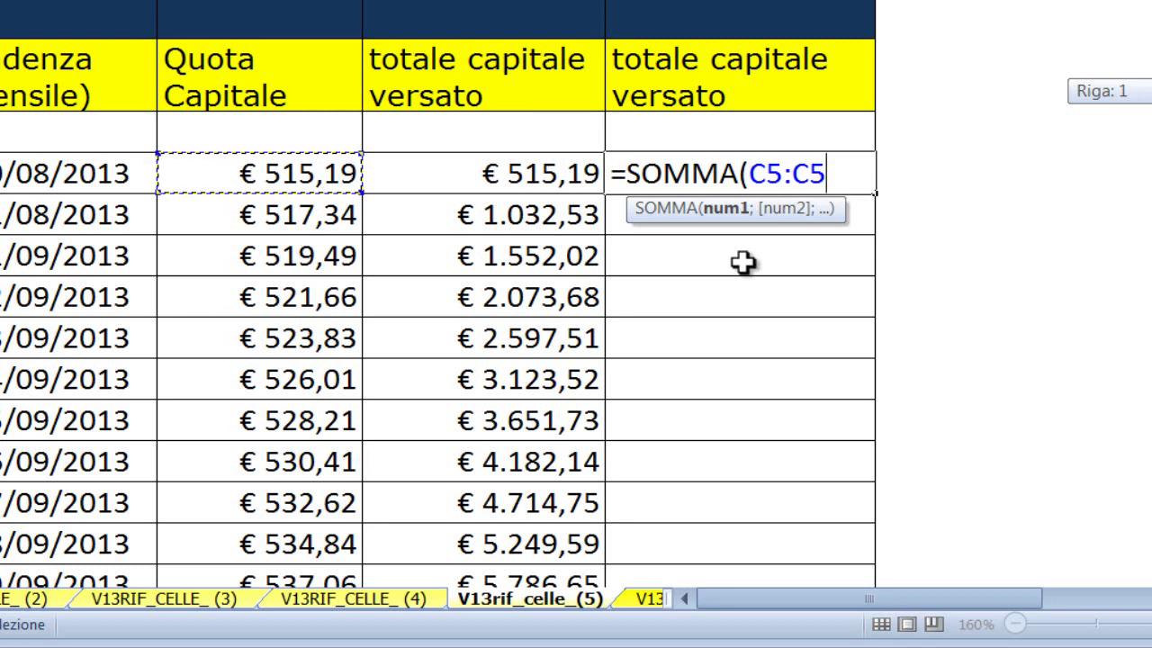
pyautogui.keyDown('shift'); pyautogui.click(324, 358); pyautogui.keyUp('shift')
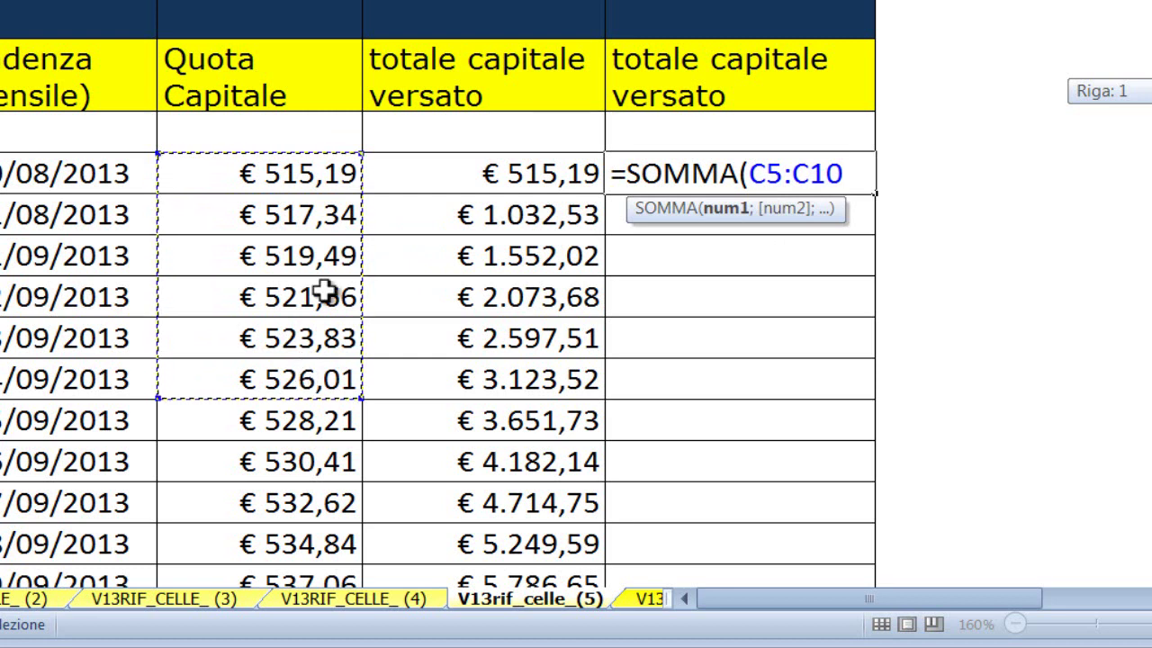
pyautogui.keyDown('shift'); pyautogui.click(291, 581); pyautogui.keyUp('shift')
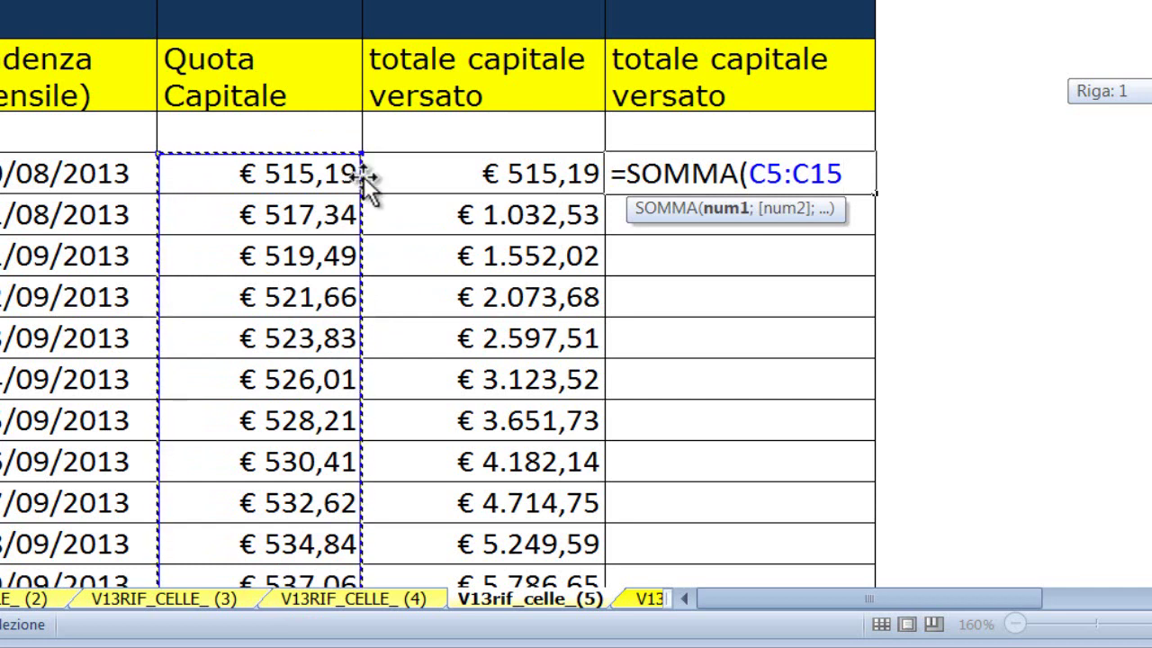
pyautogui.press('BackSpace')
pyautogui.press('BackSpace')
pyautogui.press('BackSpace')
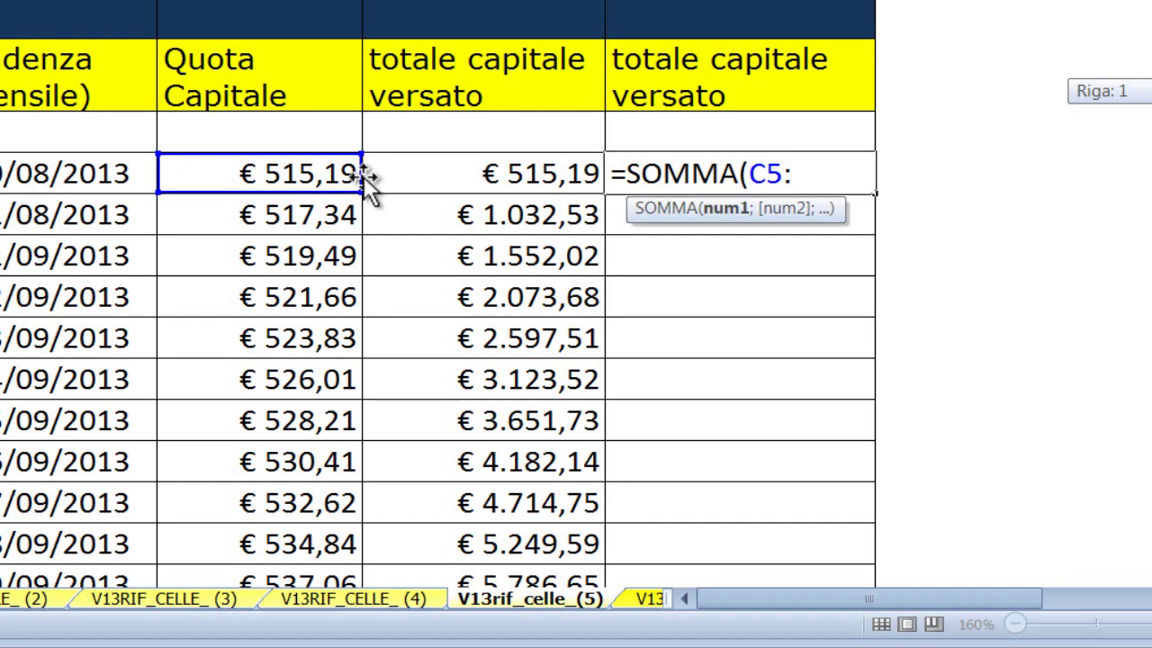
pyautogui.click(344, 173)
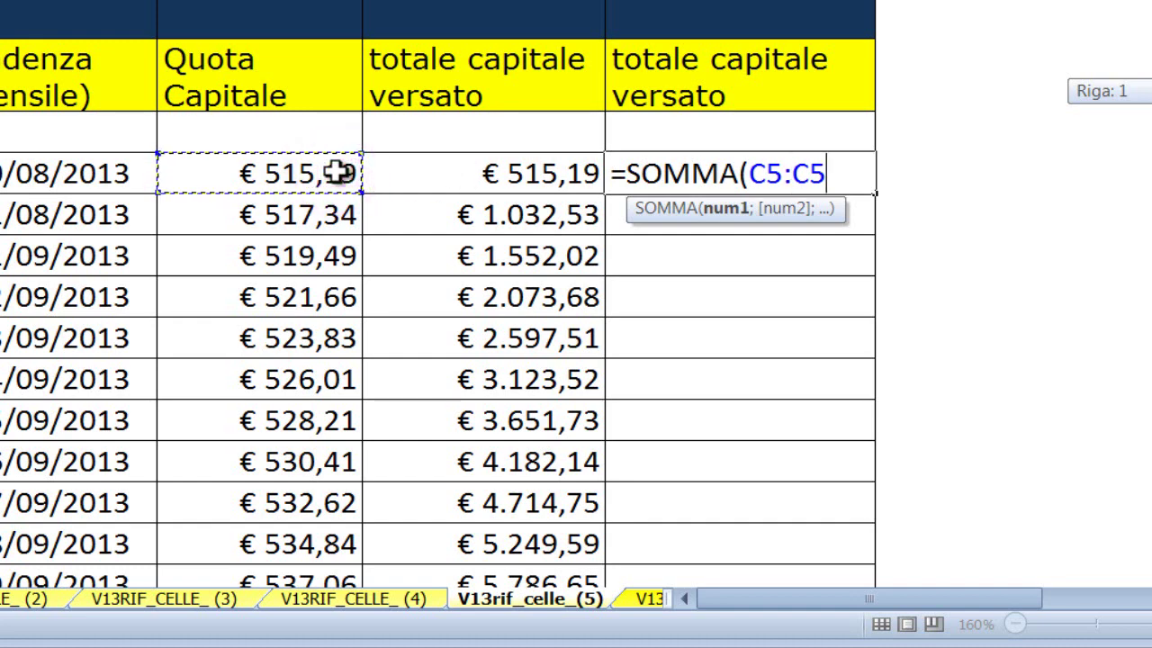
# - Lock the first range reference's row so the formula reads =SOMMA(C$5:C5
pyautogui.click(772, 173)
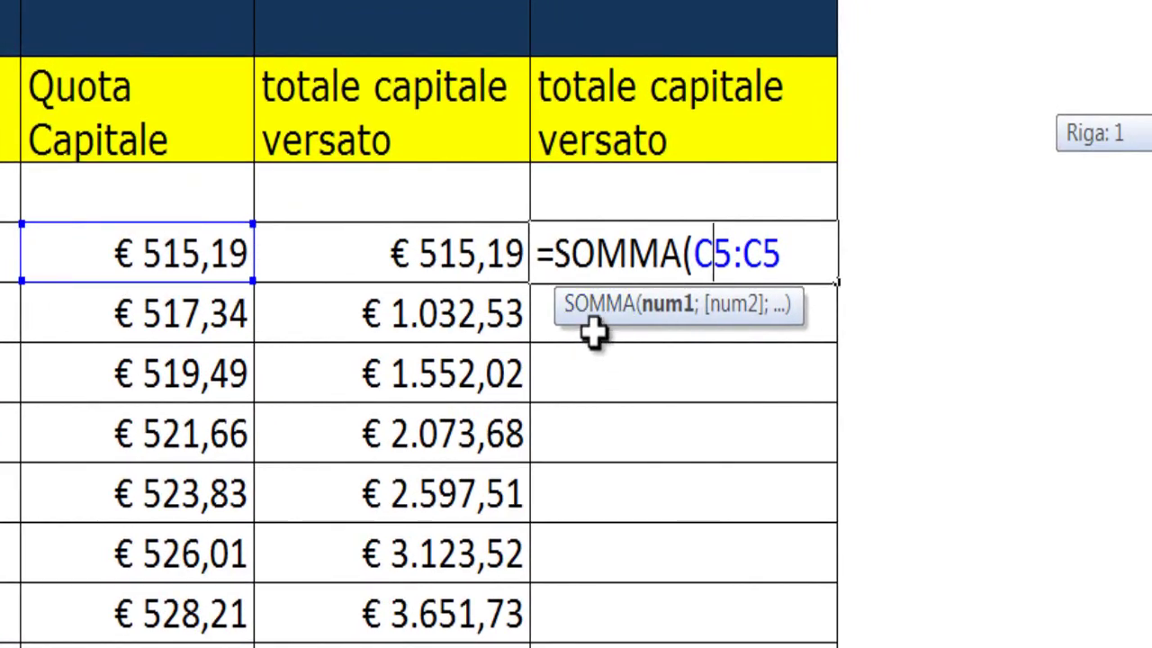
pyautogui.press('F4')
pyautogui.press('F4')
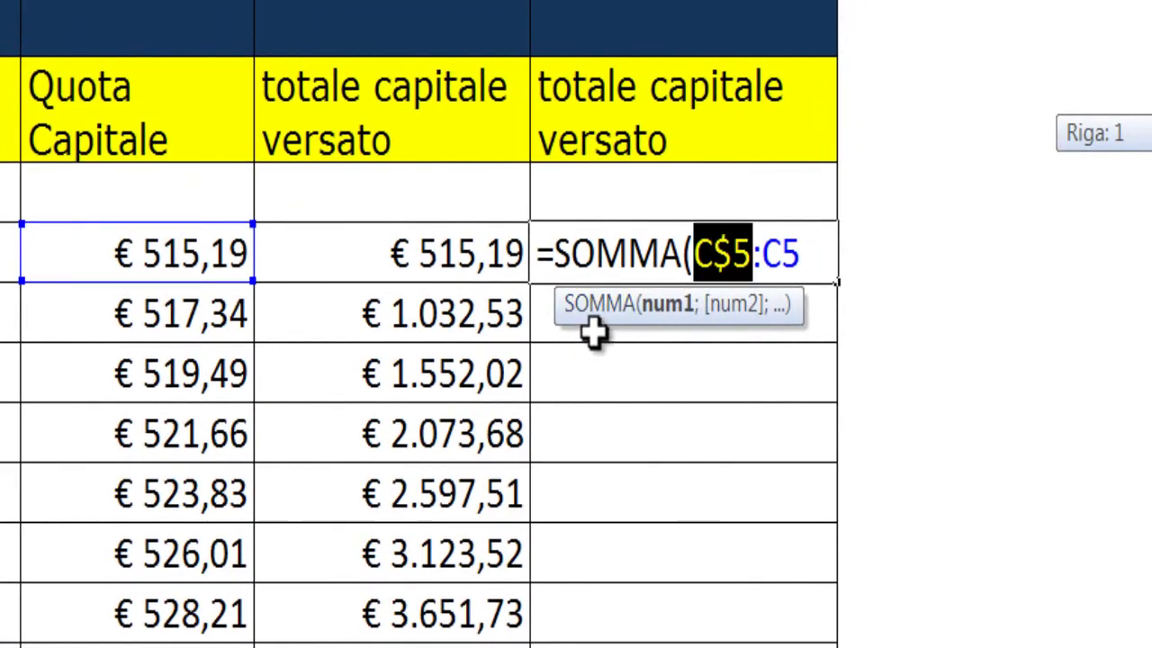
pyautogui.click(734, 252)
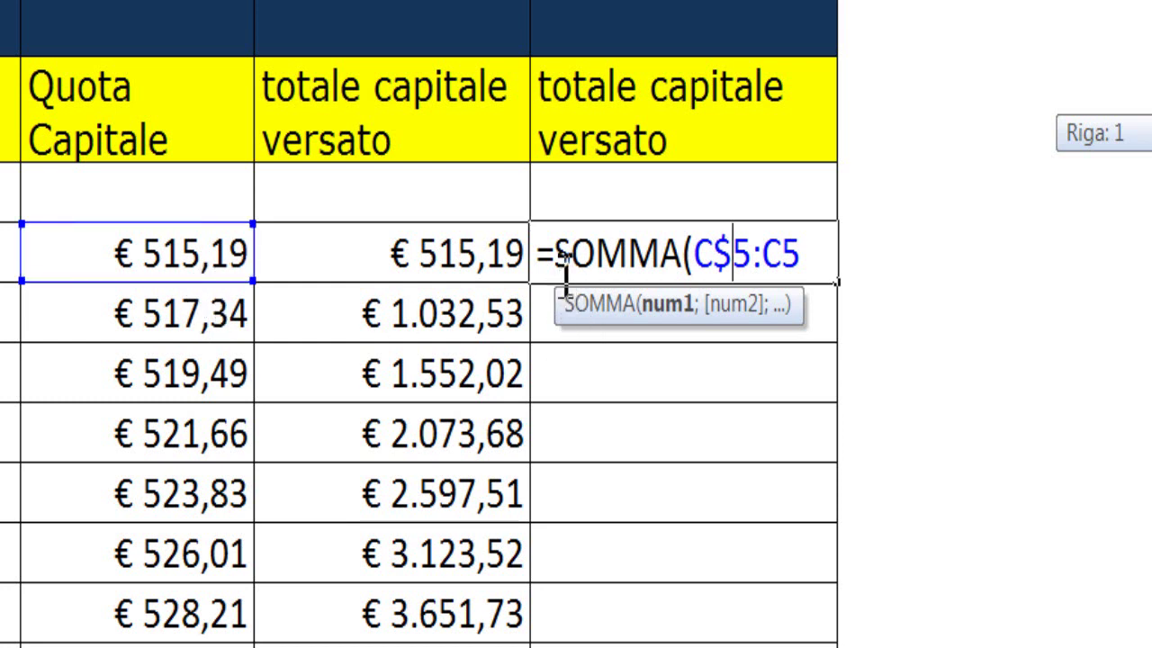
pyautogui.moveTo(568, 261); pyautogui.dragTo(682, 256)
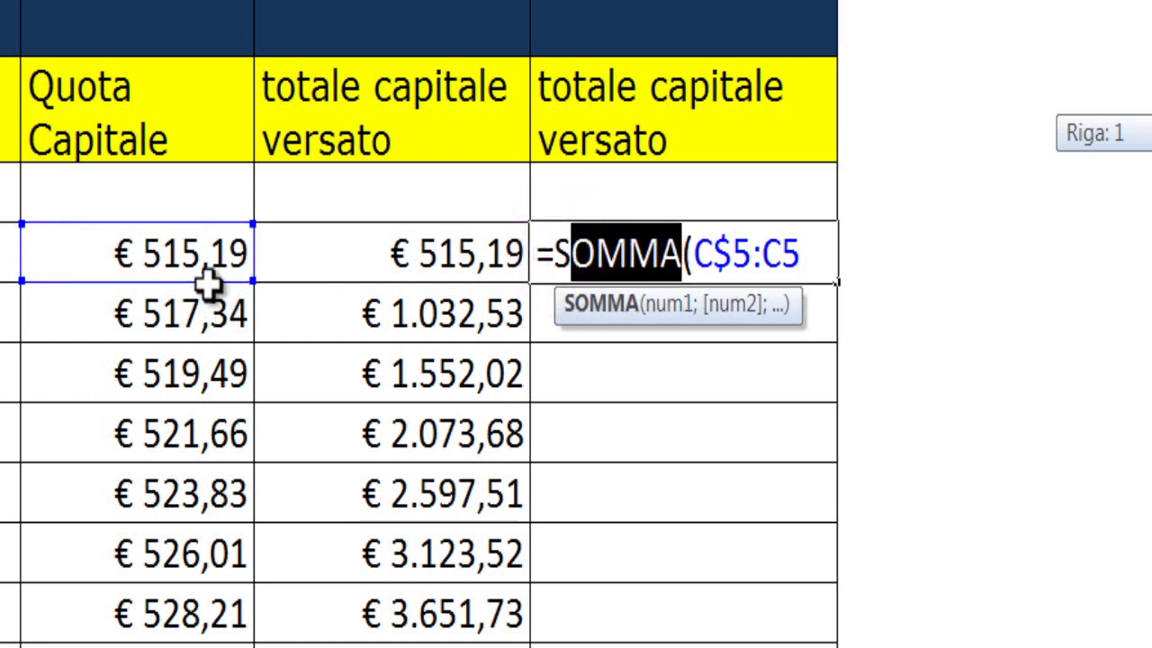
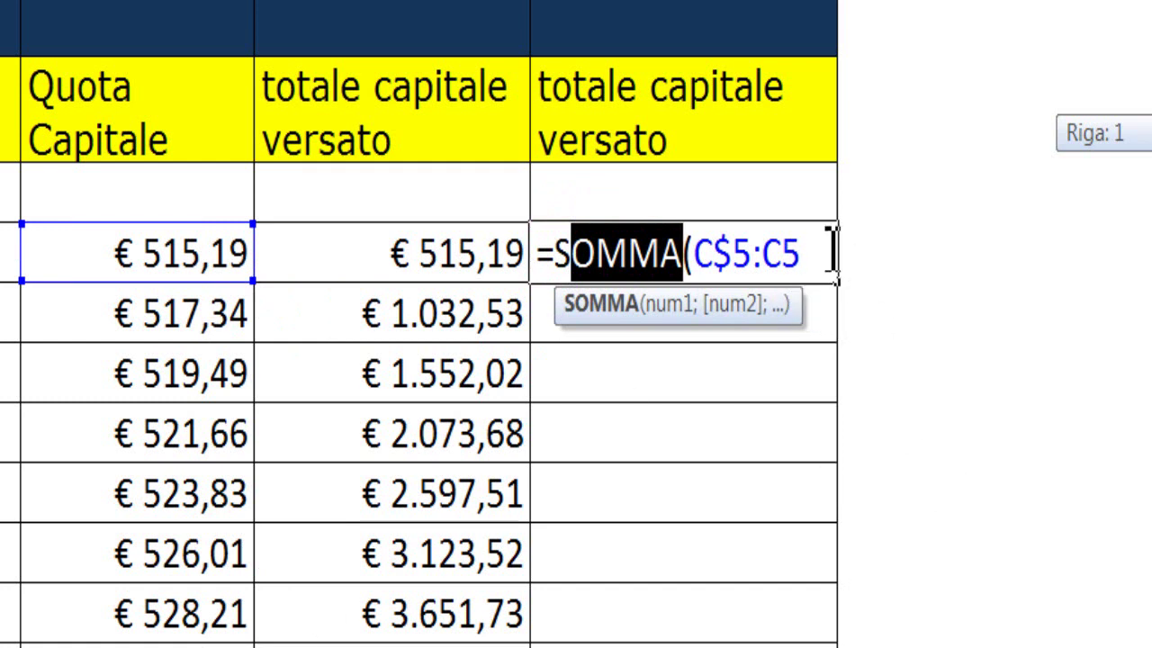
# - Complete =SOMMA(C$5:C5) in E5 and fill it down column E as a running total
pyautogui.doubleClick(774, 256)
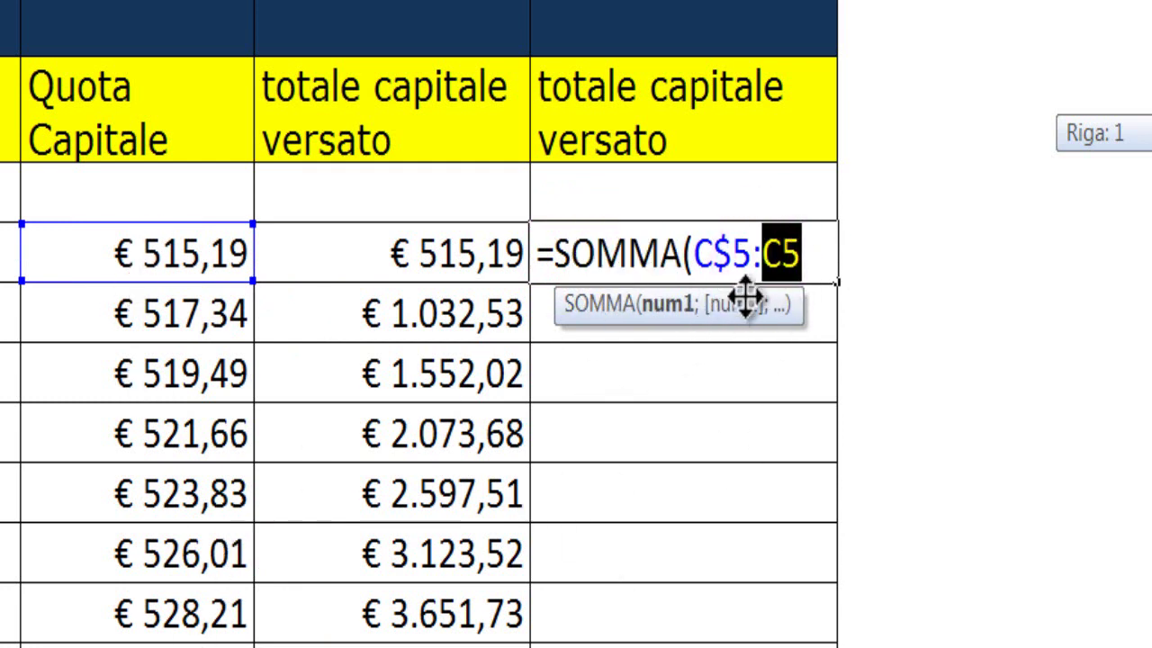
pyautogui.click(818, 256)
pyautogui.write(')')
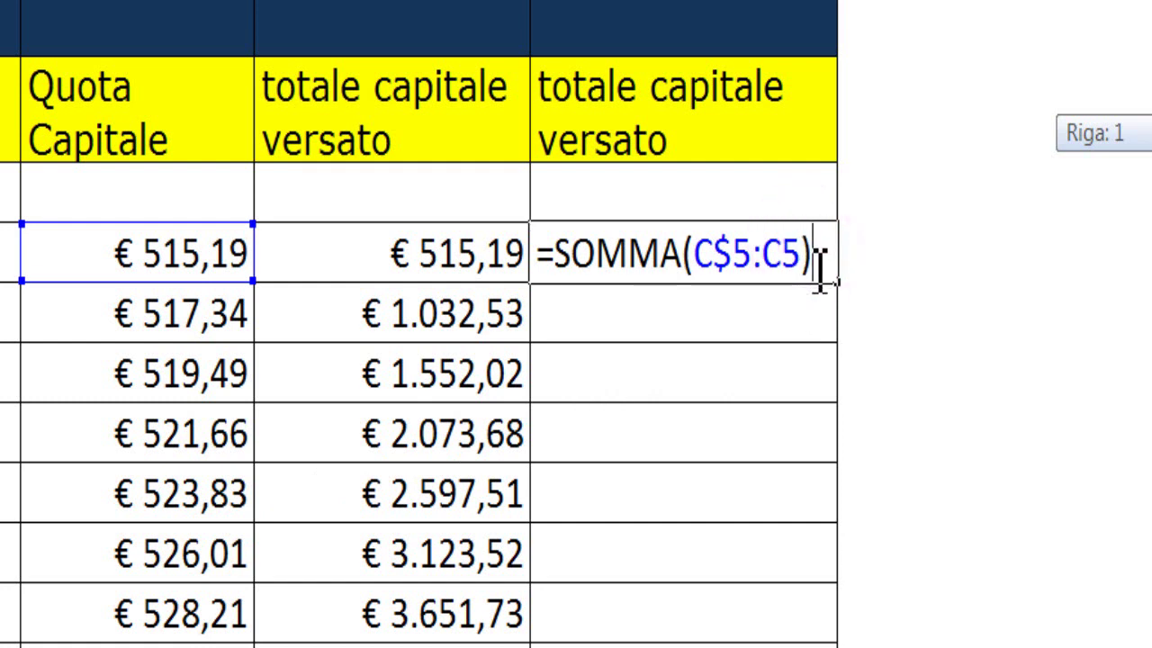
pyautogui.hotkey('ctrl', 'Return')
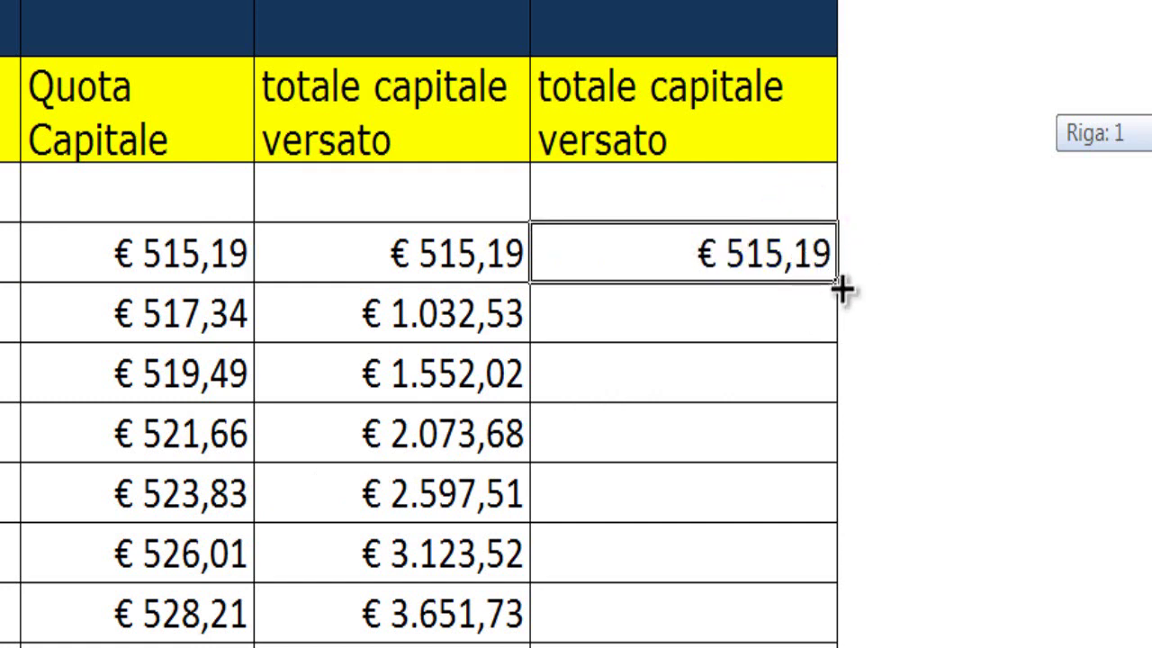
pyautogui.click(837, 285)
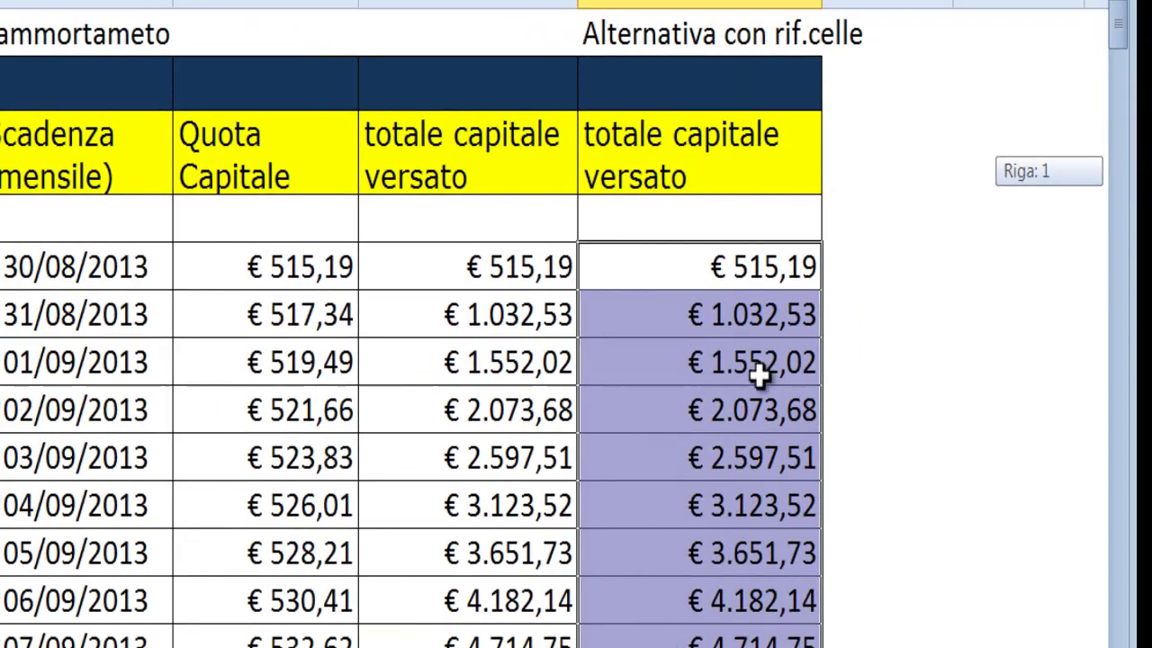
pyautogui.moveTo(836, 285); pyautogui.dragTo(803, 595)
pyautogui.click(807, 486)
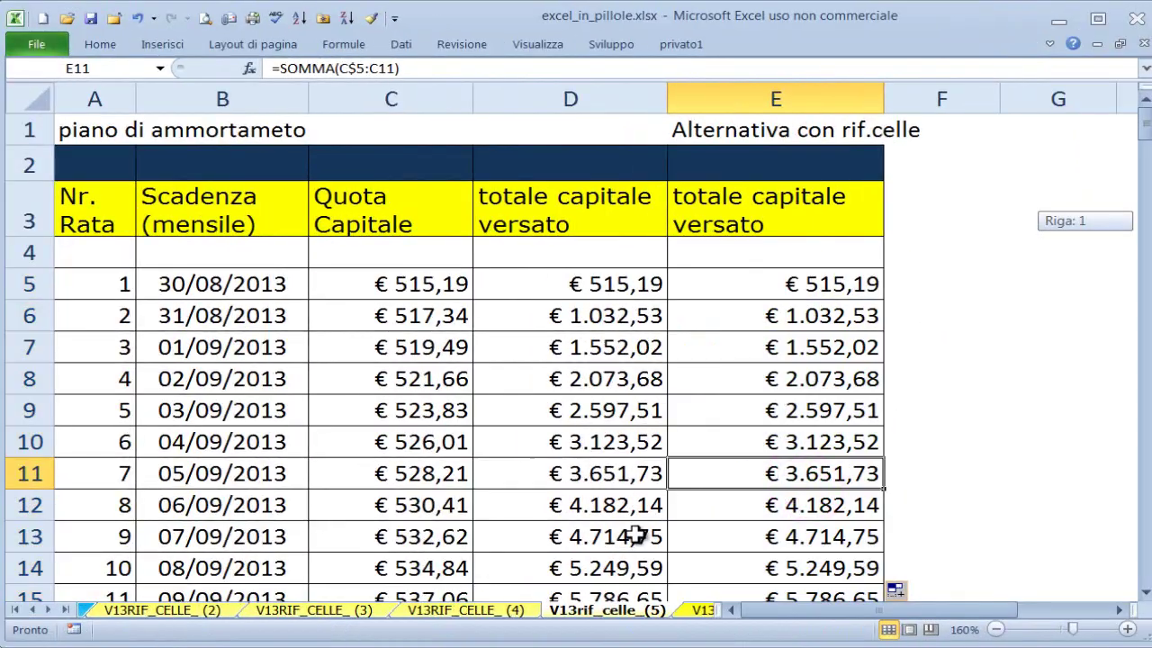
pyautogui.scroll(-3, 898, 360)
pyautogui.scroll(-3, 895, 386)
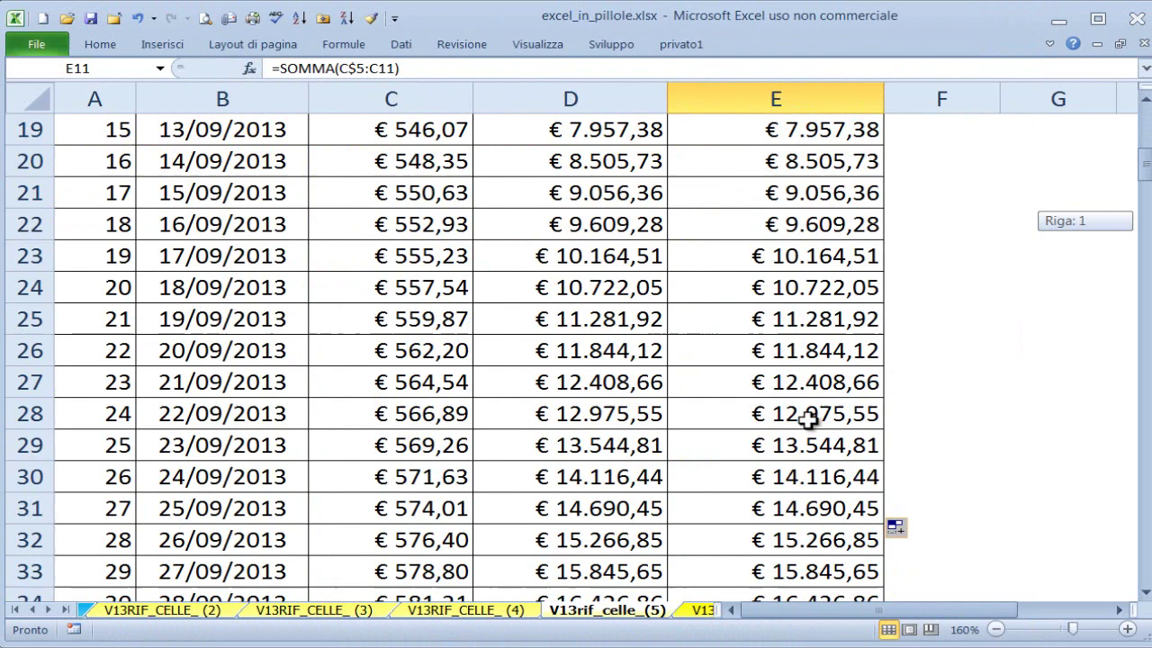
pyautogui.click(580, 476)
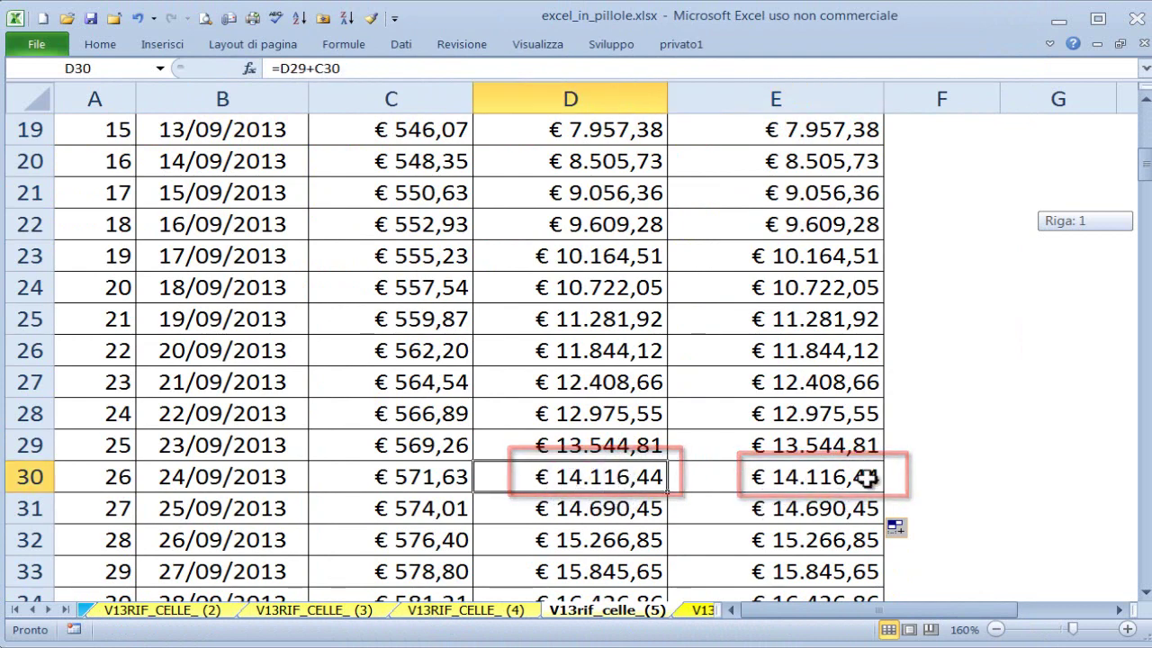
pyautogui.scroll(-3, 951, 388)
pyautogui.scroll(-7, 951, 406)
pyautogui.scroll(-3, 951, 406)
pyautogui.scroll(-3, 951, 406)
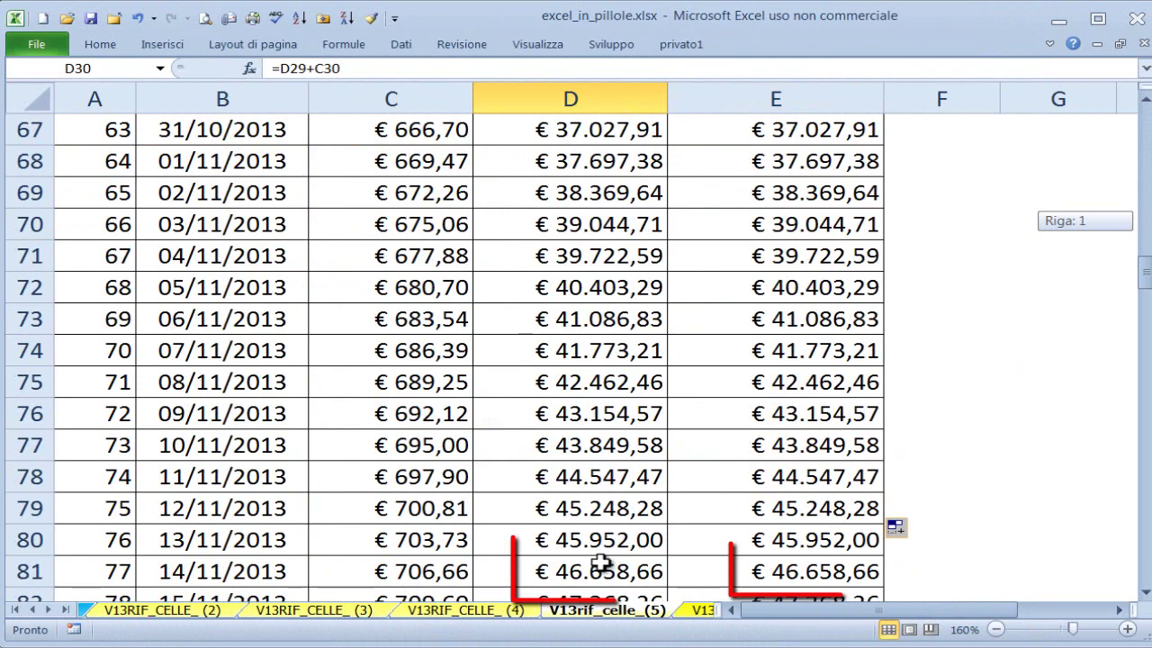
pyautogui.click(596, 566)
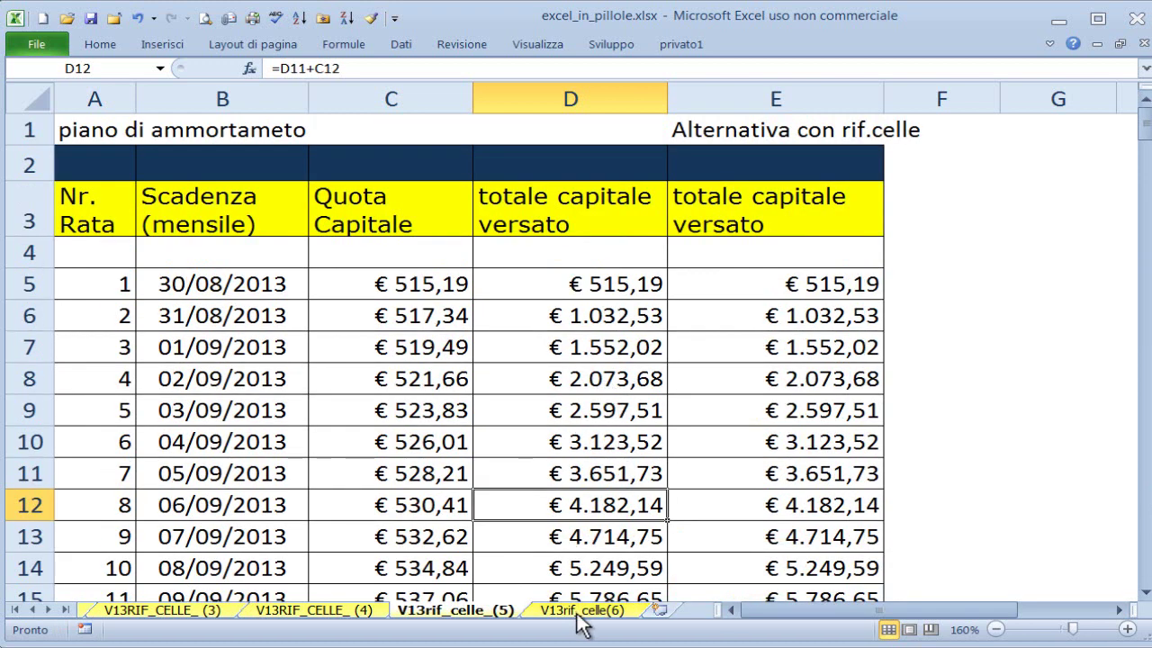
# - Switch to sheet V13rif_celle(6) and look over the empty F6:I13 summary area
pyautogui.click(581, 612)
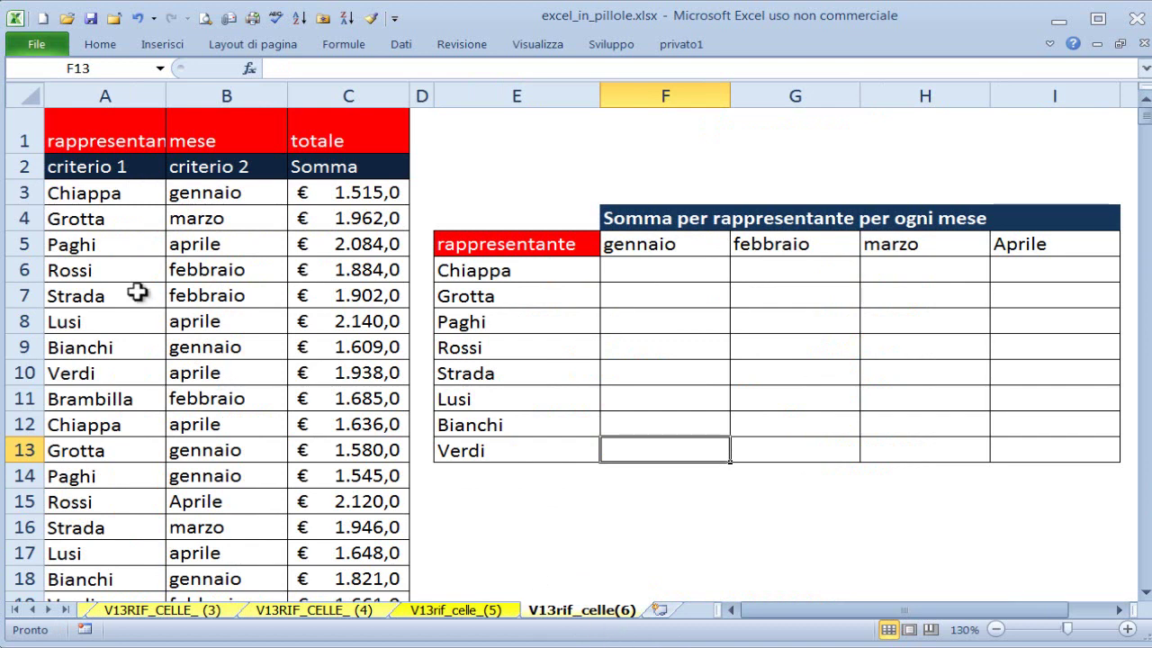
pyautogui.click(362, 190)
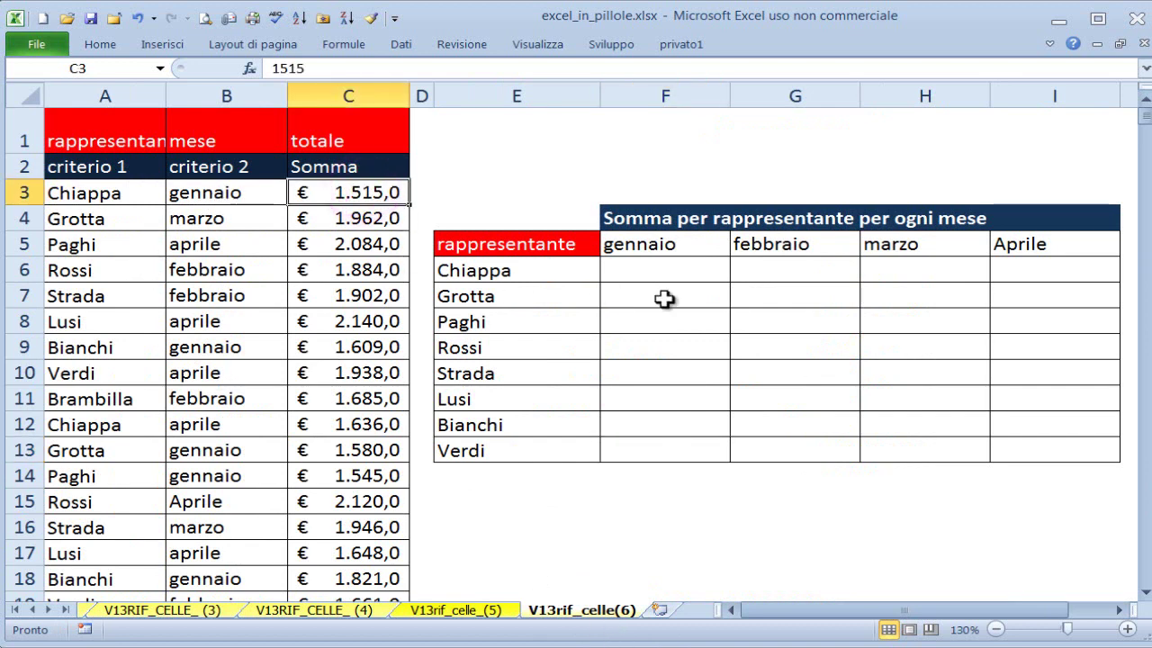
pyautogui.moveTo(656, 264)
pyautogui.mouseDown()
pyautogui.moveTo(1036, 429)
pyautogui.moveTo(1041, 447)
pyautogui.mouseUp()
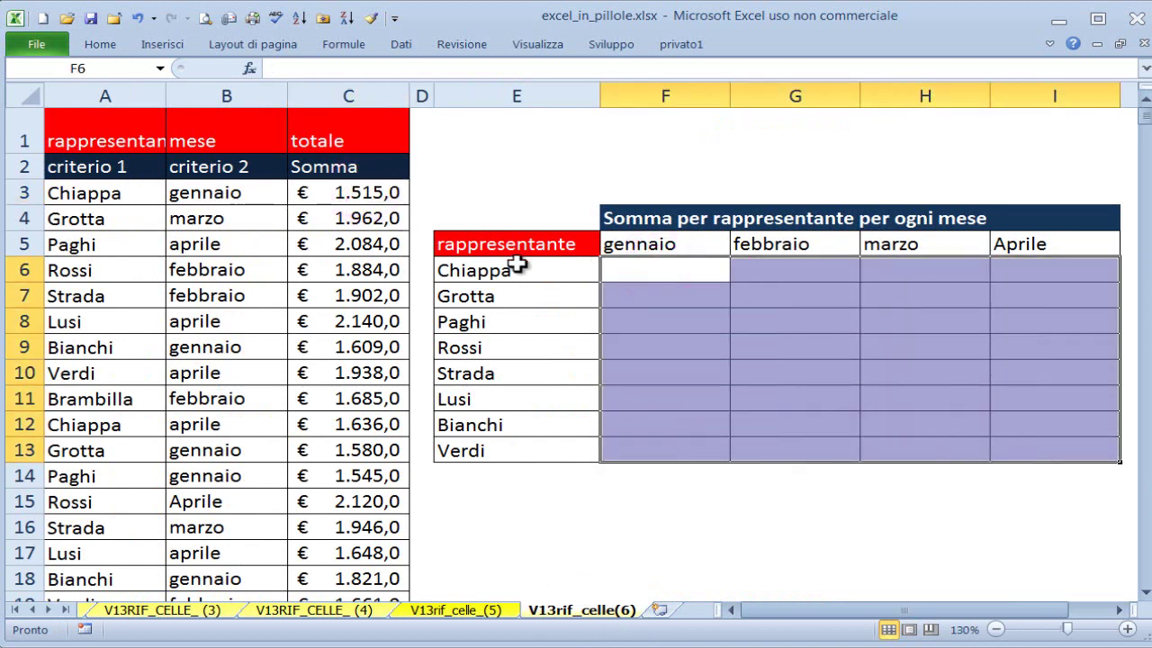
pyautogui.moveTo(643, 267); pyautogui.dragTo(1045, 440)
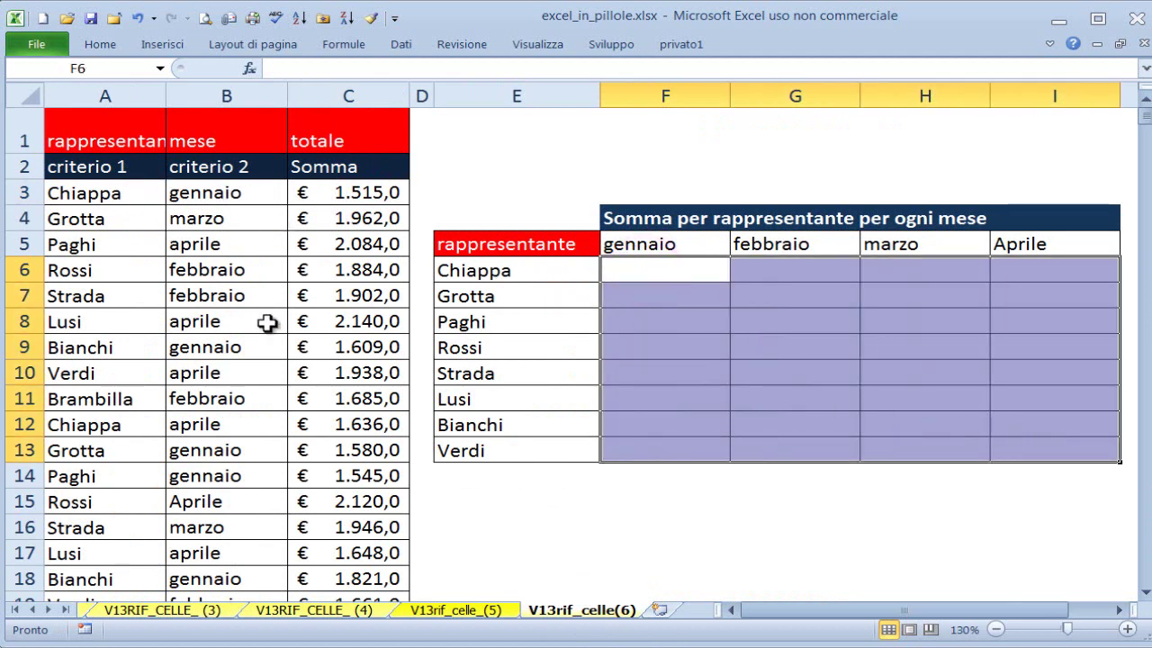
# - Confirm the sales data runs to row 856, then select F6, Chiappa's January cell
pyautogui.click(105, 194)
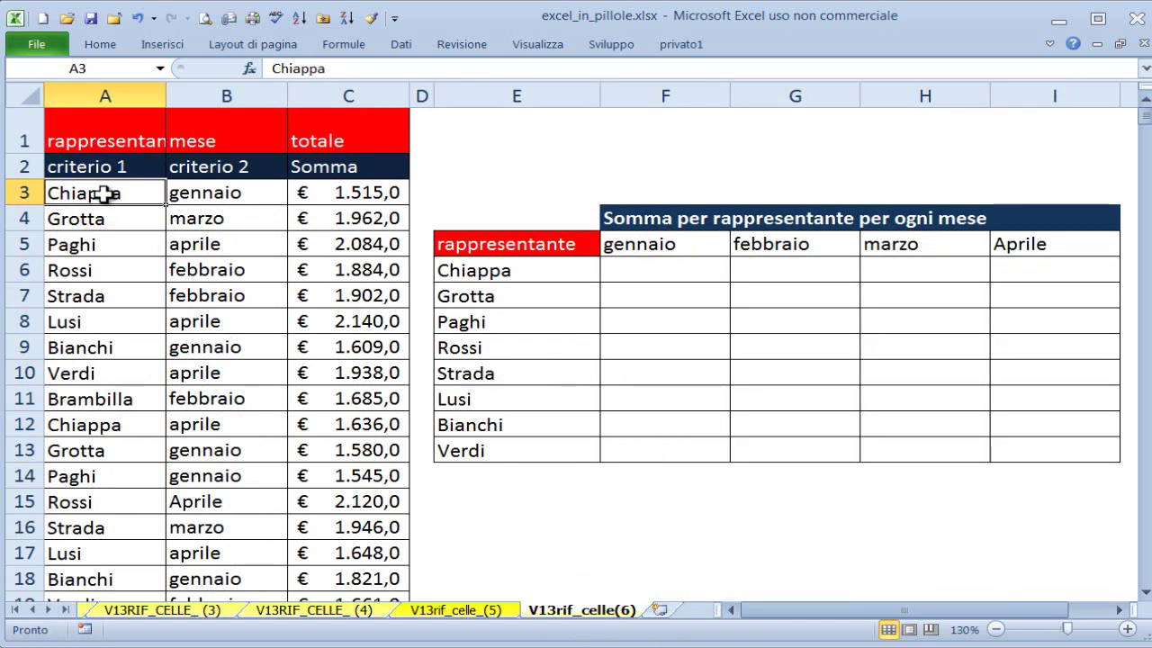
pyautogui.hotkey('ctrl', 'Down')
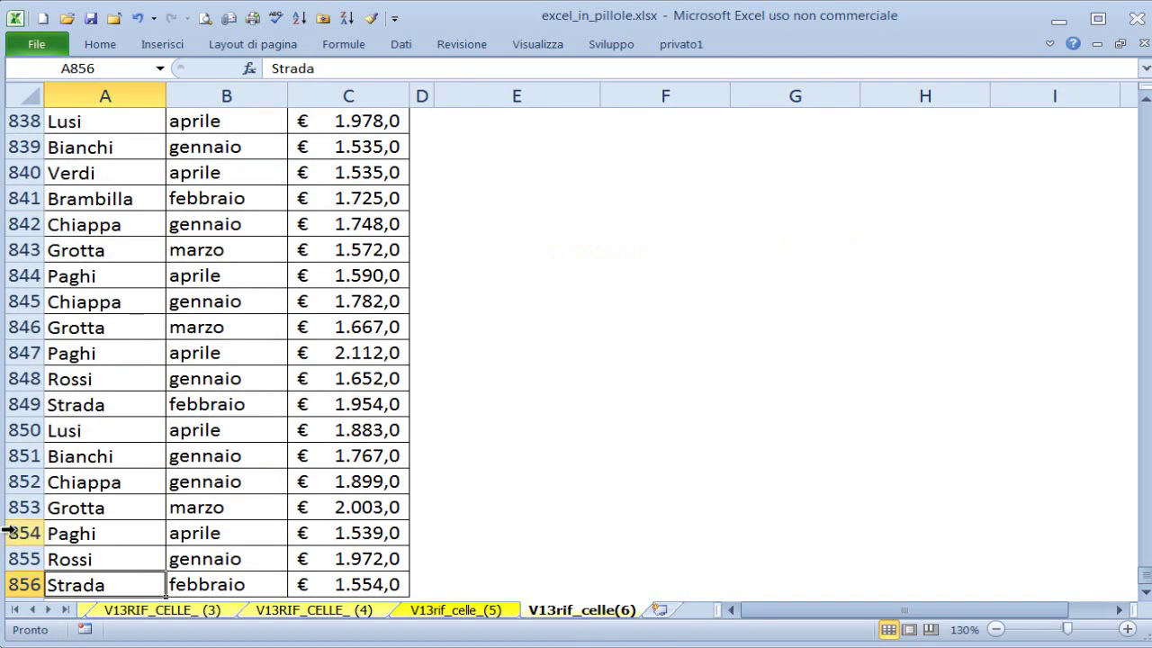
pyautogui.hotkey('ctrl', 'Up')
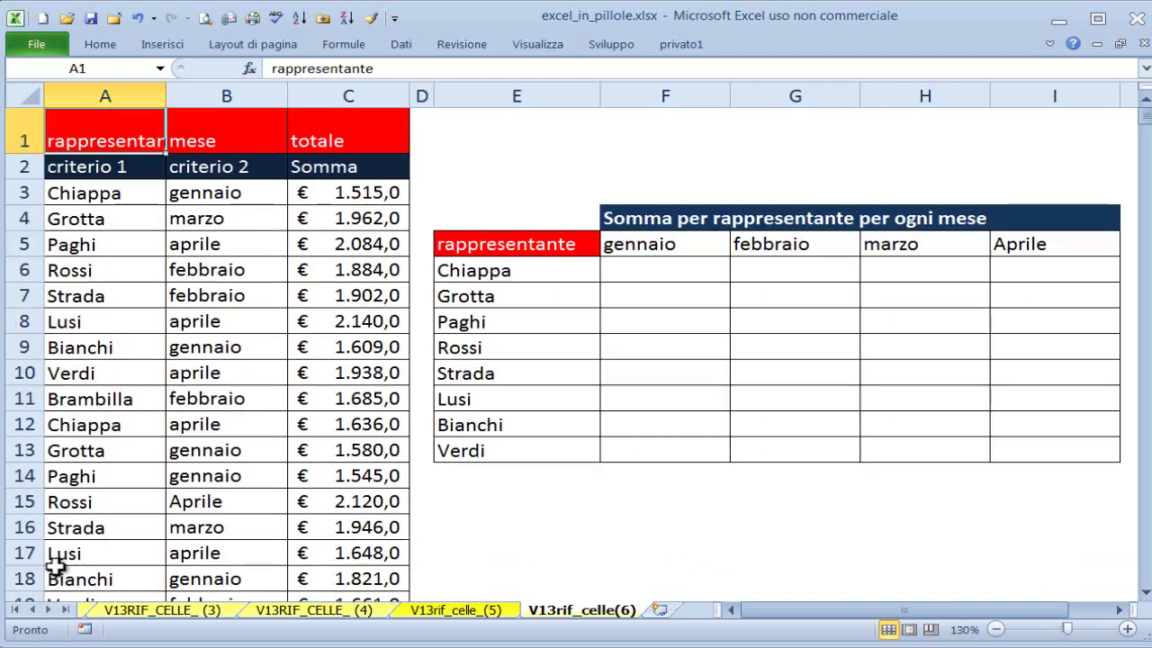
pyautogui.scroll(-8, 135, 405)
pyautogui.click(226, 411)
pyautogui.moveTo(1144, 157); pyautogui.dragTo(1144, 117)
pyautogui.click(648, 269)
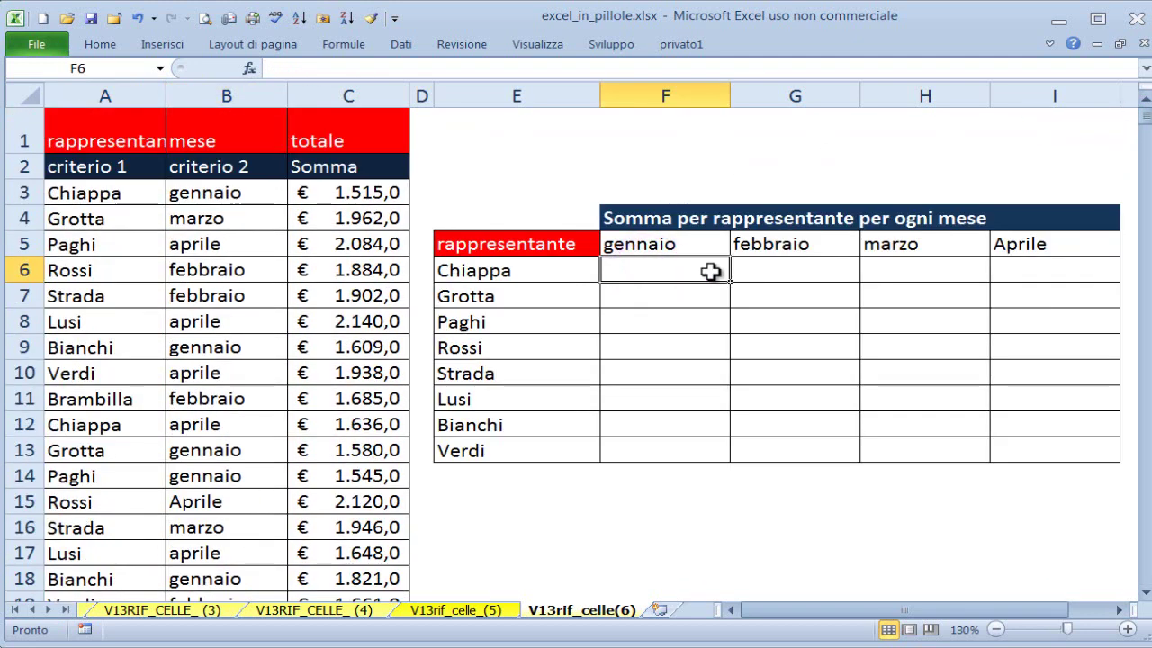
# - Start F6 with the SOMMA.PIÙ.SE function, replacing the first-chosen SOMMA.SE
pyautogui.write('=')
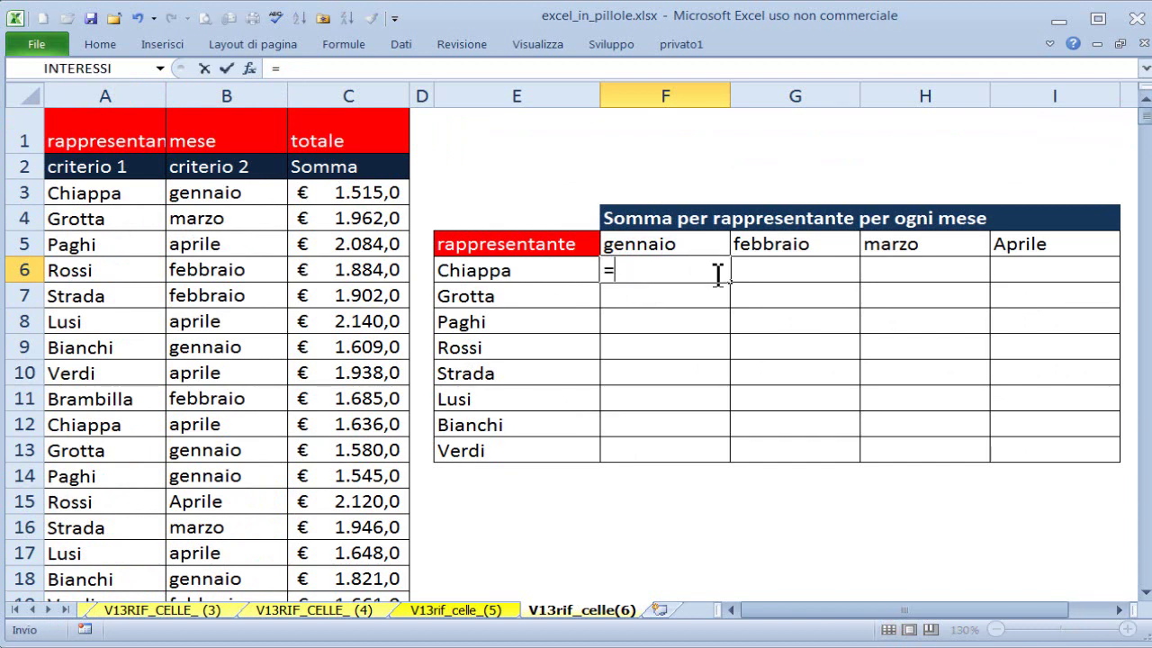
pyautogui.write('somma')
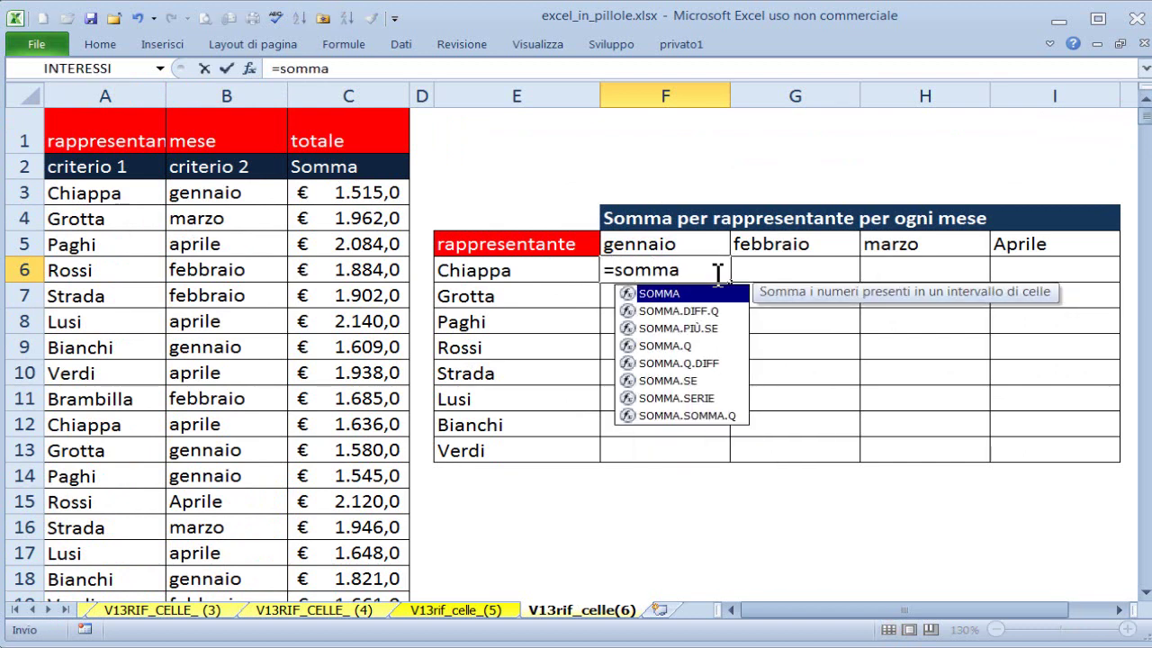
pyautogui.write('.se')
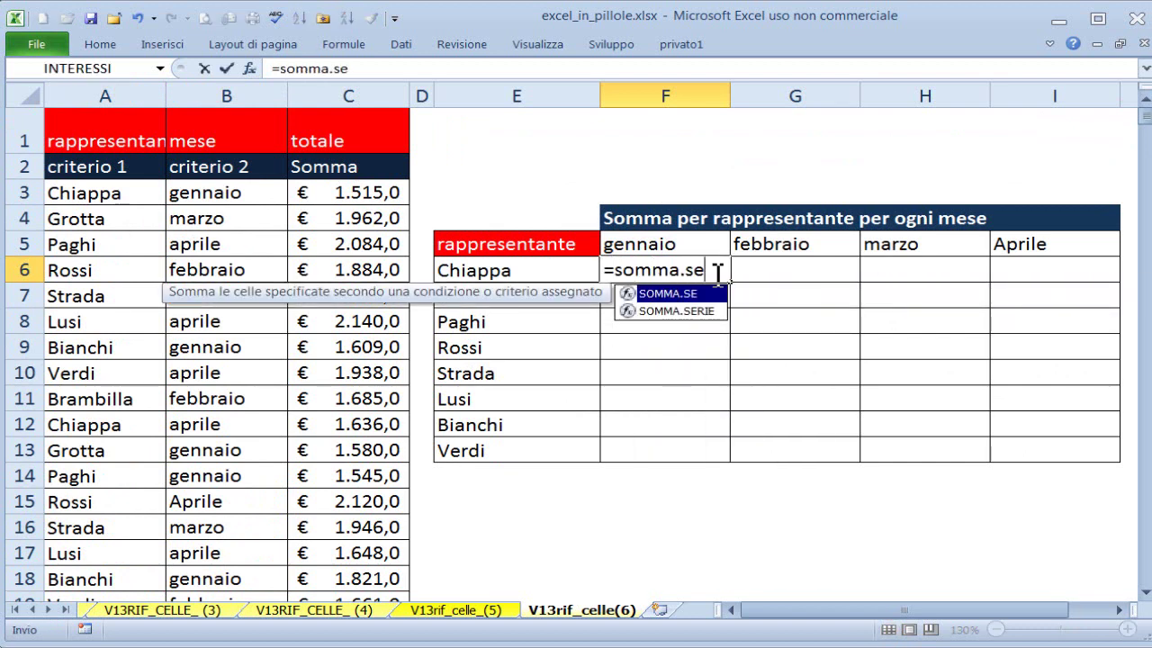
pyautogui.press('Tab')
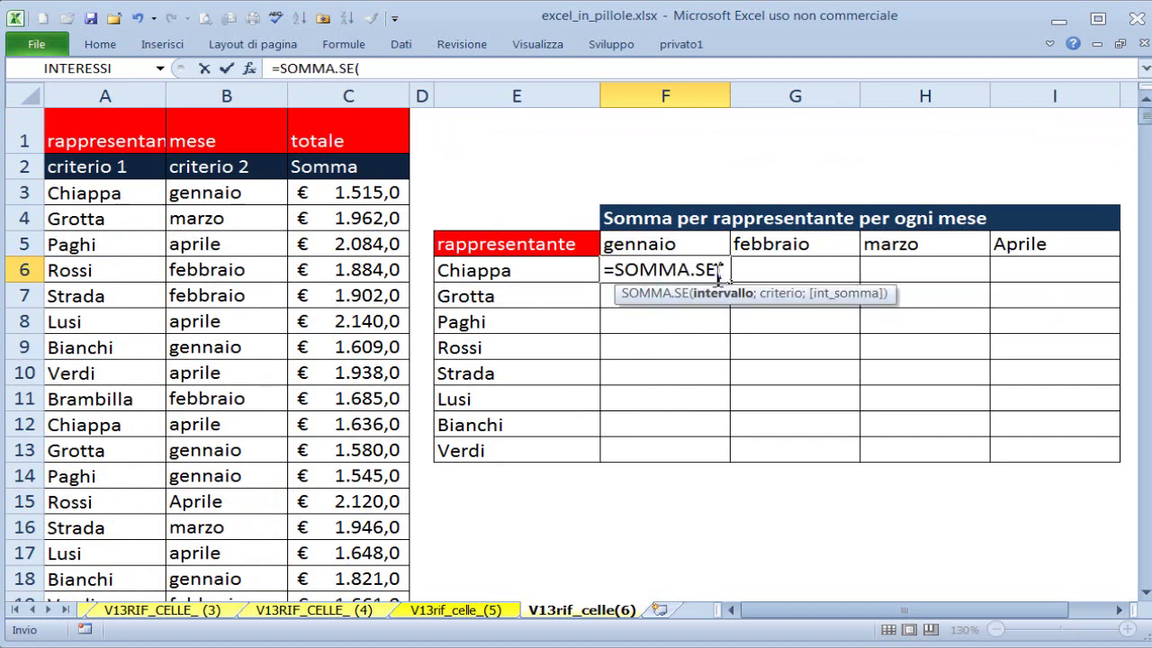
pyautogui.moveTo(612, 293); pyautogui.dragTo(583, 307)
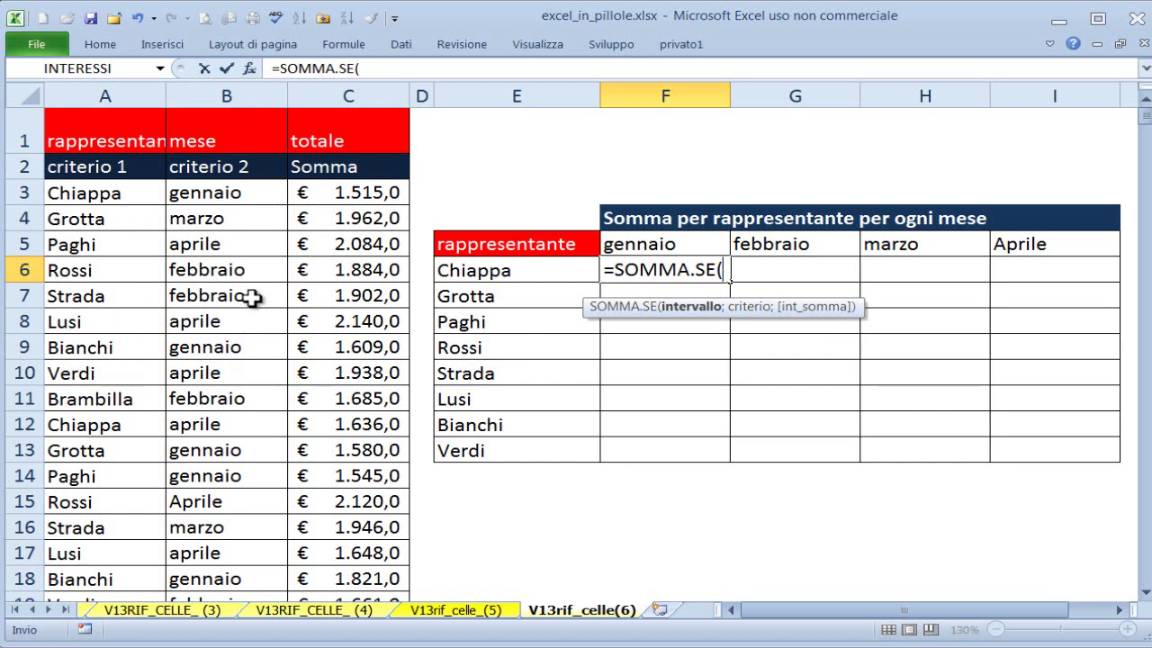
pyautogui.press('BackSpace')
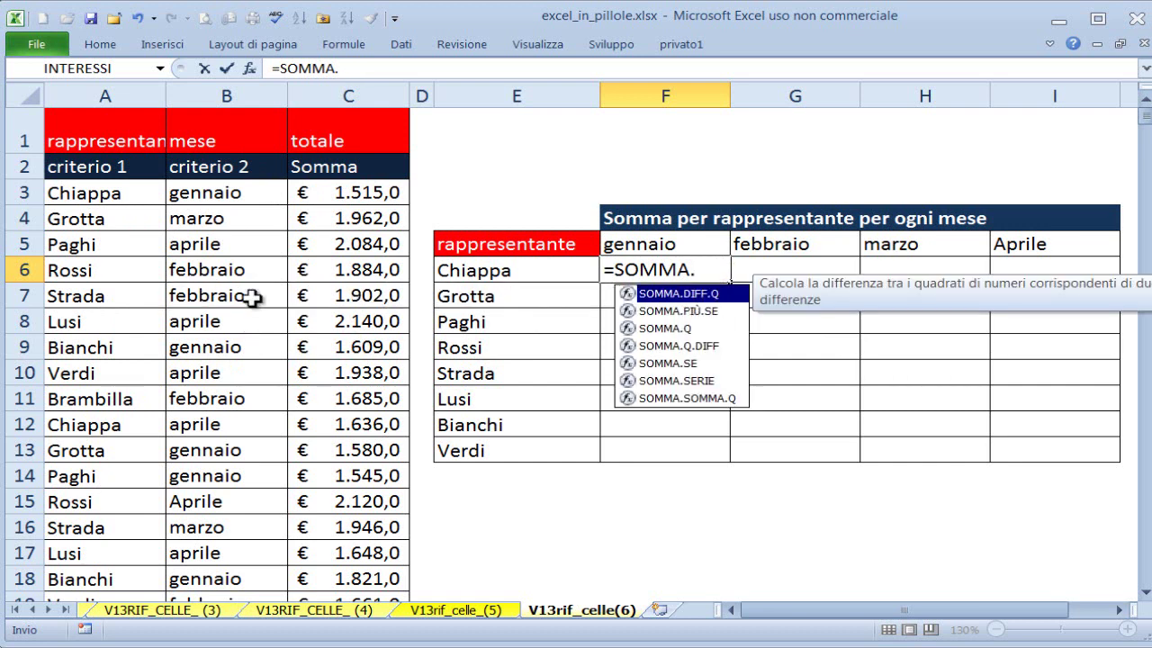
pyautogui.press('Down')
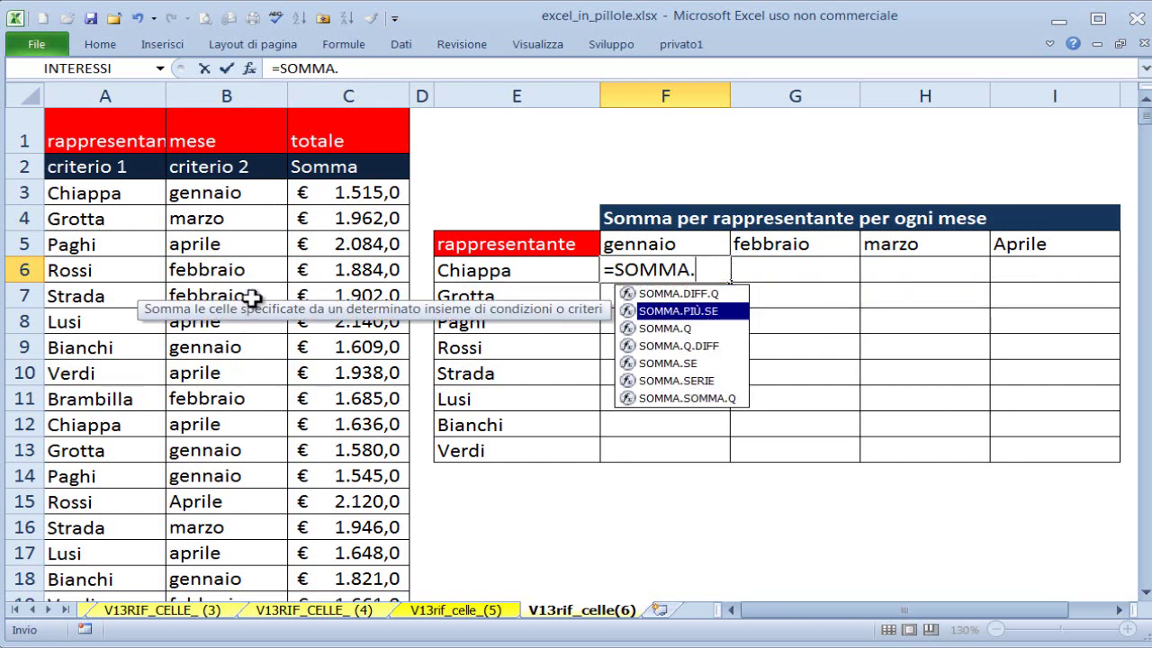
pyautogui.press('Tab')
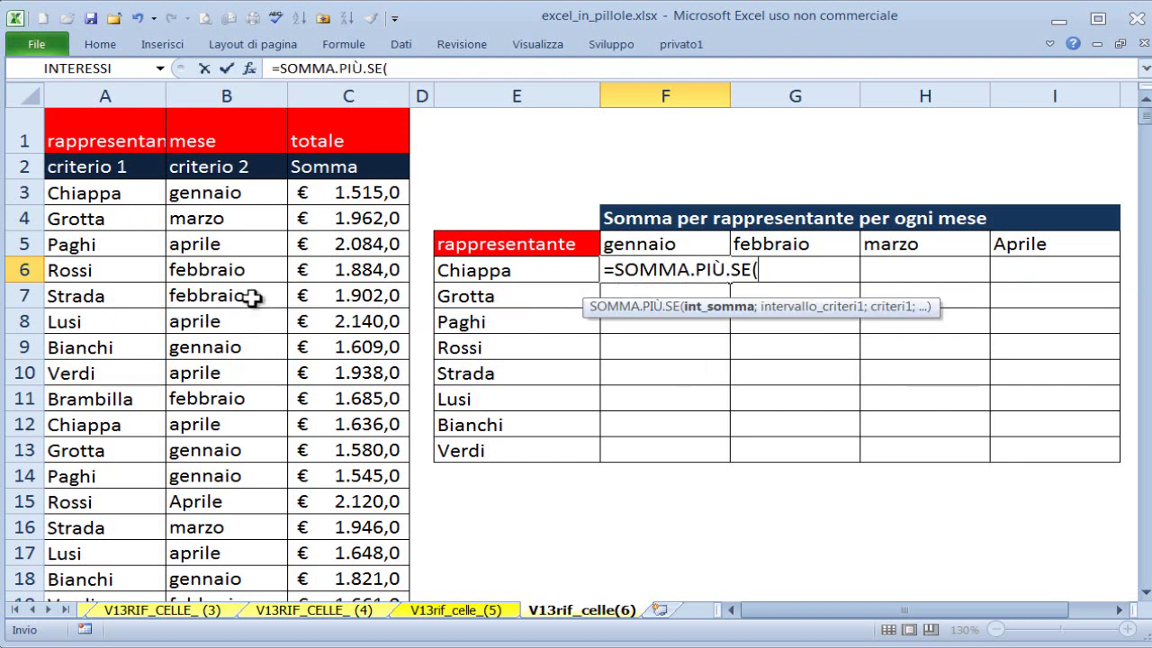
pyautogui.moveTo(585, 308); pyautogui.dragTo(552, 310)
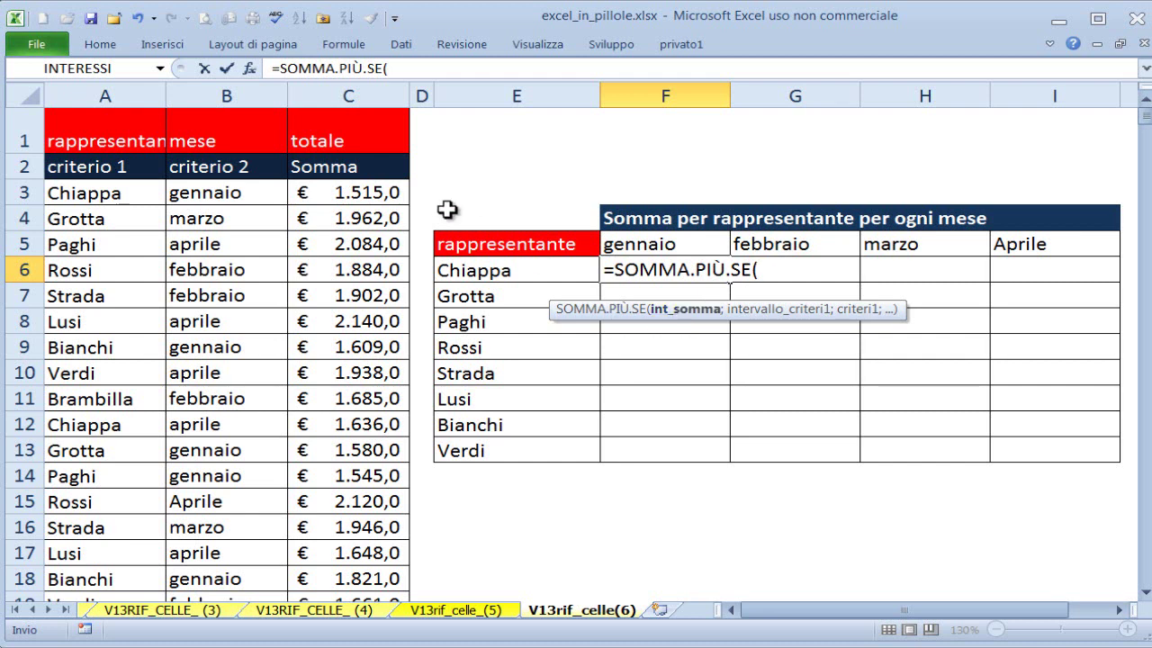
# - Enter the absolute sum range $C$3:$C$856 and criteria range $A$3:$A$856
pyautogui.click(371, 192)
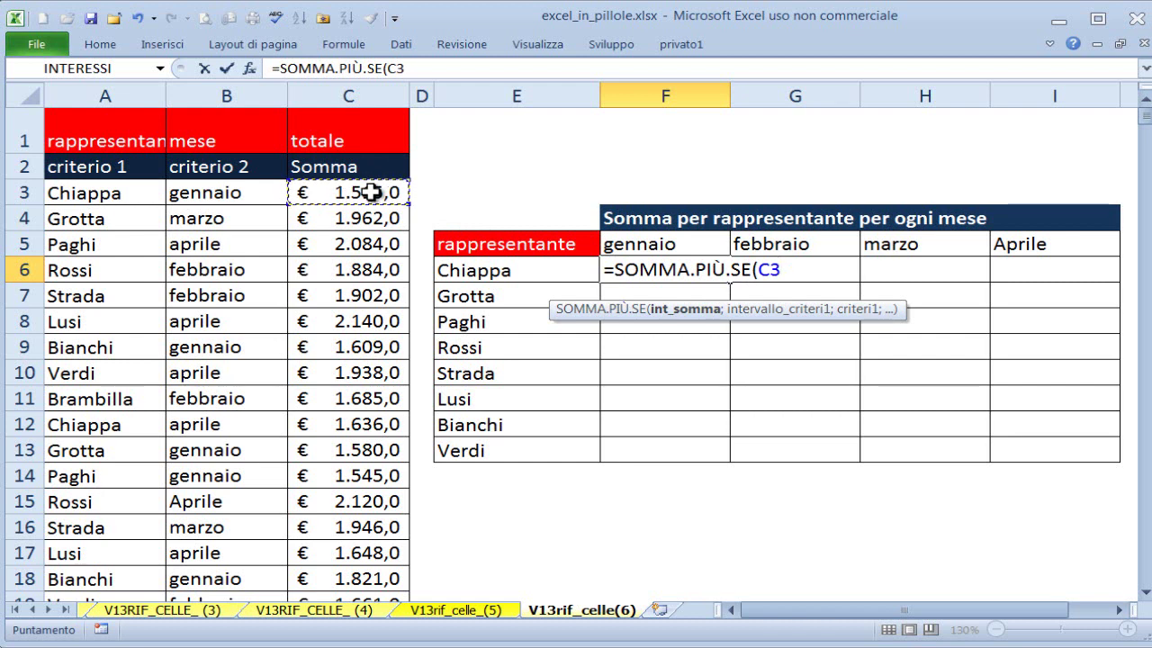
pyautogui.hotkey('ctrl', 'shift', 'Down')
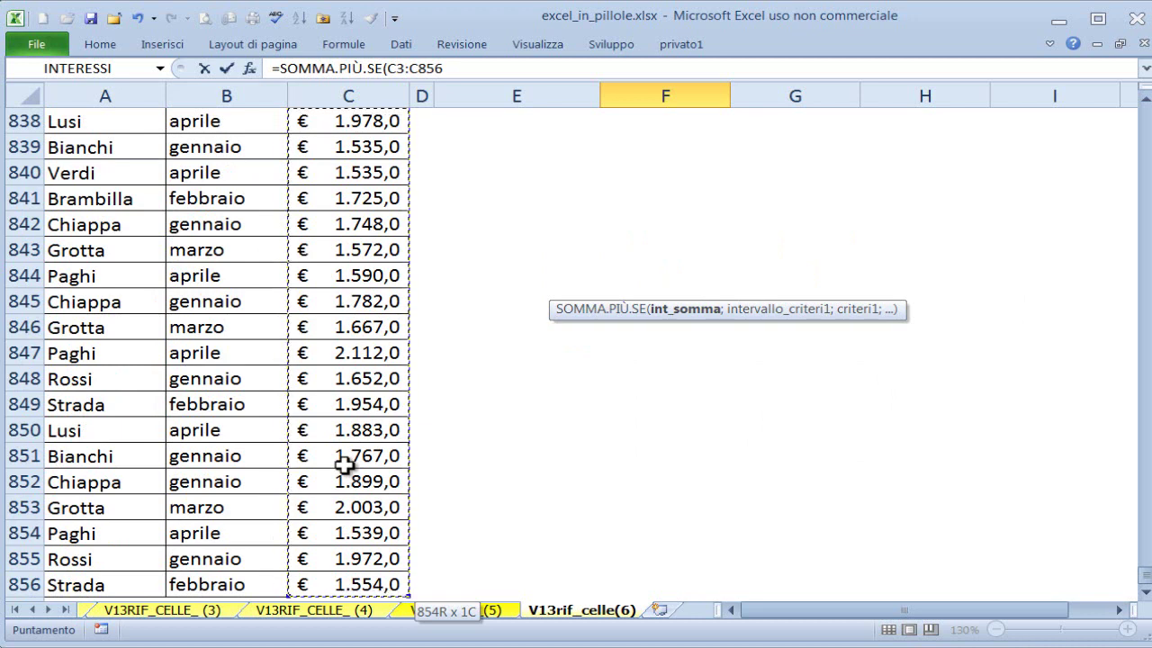
pyautogui.press('F4')
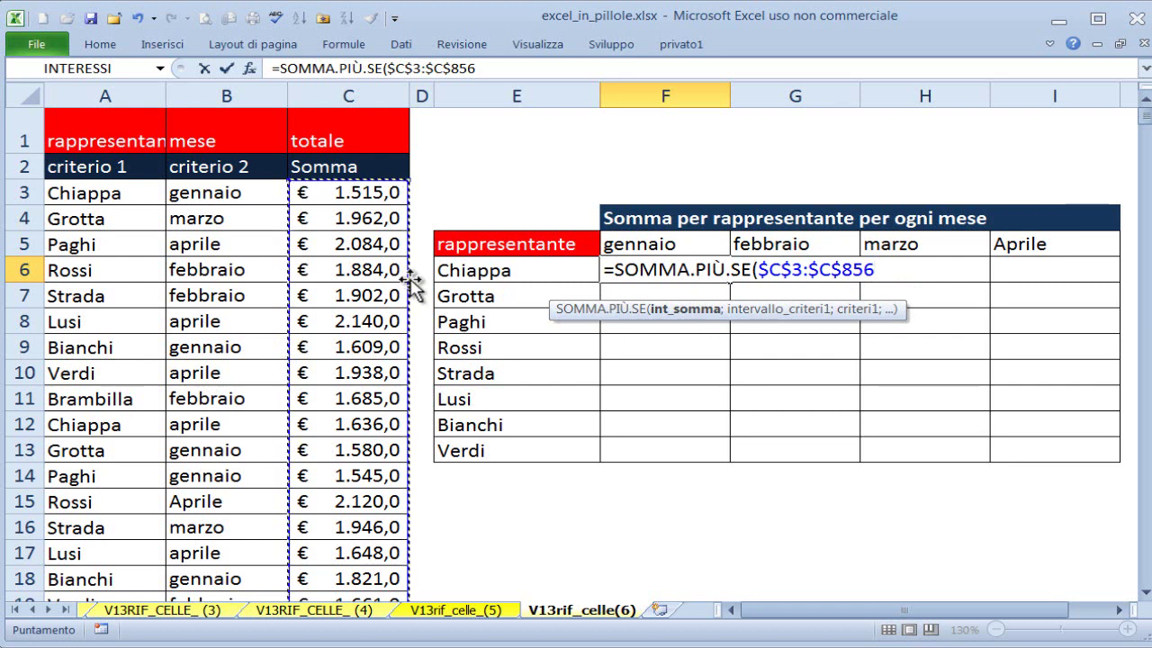
pyautogui.write(';')
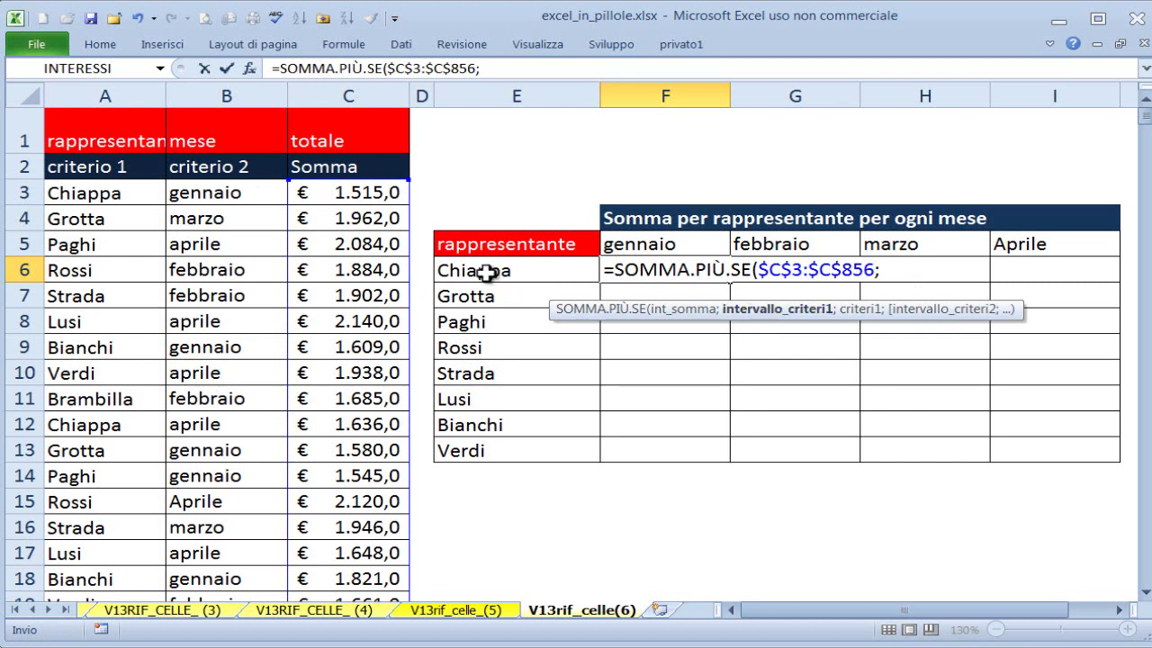
pyautogui.click(121, 191)
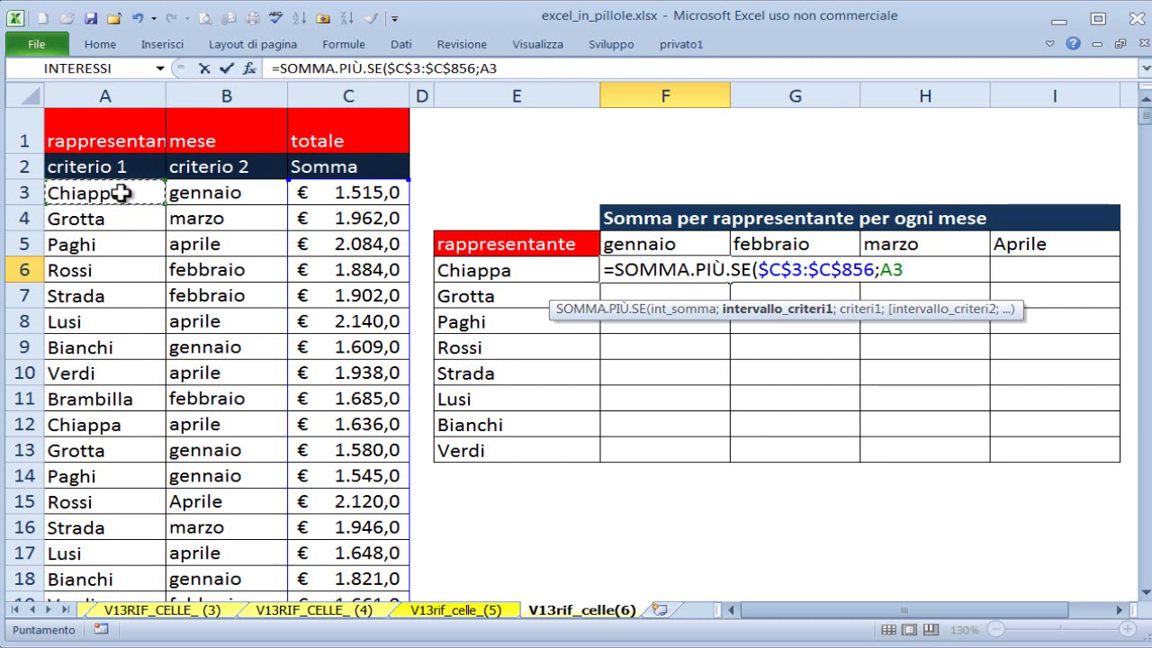
pyautogui.hotkey('ctrl', 'shift', 'Down')
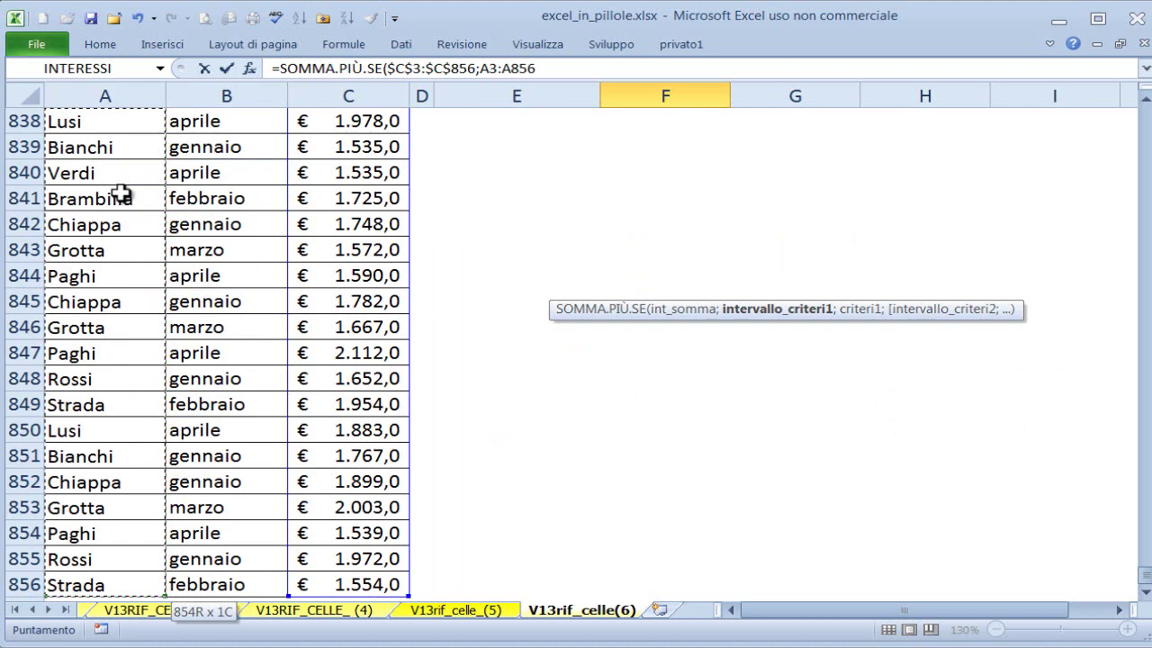
pyautogui.press('F4')
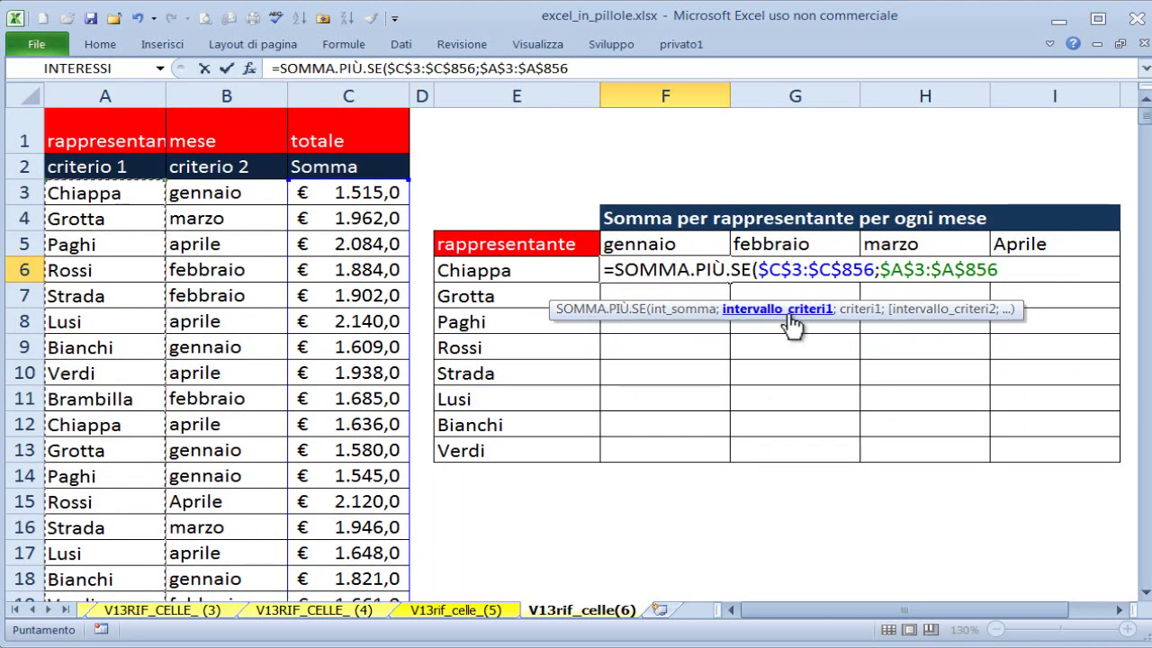
# - Add criterion $E6 for Chiappa and the absolute month range $B$3:$B$856
pyautogui.write(';')
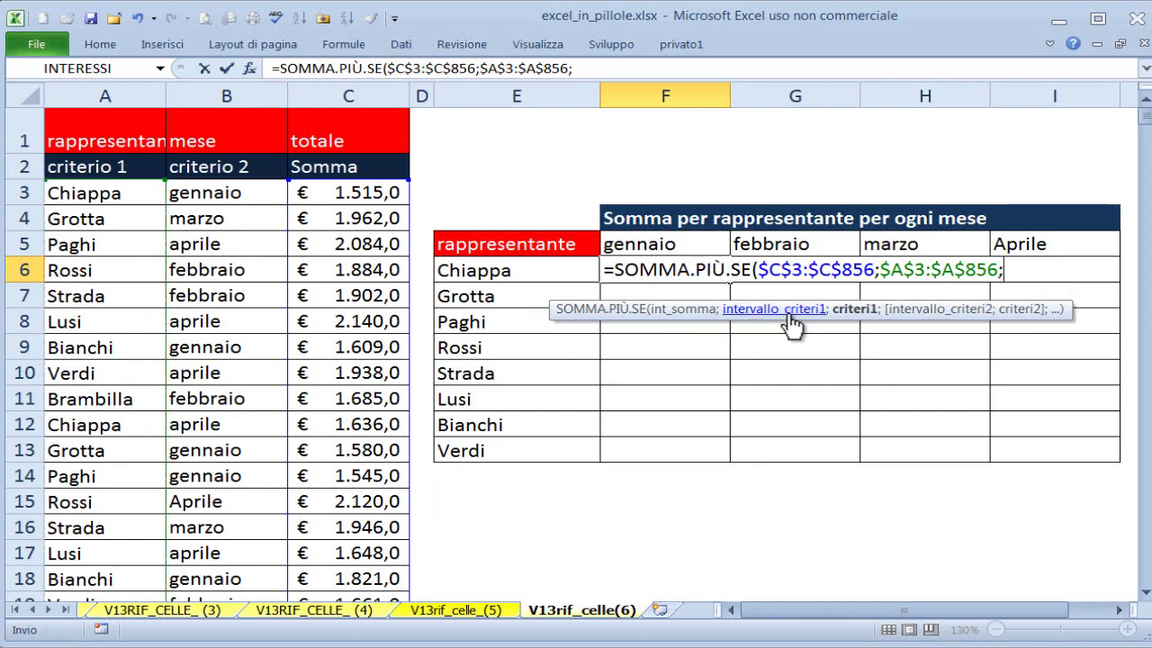
pyautogui.click(524, 272)
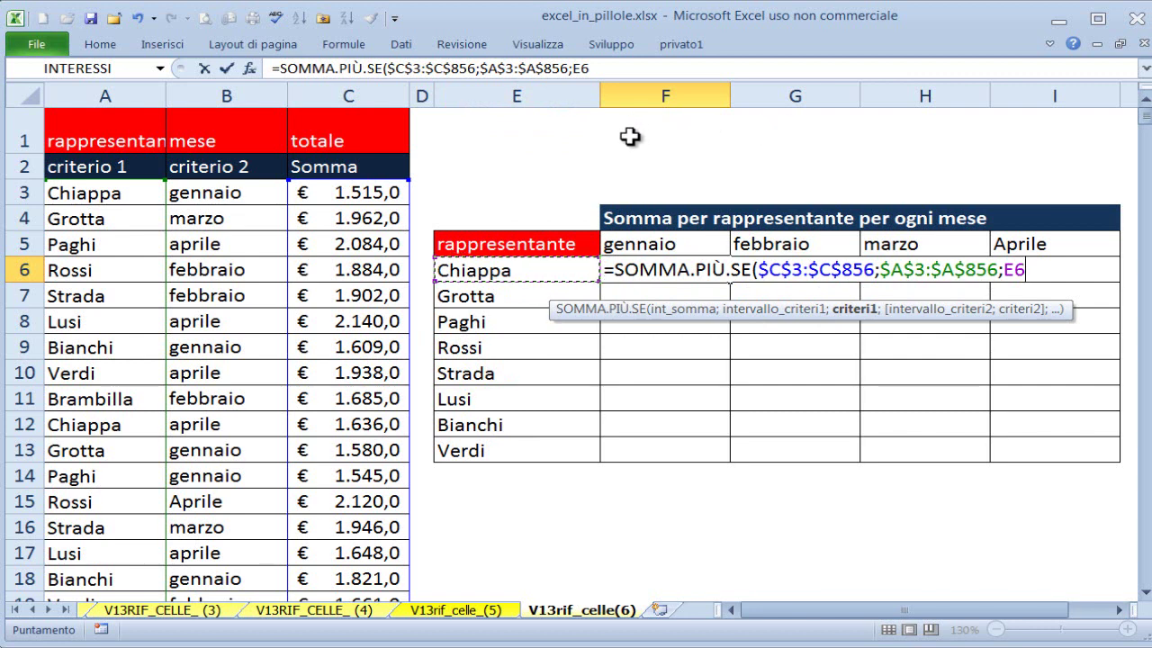
pyautogui.press('F4')
pyautogui.press('F4')
pyautogui.press('F4')
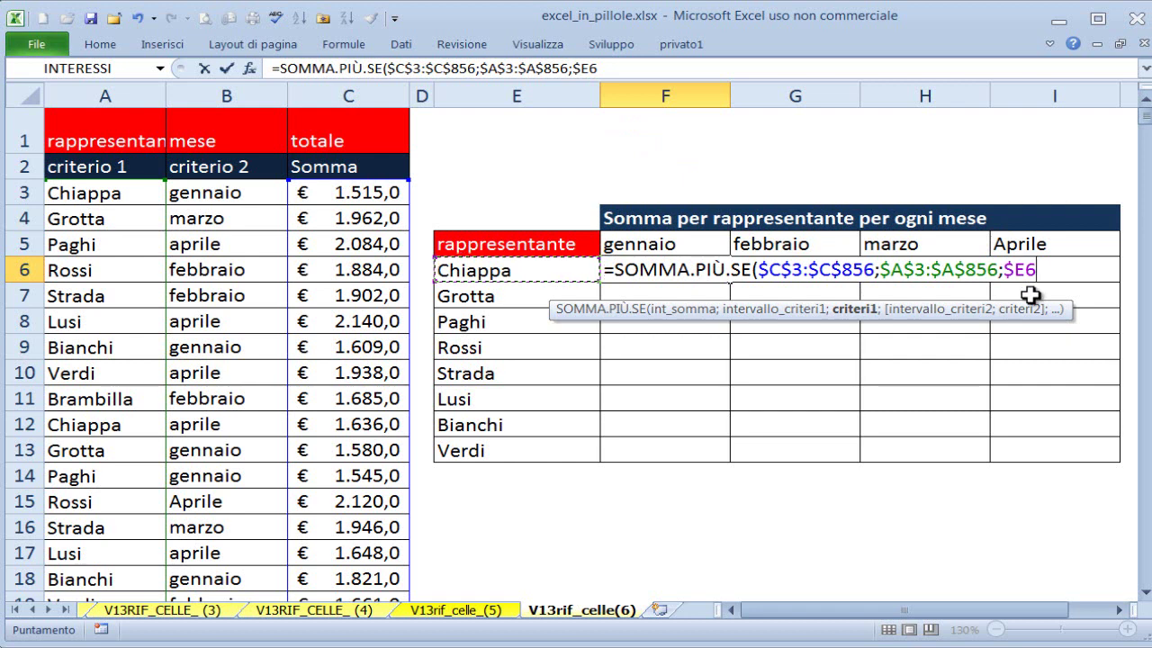
pyautogui.write(';')
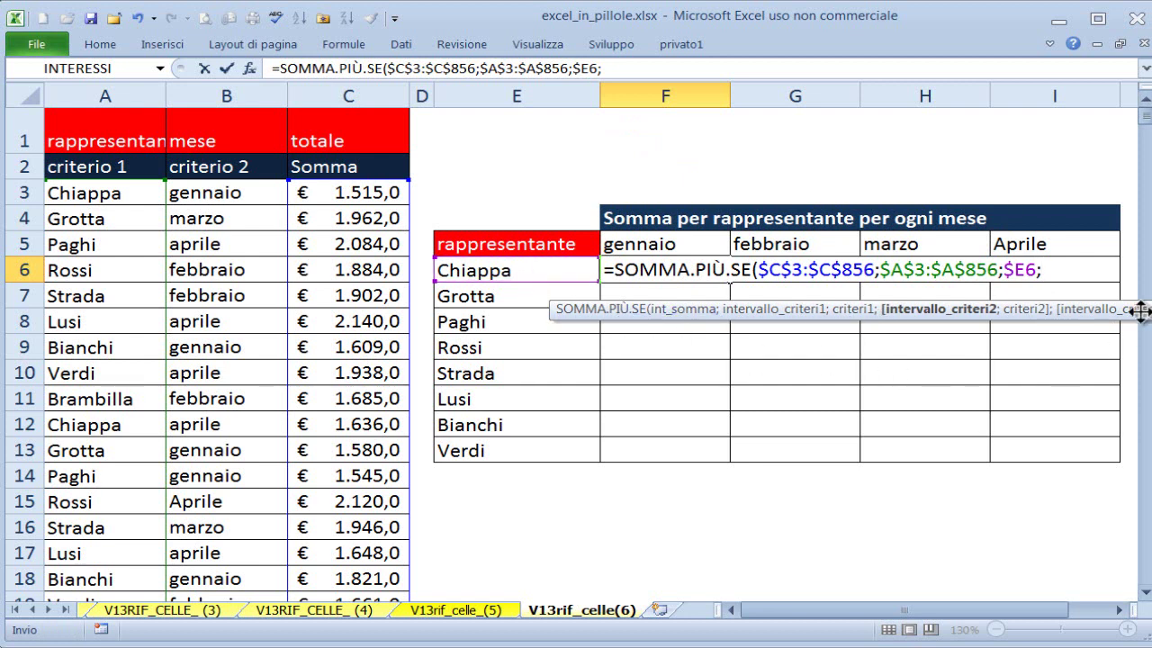
pyautogui.click(191, 185)
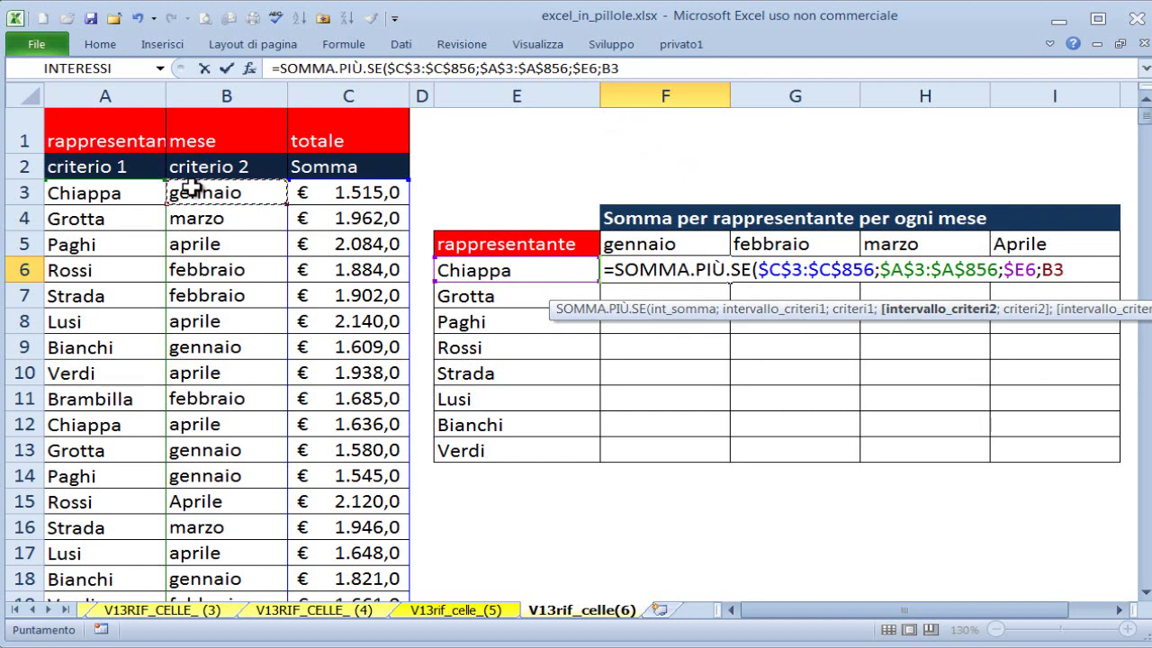
pyautogui.hotkey('ctrl', 'shift', 'Down')
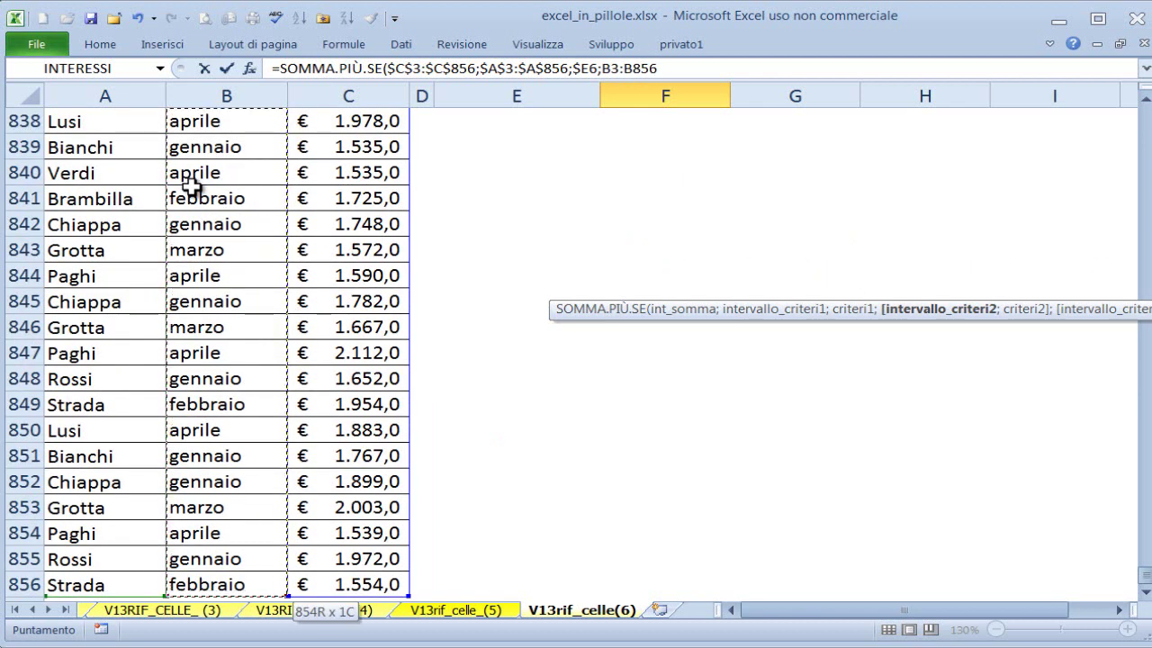
pyautogui.press('F4')
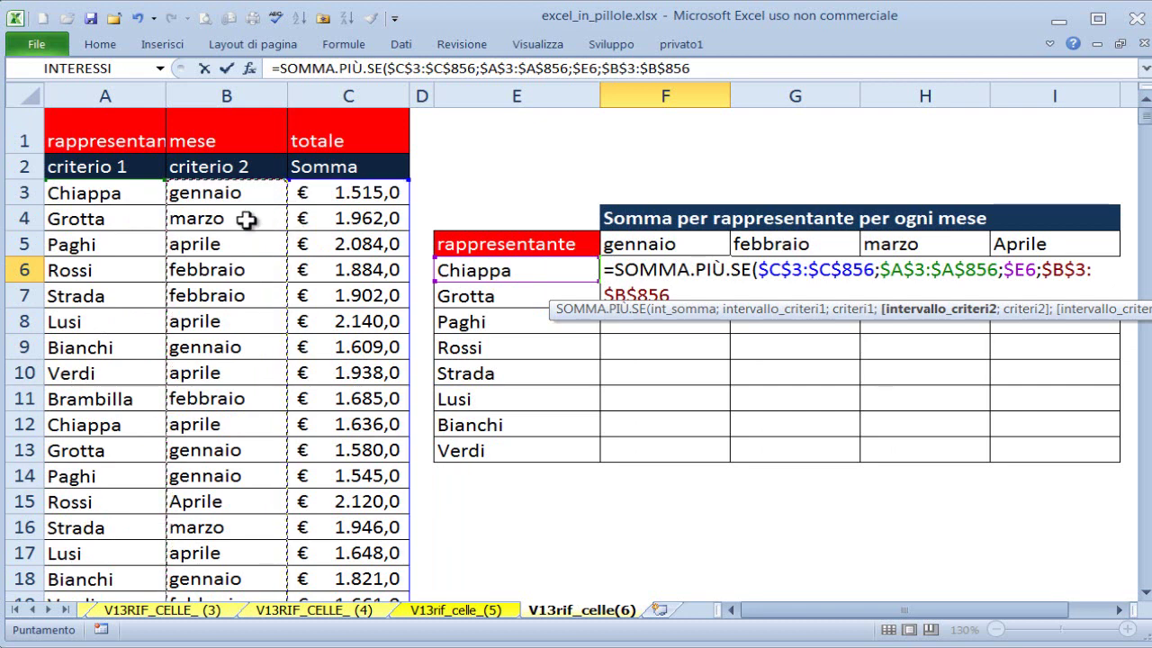
pyautogui.write(';')
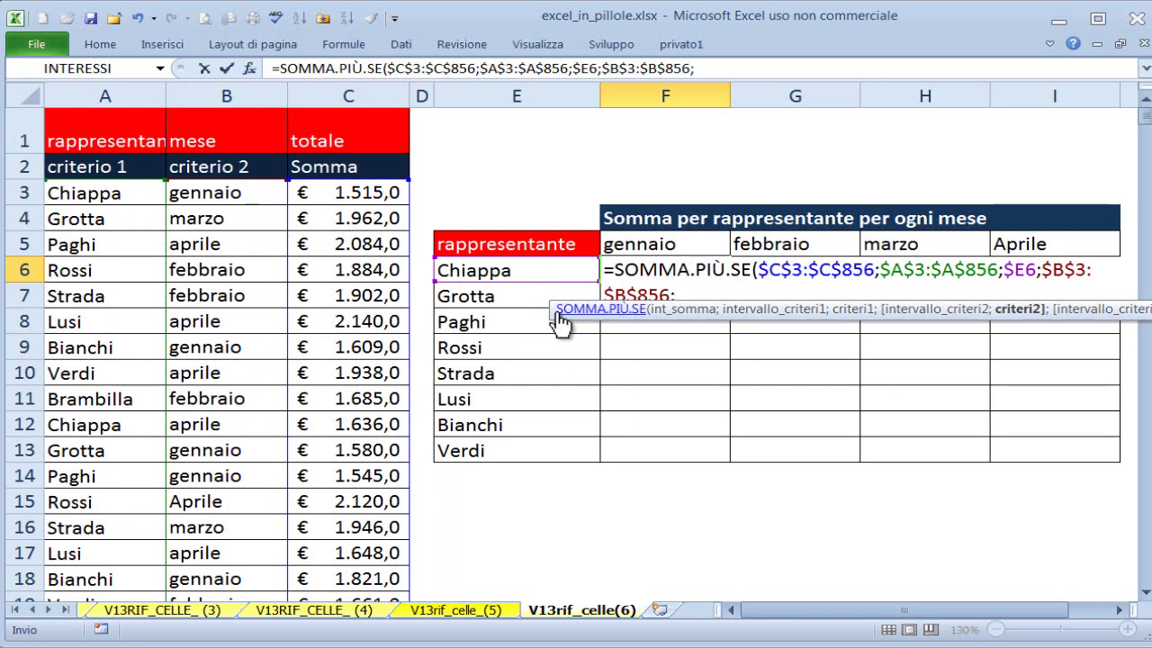
# - Finish the formula with the gennaio header as criterion F$5 and confirm it
pyautogui.moveTo(550, 309); pyautogui.dragTo(537, 346)
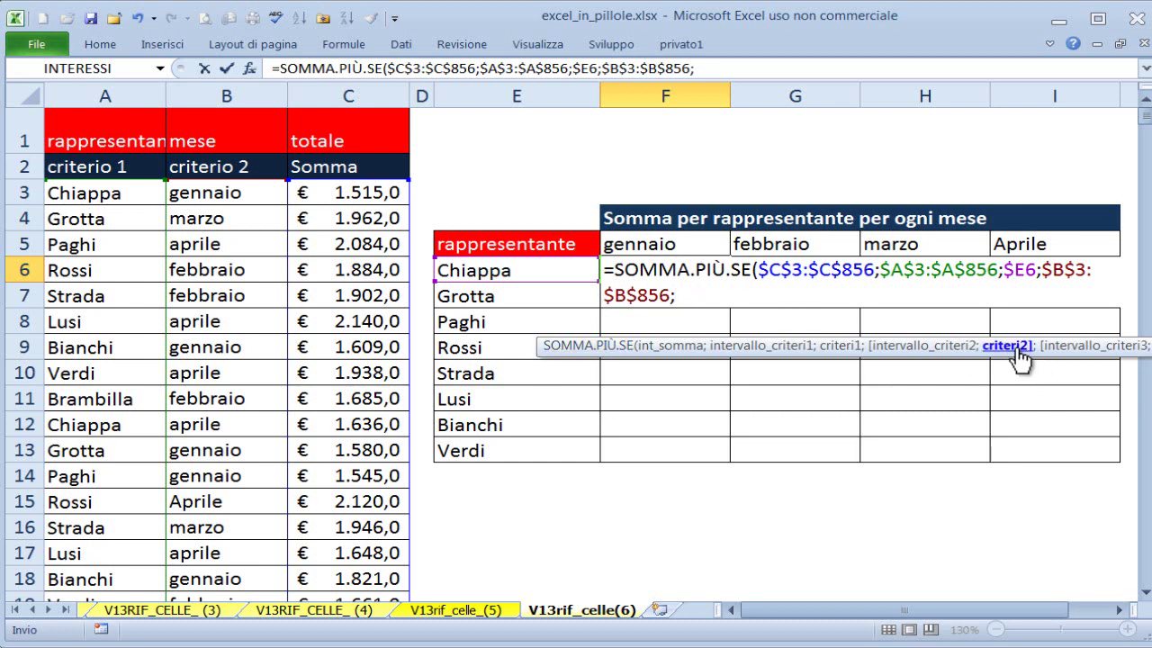
pyautogui.click(675, 247)
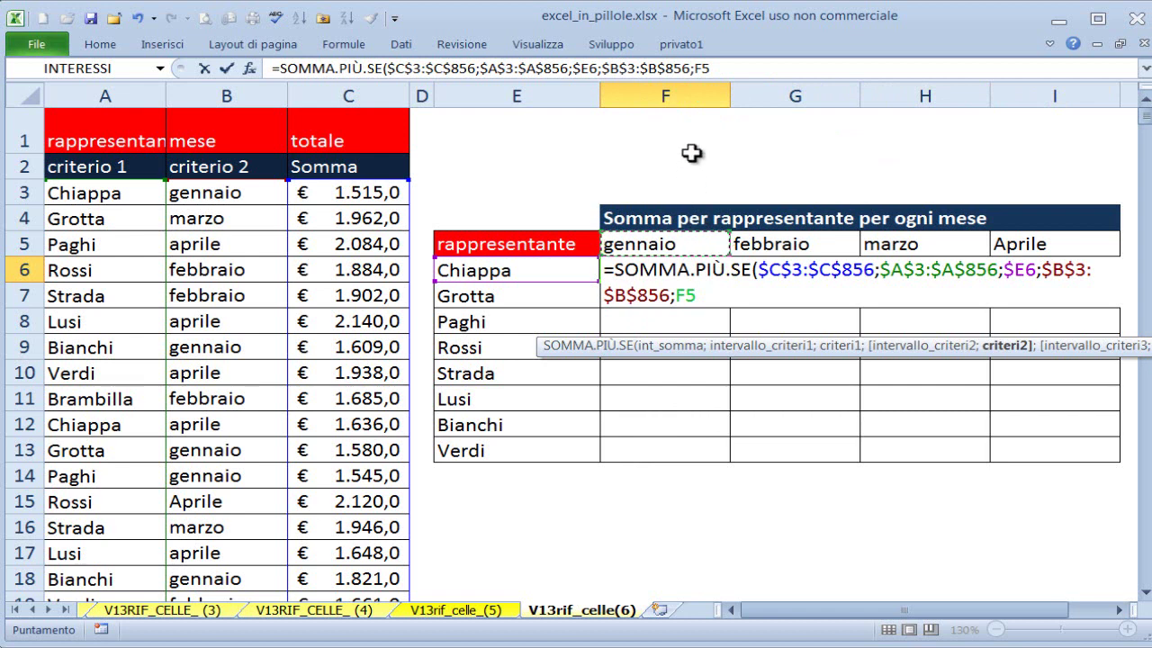
pyautogui.press('F4')
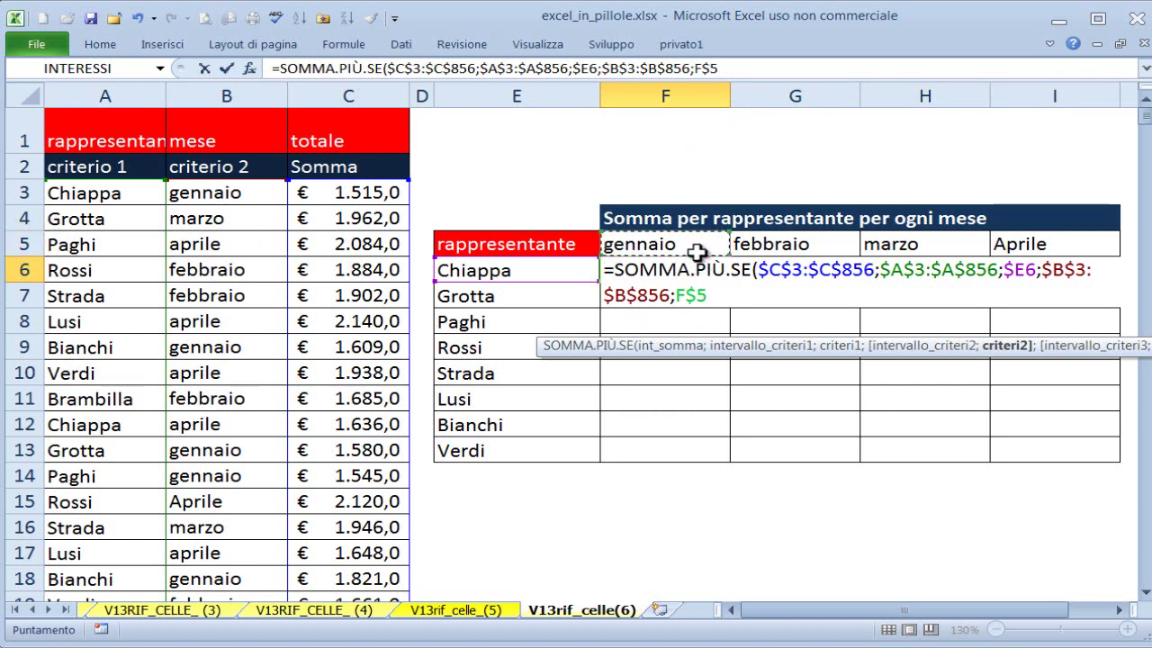
pyautogui.hotkey('ctrl', 'Return')
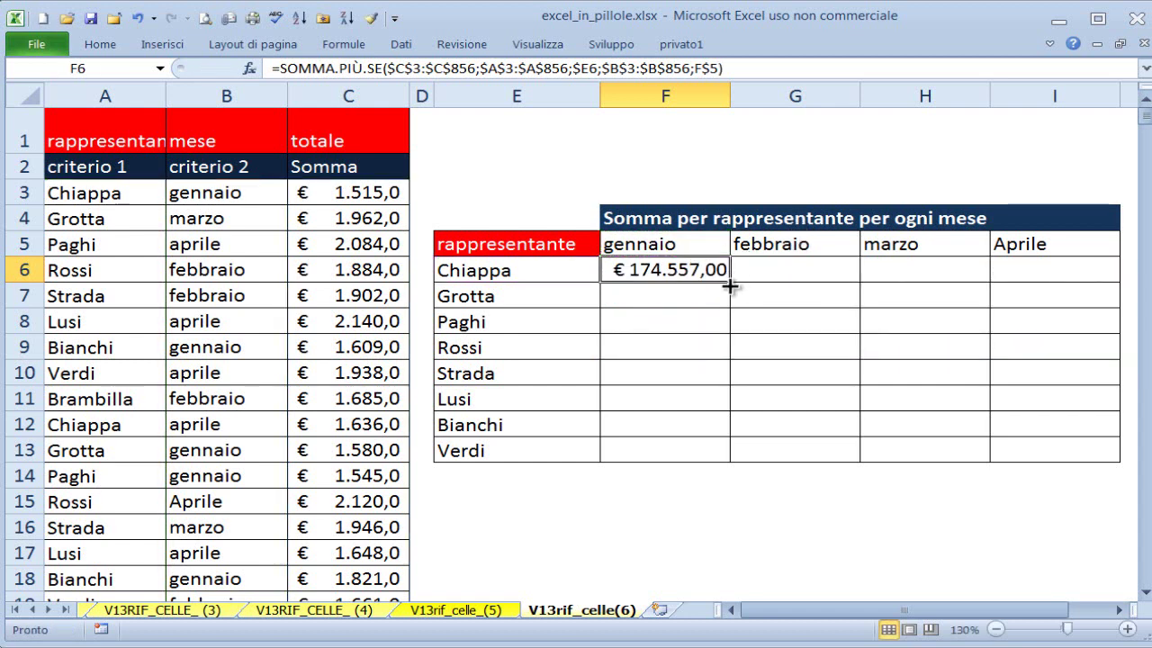
# - Fill the formula down to row 13 and across to column I, covering F6:I13
pyautogui.moveTo(731, 284); pyautogui.dragTo(730, 396)
pyautogui.moveTo(727, 462); pyautogui.dragTo(1067, 459)
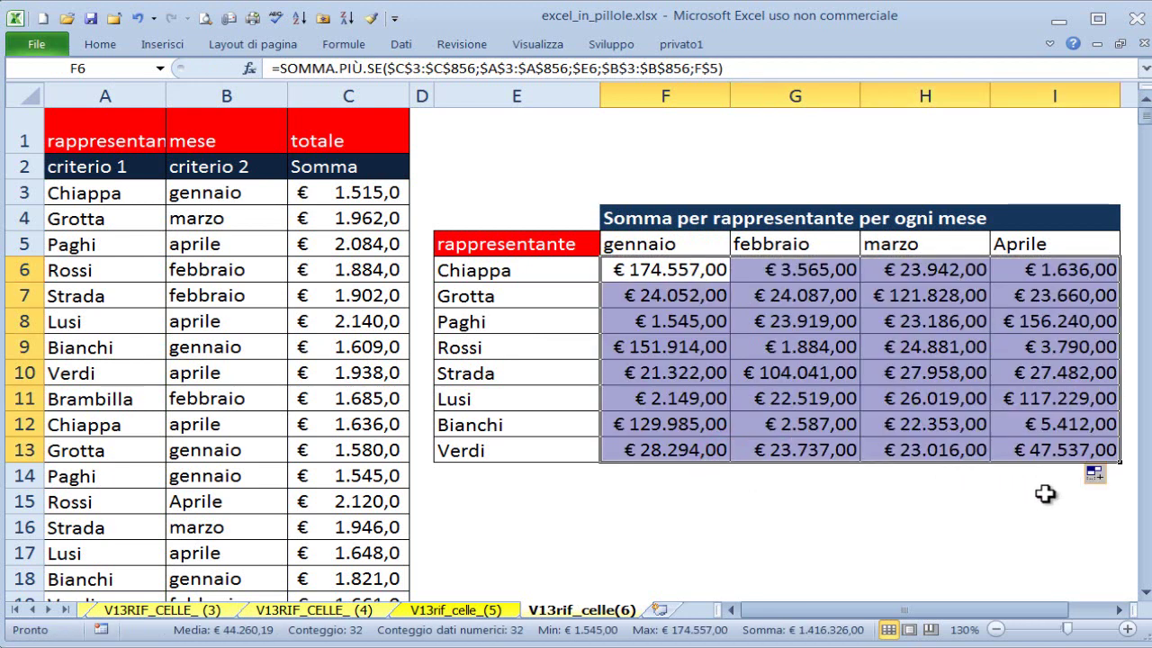
pyautogui.click(1046, 493)
pyautogui.click(1058, 449)
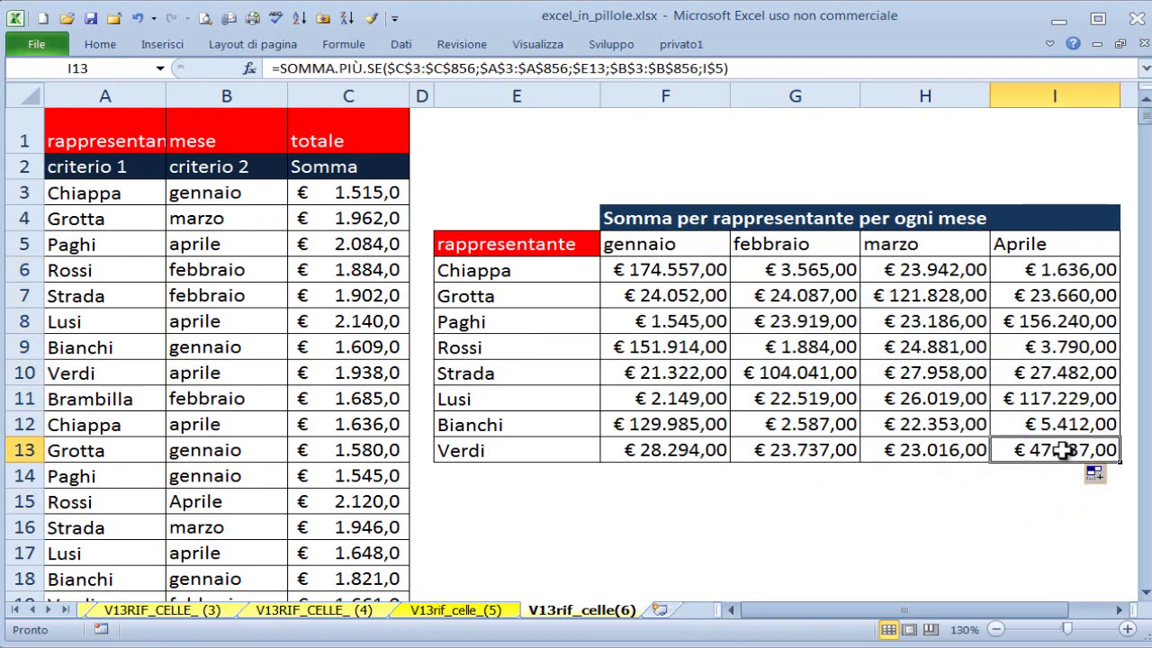
# - Inspect Verdi's April formula in I13, confirming criteria $E13 and I$5
pyautogui.doubleClick(1061, 451)
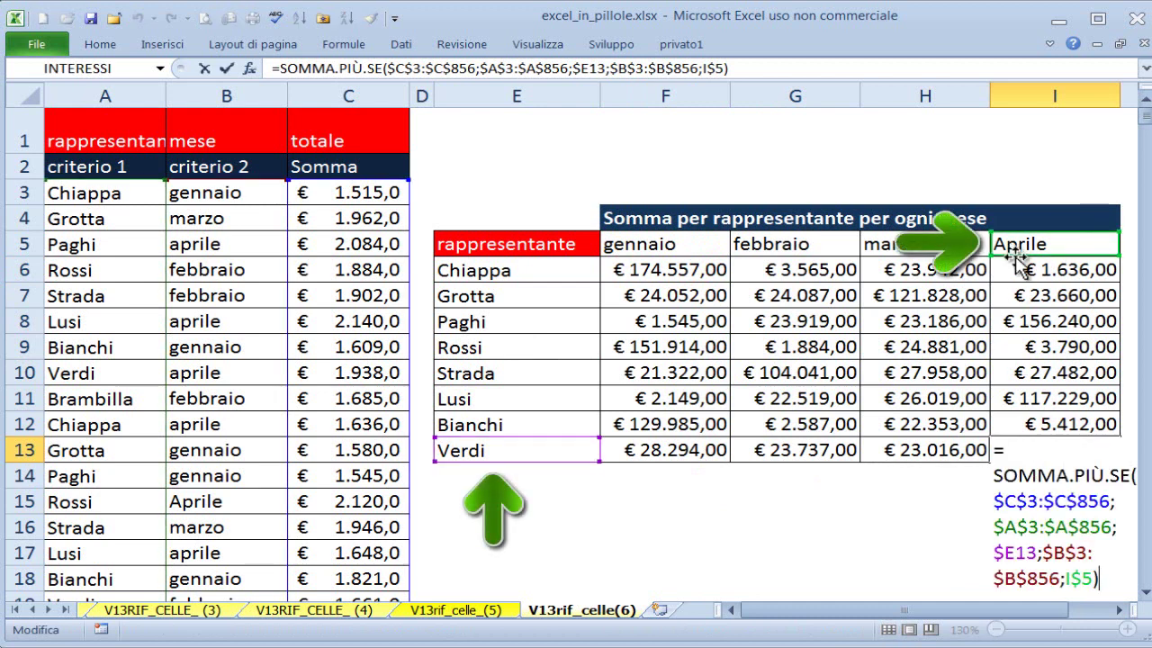
pyautogui.moveTo(559, 443); pyautogui.dragTo(560, 445)
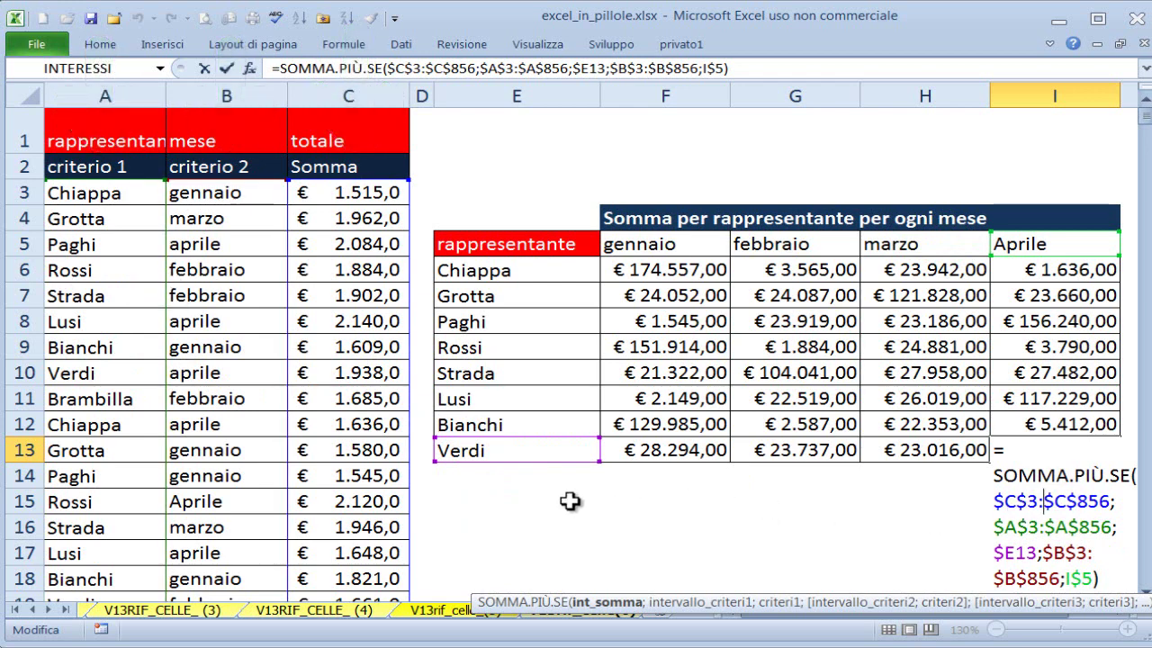
pyautogui.scroll(-1, 466, 528)
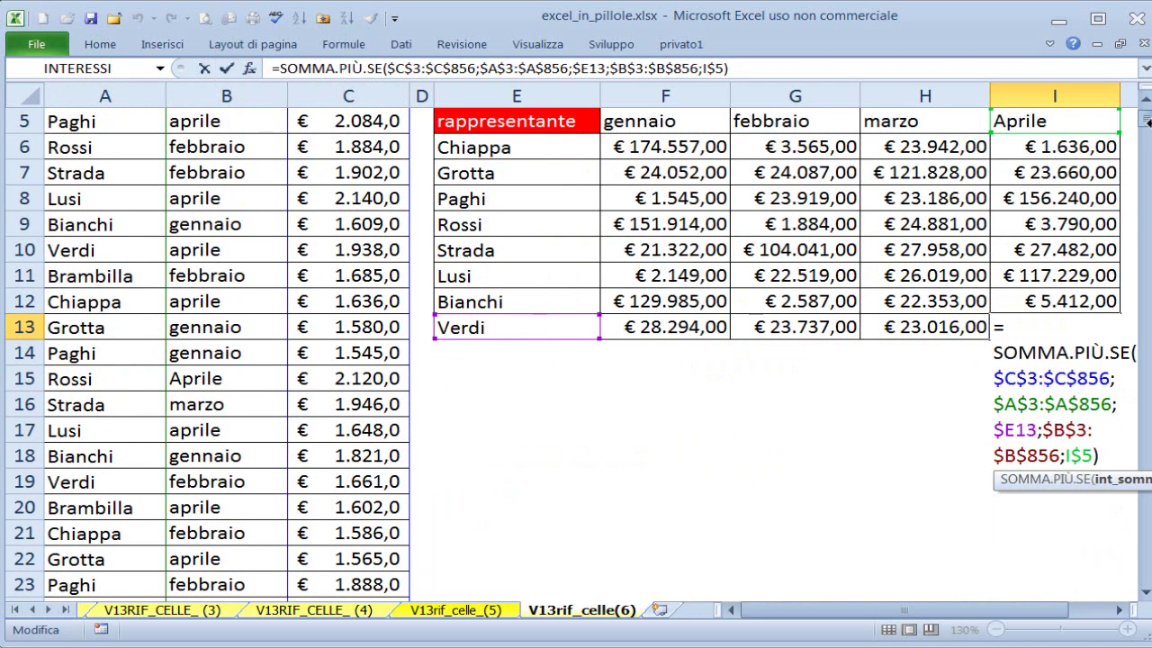
pyautogui.moveTo(1146, 121); pyautogui.dragTo(1112, 583)
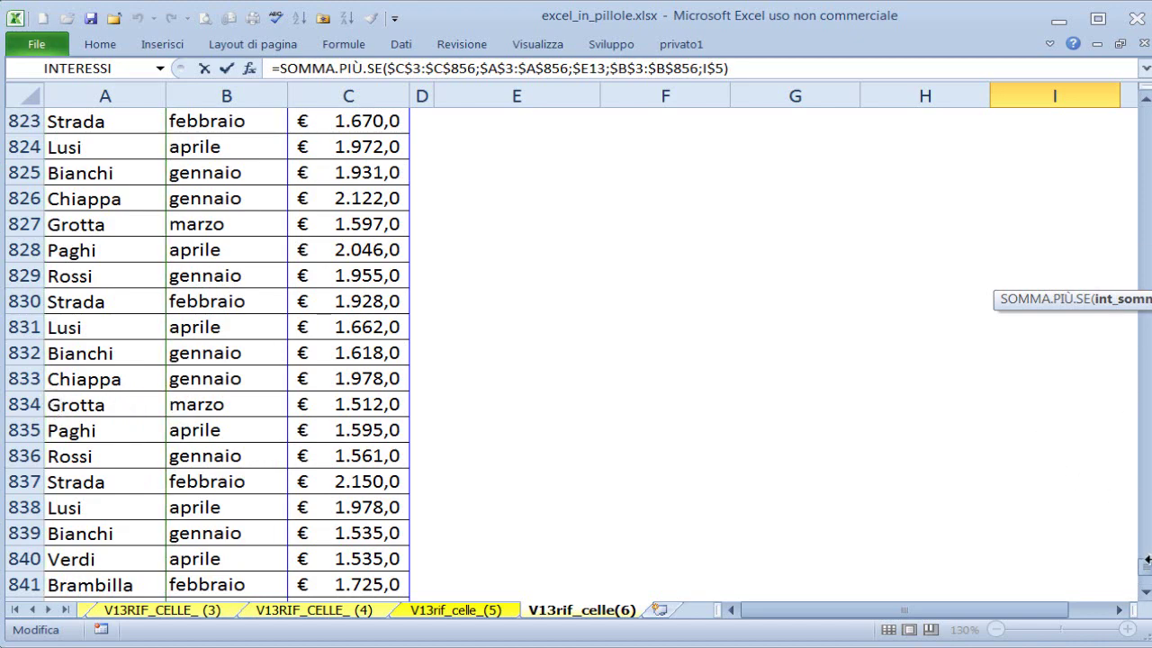
pyautogui.moveTo(1147, 559); pyautogui.dragTo(1145, 113)
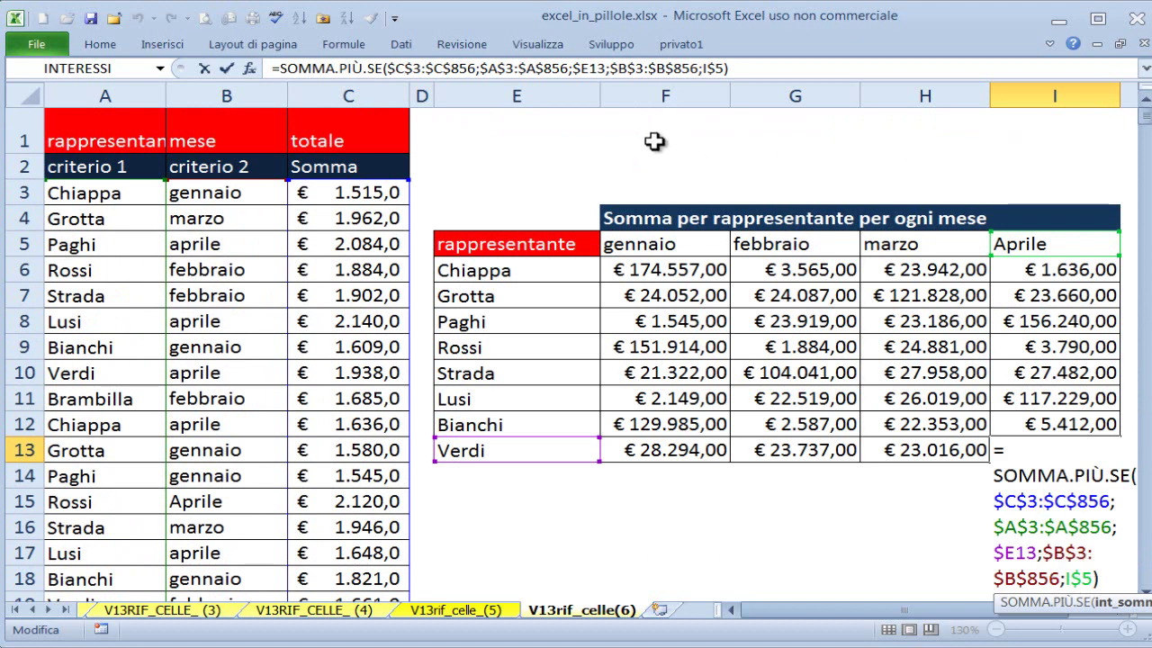